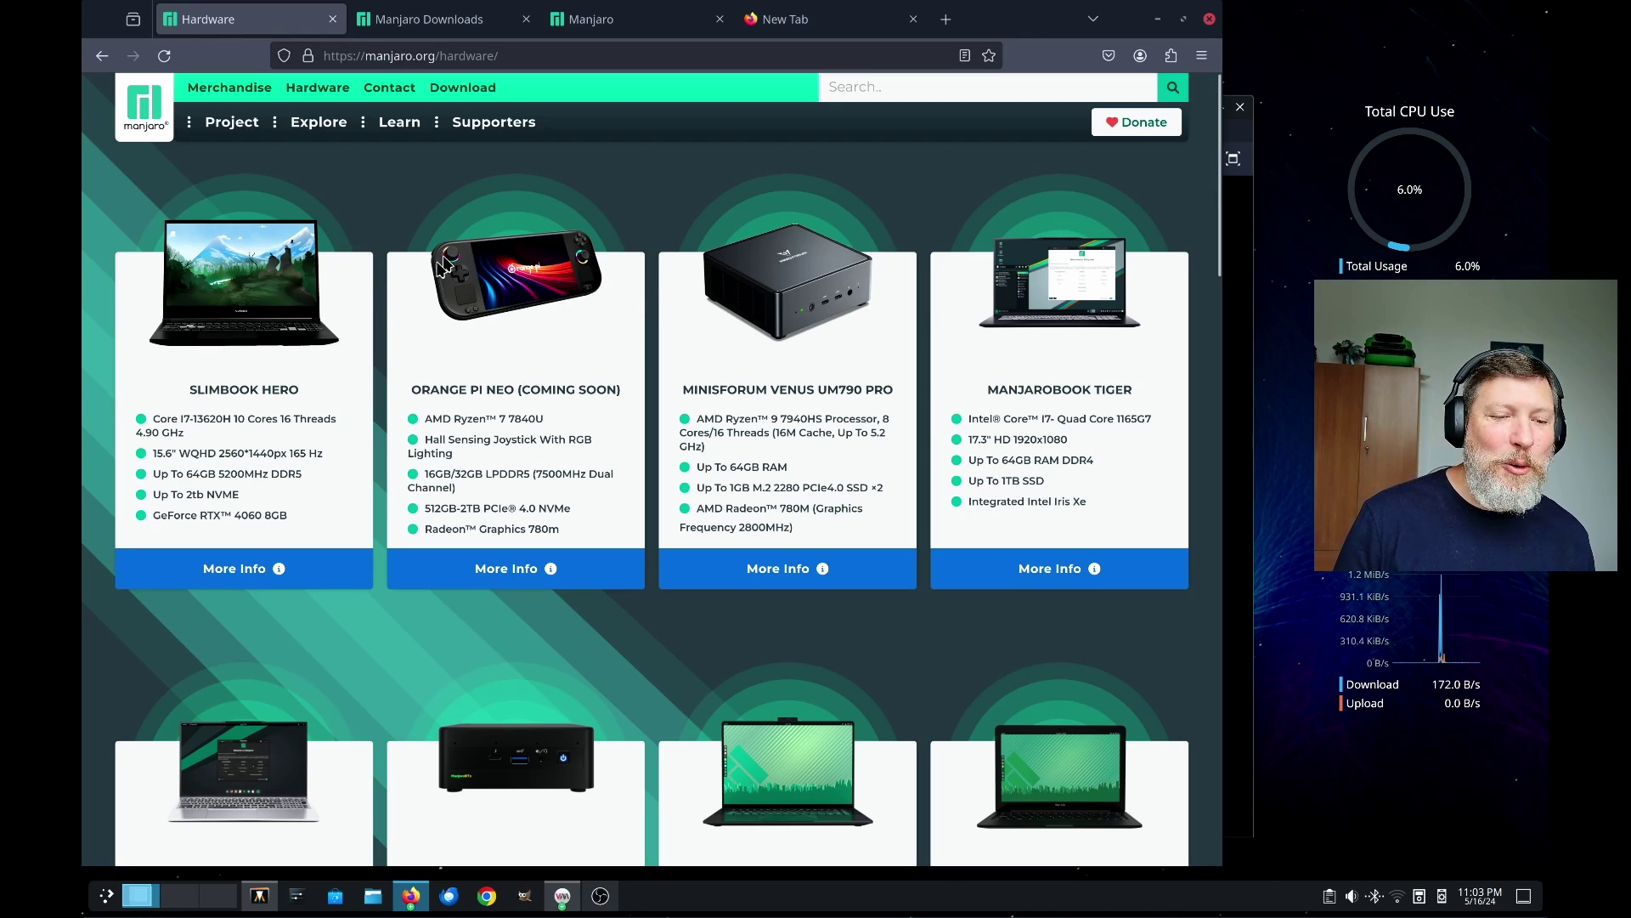
Step: Look through the devices and their specifications listed on the Manjaro hardware page, down to the PinePhone and Pinebook Pro
scroll(572, 379, "down", 3)
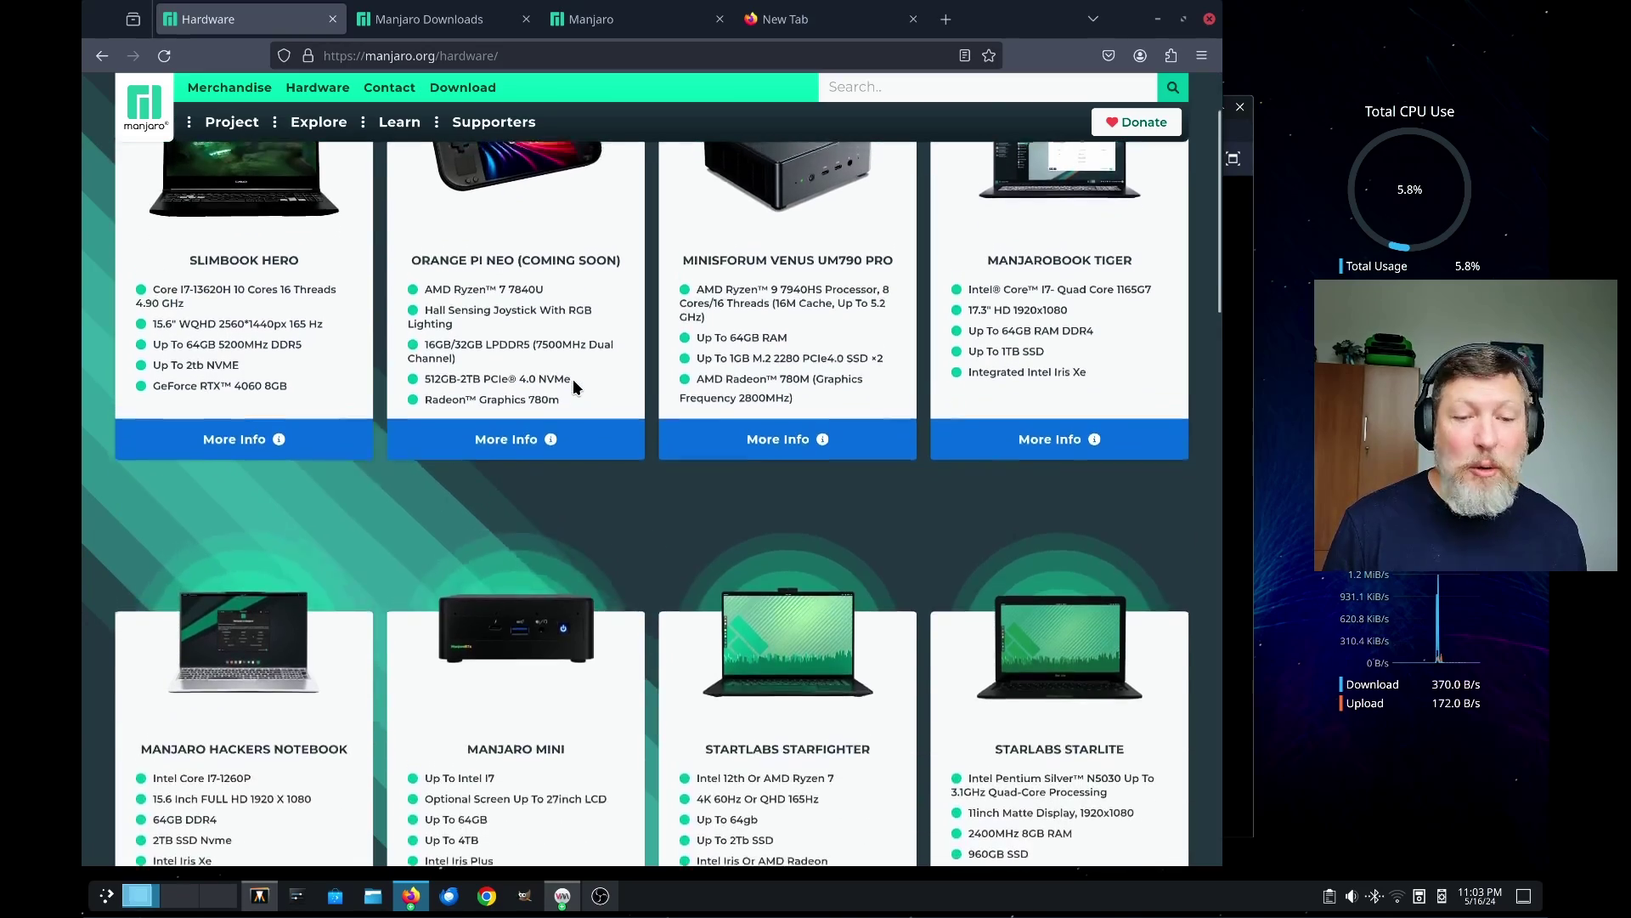
scroll(572, 379, "up", 2)
scroll(573, 382, "down", 2)
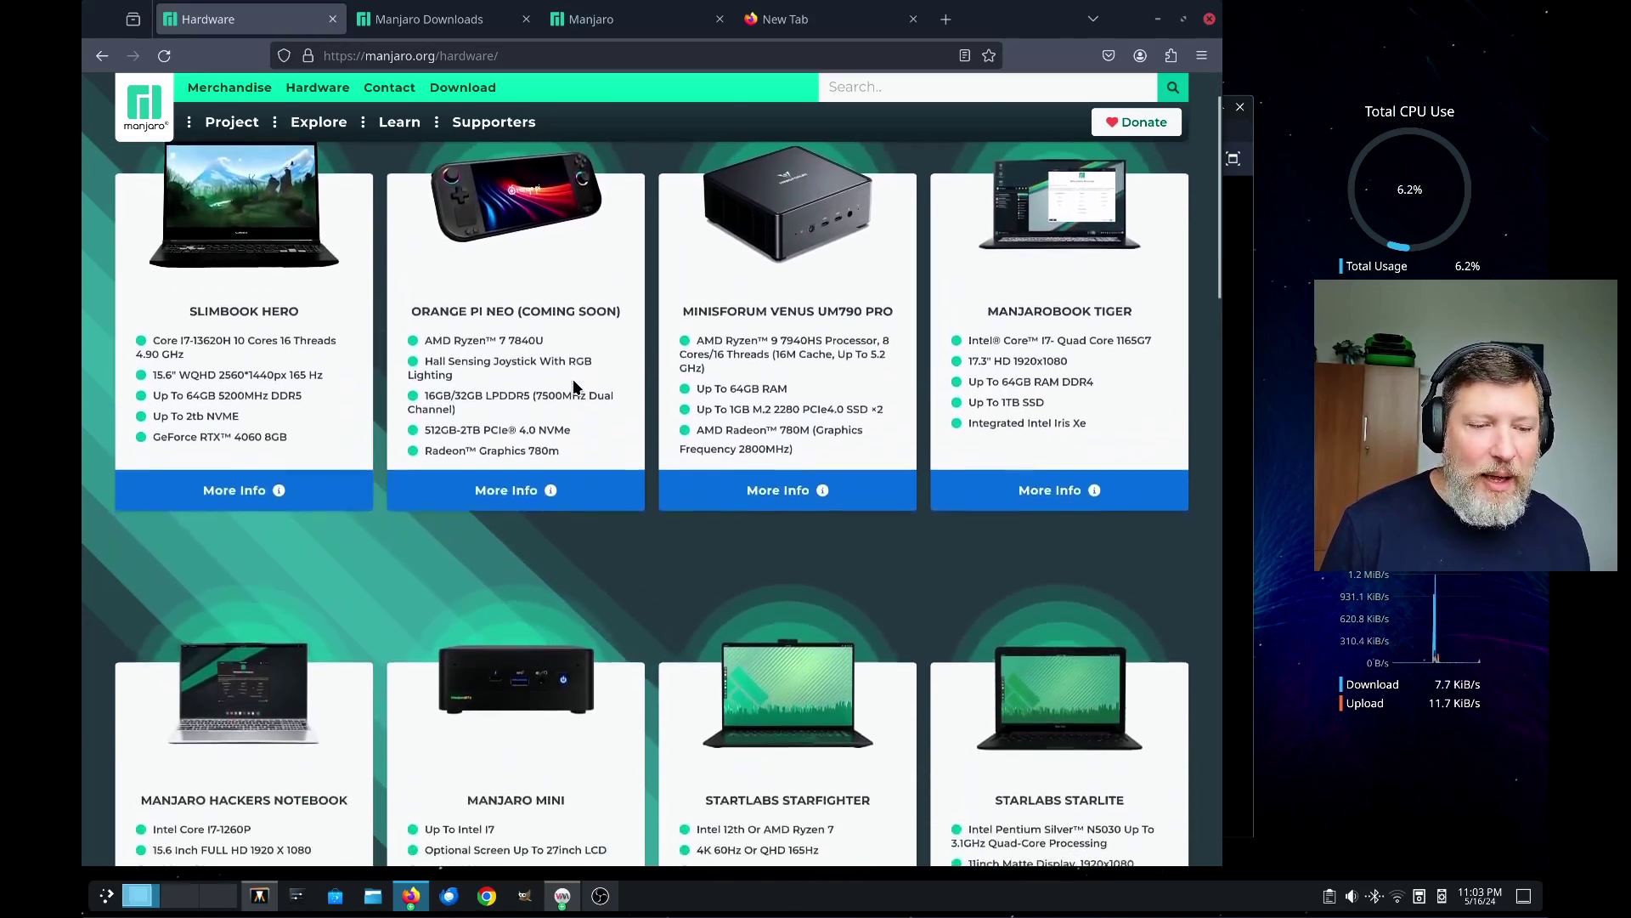
scroll(573, 379, "up", 1)
scroll(573, 379, "down", 1)
scroll(573, 379, "down", 7)
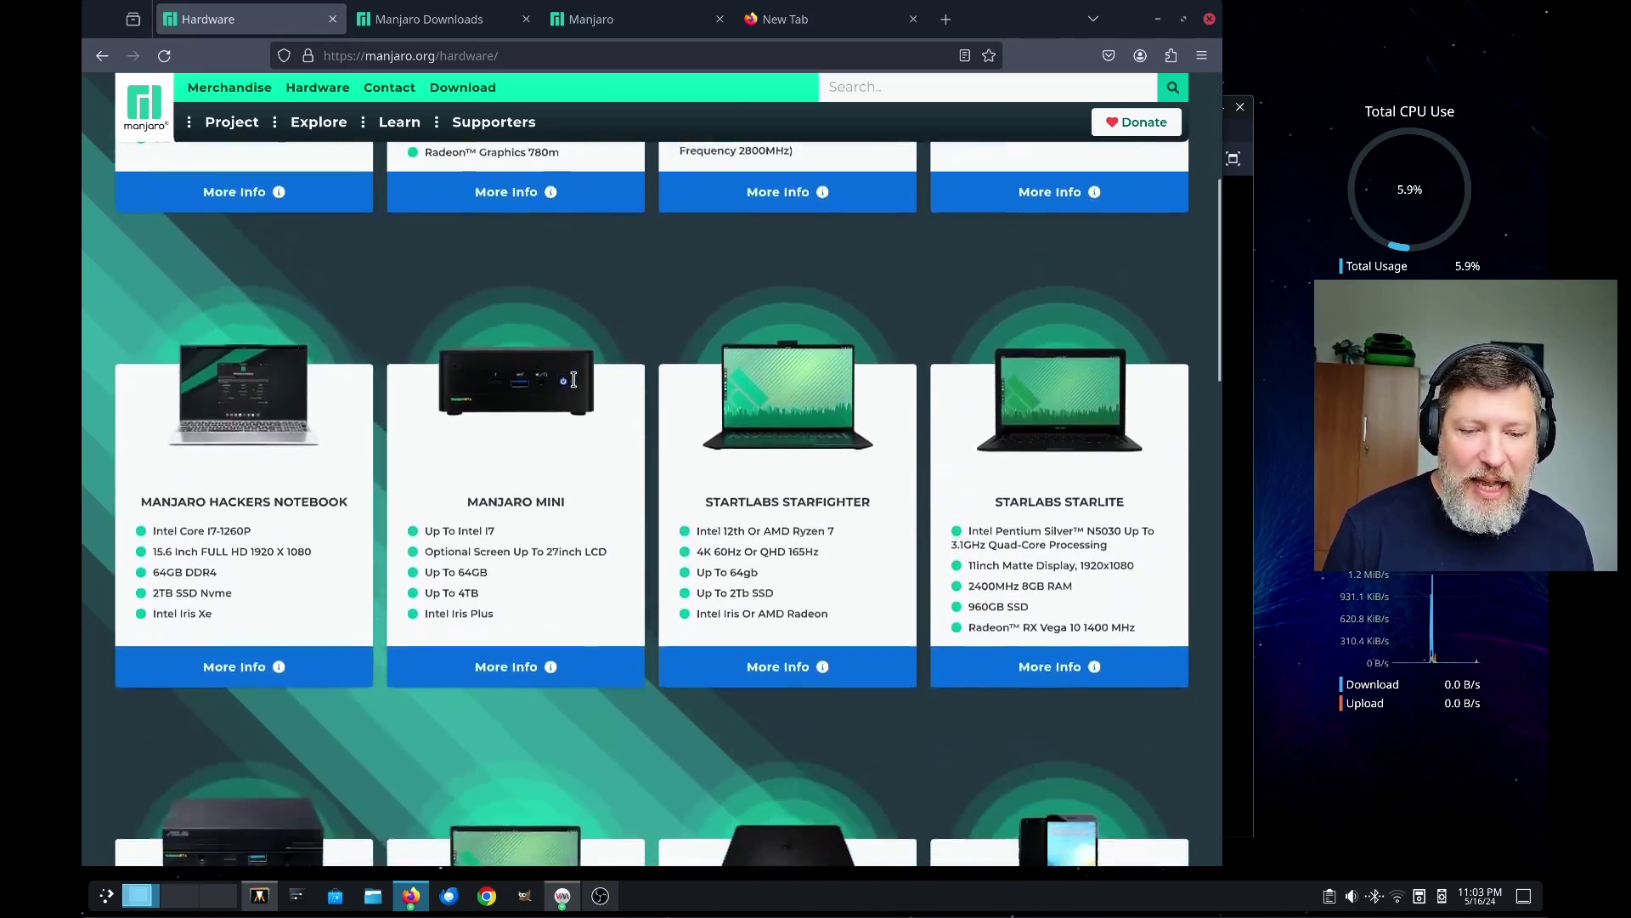
scroll(574, 380, "down", 4)
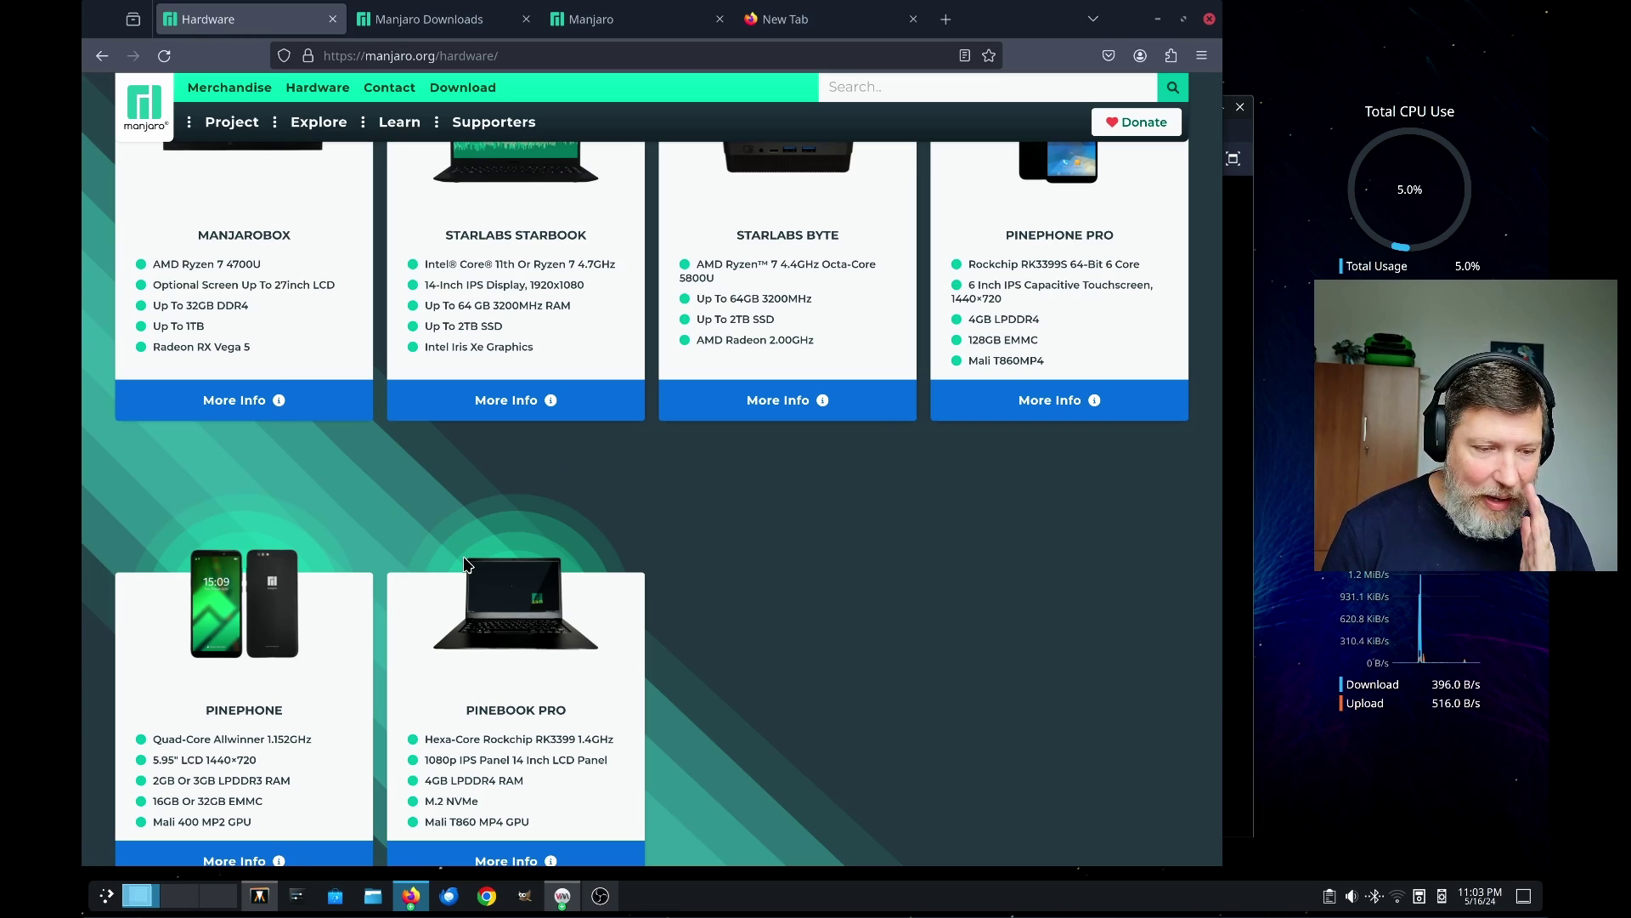
scroll(465, 565, "up", 5)
scroll(465, 565, "down", 4)
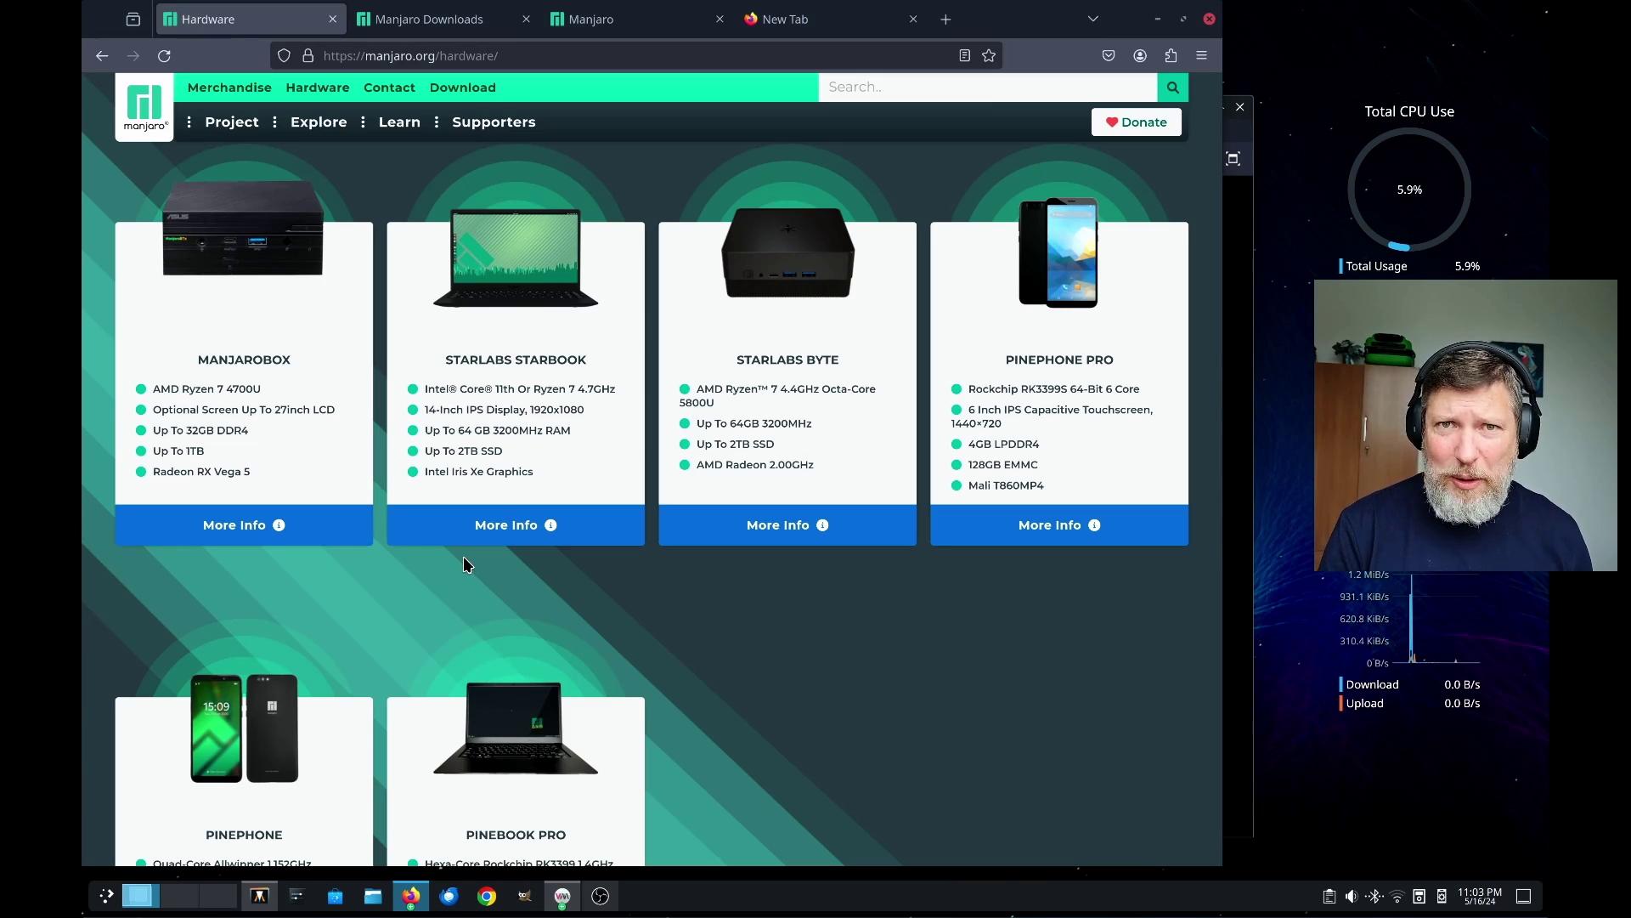
scroll(466, 565, "up", 5)
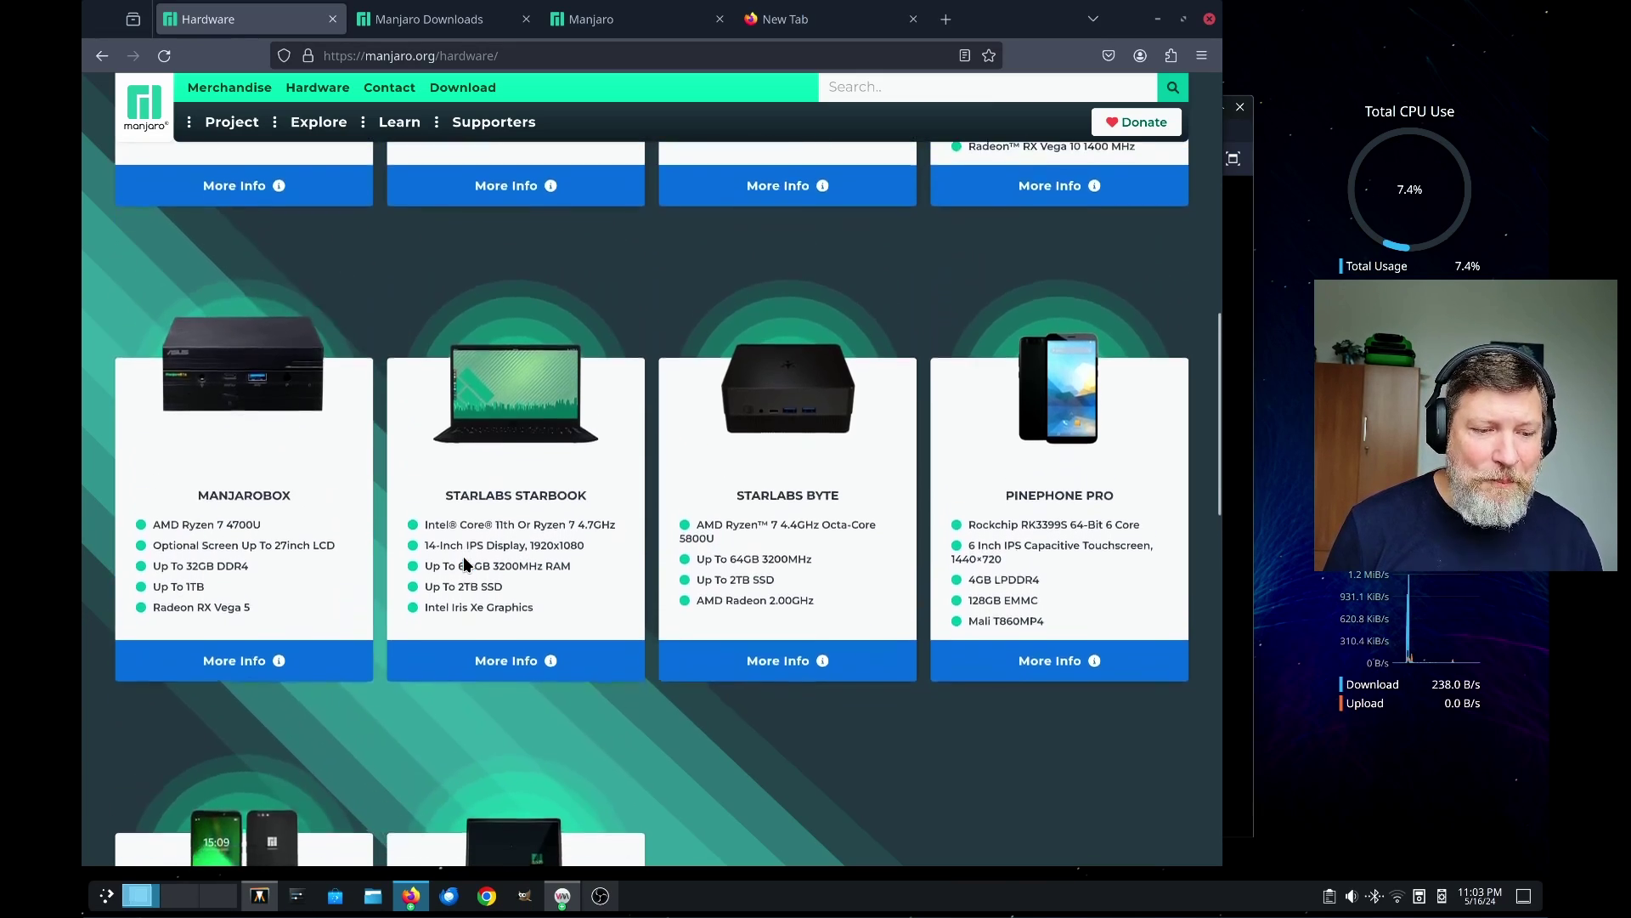
scroll(464, 557, "up", 6)
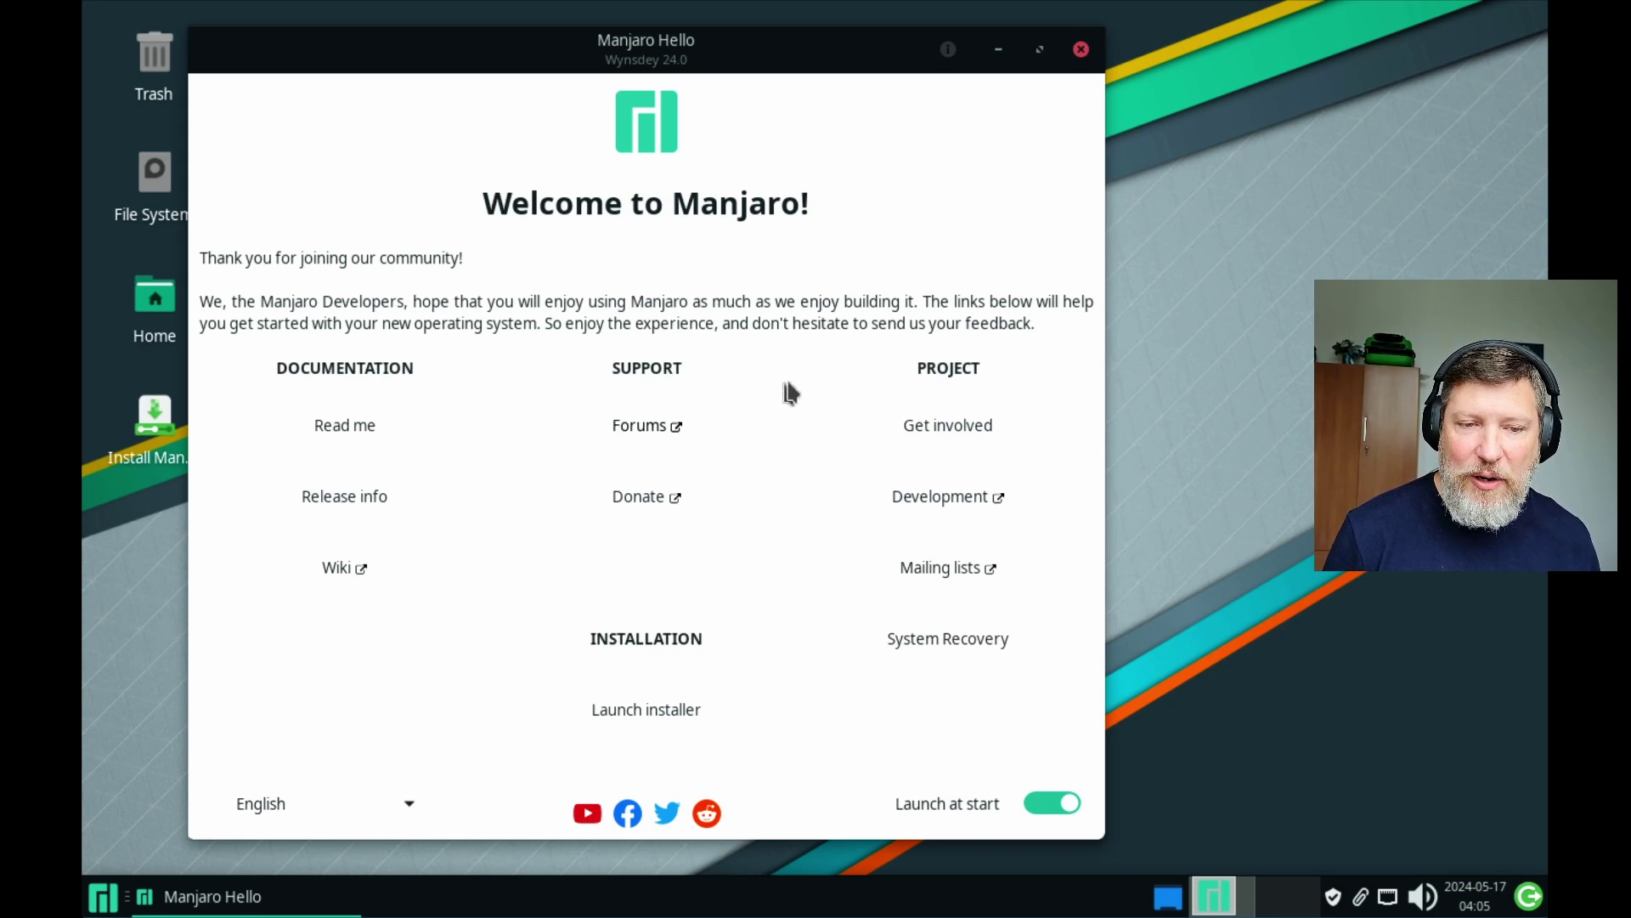
Step: Close the welcome window, then launch the Manjaro Linux installer and continue with American English as its language
left_click(1081, 49)
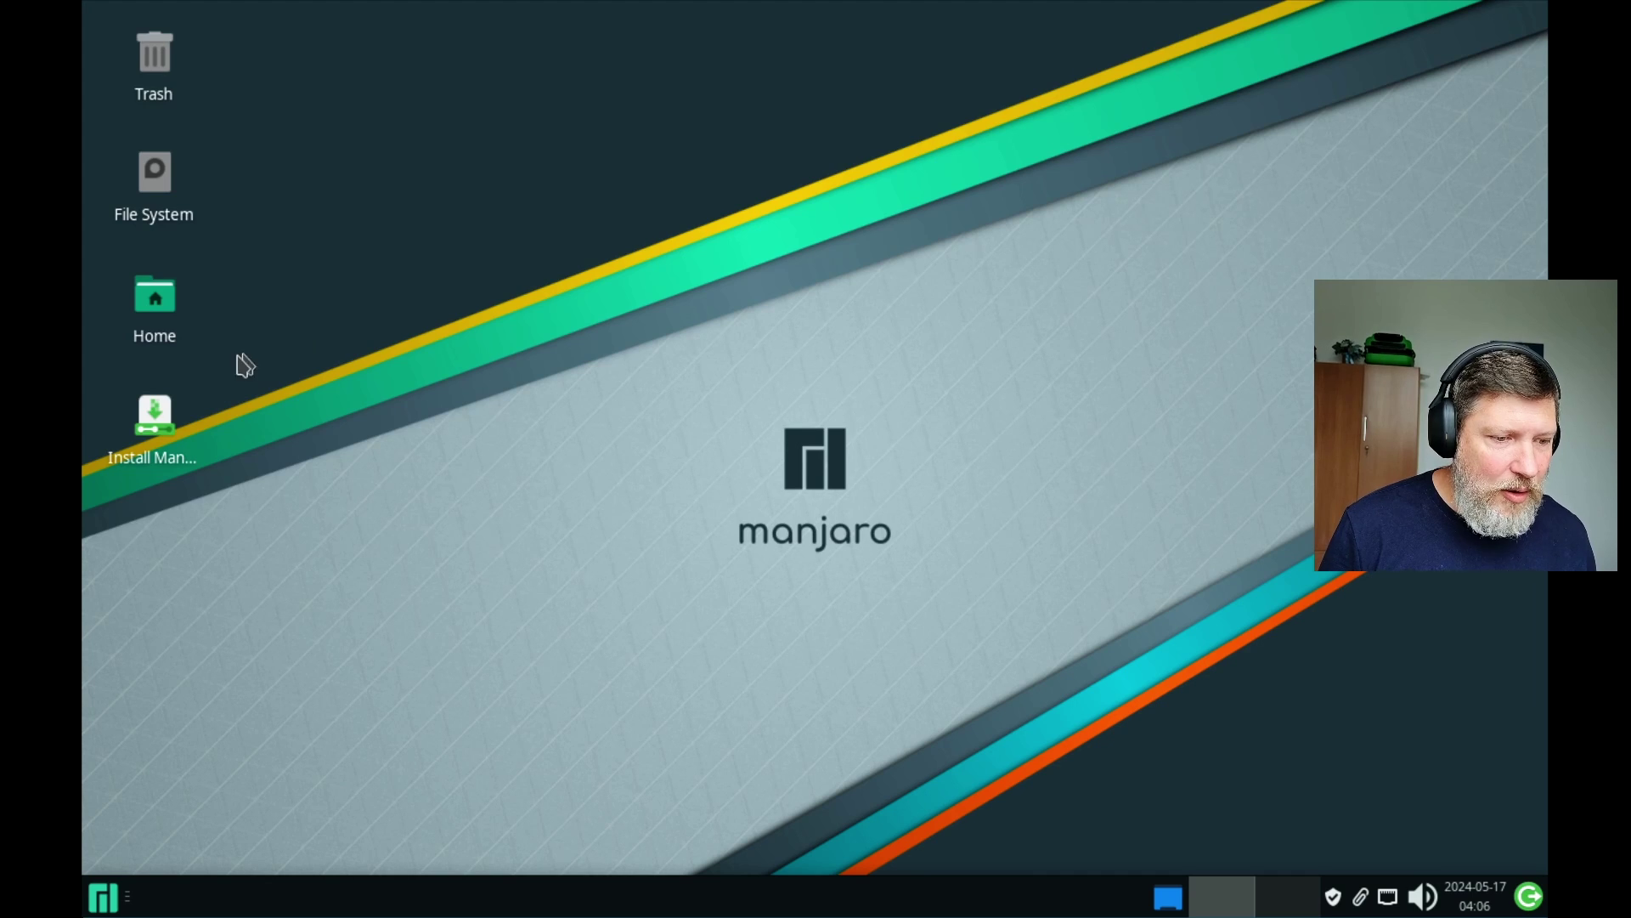
double_click(161, 415)
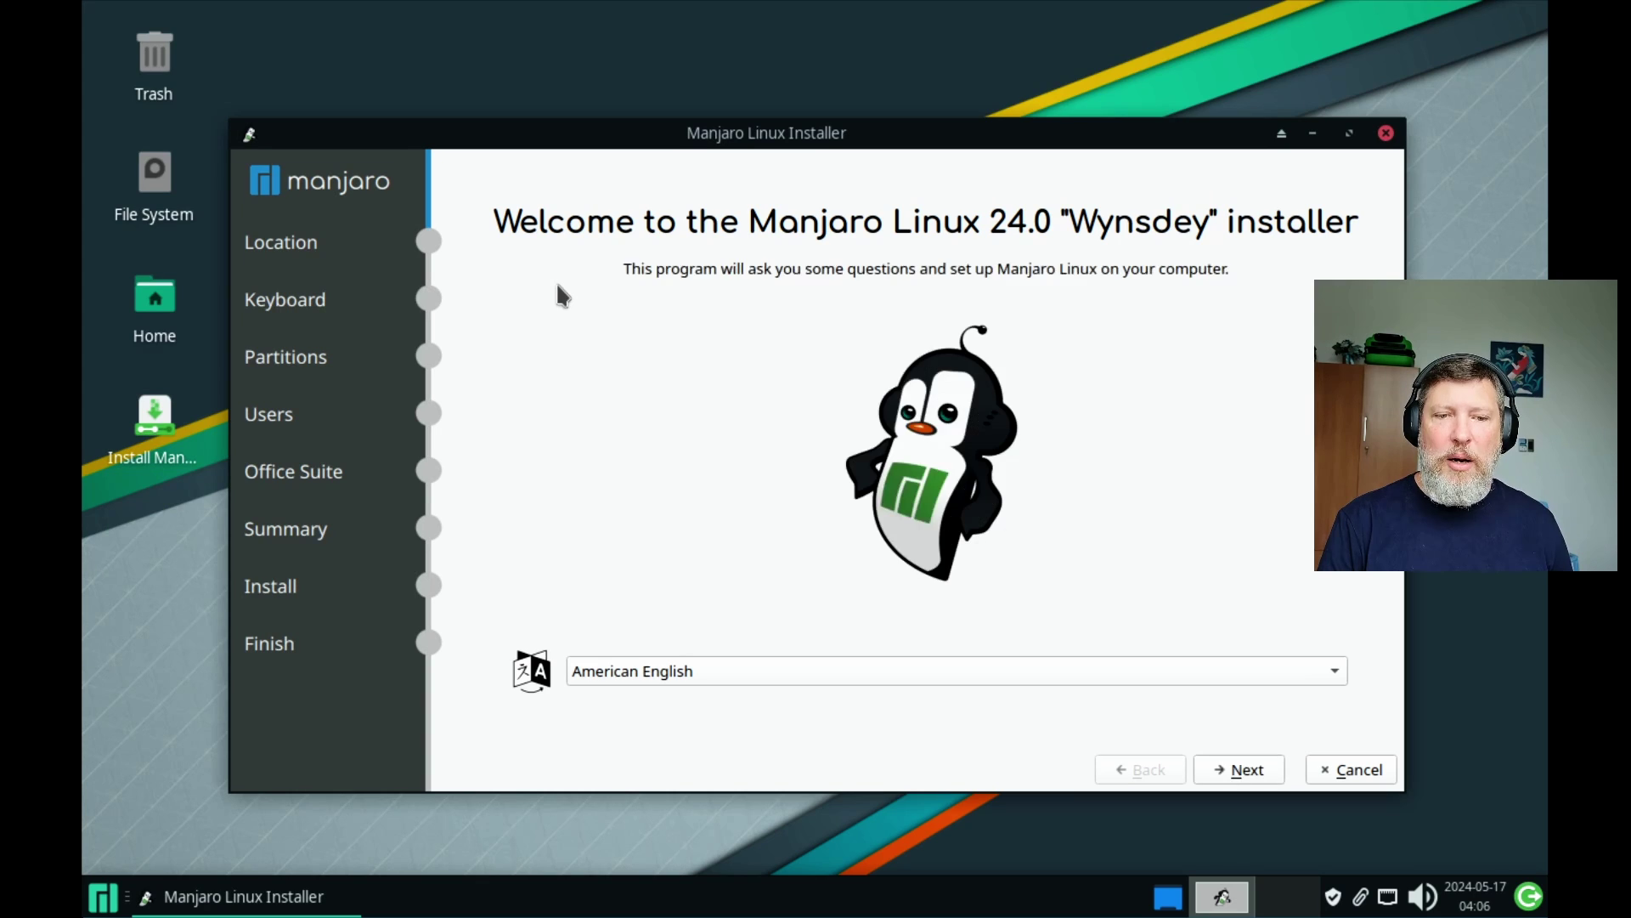
left_click_drag(660, 139, 521, 105)
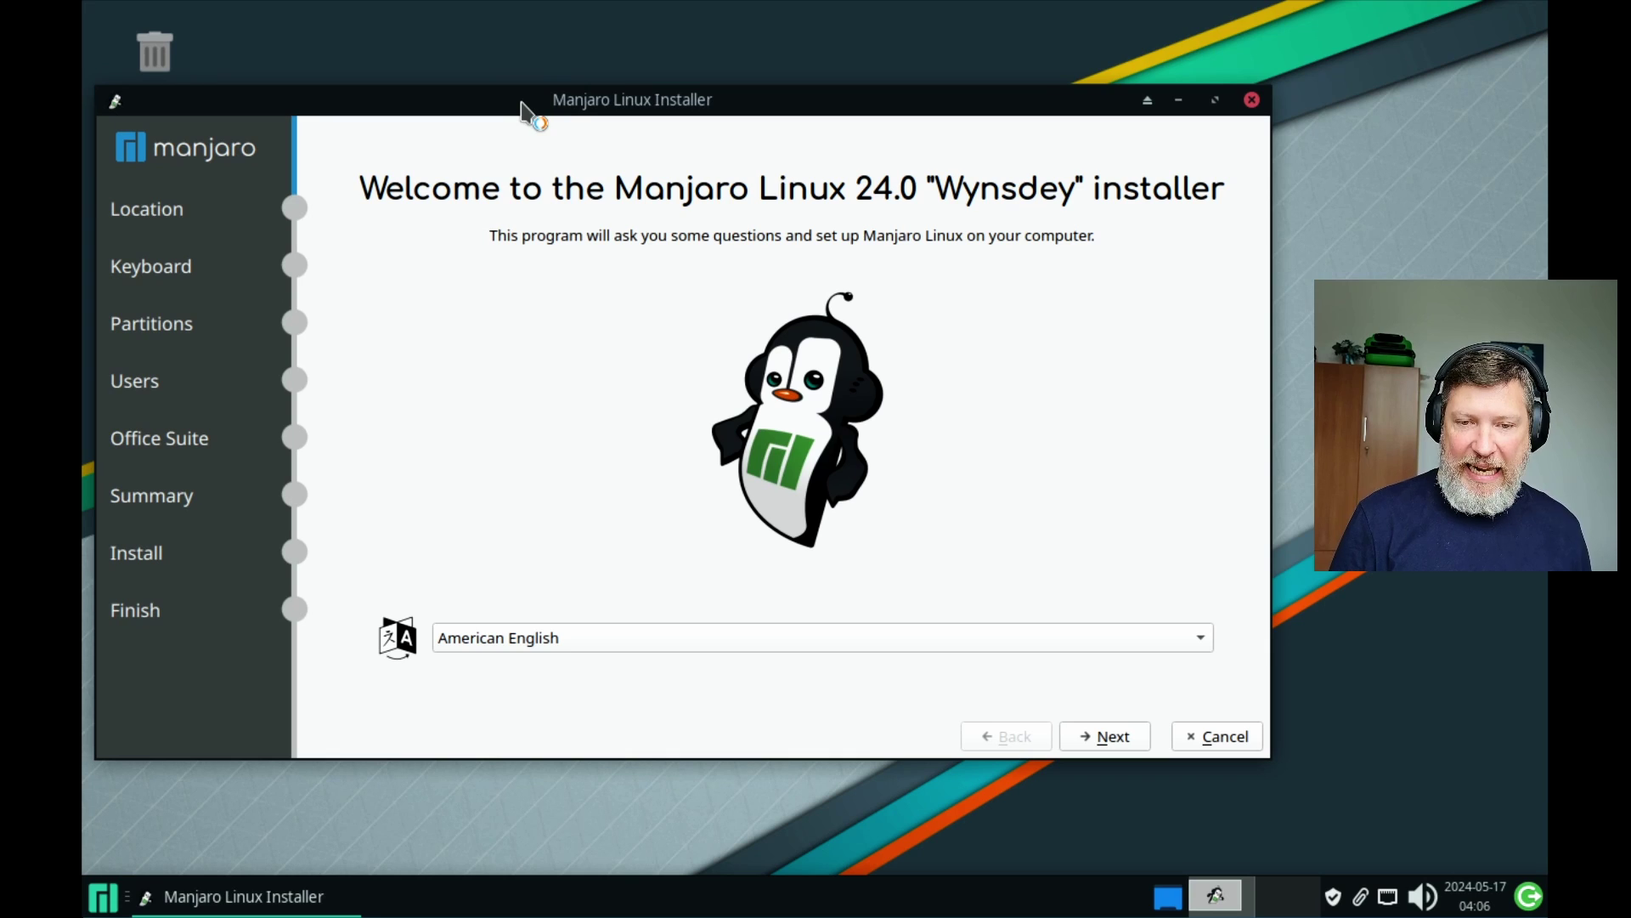
left_click(1097, 739)
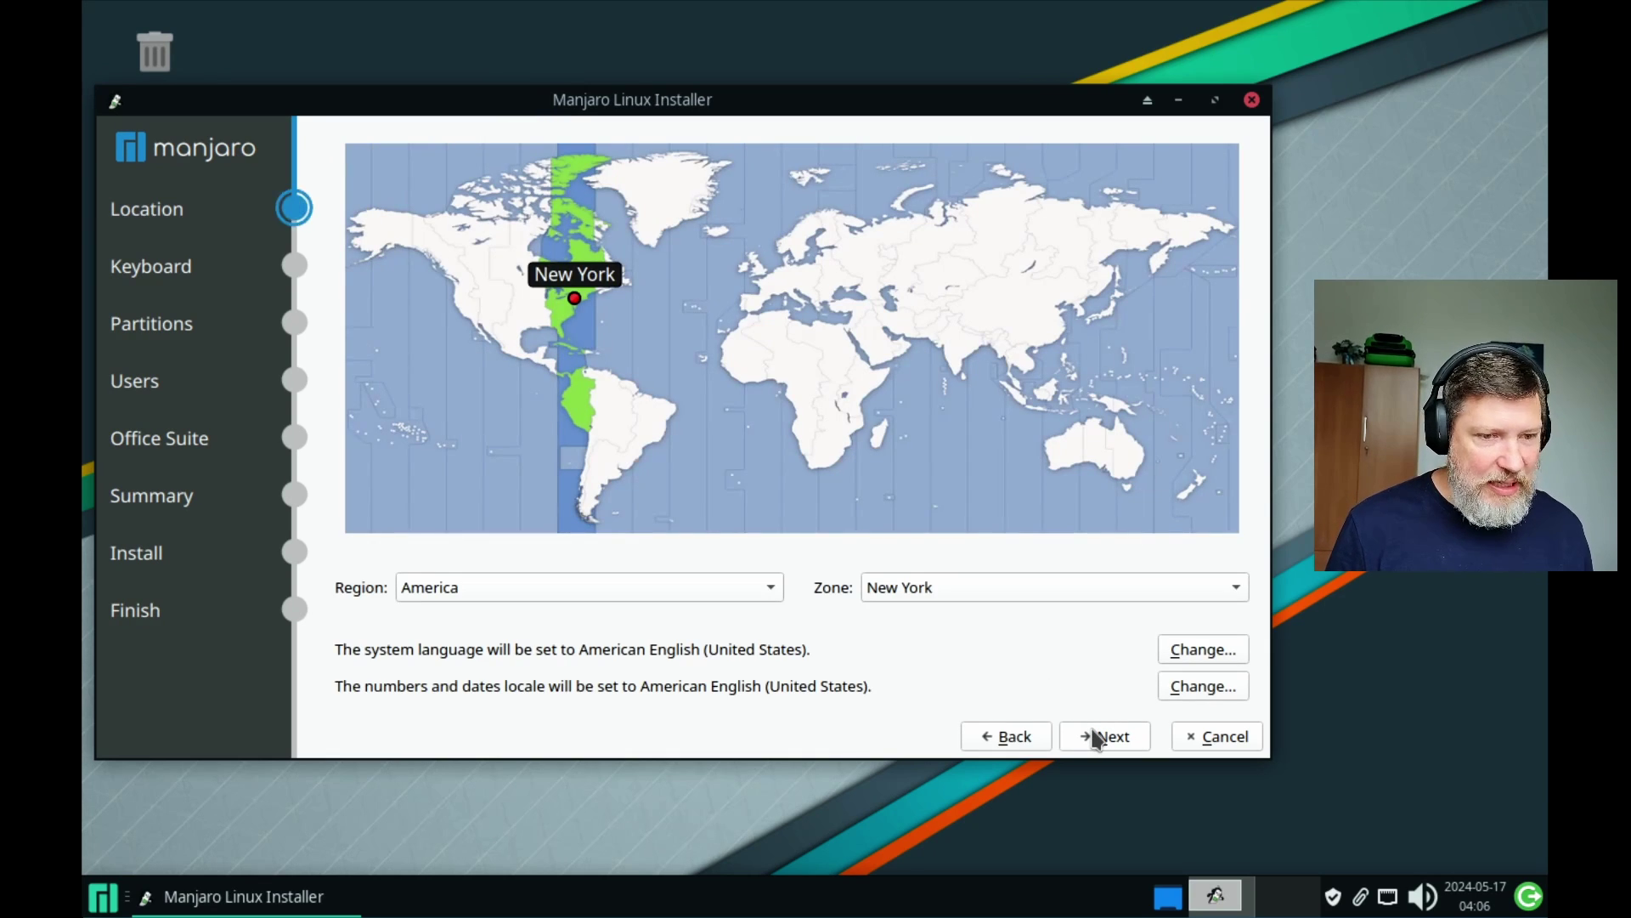
Step: Set the installation's time zone to Chicago in the America region and accept the location settings
left_click(536, 307)
left_click(538, 305)
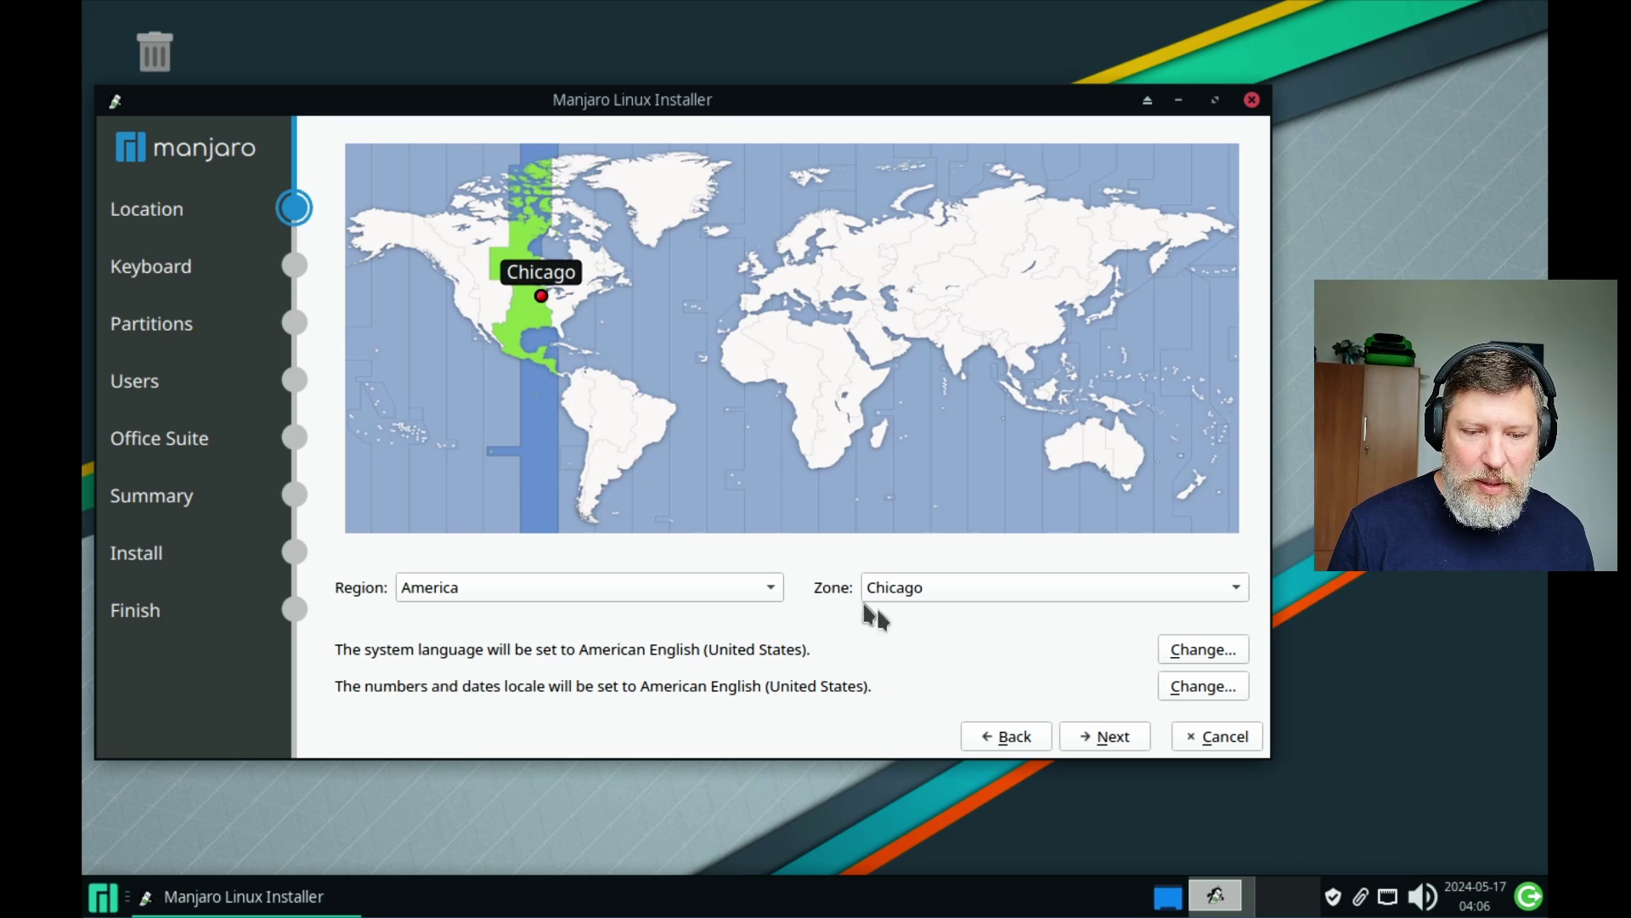
left_click(1085, 736)
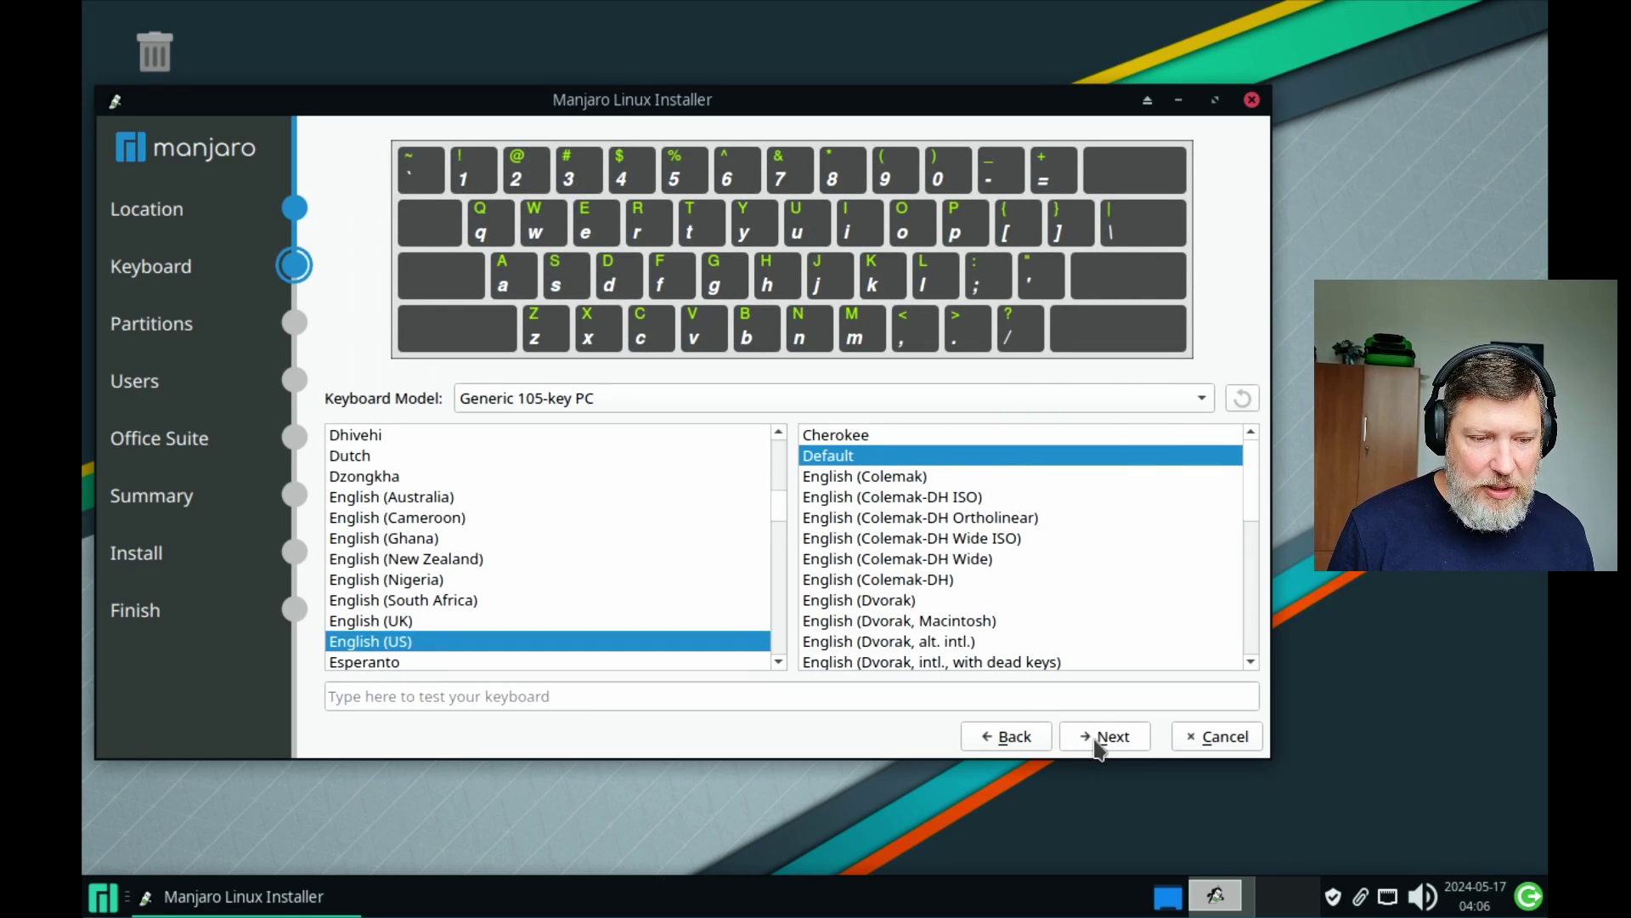
Step: Accept the default English (US) keyboard layout and erasing the vda disk with No Swap and ext4
left_click(1102, 738)
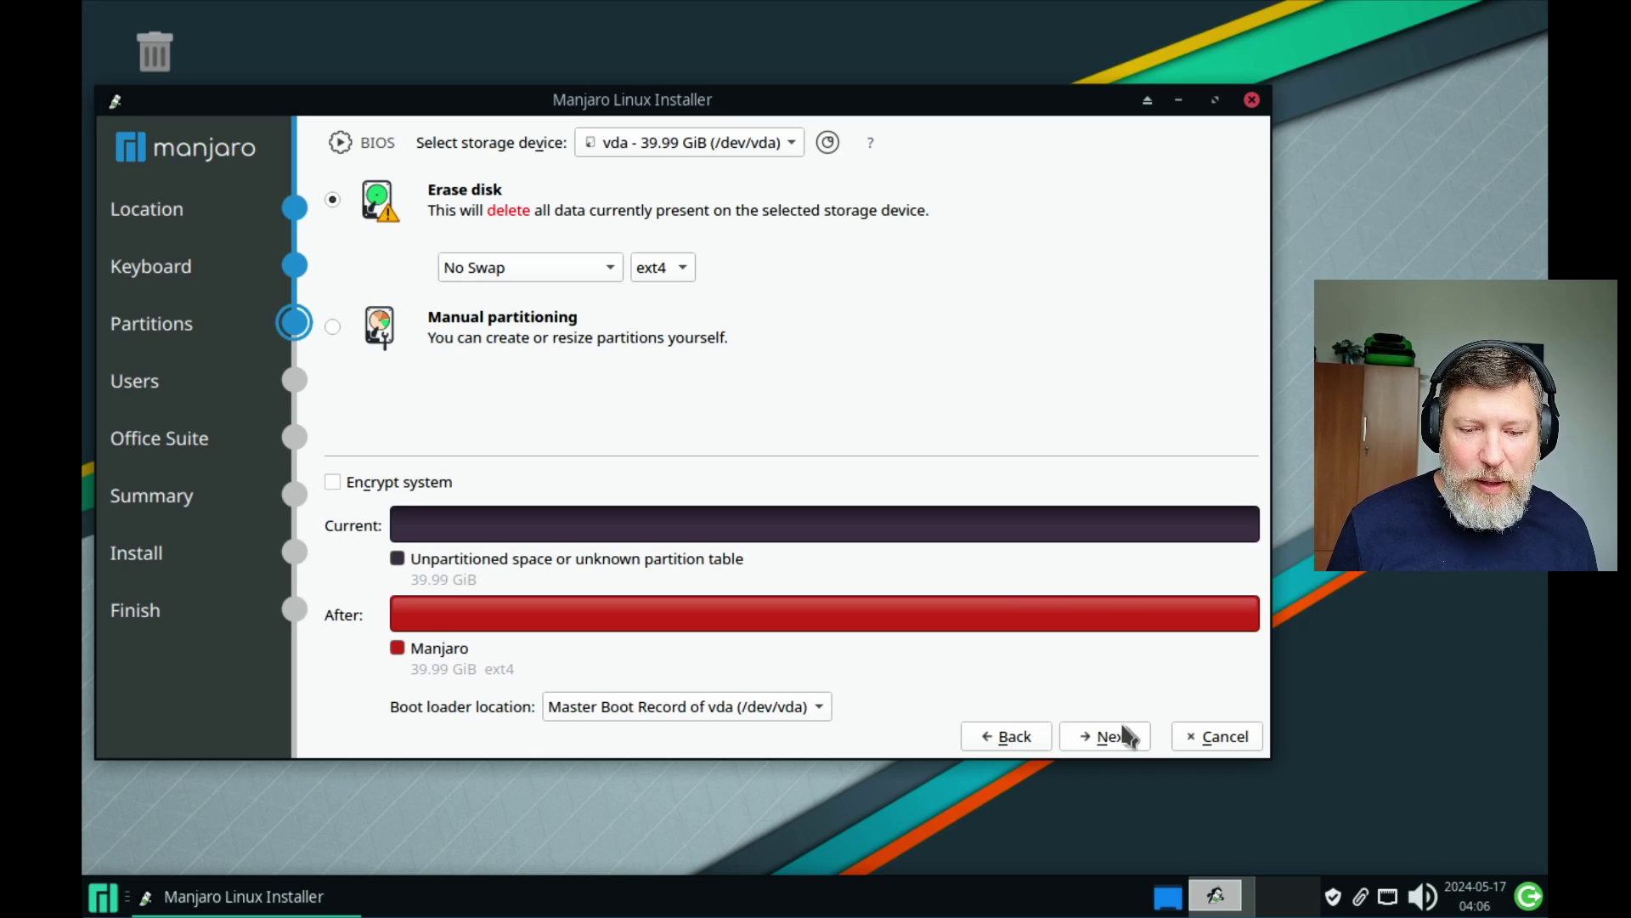
left_click(1099, 749)
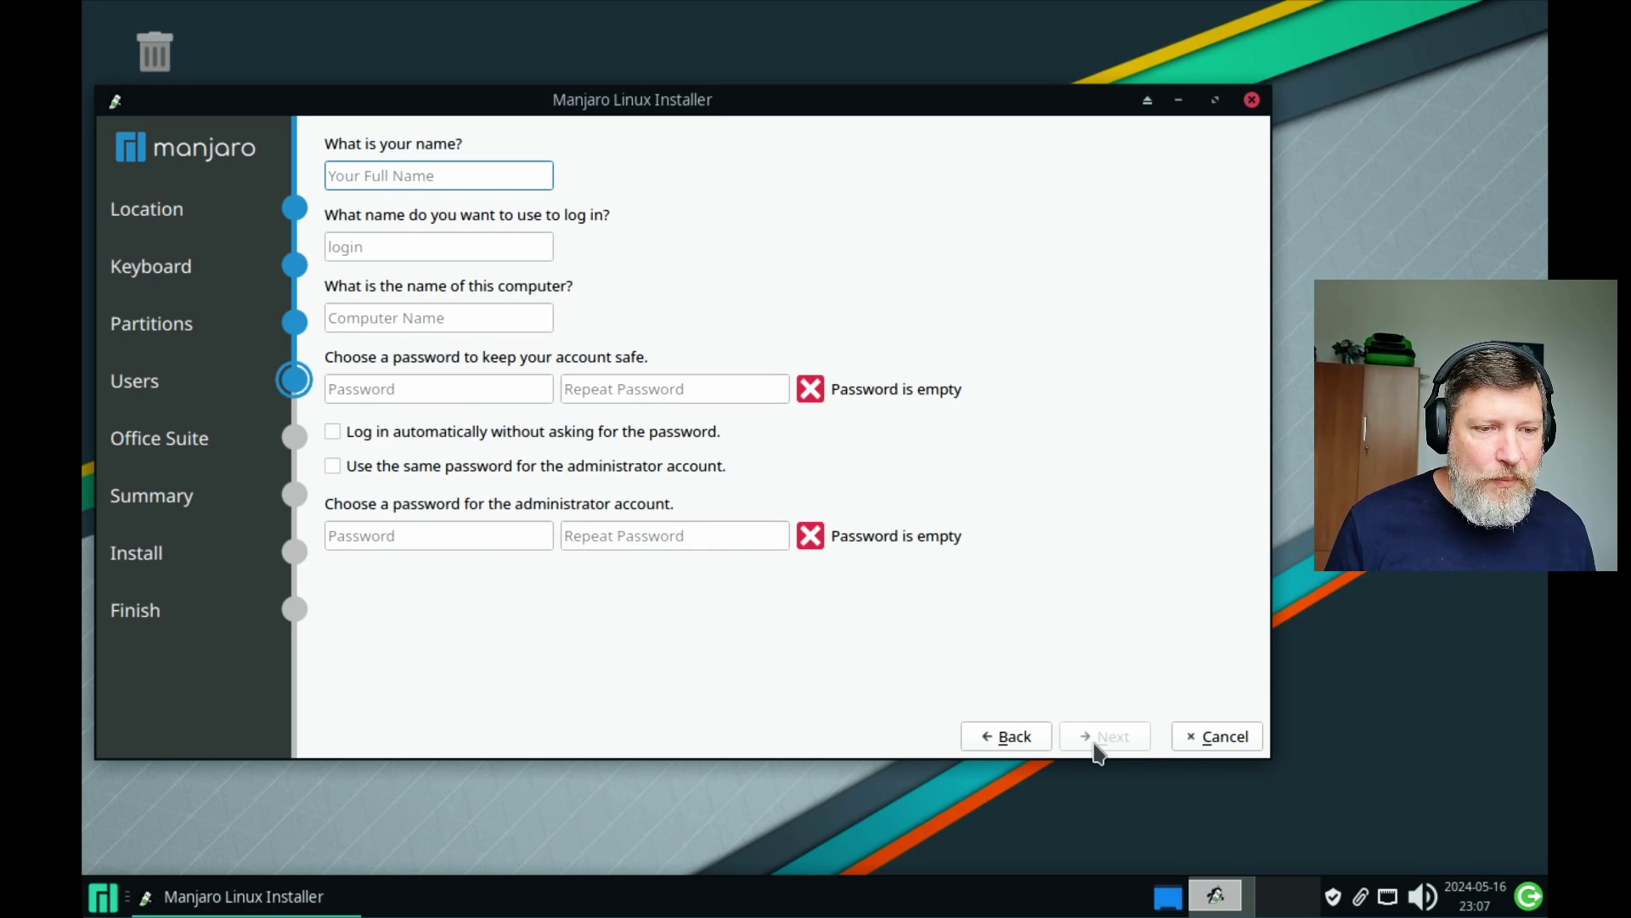
Step: Enter the user's name for the account and replace the computer name's suffix after the hyphen with Manjaro
type("Jeremy")
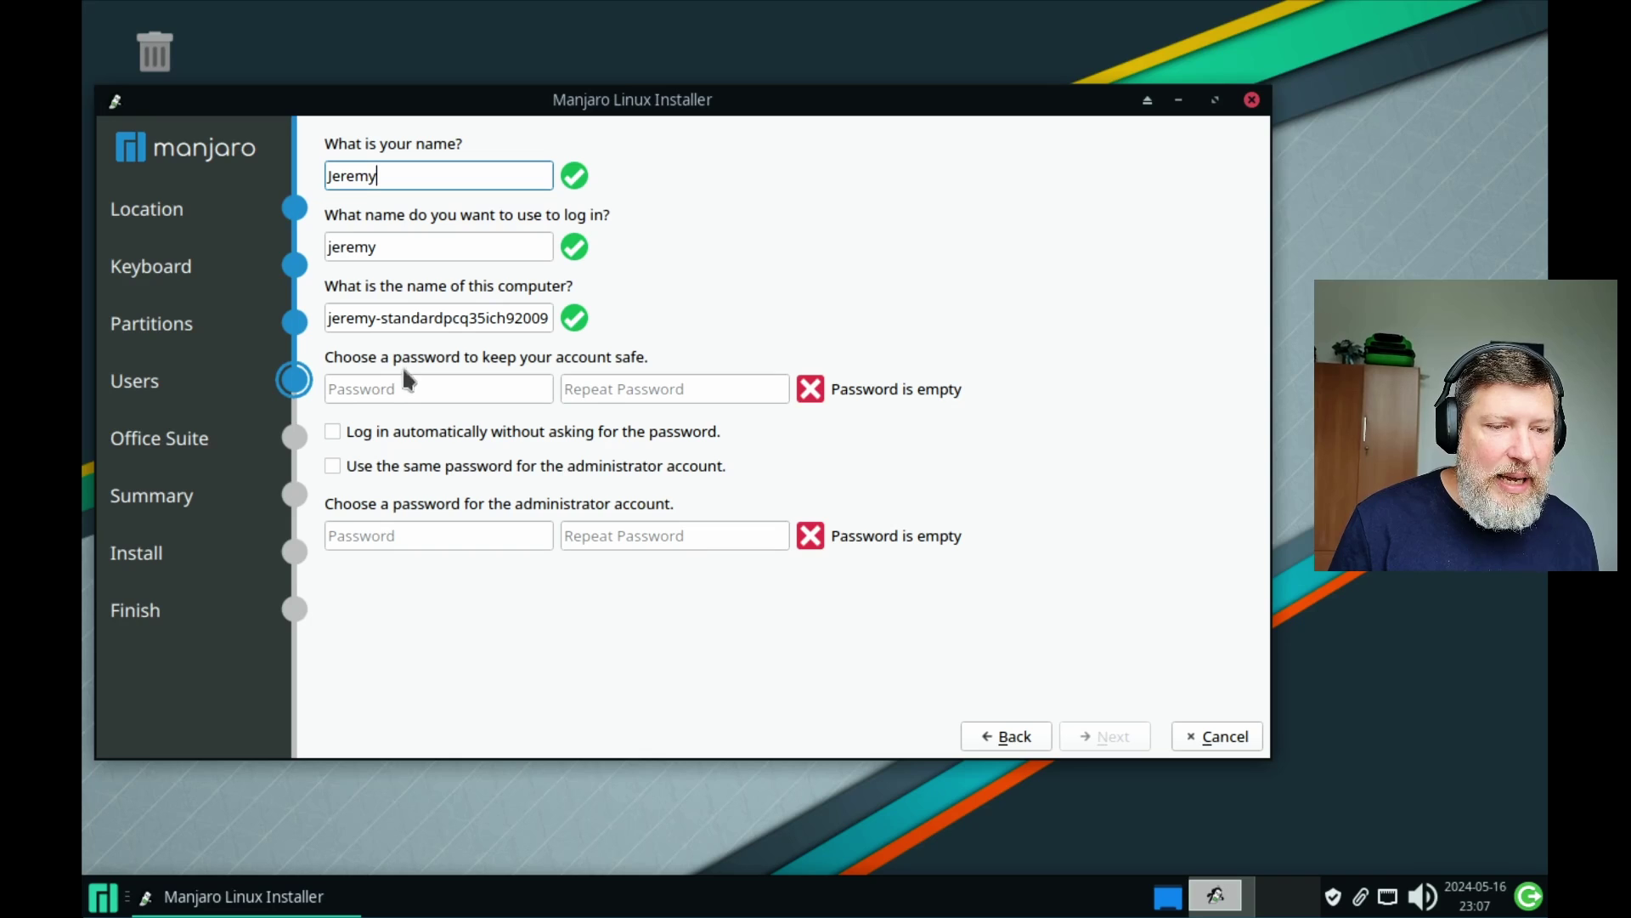
left_click(382, 323)
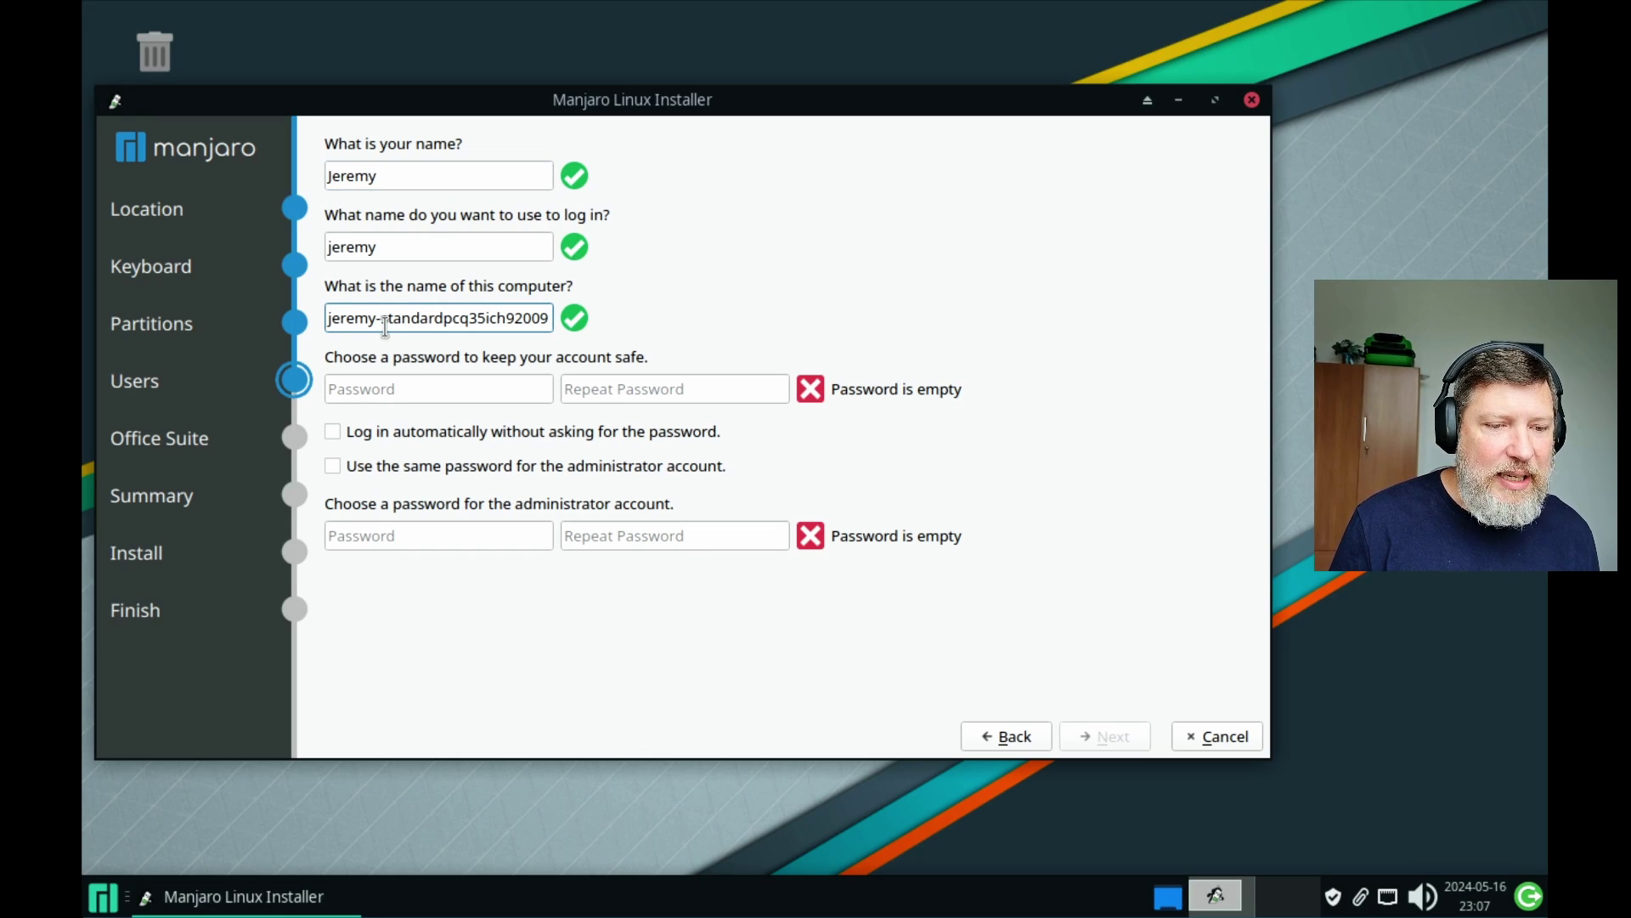
left_click_drag(384, 326, 577, 334)
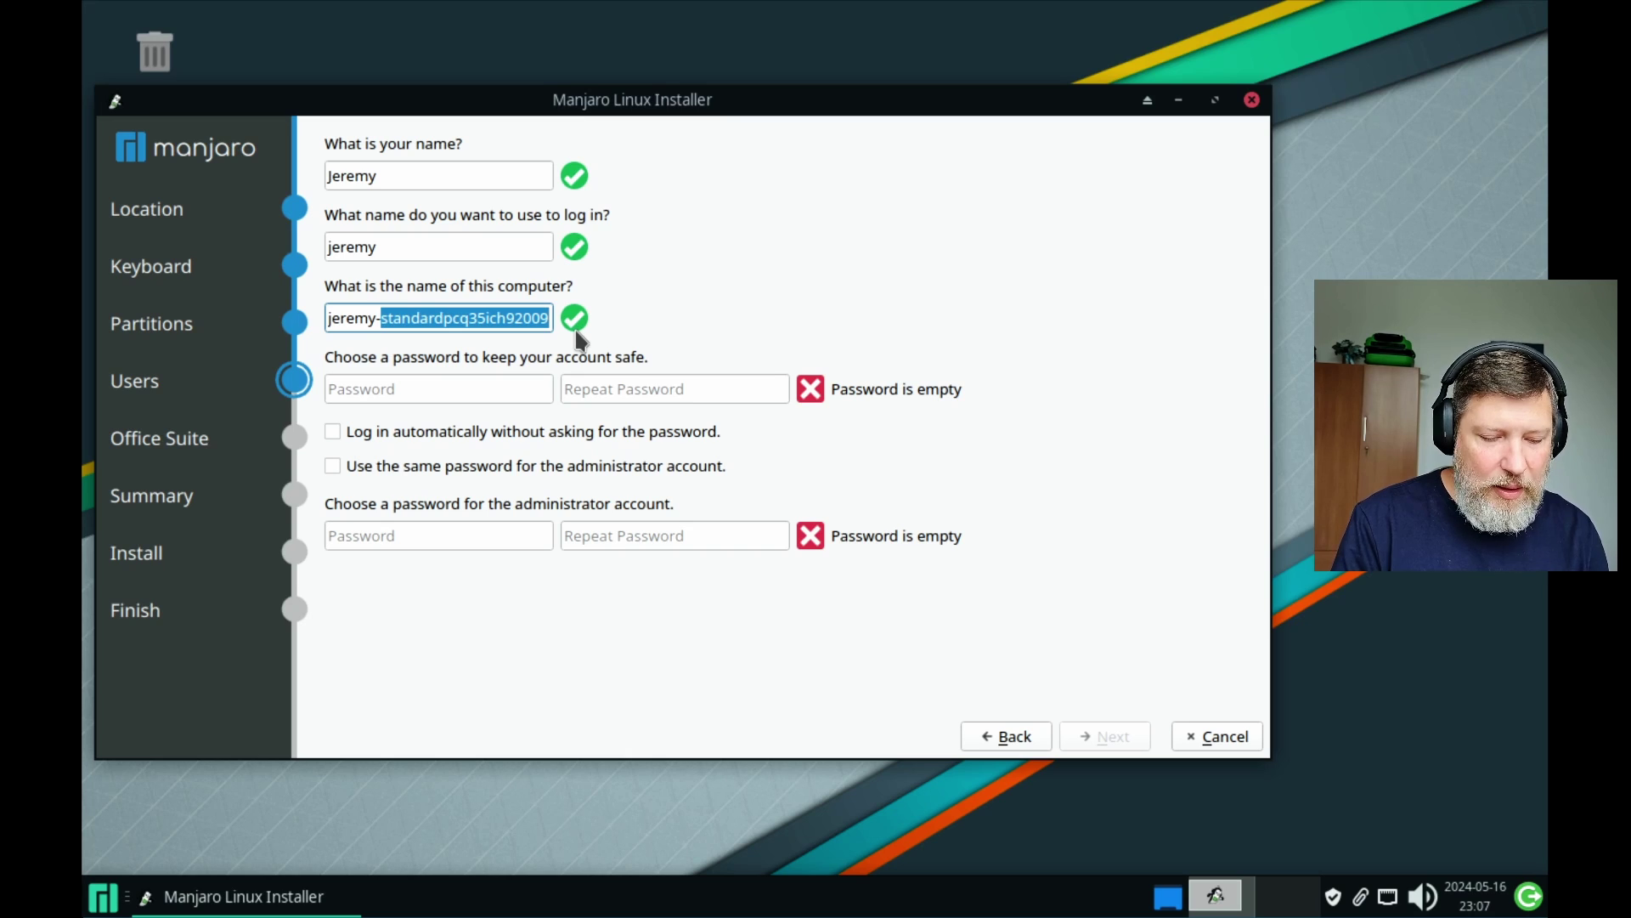
type("Manjaro")
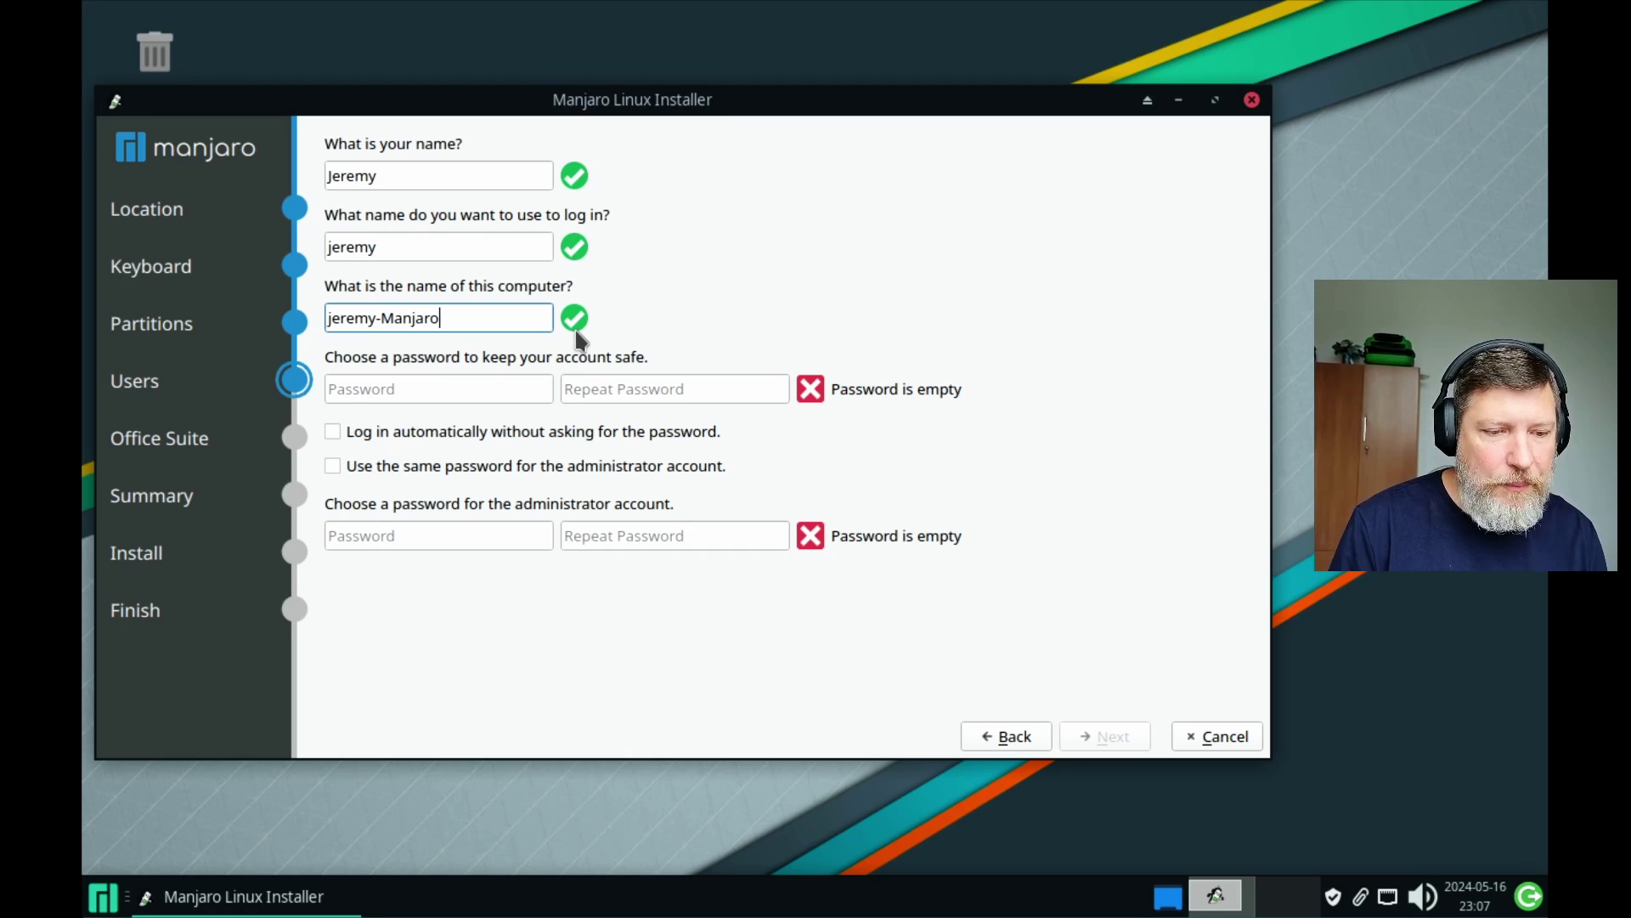
Step: Enter and repeat the account password, use the same password for the administrator account, and accept the user settings
left_click(447, 386)
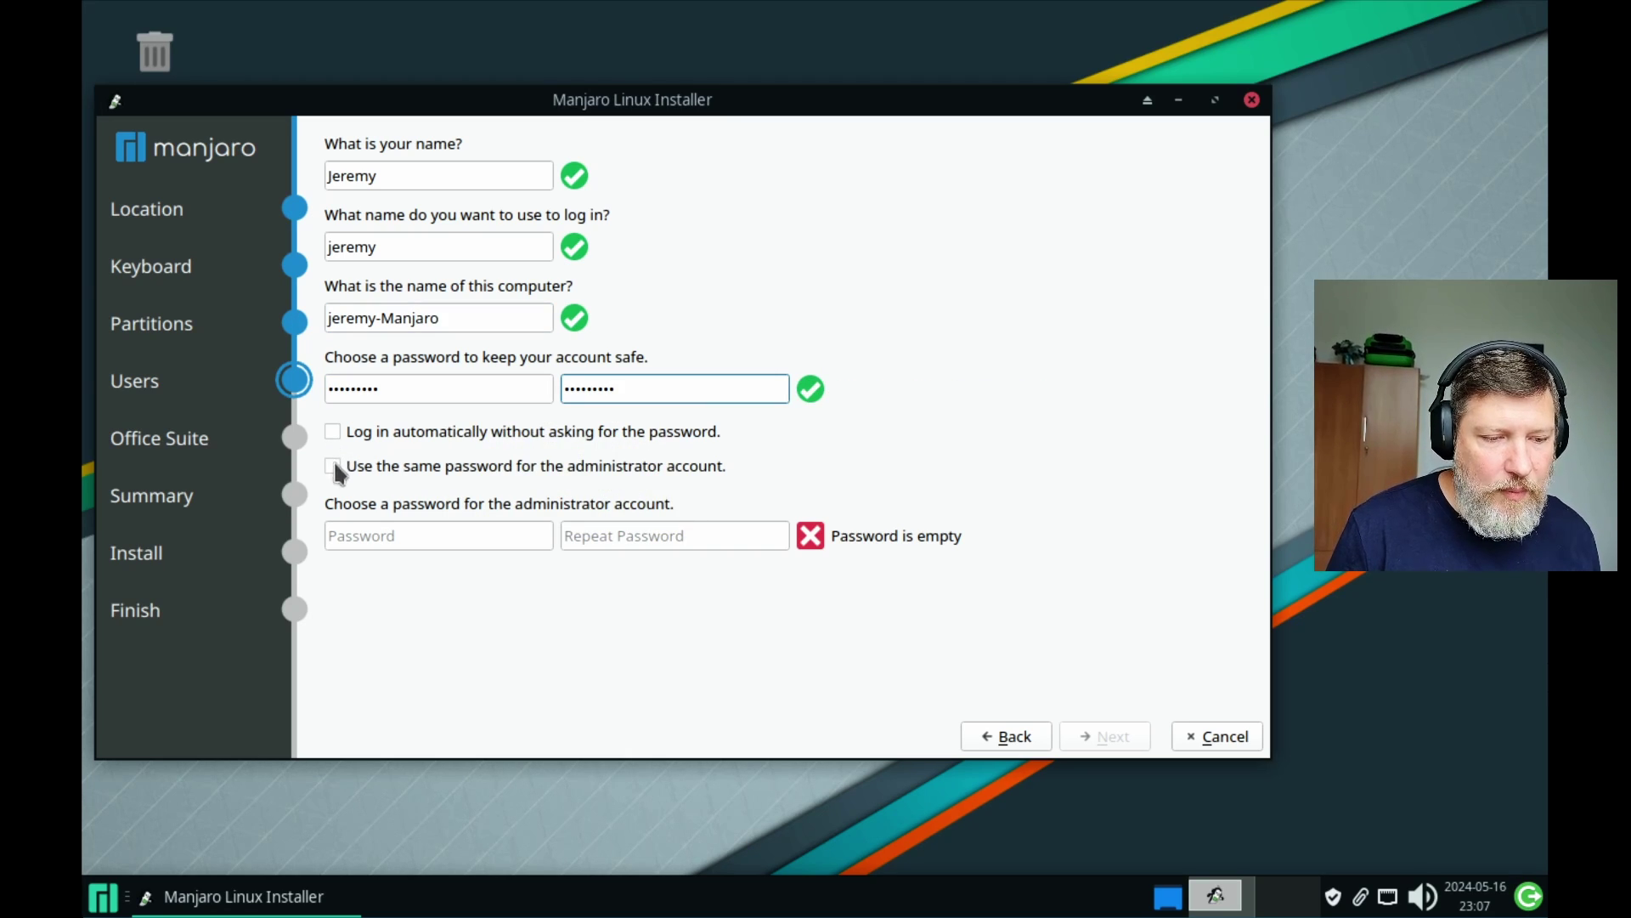
left_click(334, 465)
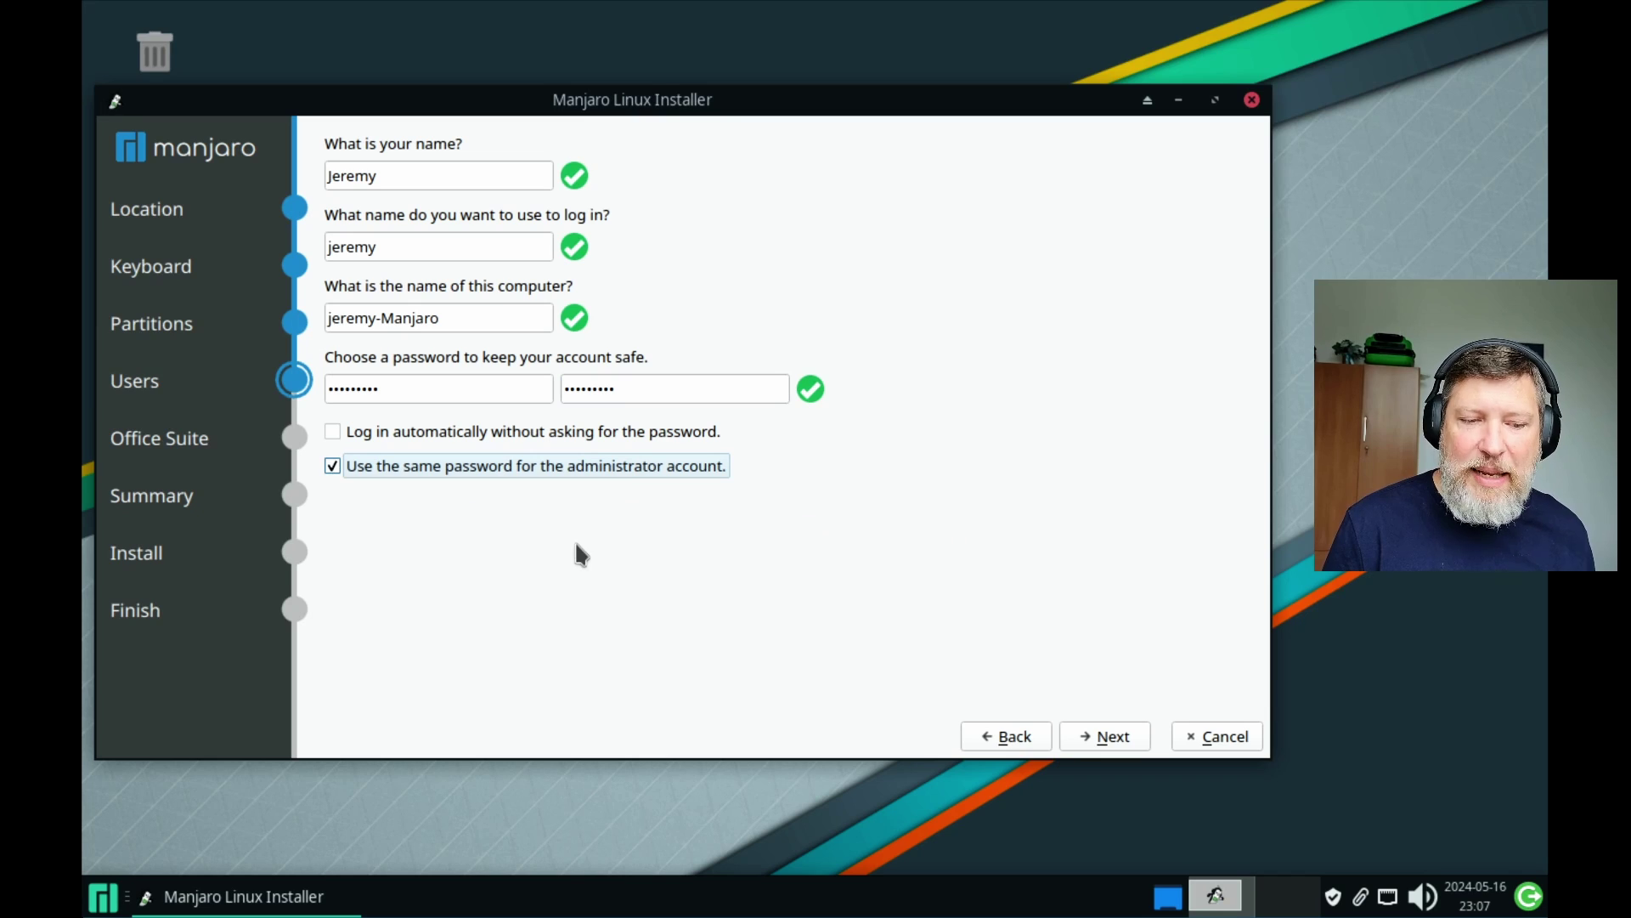
left_click(1096, 737)
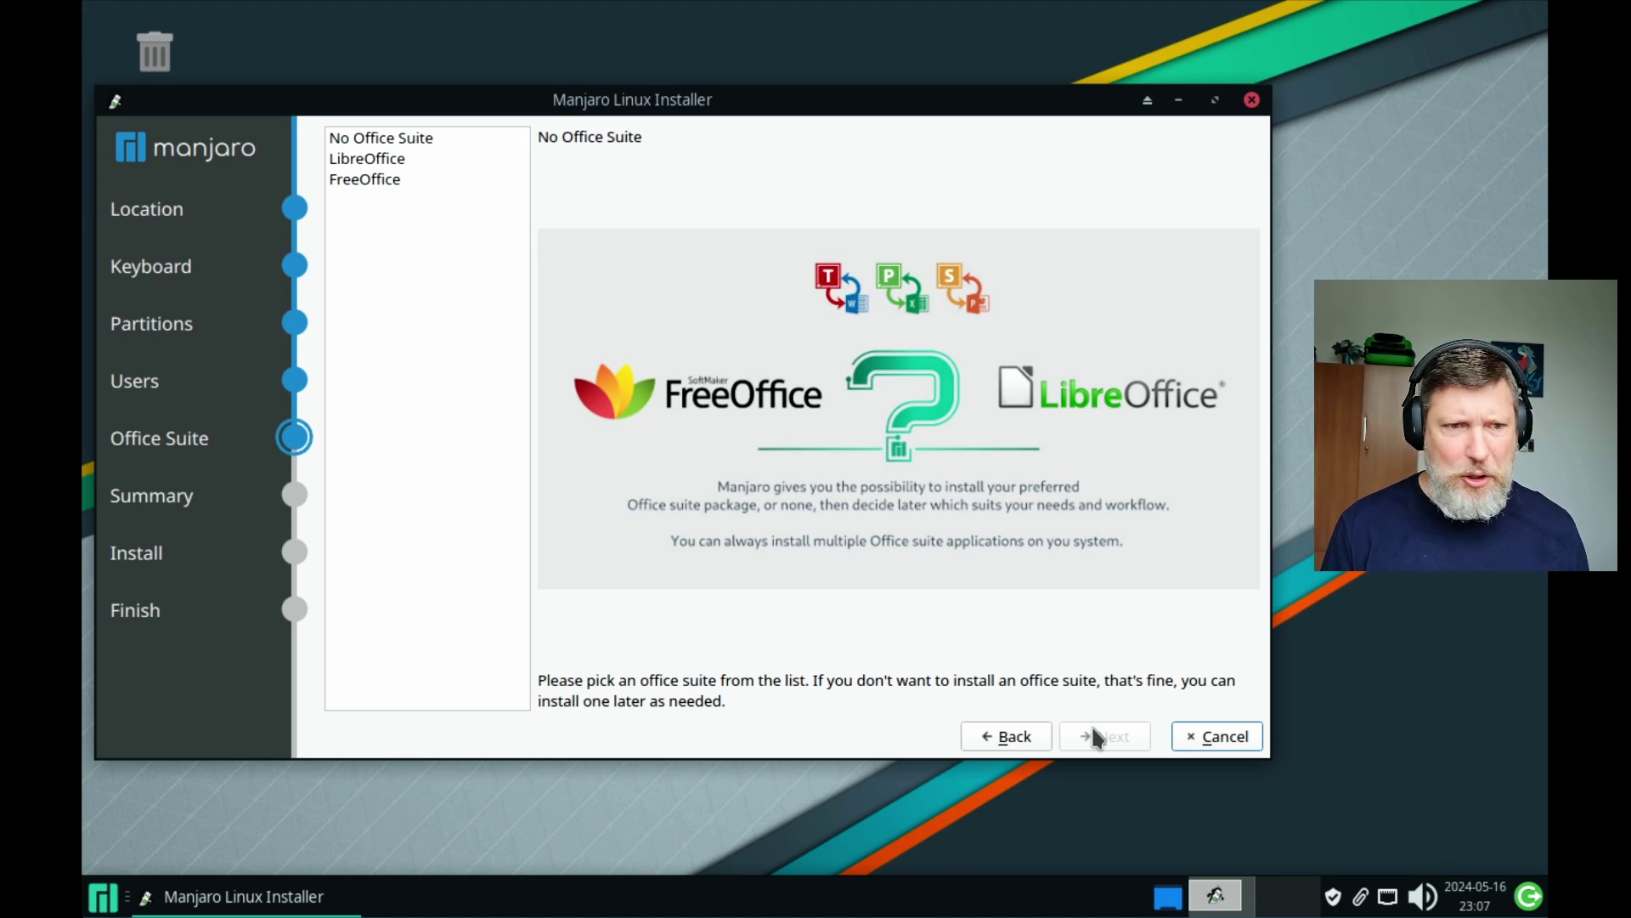
Step: Compare the FreeOffice and LibreOffice options, and continue the installation with No Office Suite selected
left_click(431, 140)
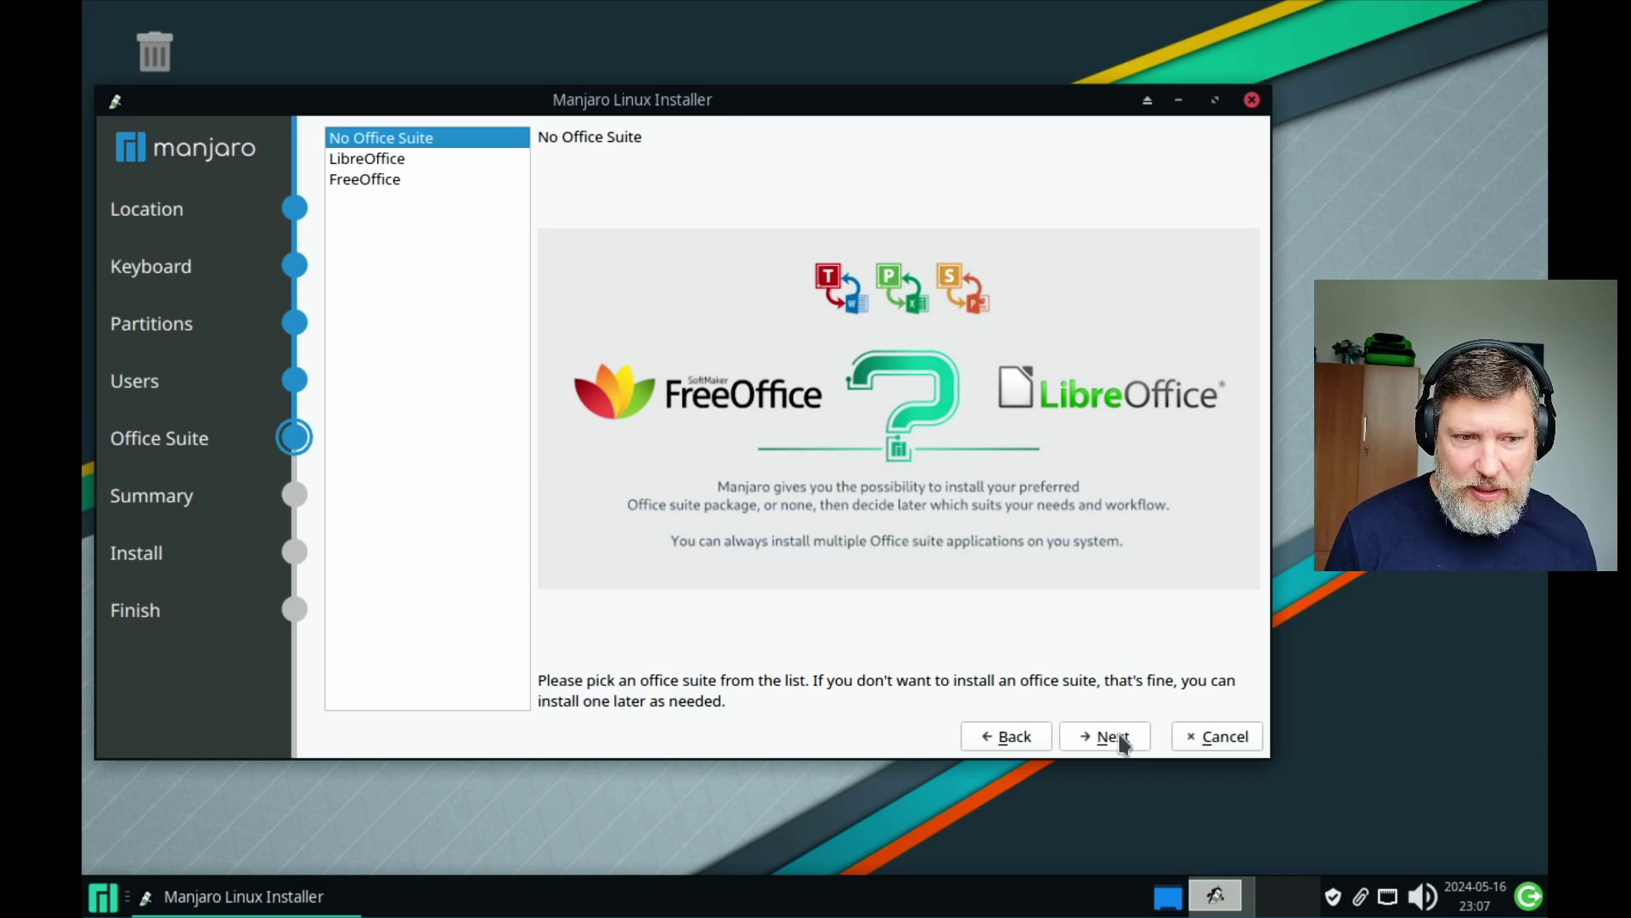
left_click(397, 181)
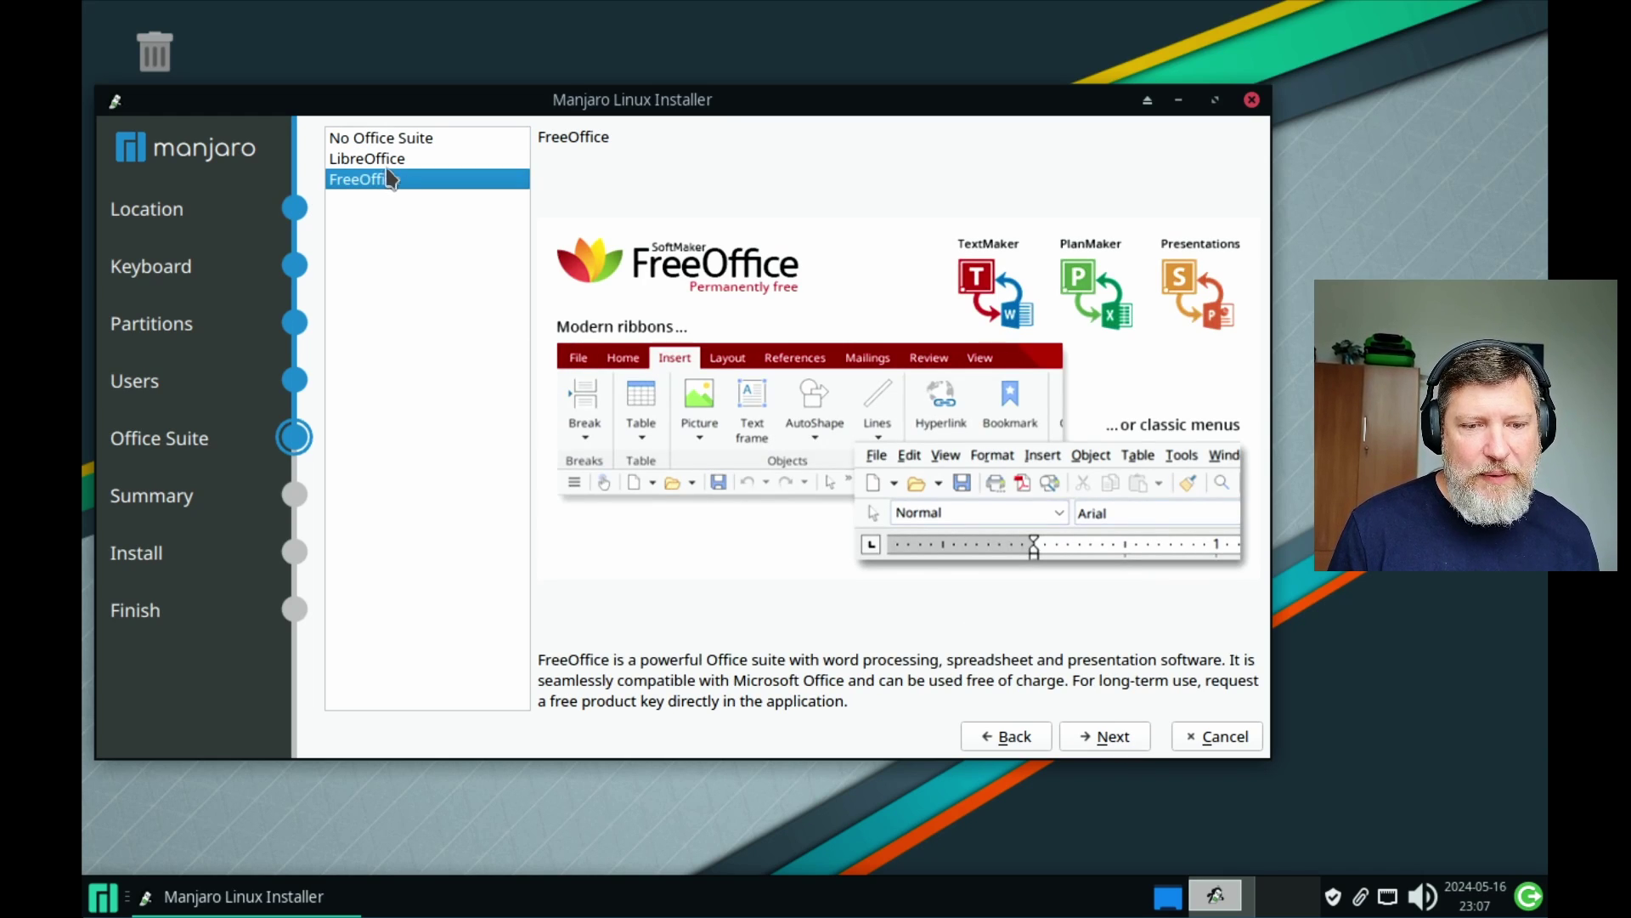
left_click(393, 159)
key("Up")
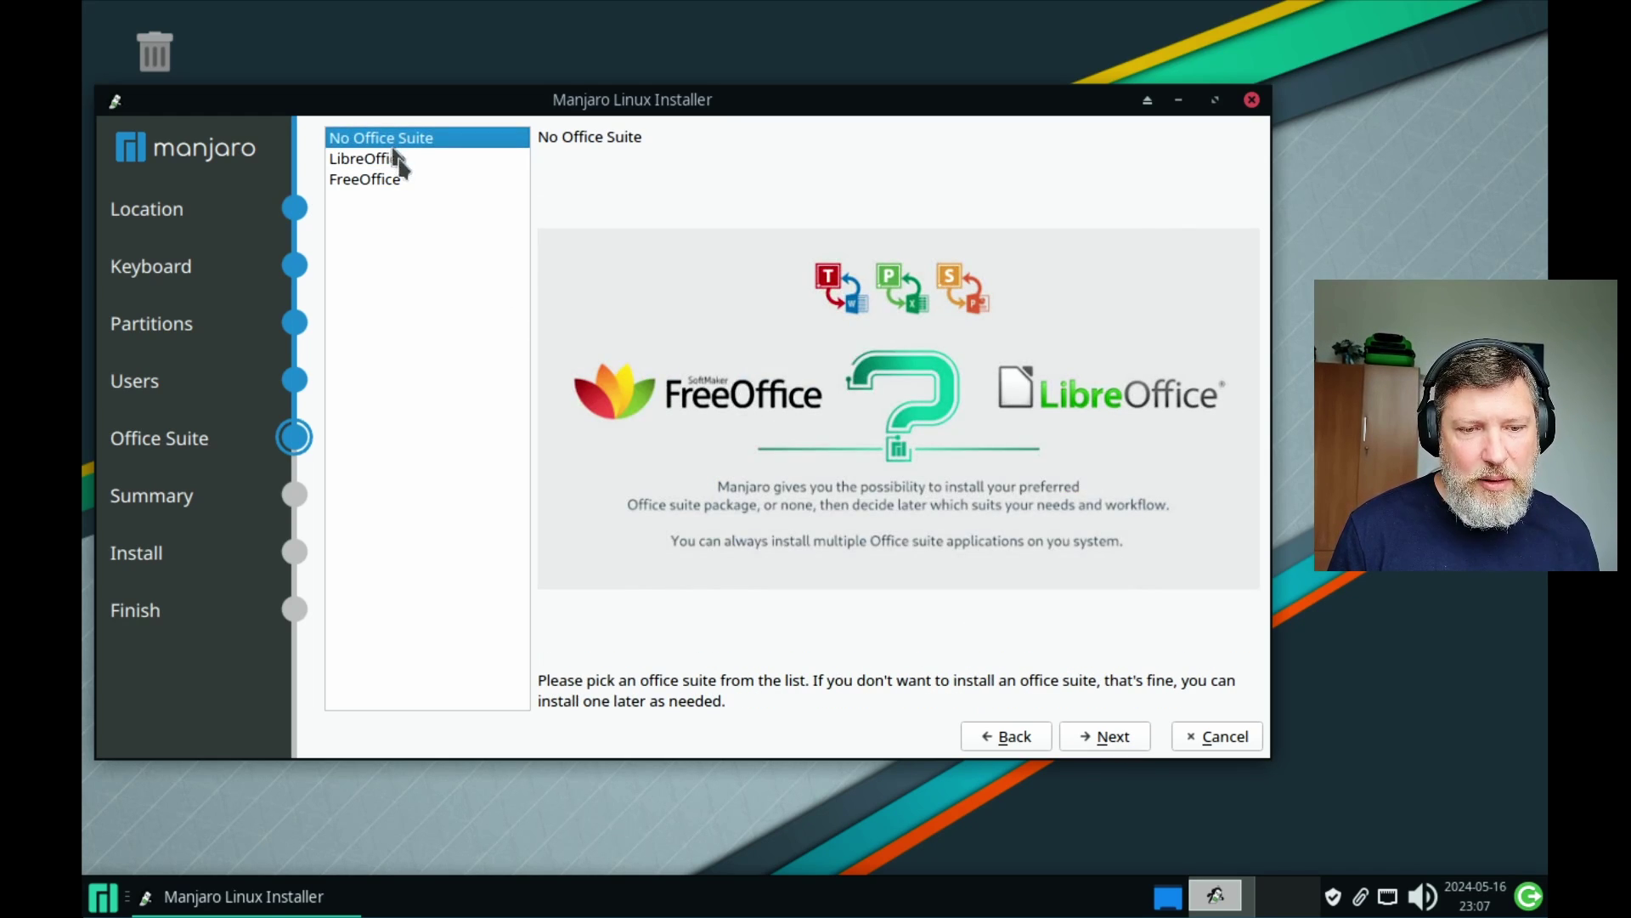
left_click(1095, 737)
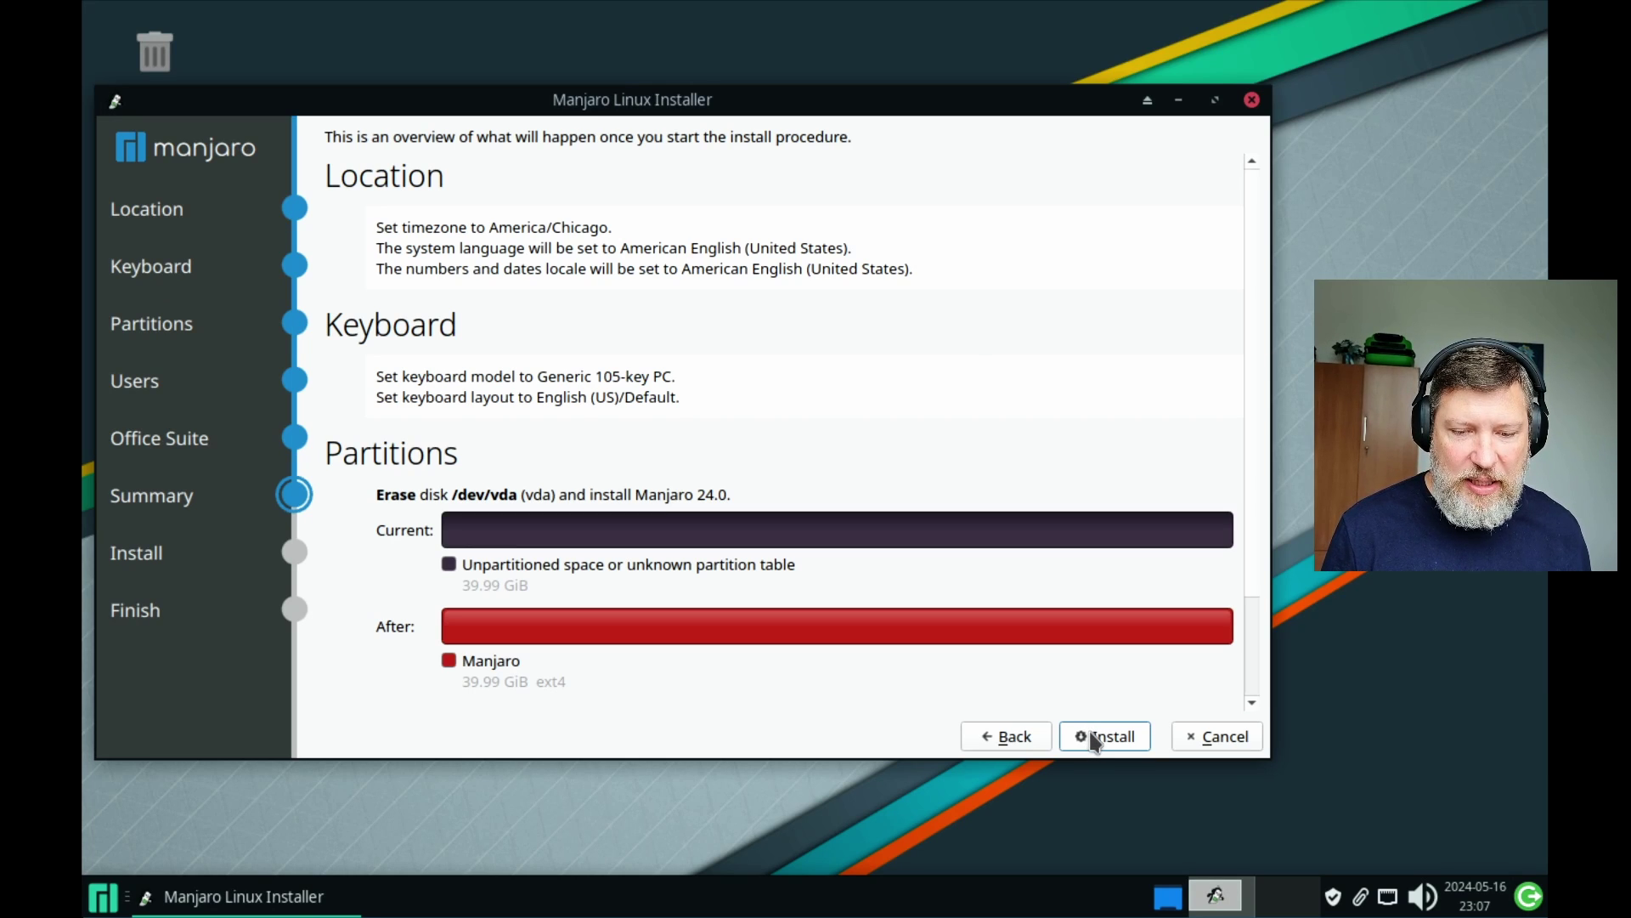
Step: Confirm and run the Manjaro 24.0 installation, and restart into the new system once it completes
left_click(1095, 736)
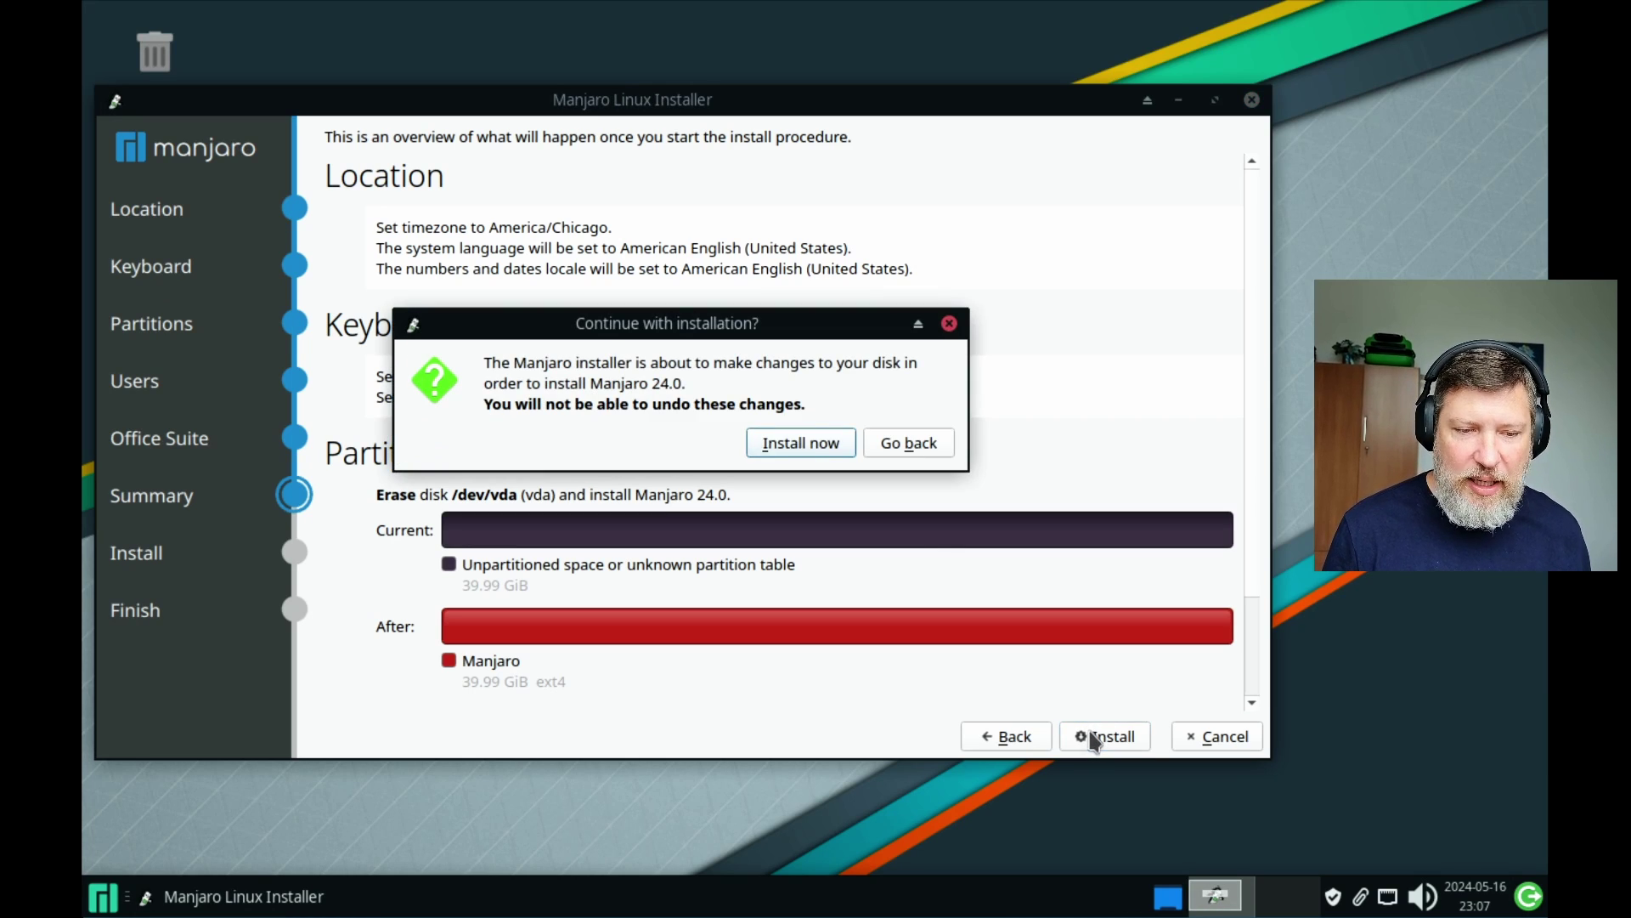
left_click(816, 450)
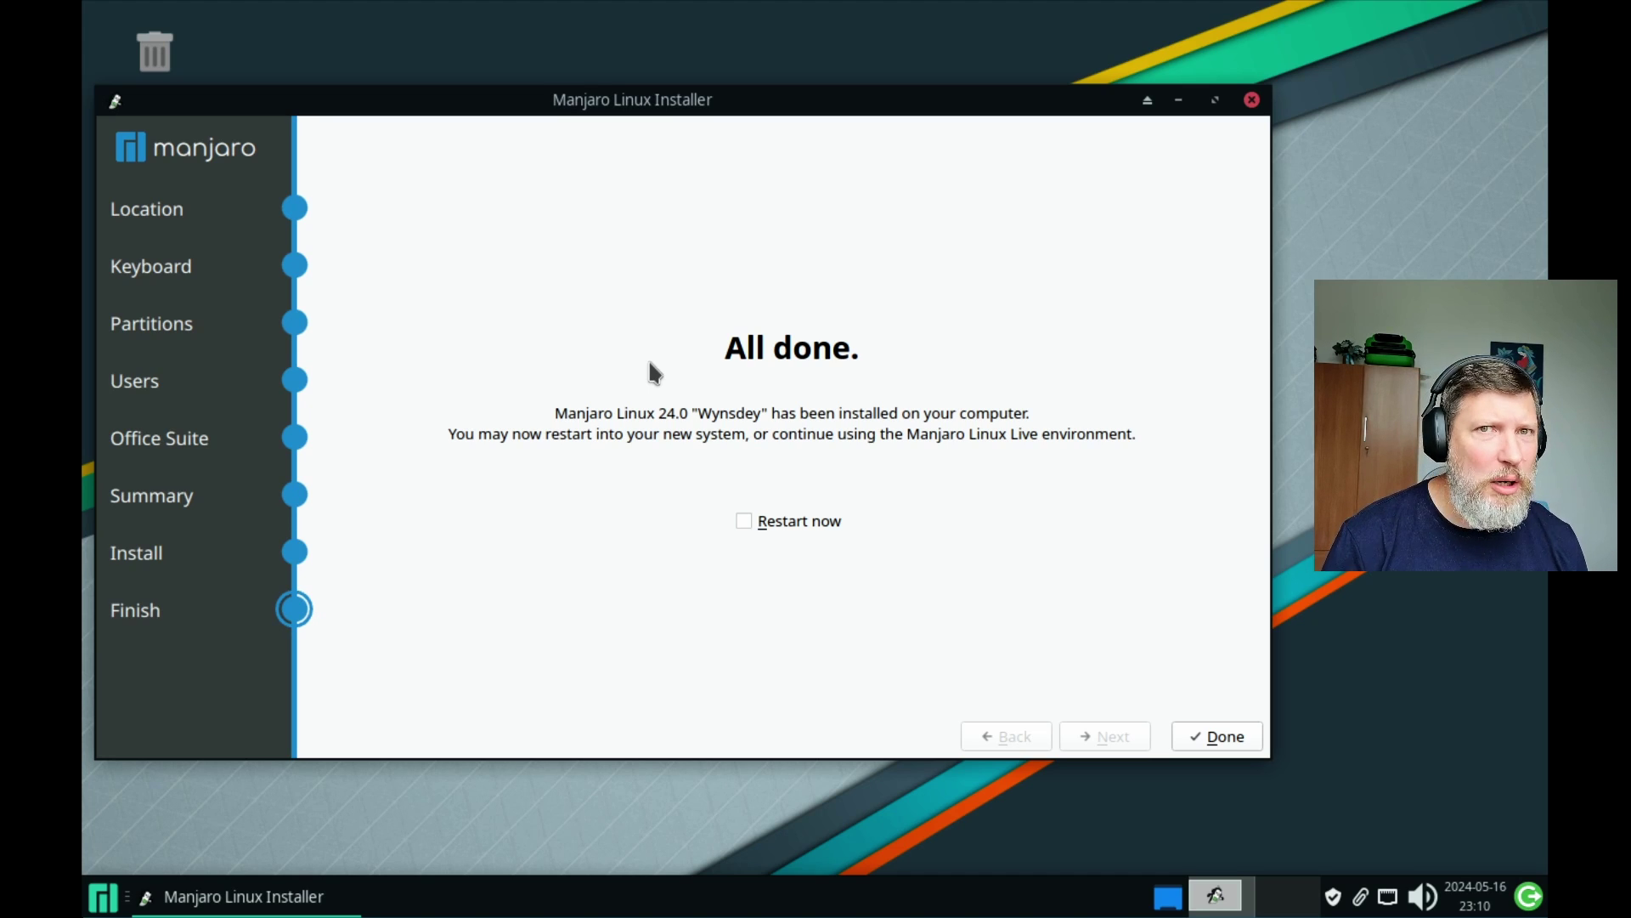
left_click(742, 522)
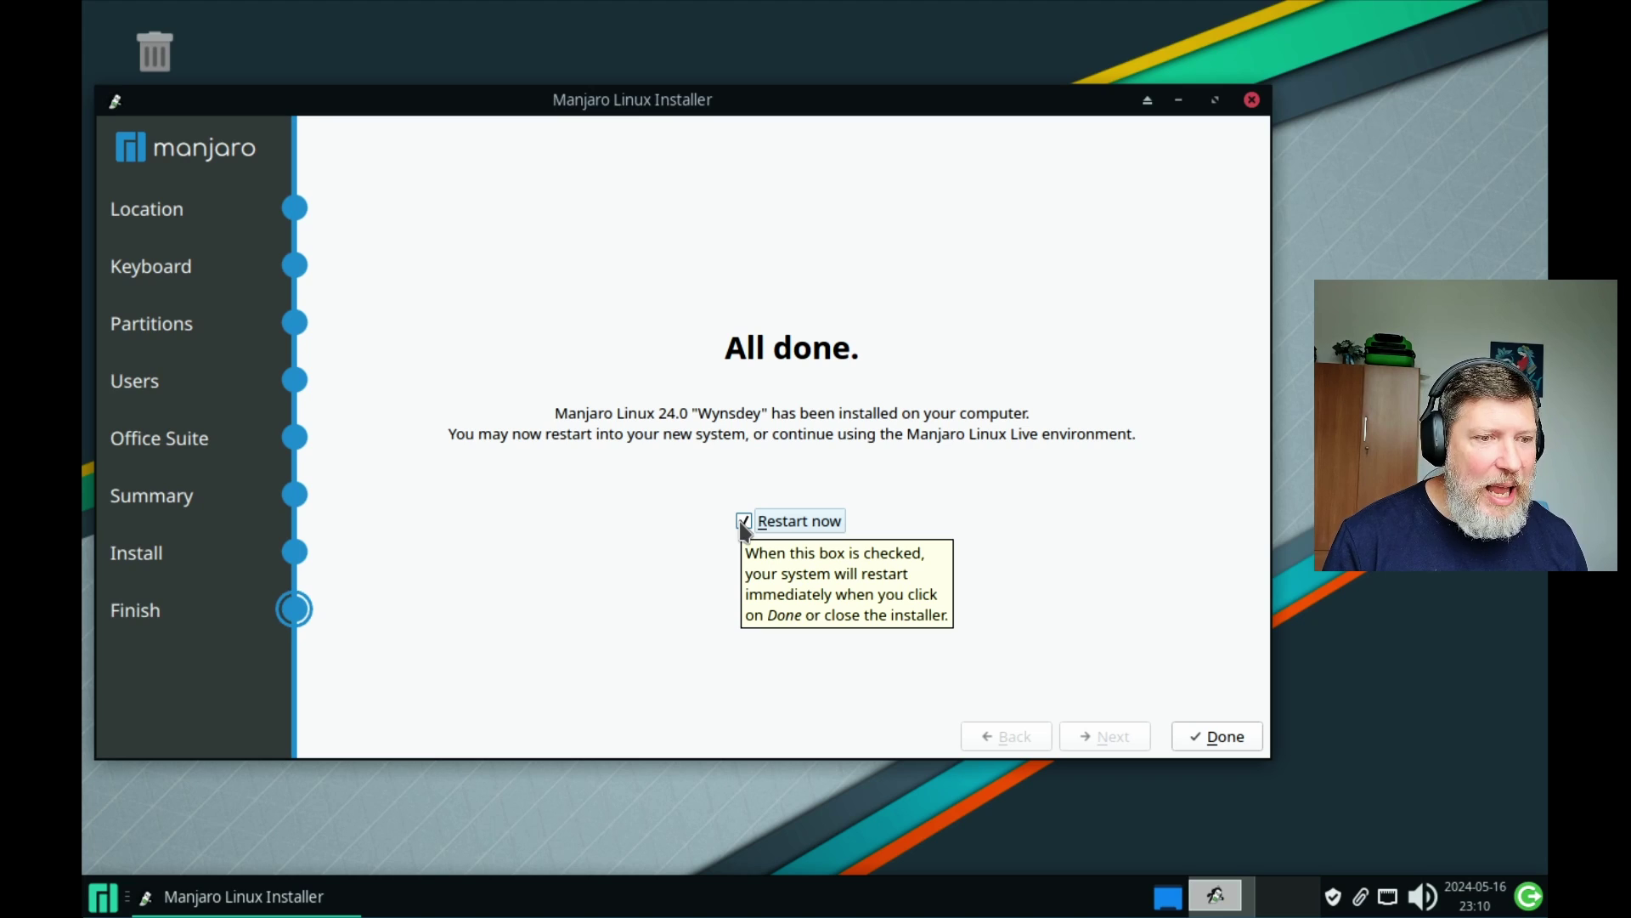
left_click(1208, 744)
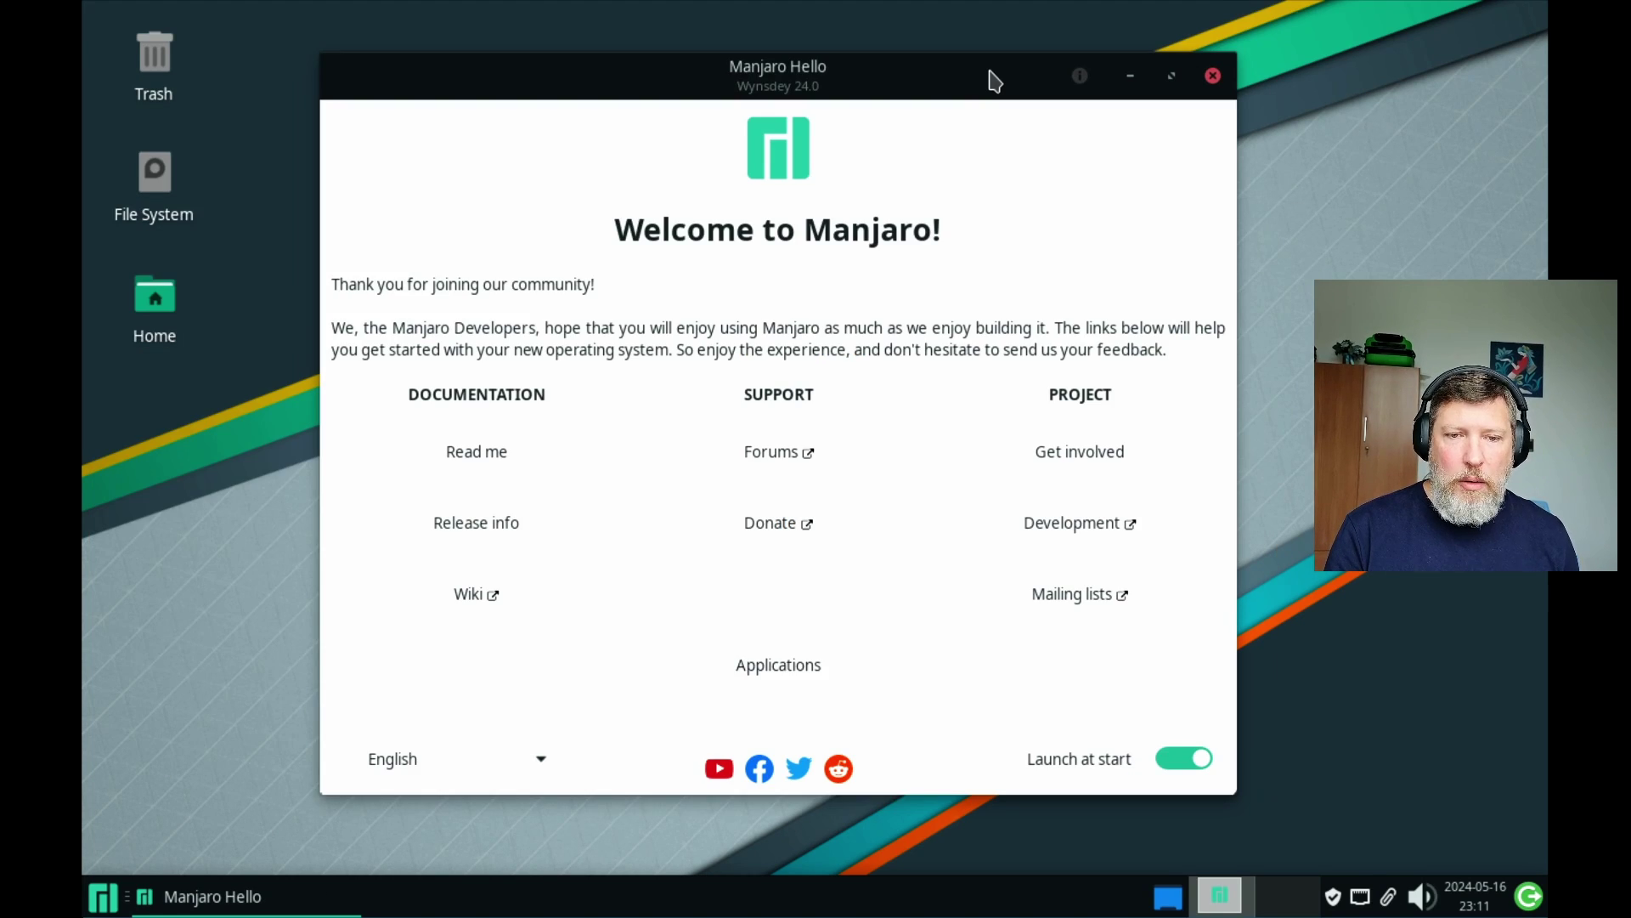
Step: Move the Manjaro Hello welcome window aside and close it on the newly installed desktop
left_click_drag(991, 73, 879, 64)
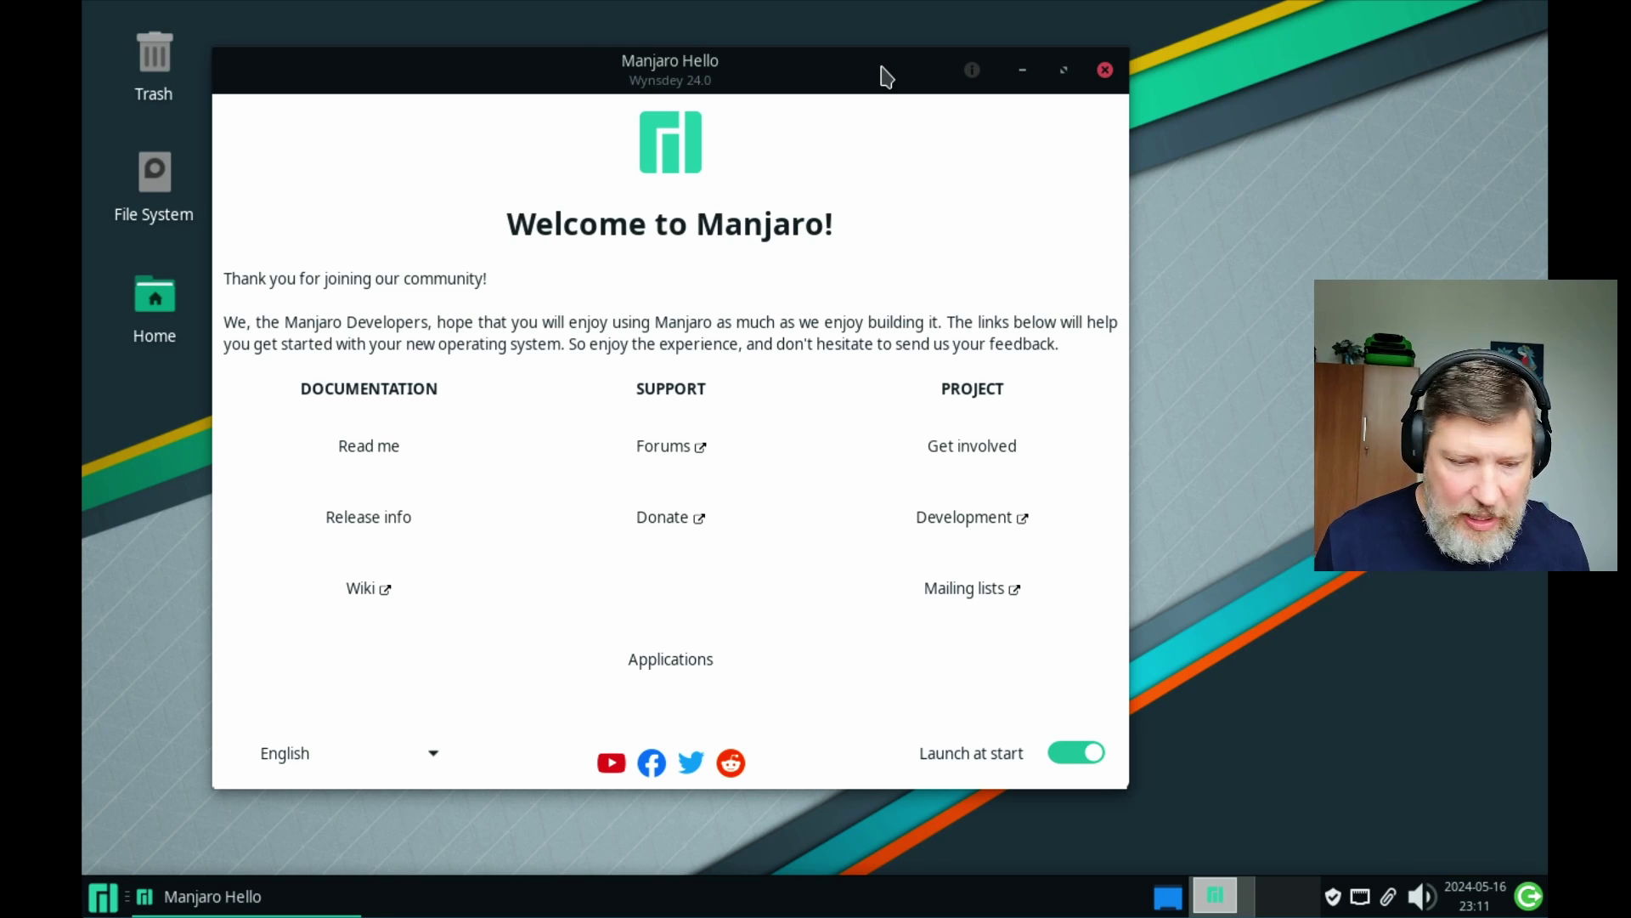
left_click(1105, 70)
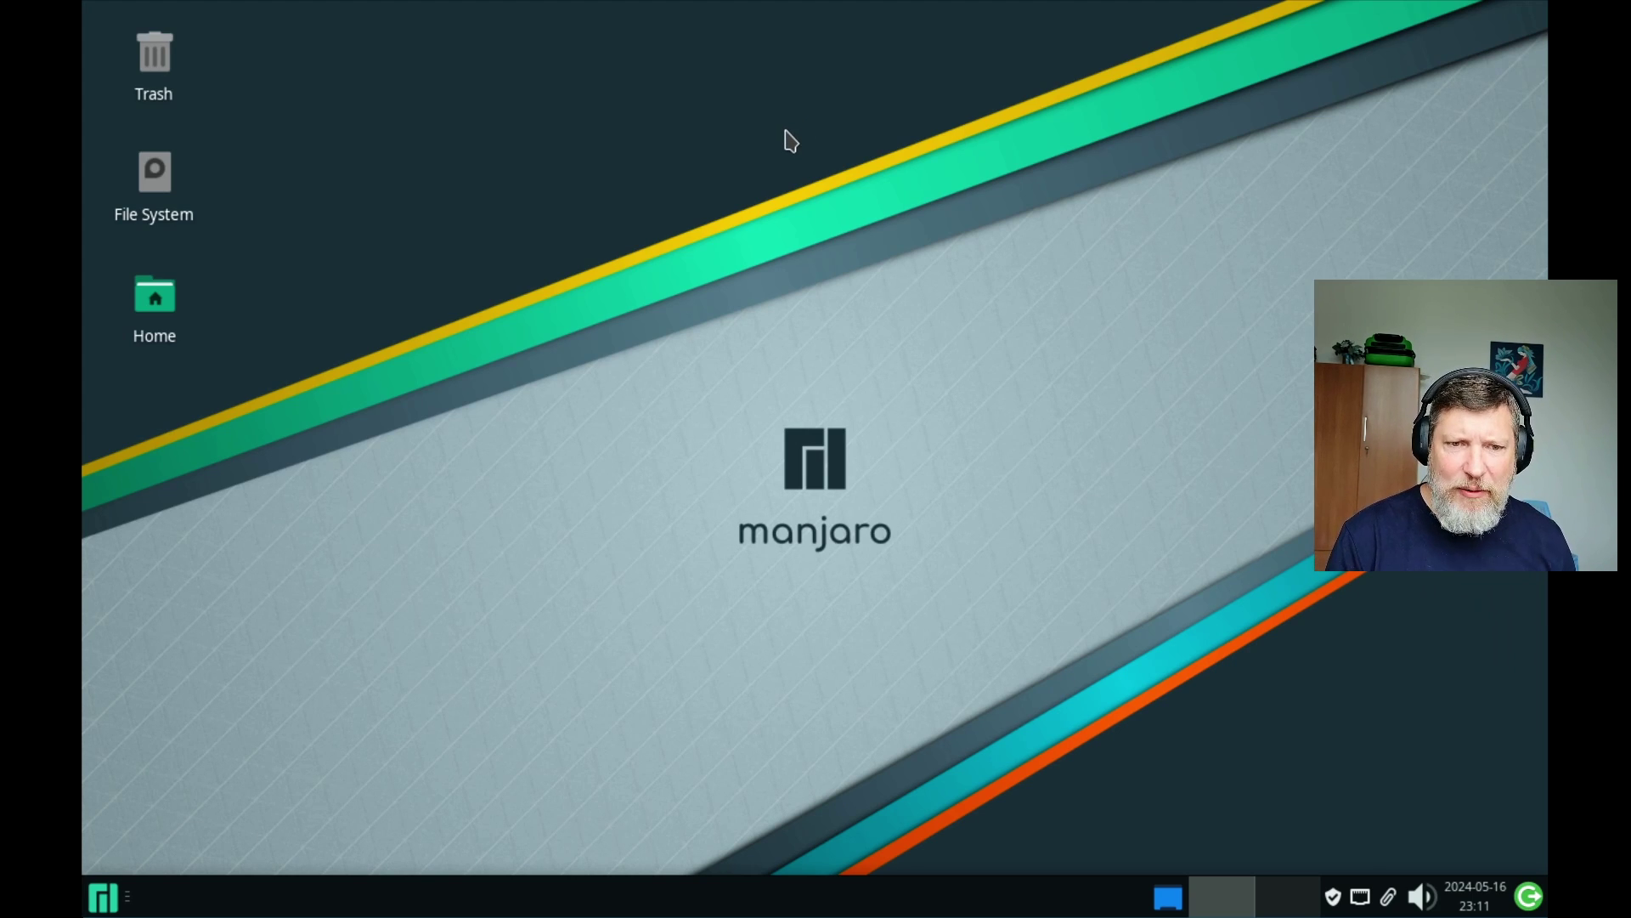
Step: Open the Settings Manager from the desktop's application settings, move its window toward the desktop's upper-left corner and enlarge it
right_click(690, 147)
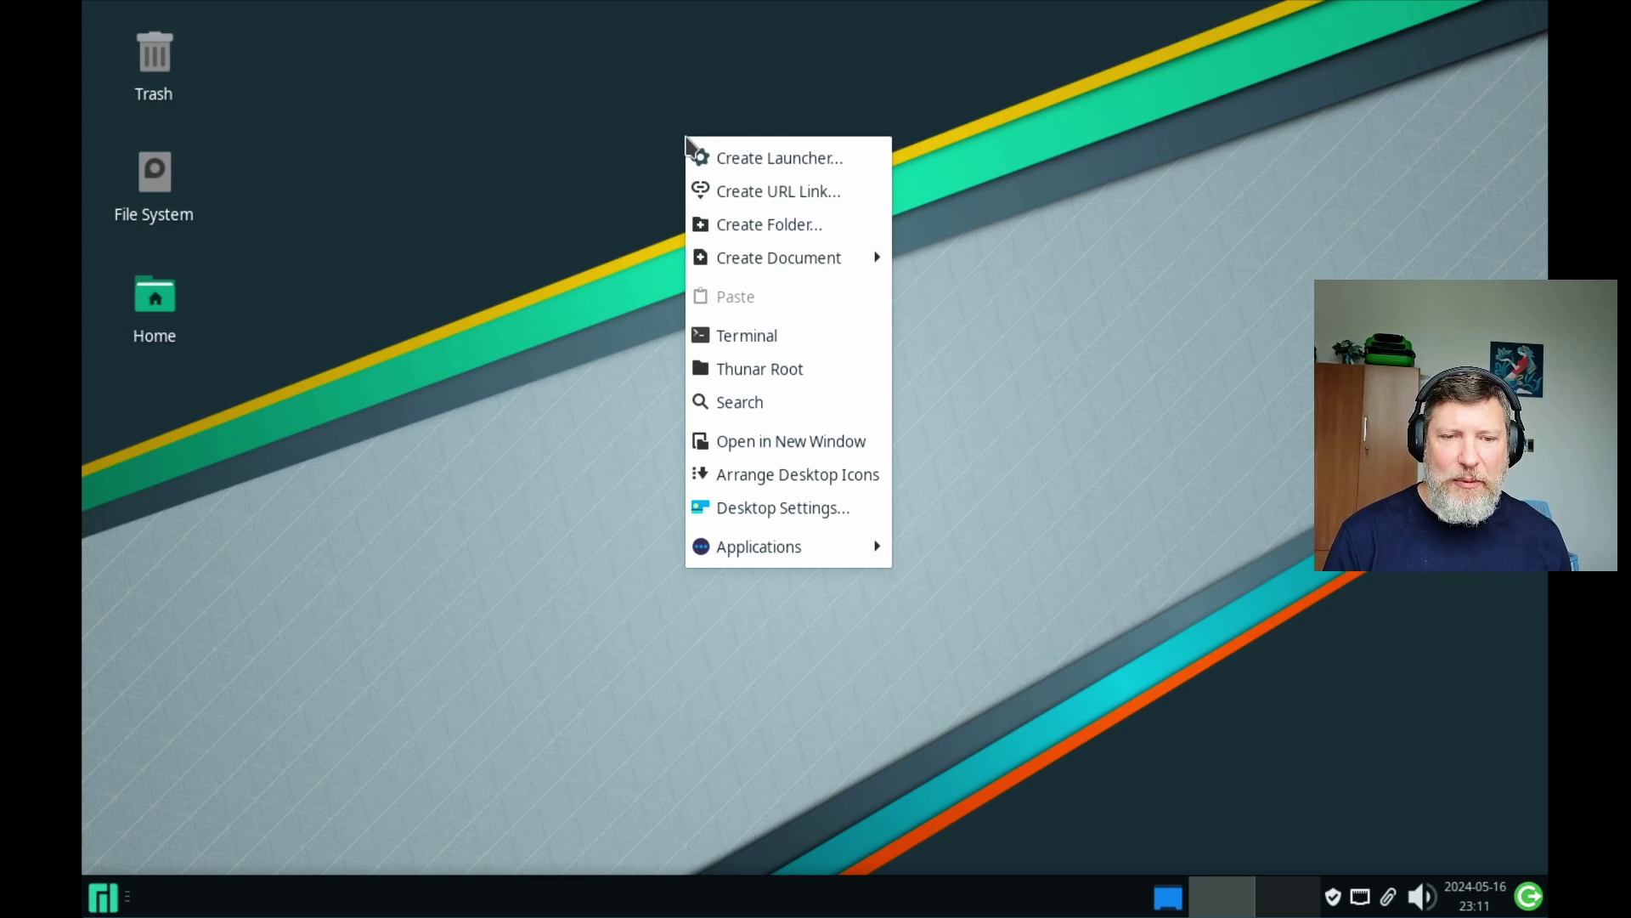
left_click(565, 157)
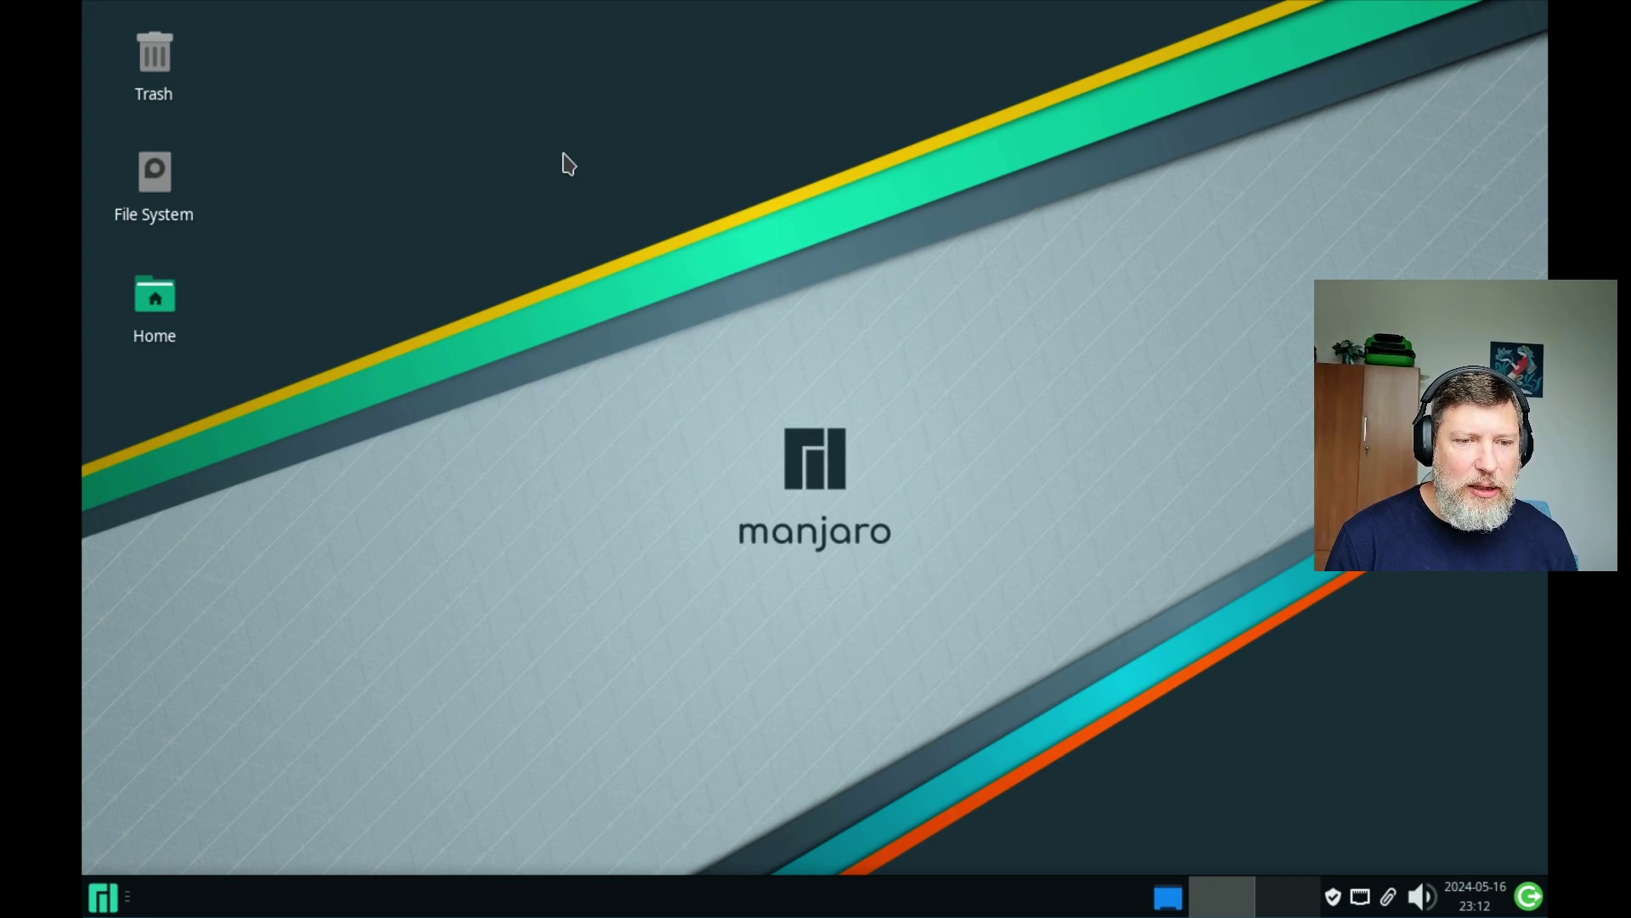
right_click(564, 155)
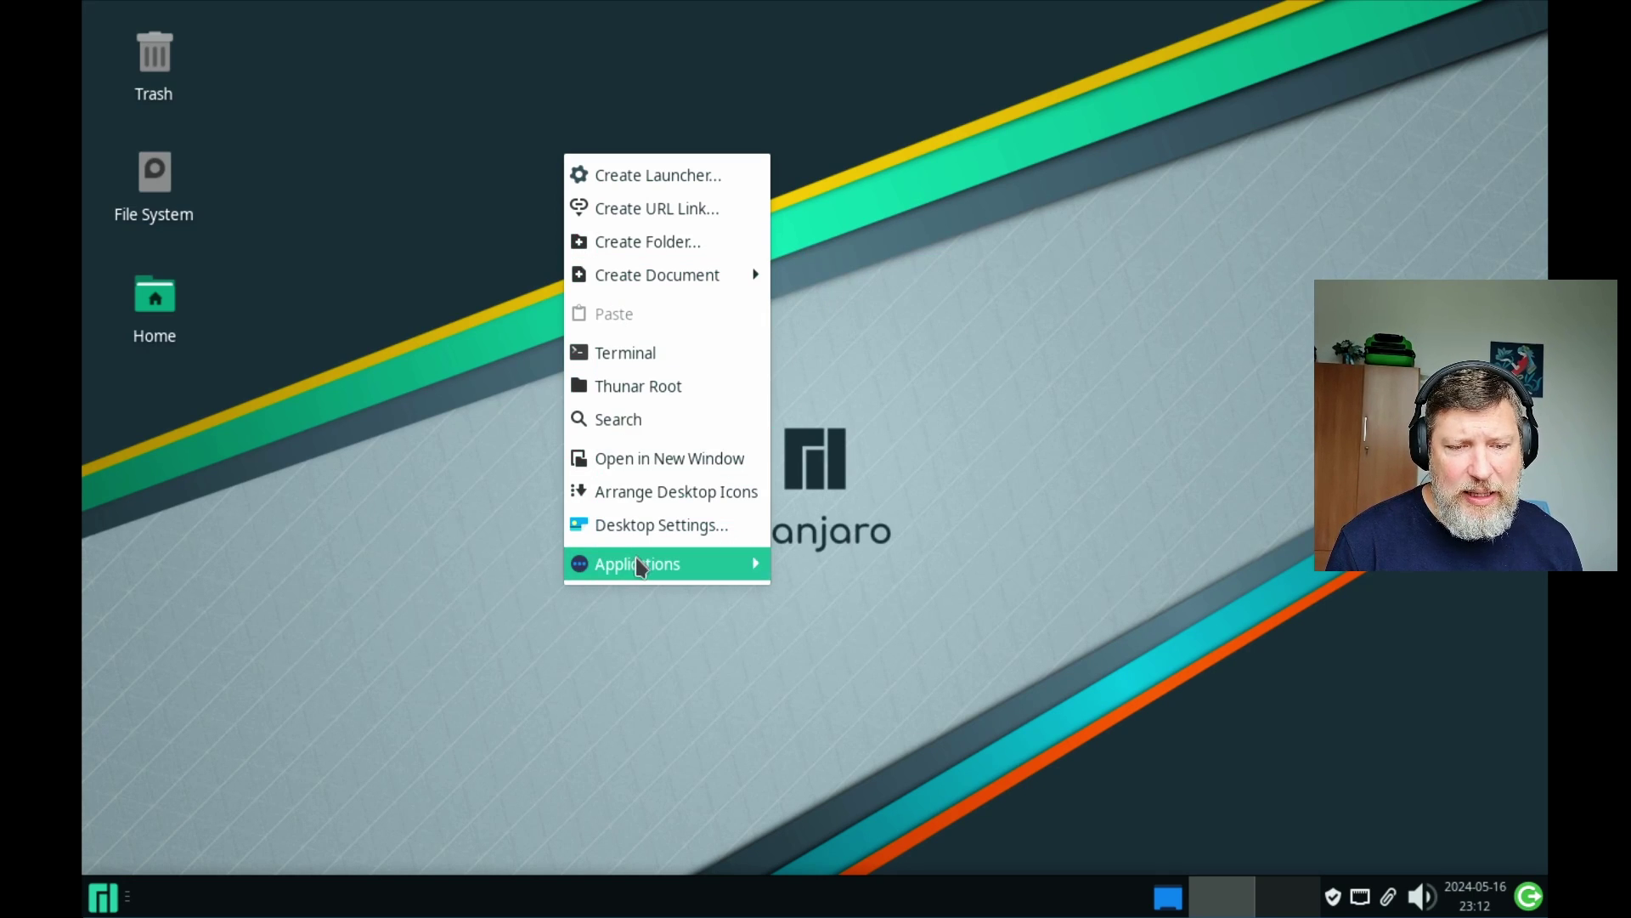
mouse_move(645, 568)
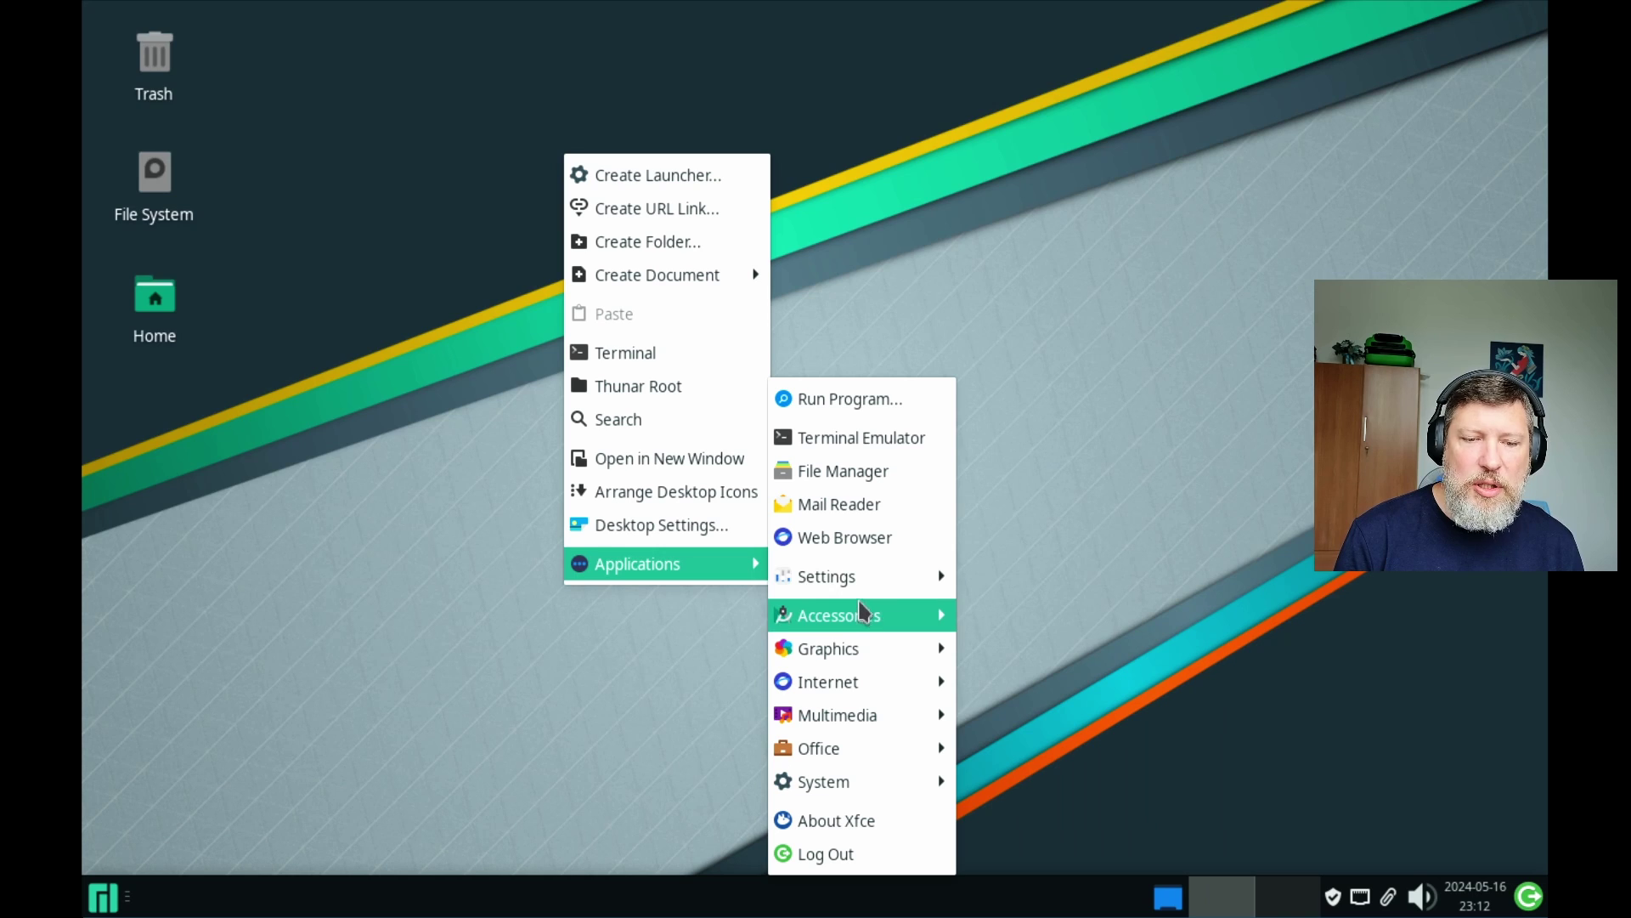
mouse_move(861, 592)
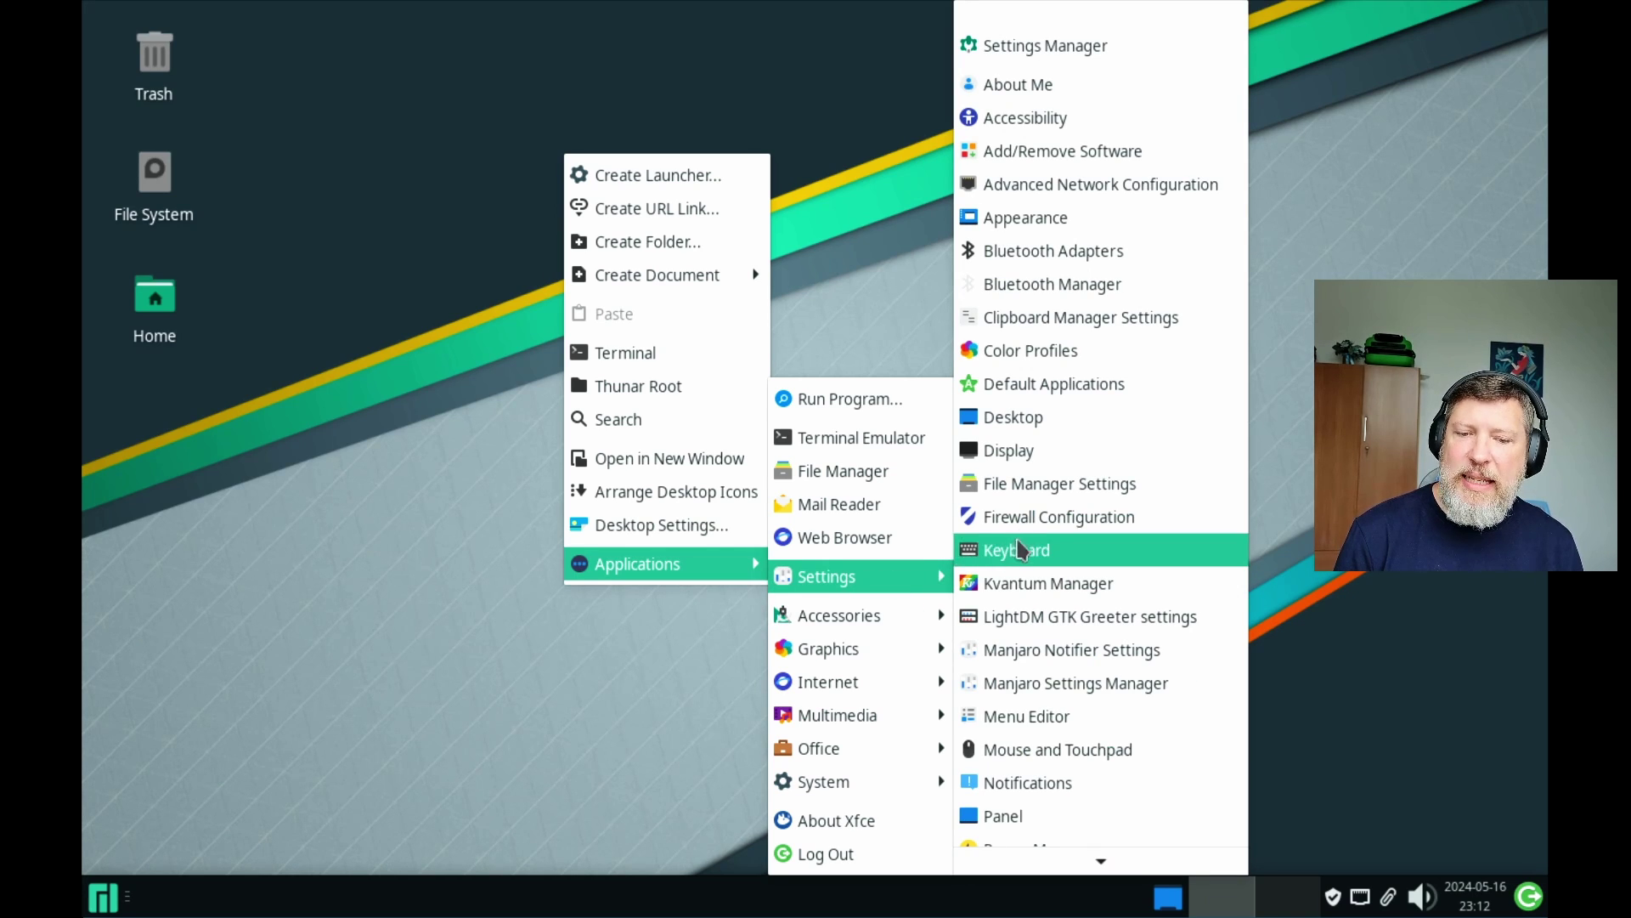
left_click(1048, 53)
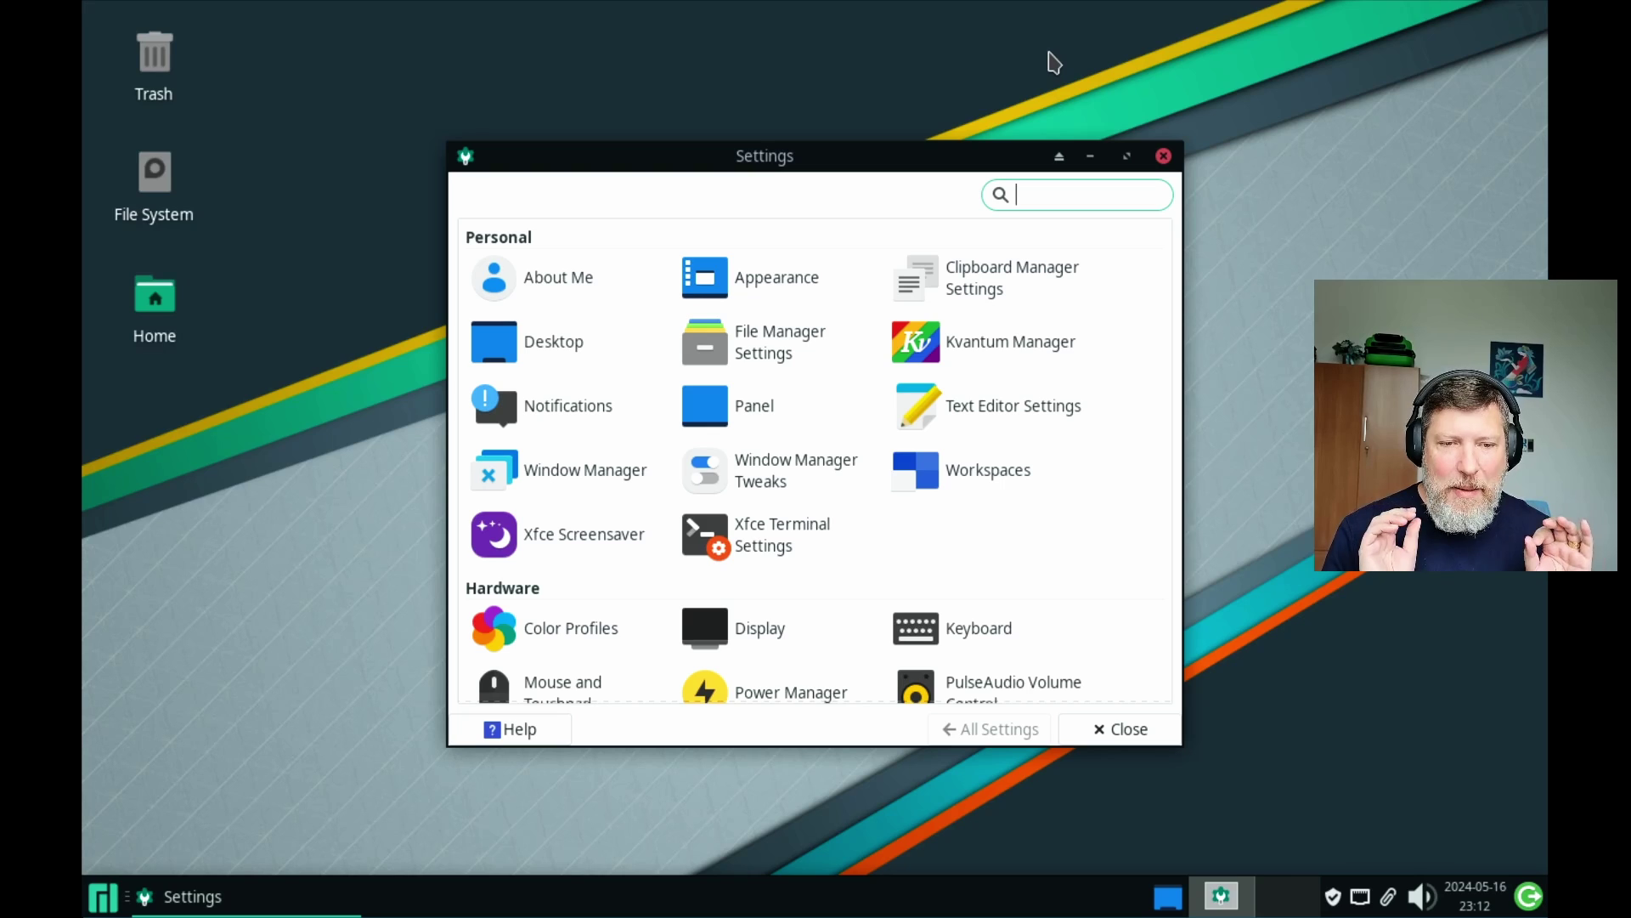
left_click_drag(845, 157, 607, 78)
left_click_drag(943, 667, 1050, 764)
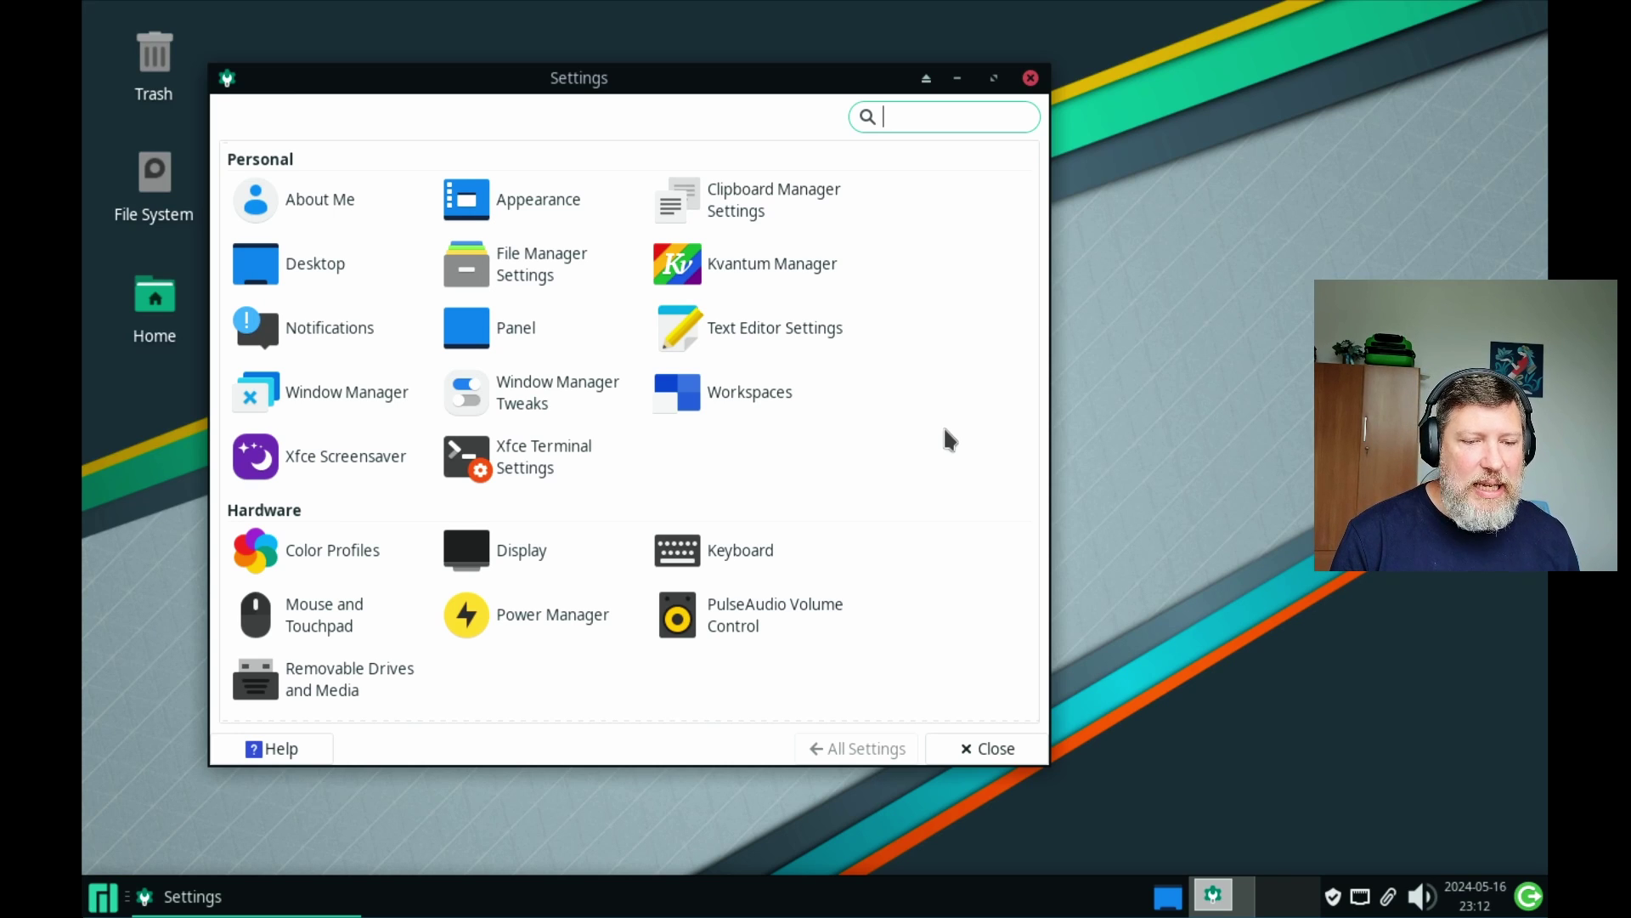
Step: Open Manjaro Settings Manager and review the list of available Linux kernels, including the real-time and LTS versions
scroll(949, 439, "down", 5)
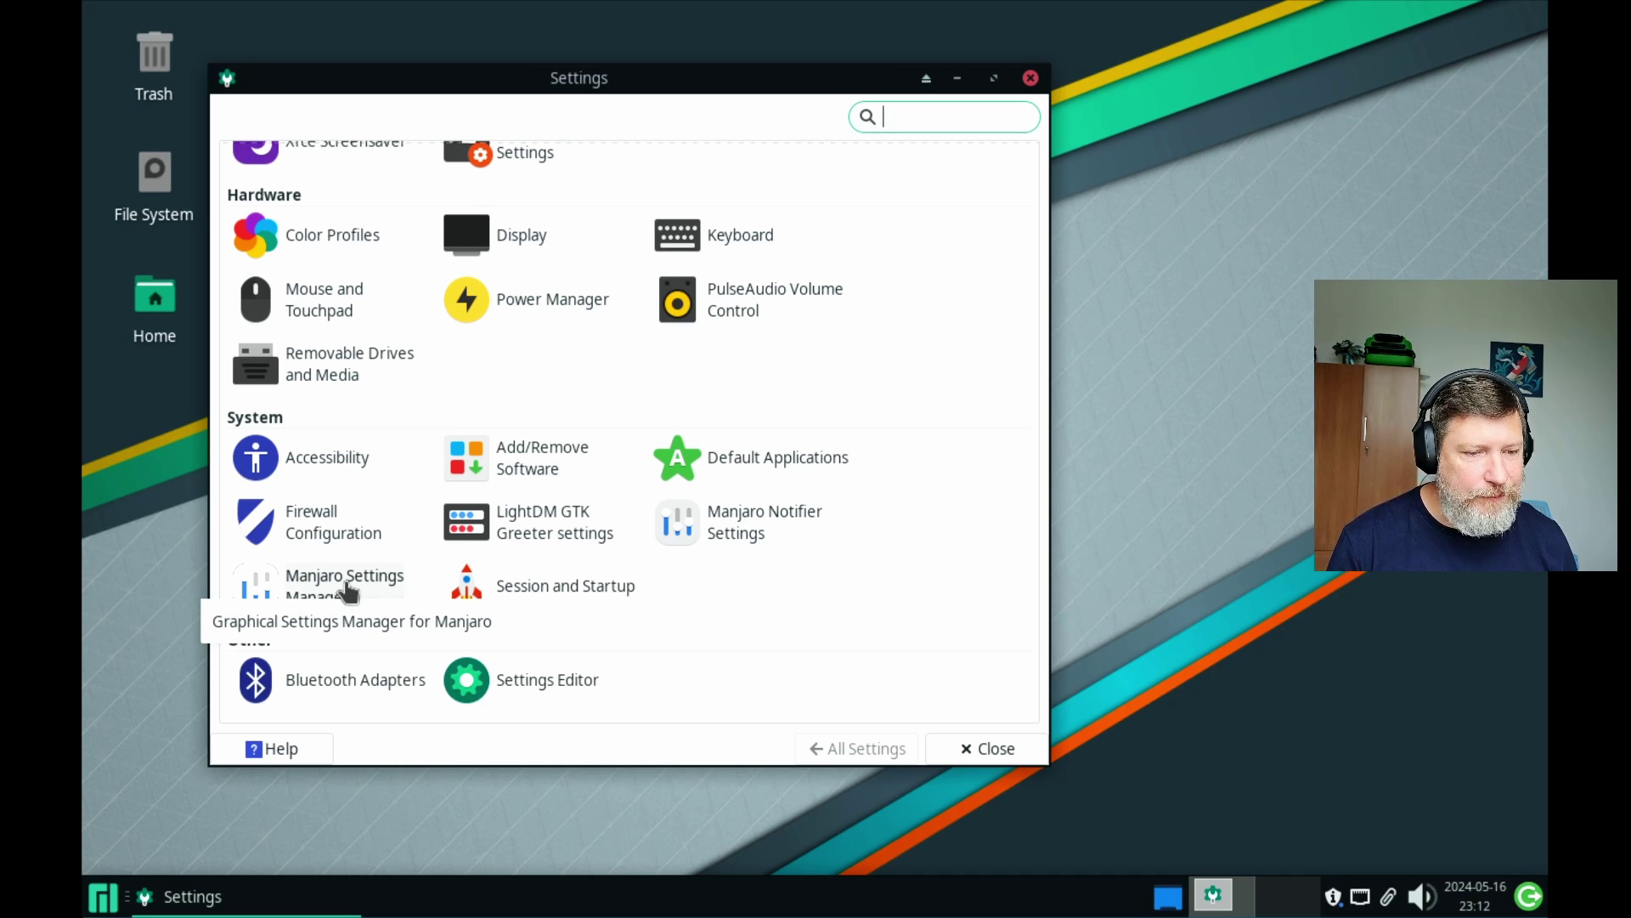
left_click(345, 583)
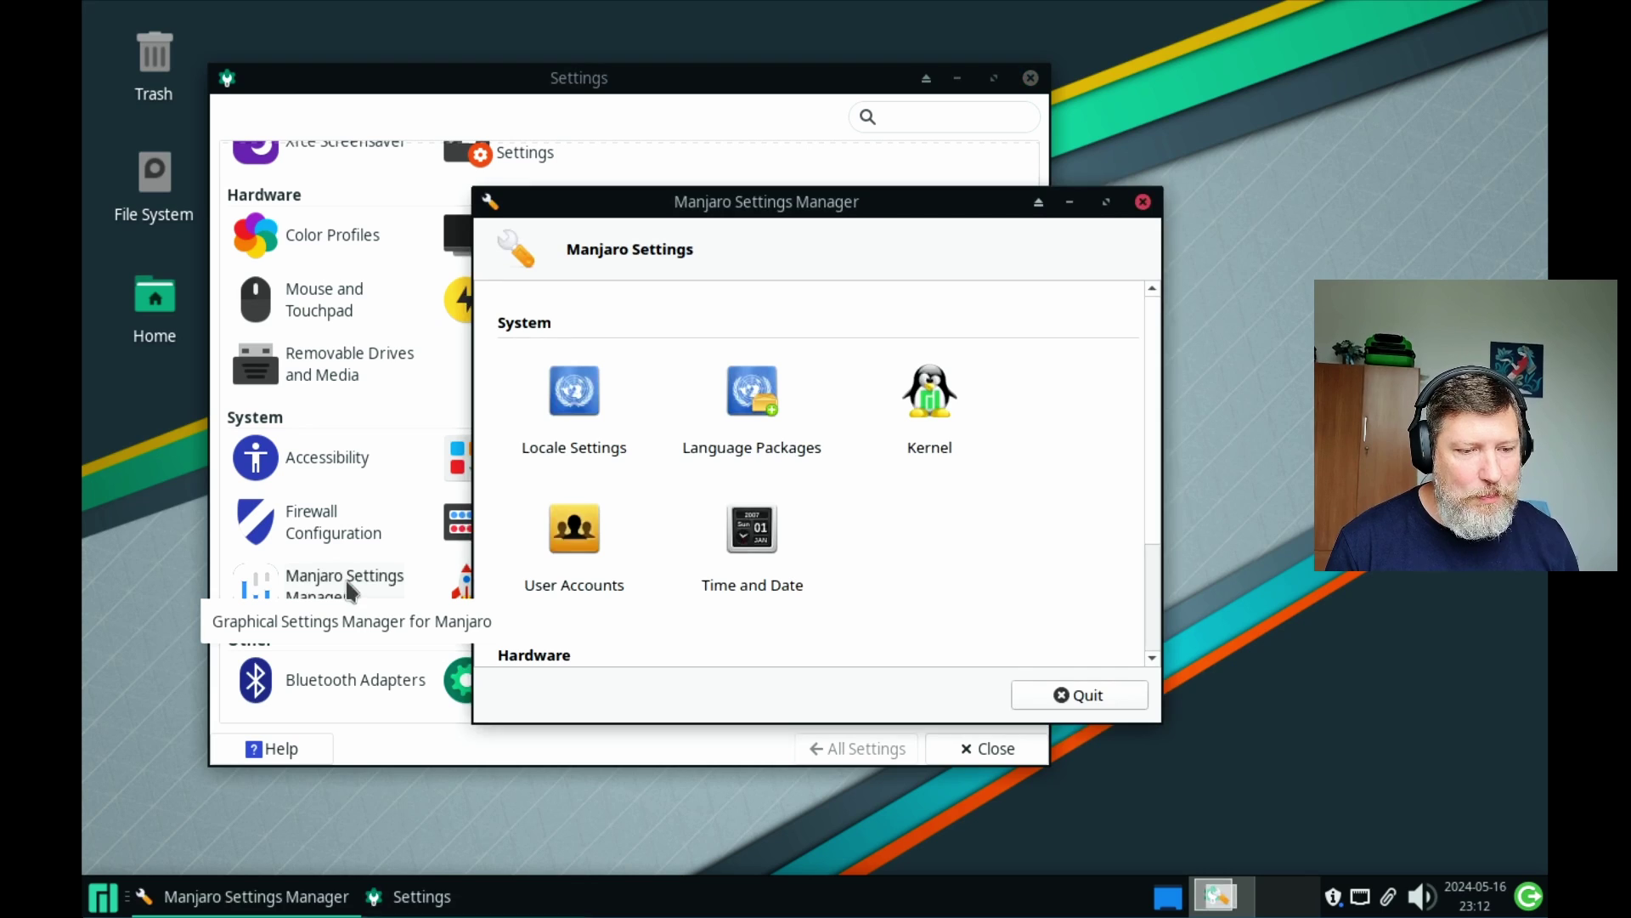
left_click(930, 392)
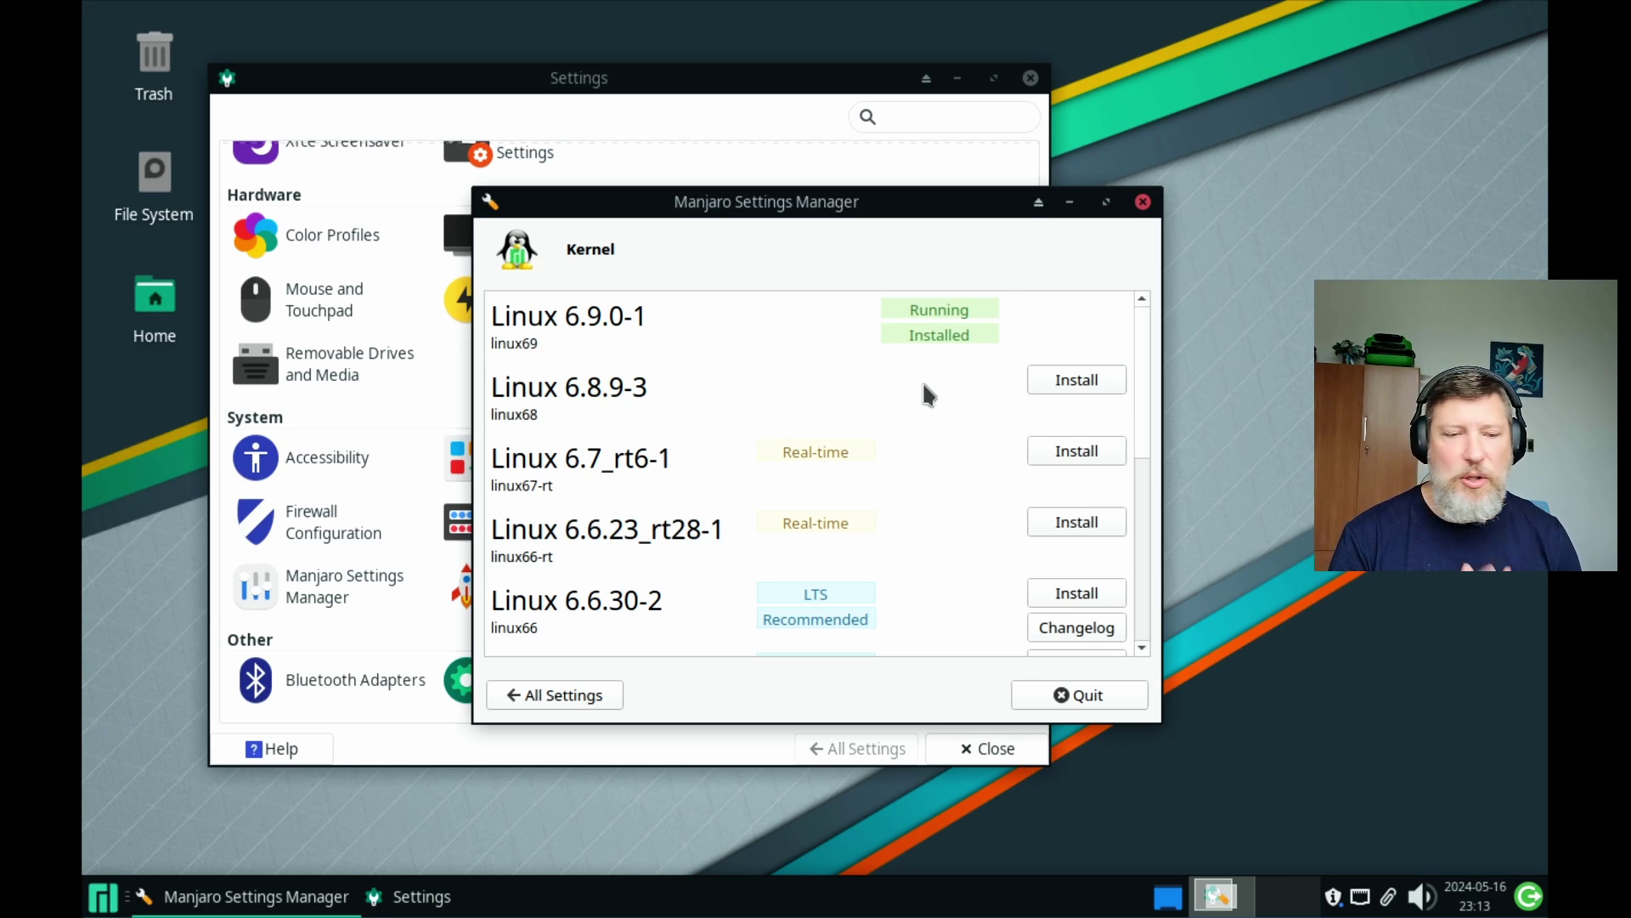
scroll(925, 389, "down", 5)
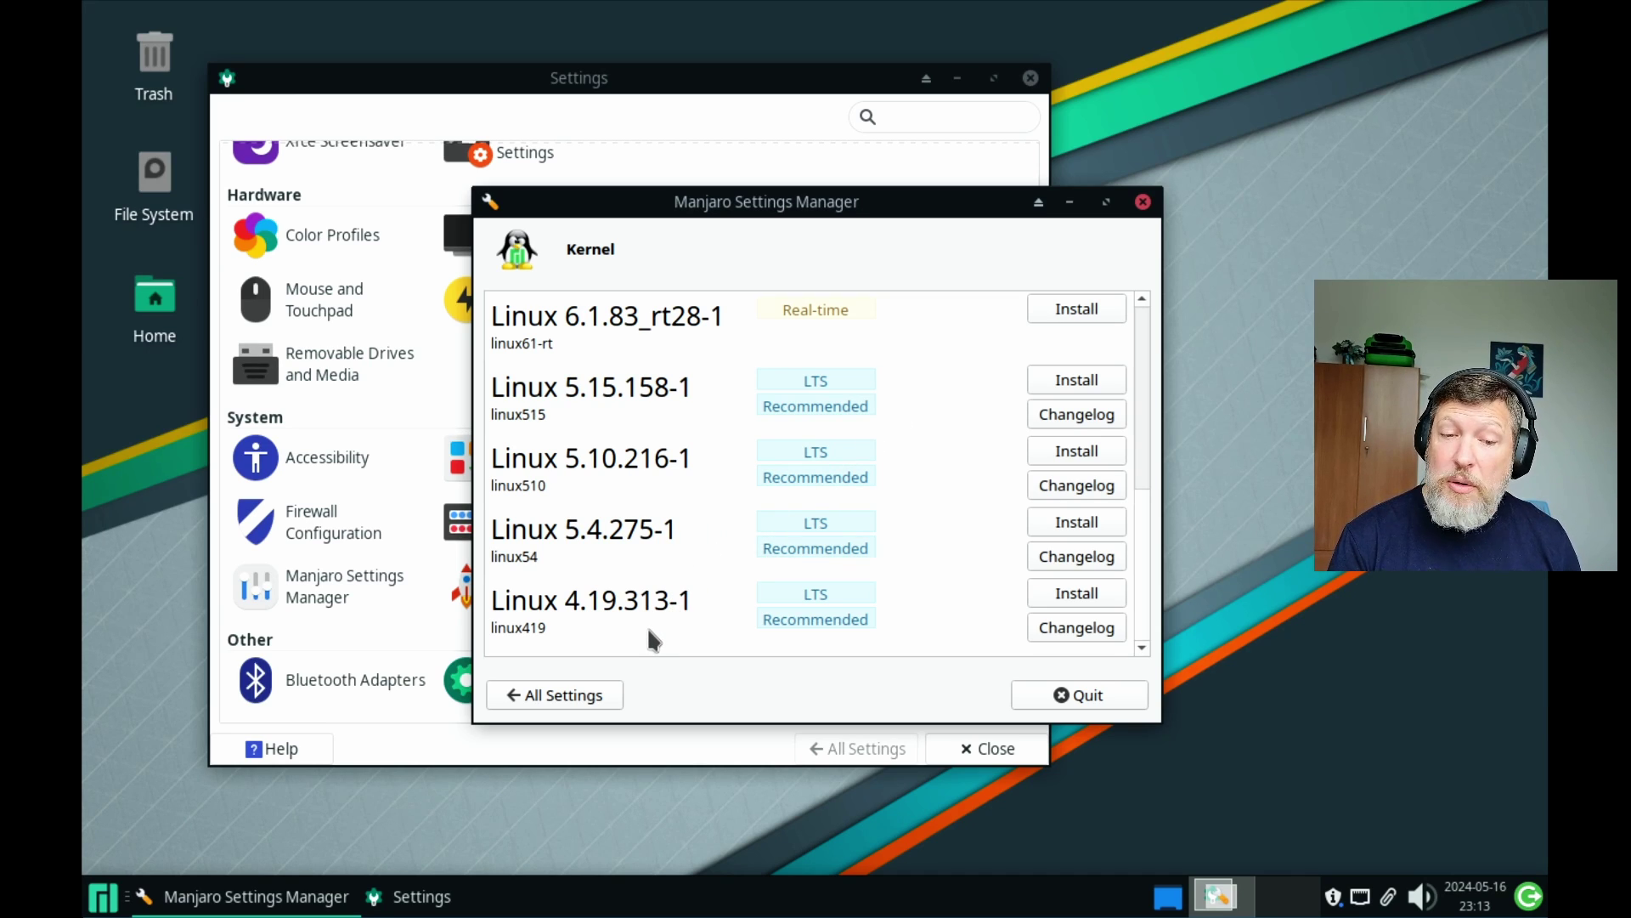
scroll(648, 633, "up", 5)
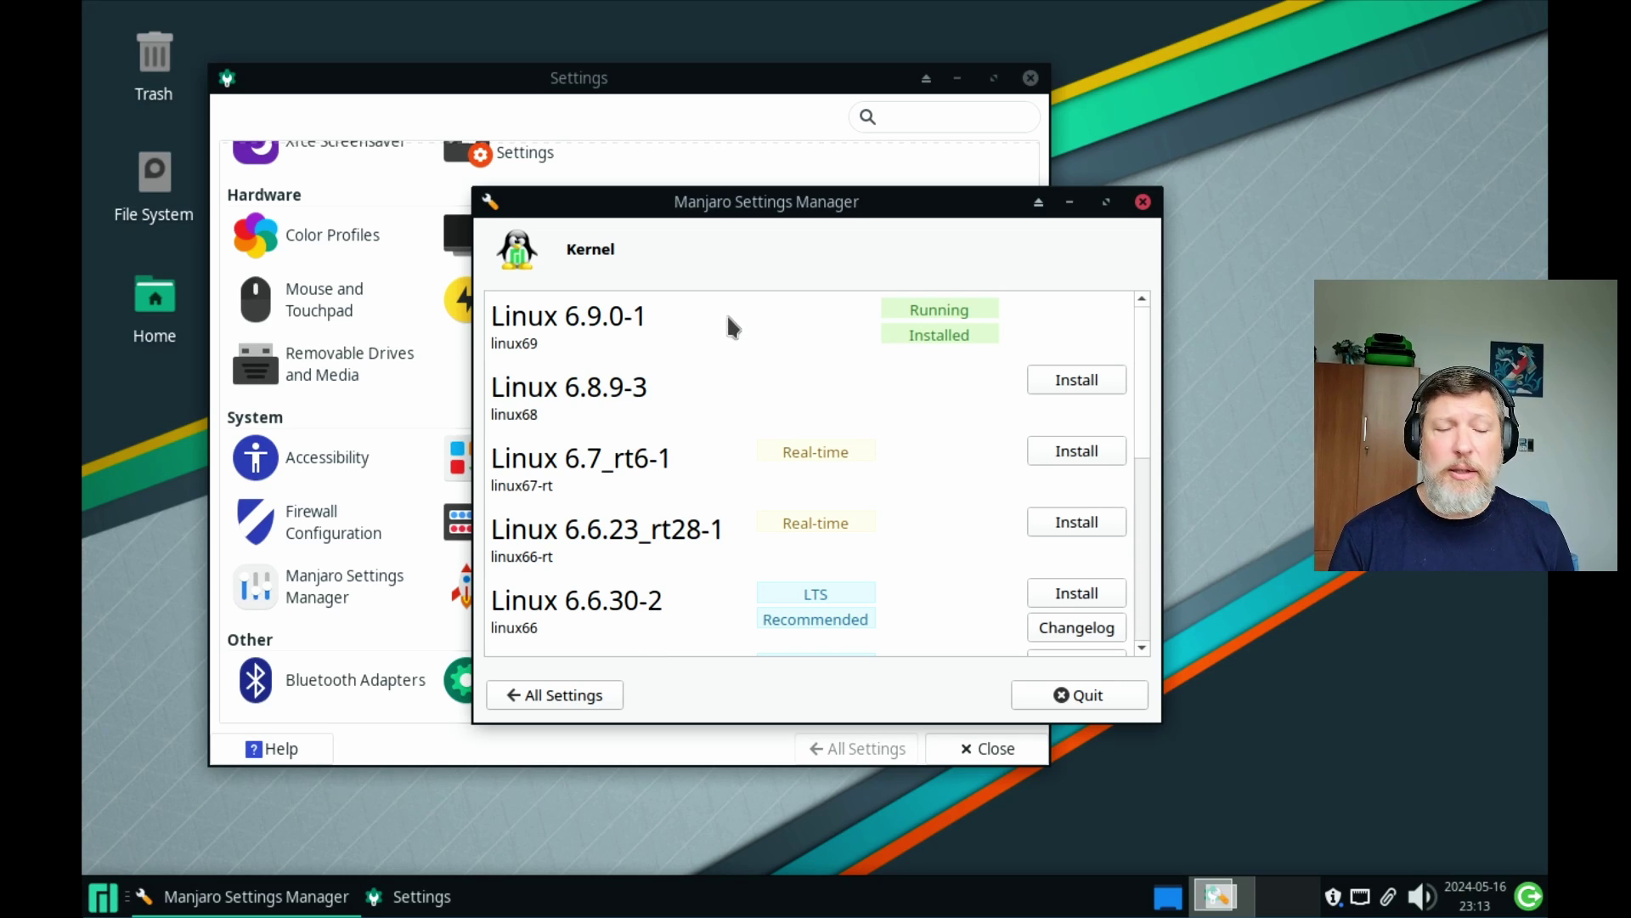
scroll(727, 313, "down", 5)
scroll(726, 313, "up", 5)
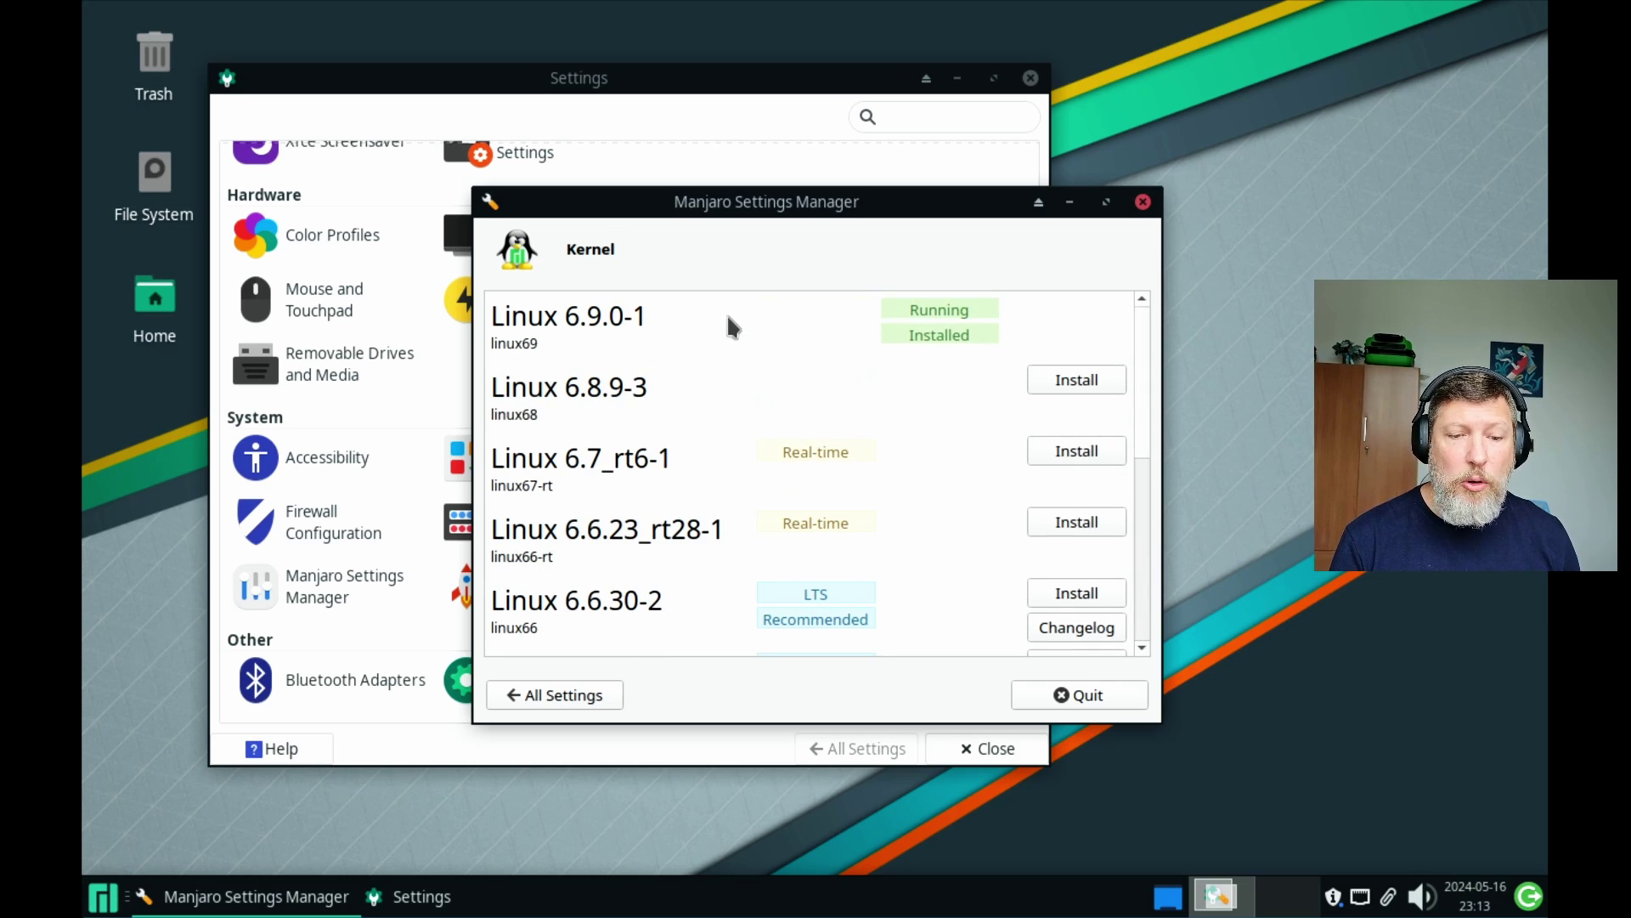
scroll(729, 326, "down", 5)
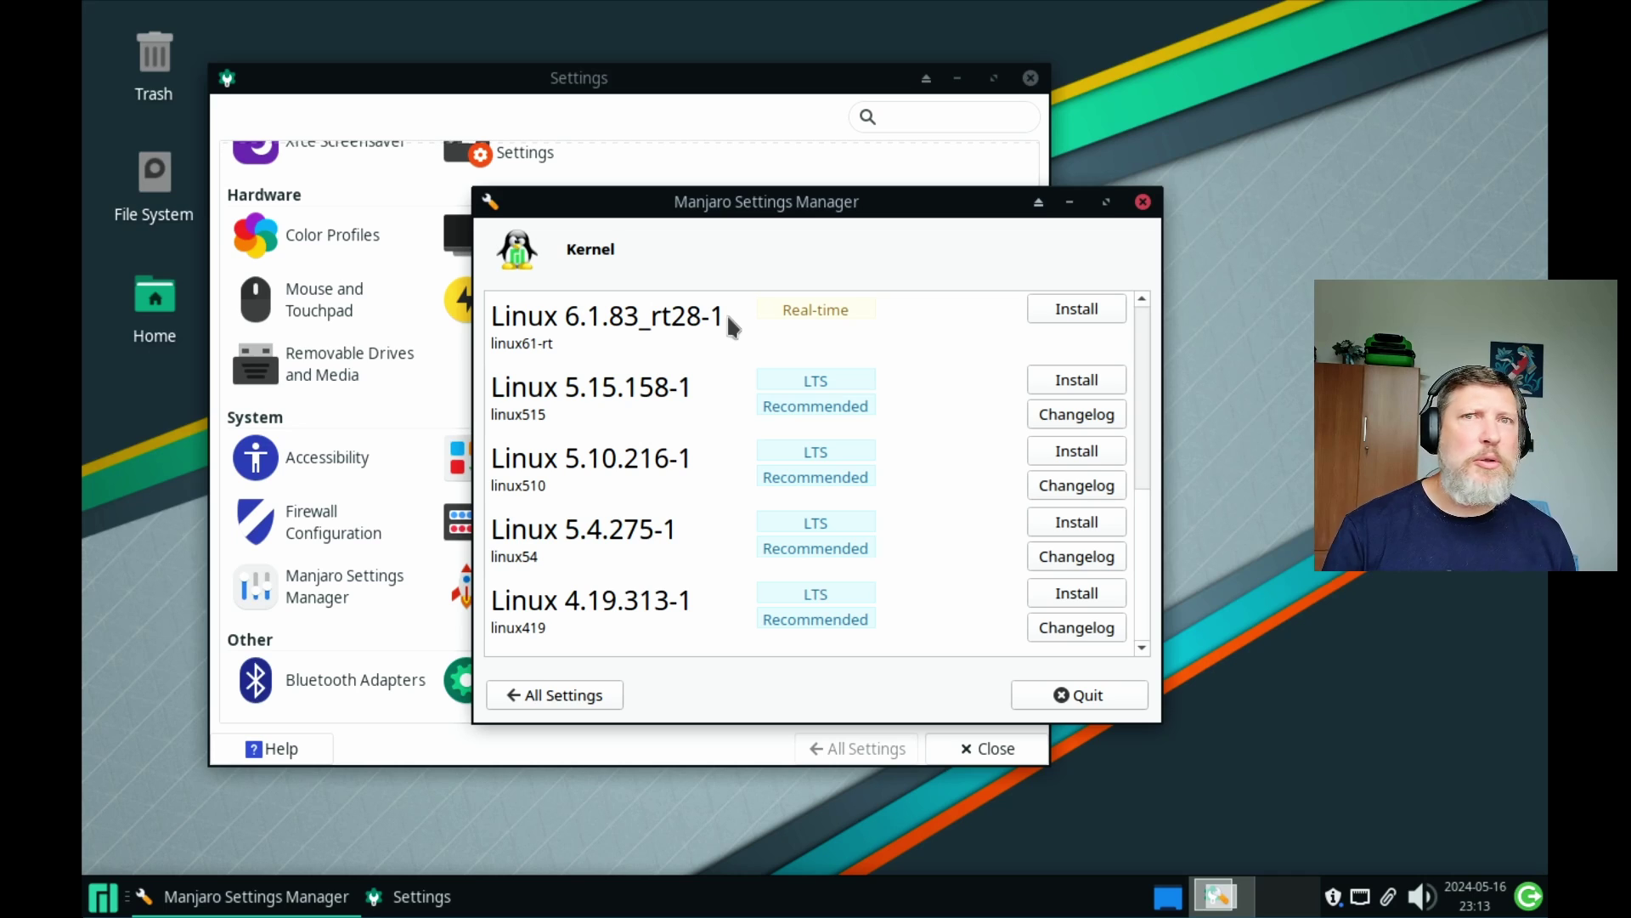
Step: Return to the Manjaro settings overview, open Hardware Configuration, and reposition and enlarge the window to examine the display drivers
left_click(581, 696)
scroll(910, 503, "down", 3)
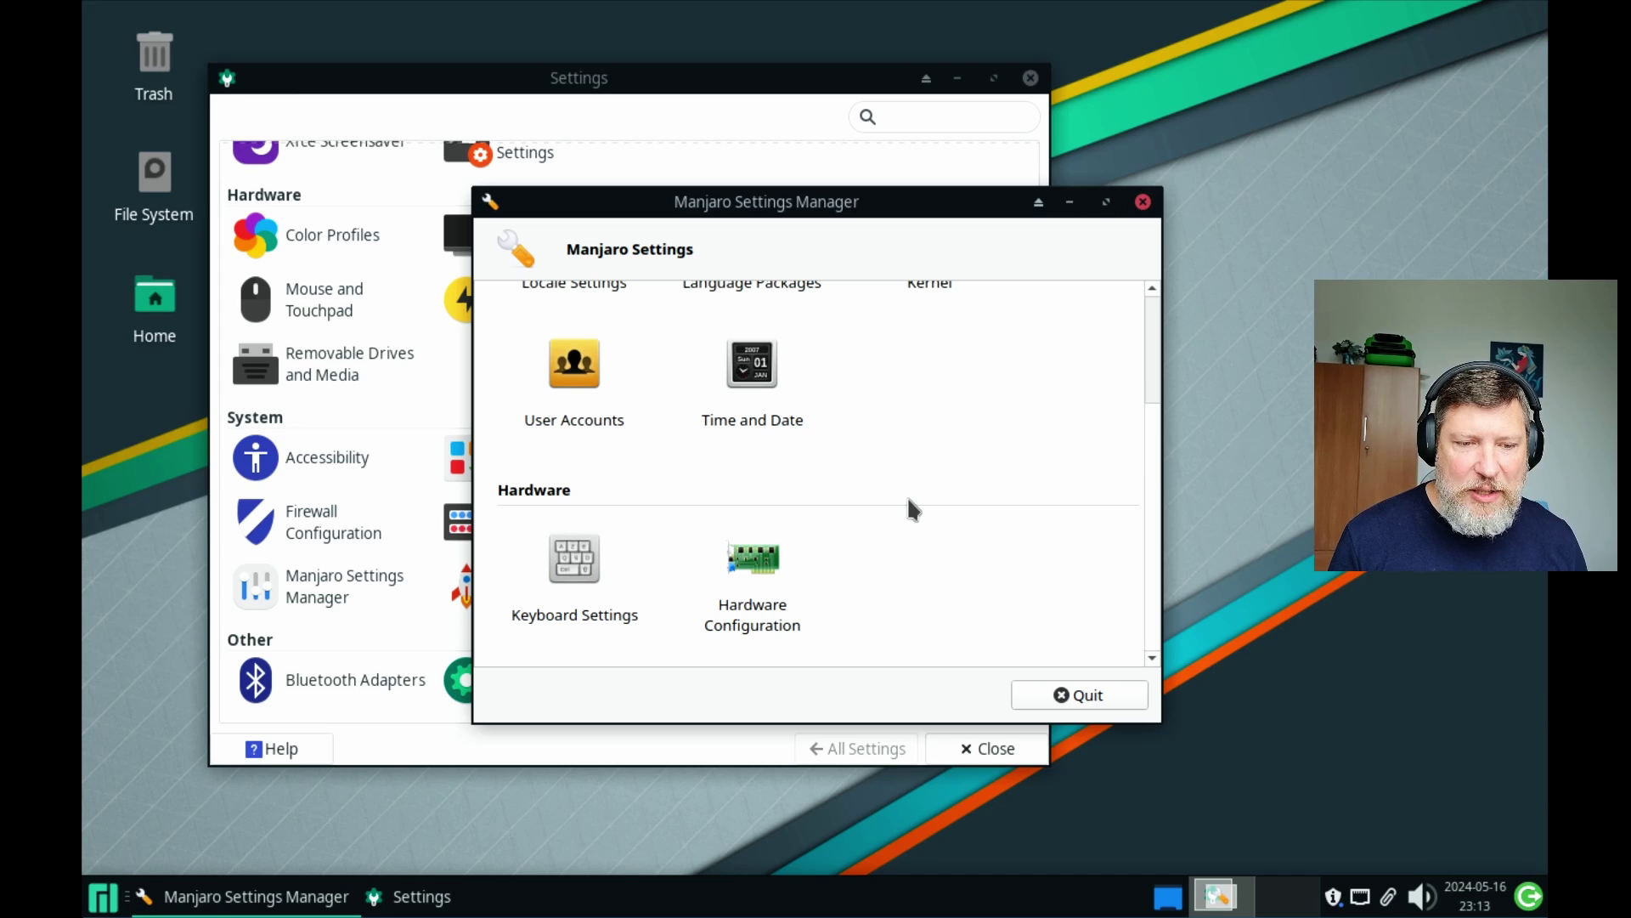
left_click(768, 568)
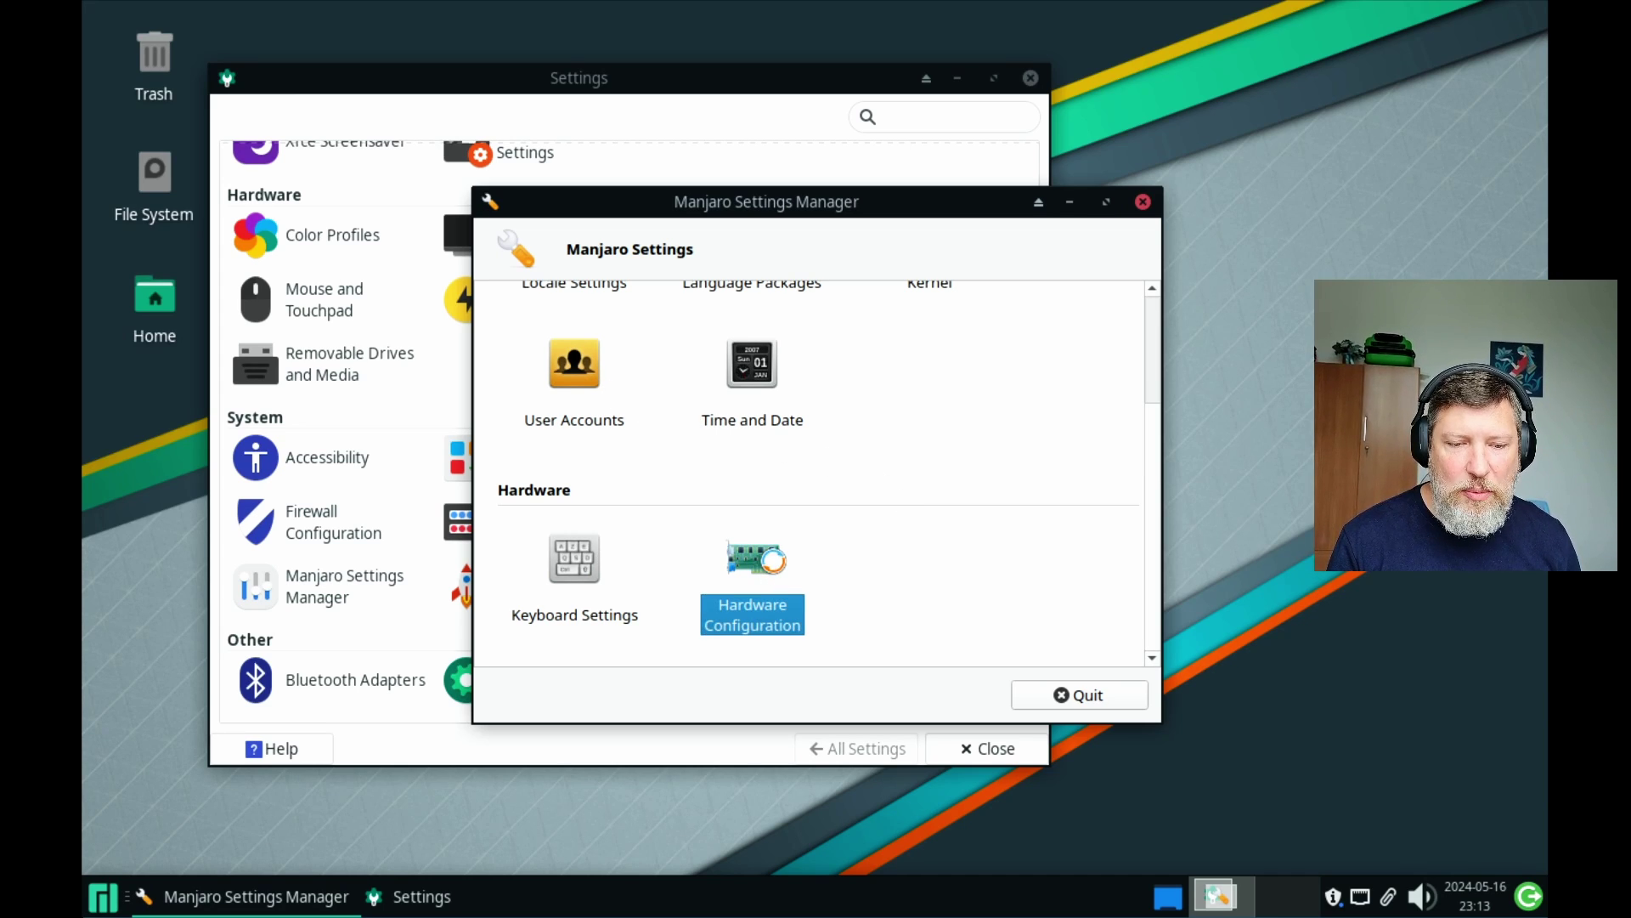
double_click(773, 563)
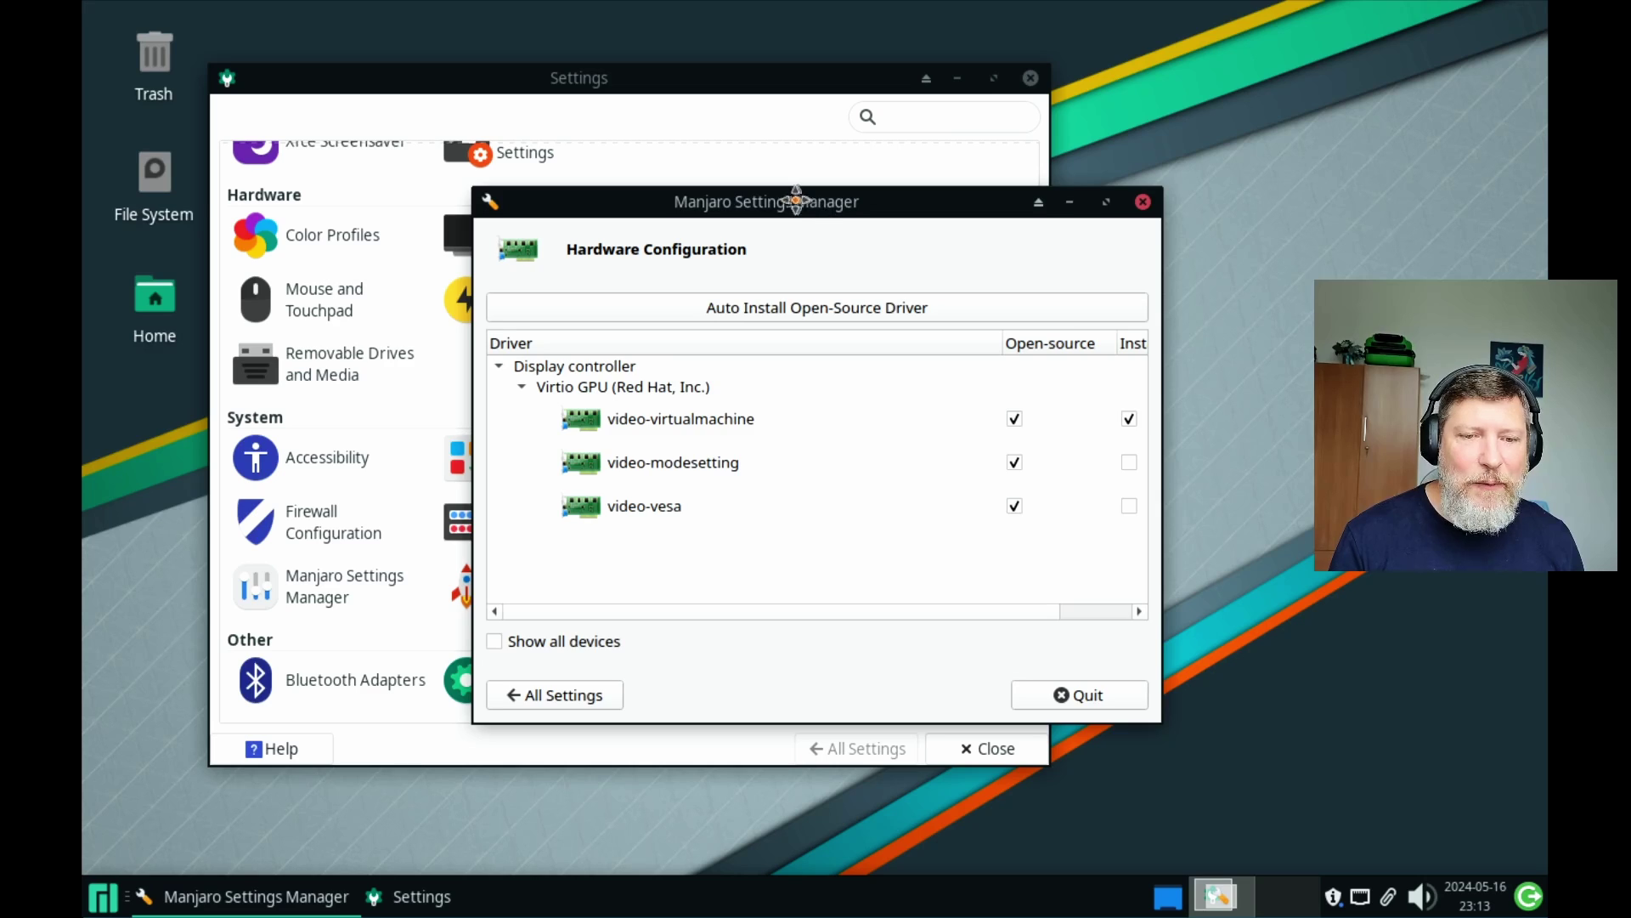
left_click_drag(795, 201, 608, 145)
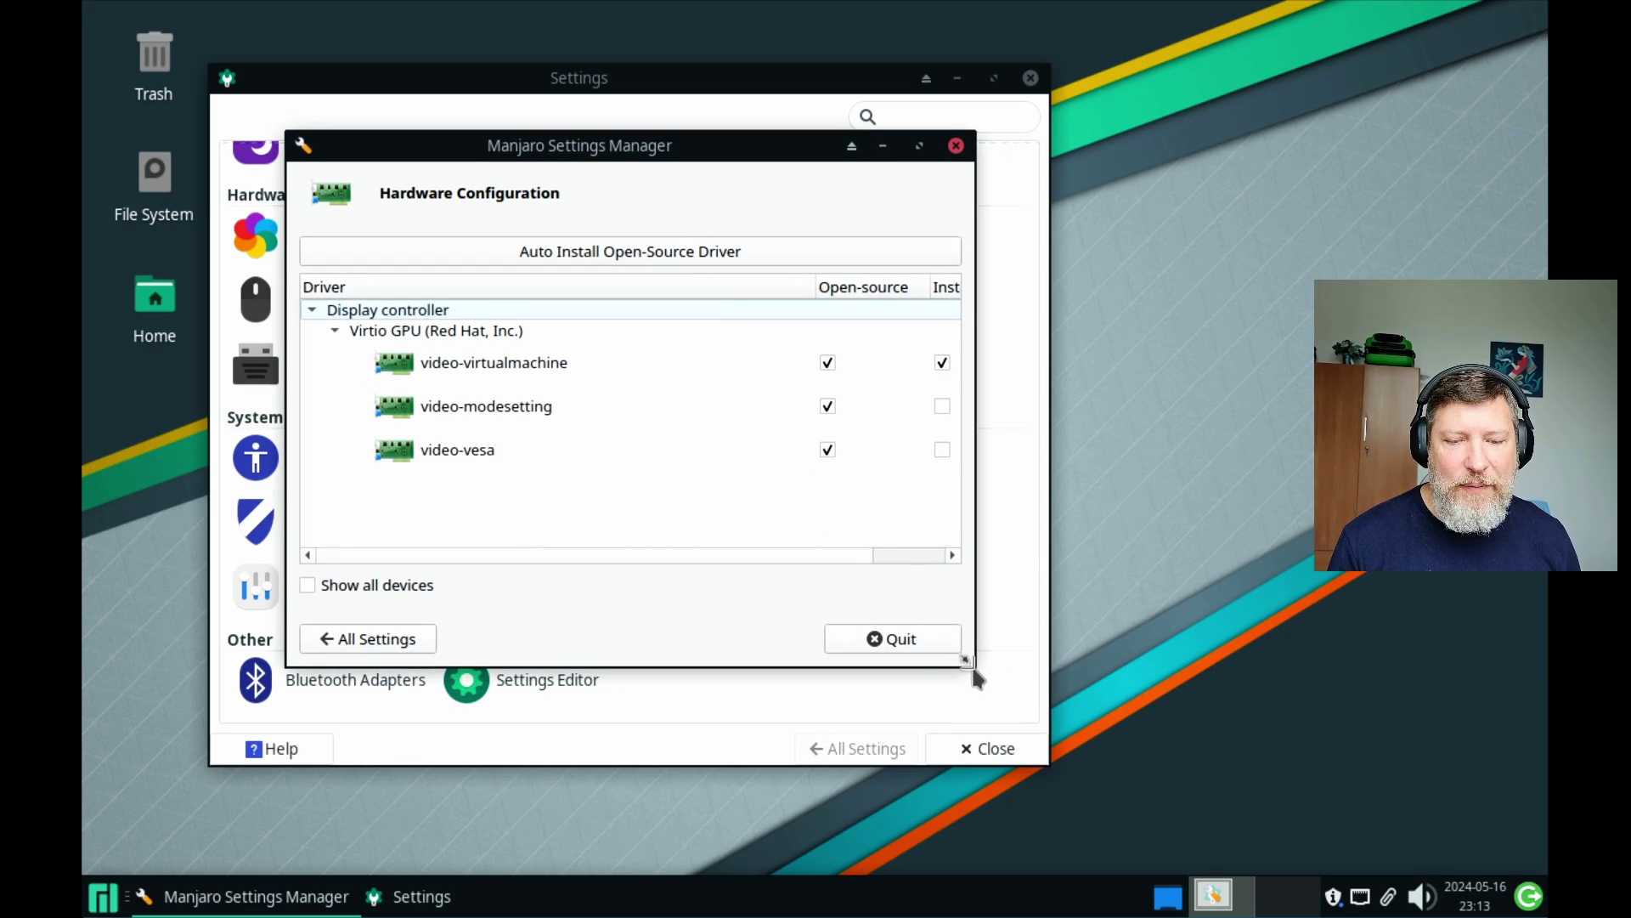
left_click_drag(975, 667, 1055, 707)
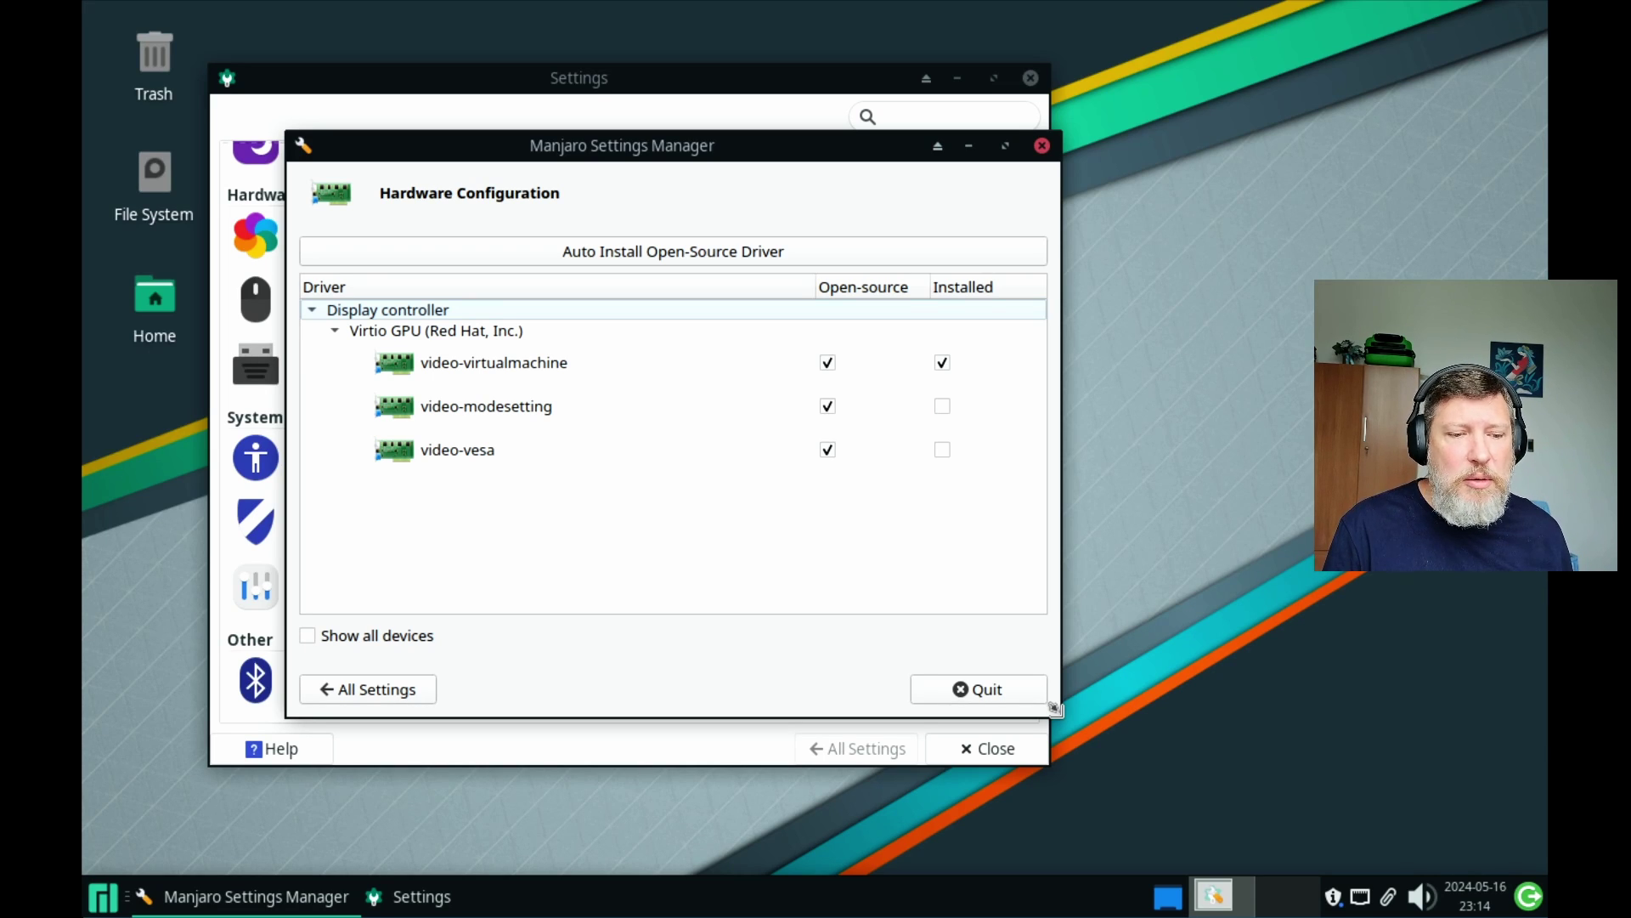
Step: Leave Hardware Configuration for the Manjaro settings overview and close Manjaro Settings Manager
left_click(411, 688)
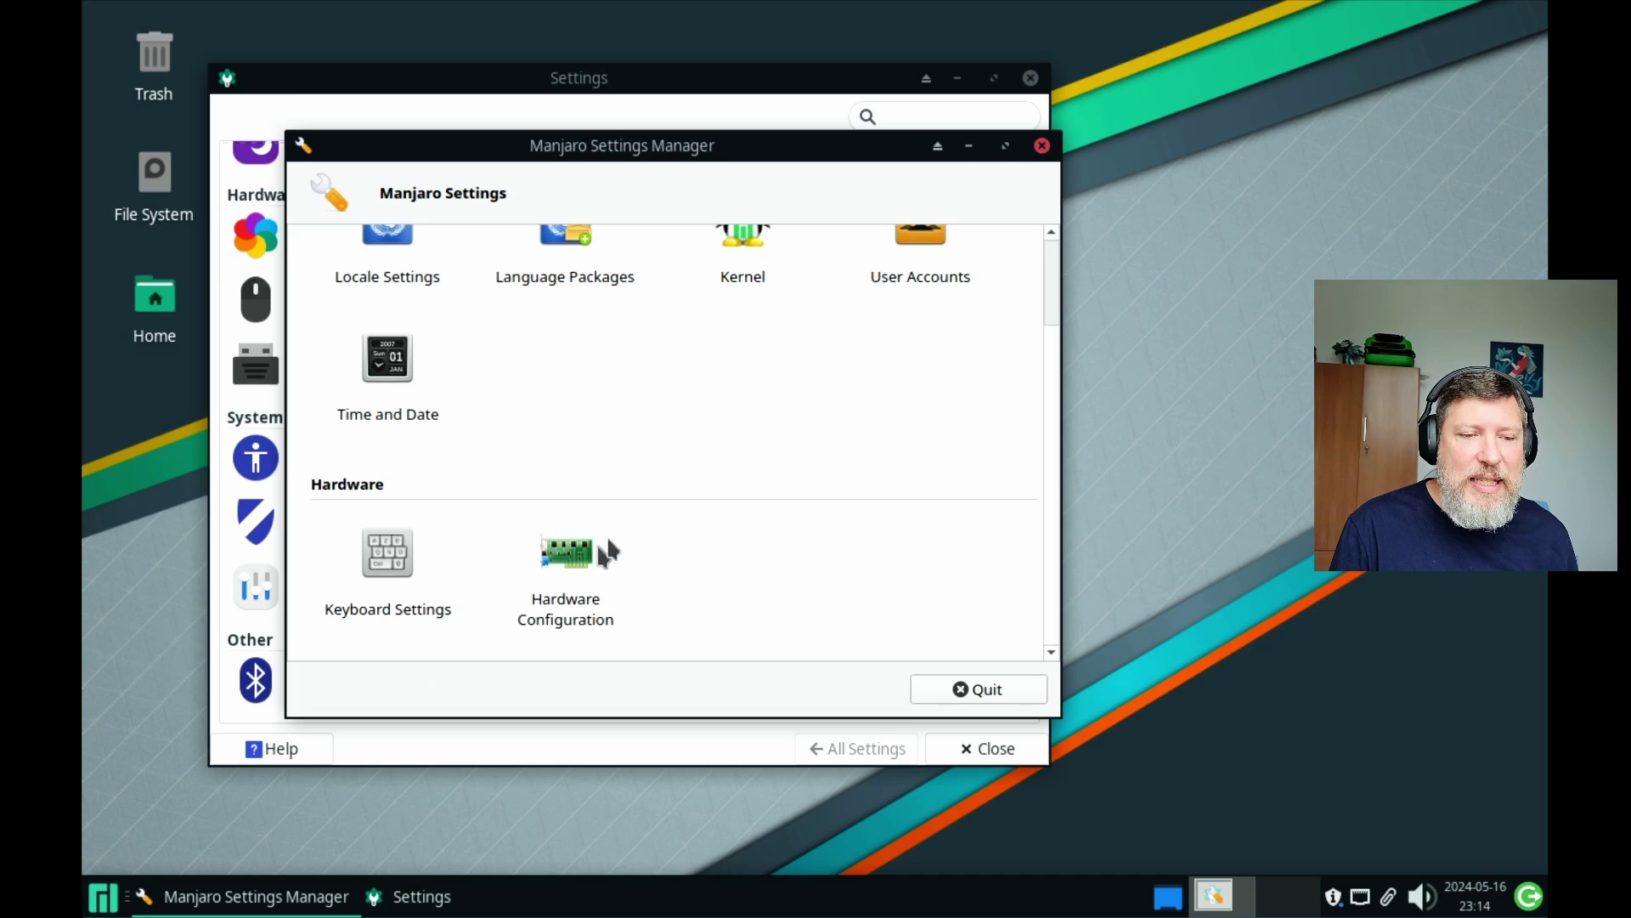
scroll(820, 543, "up", 2)
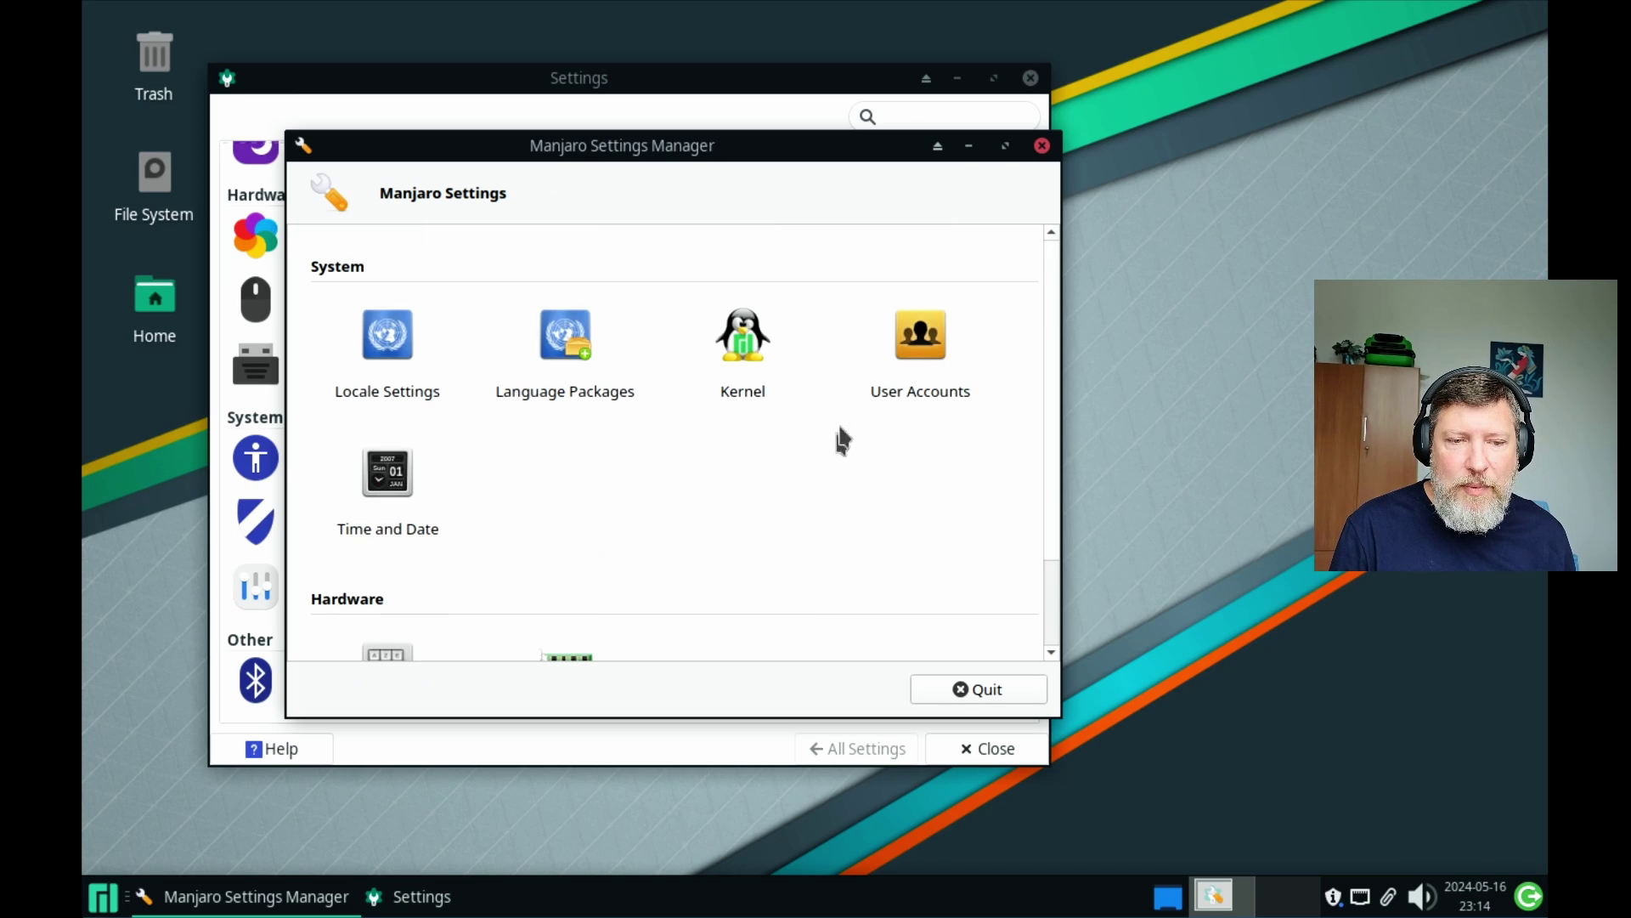
left_click(1042, 146)
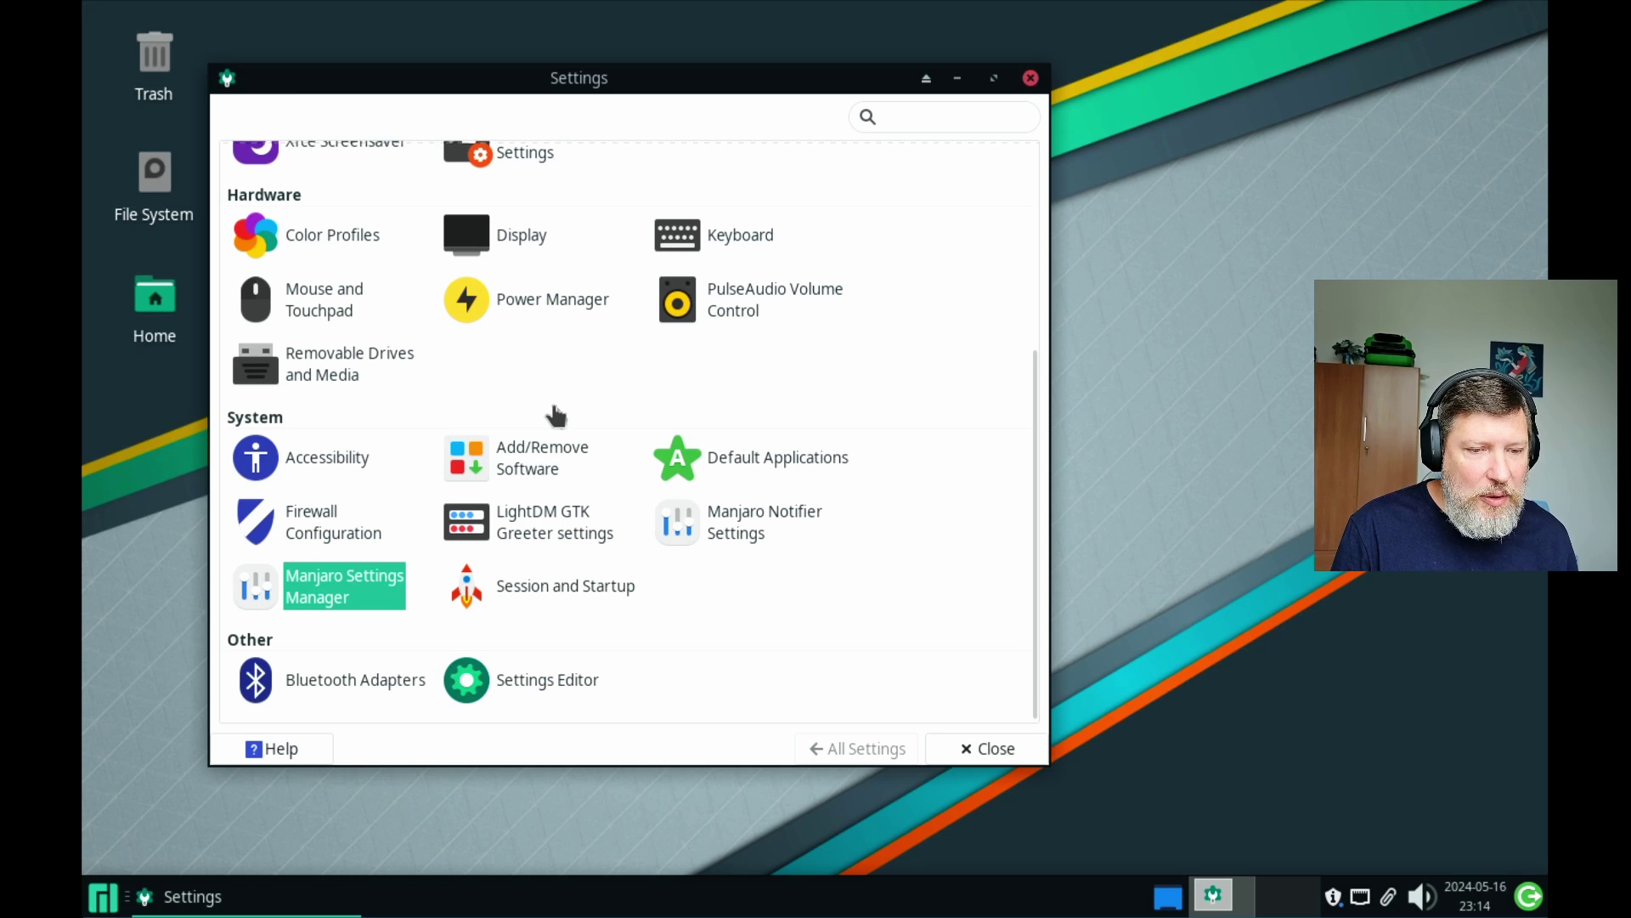
Step: Review the Internet, Utilities and Others categories of Default Applications, and return to the full settings list
left_click(734, 455)
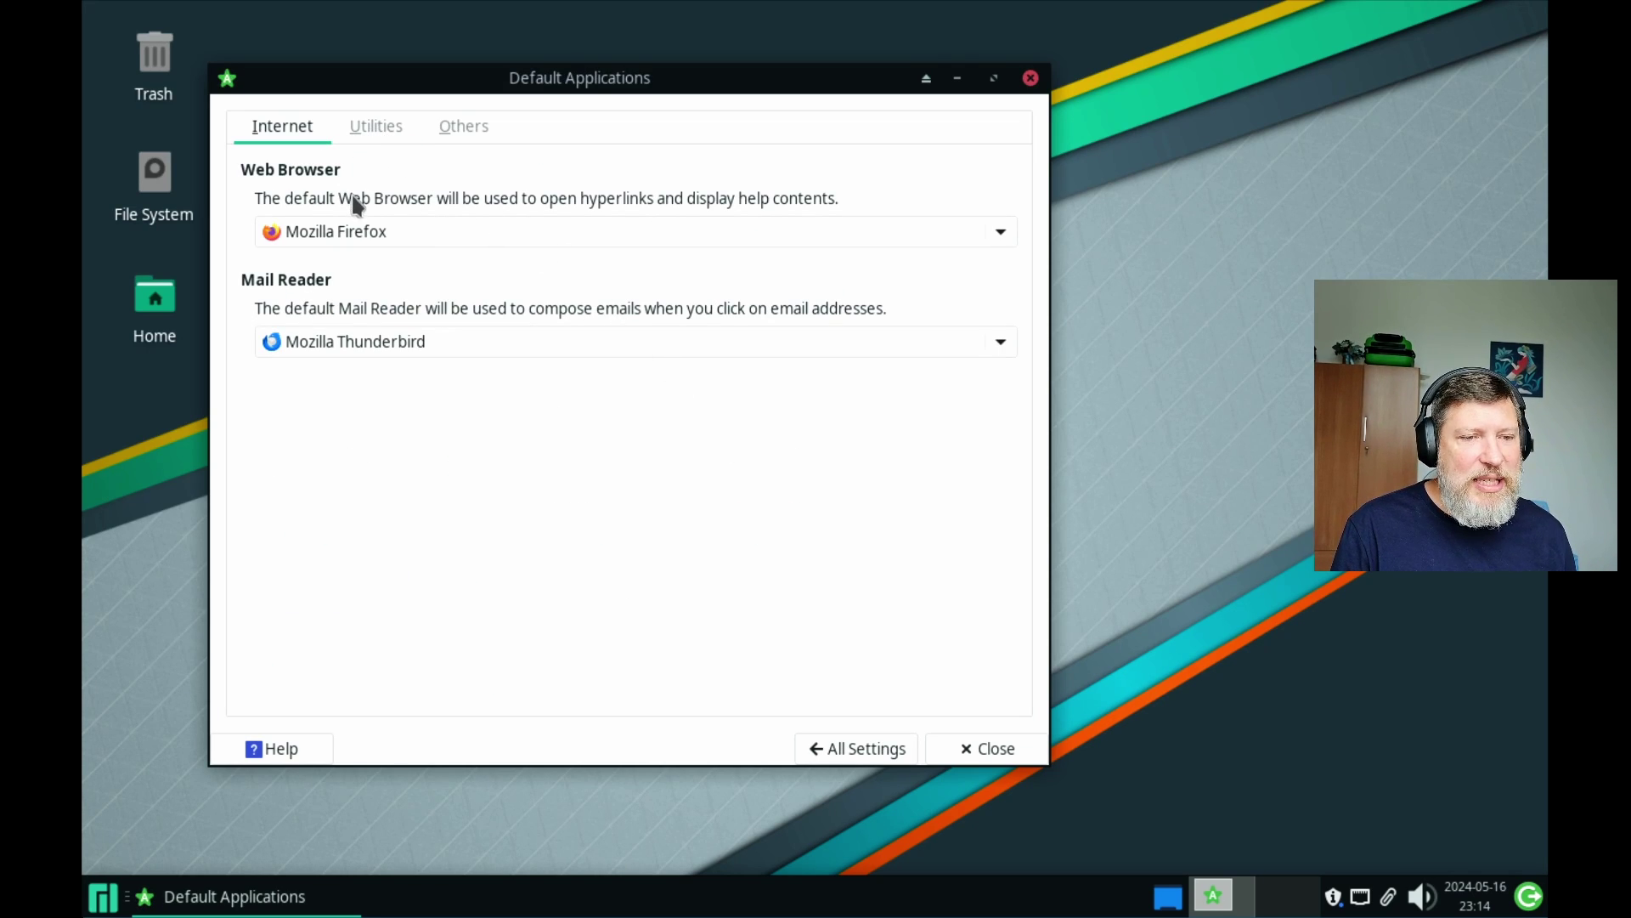
left_click(367, 136)
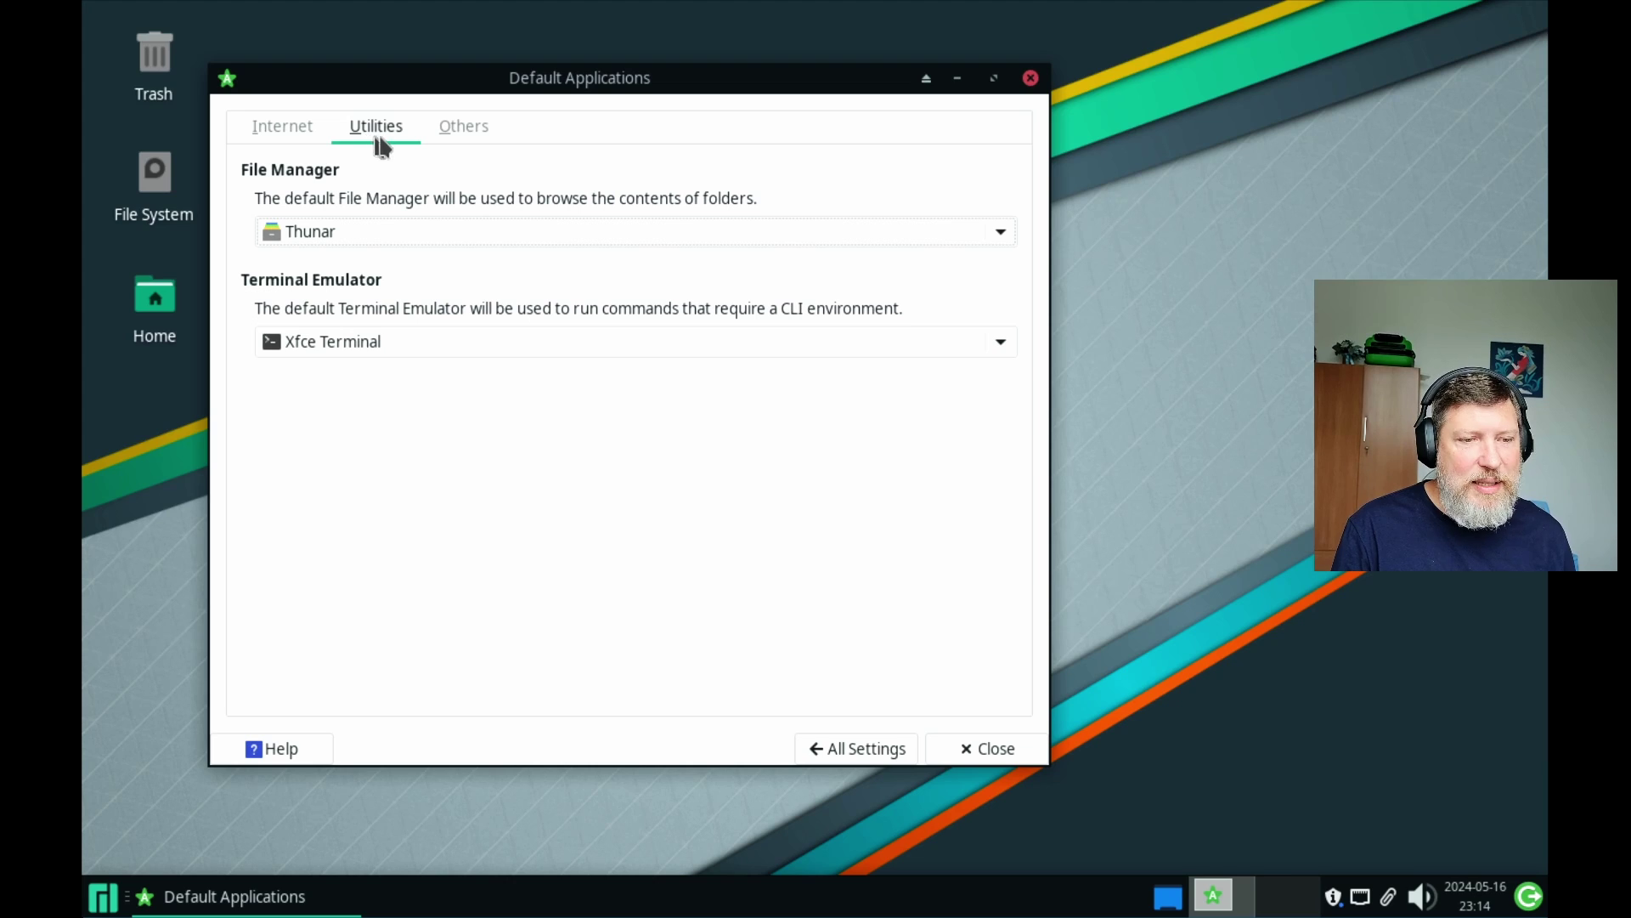
left_click(450, 132)
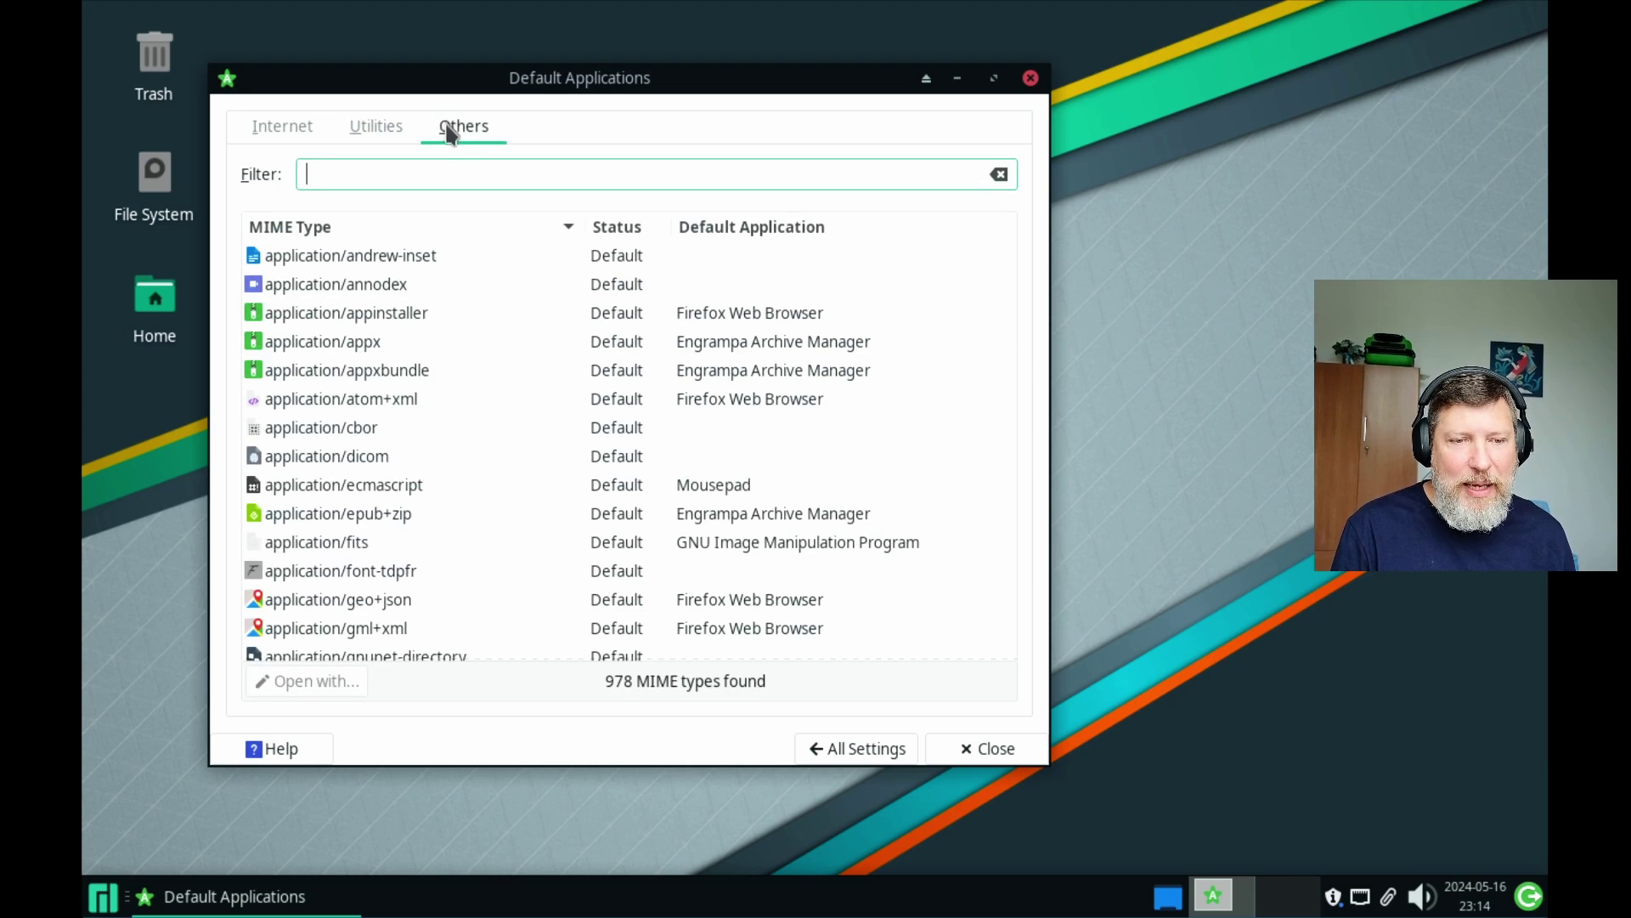
left_click(384, 129)
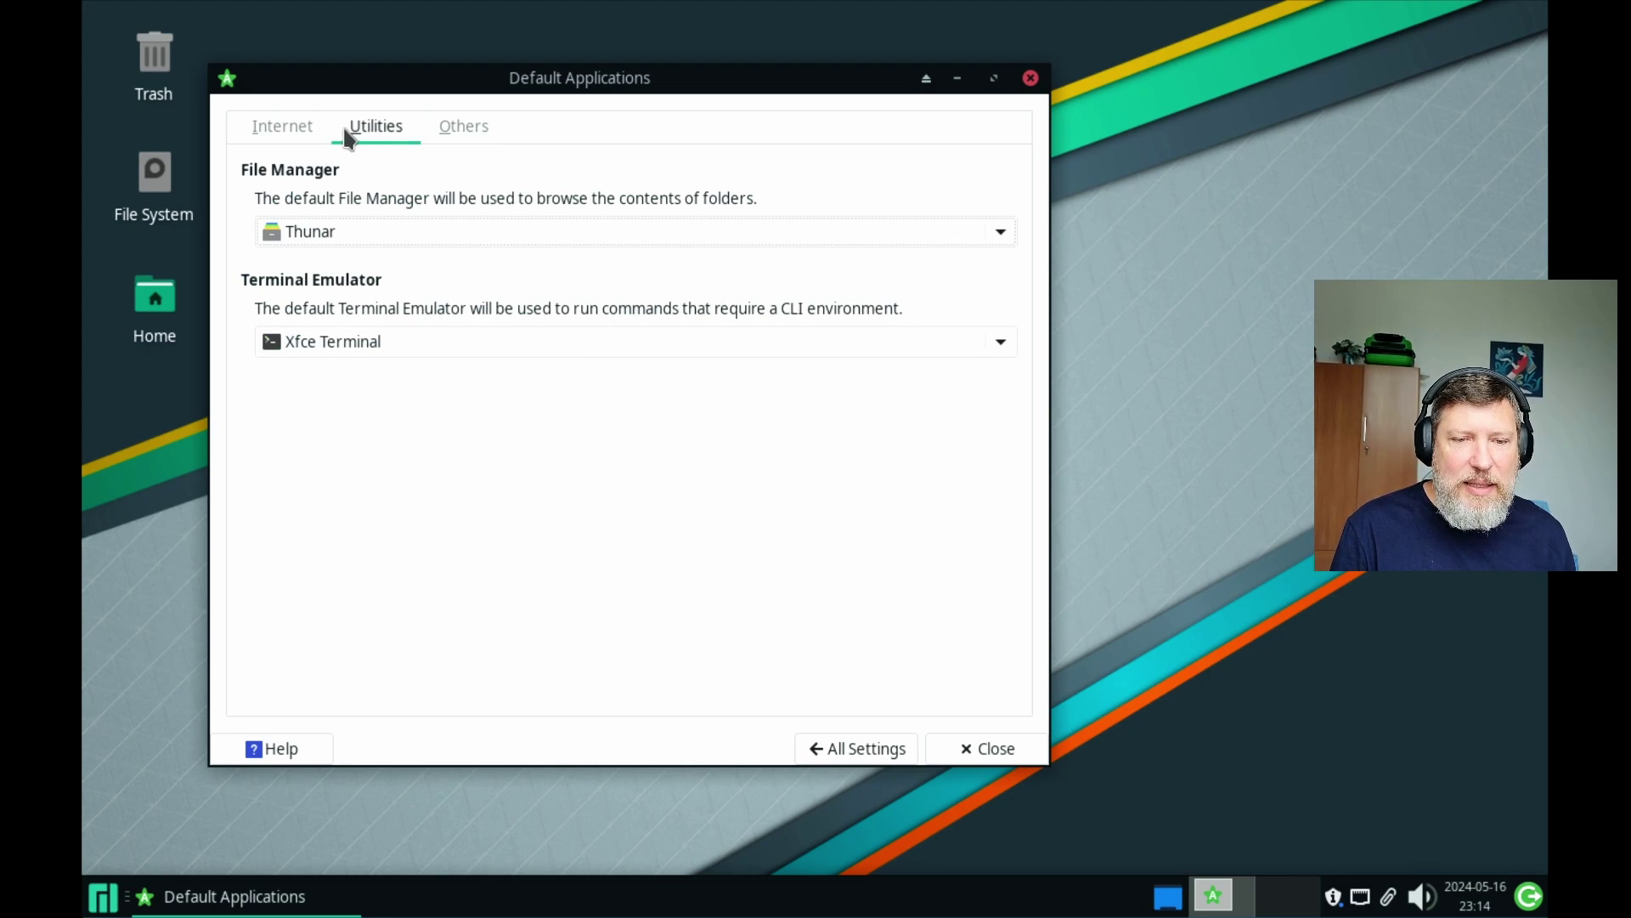
left_click(288, 141)
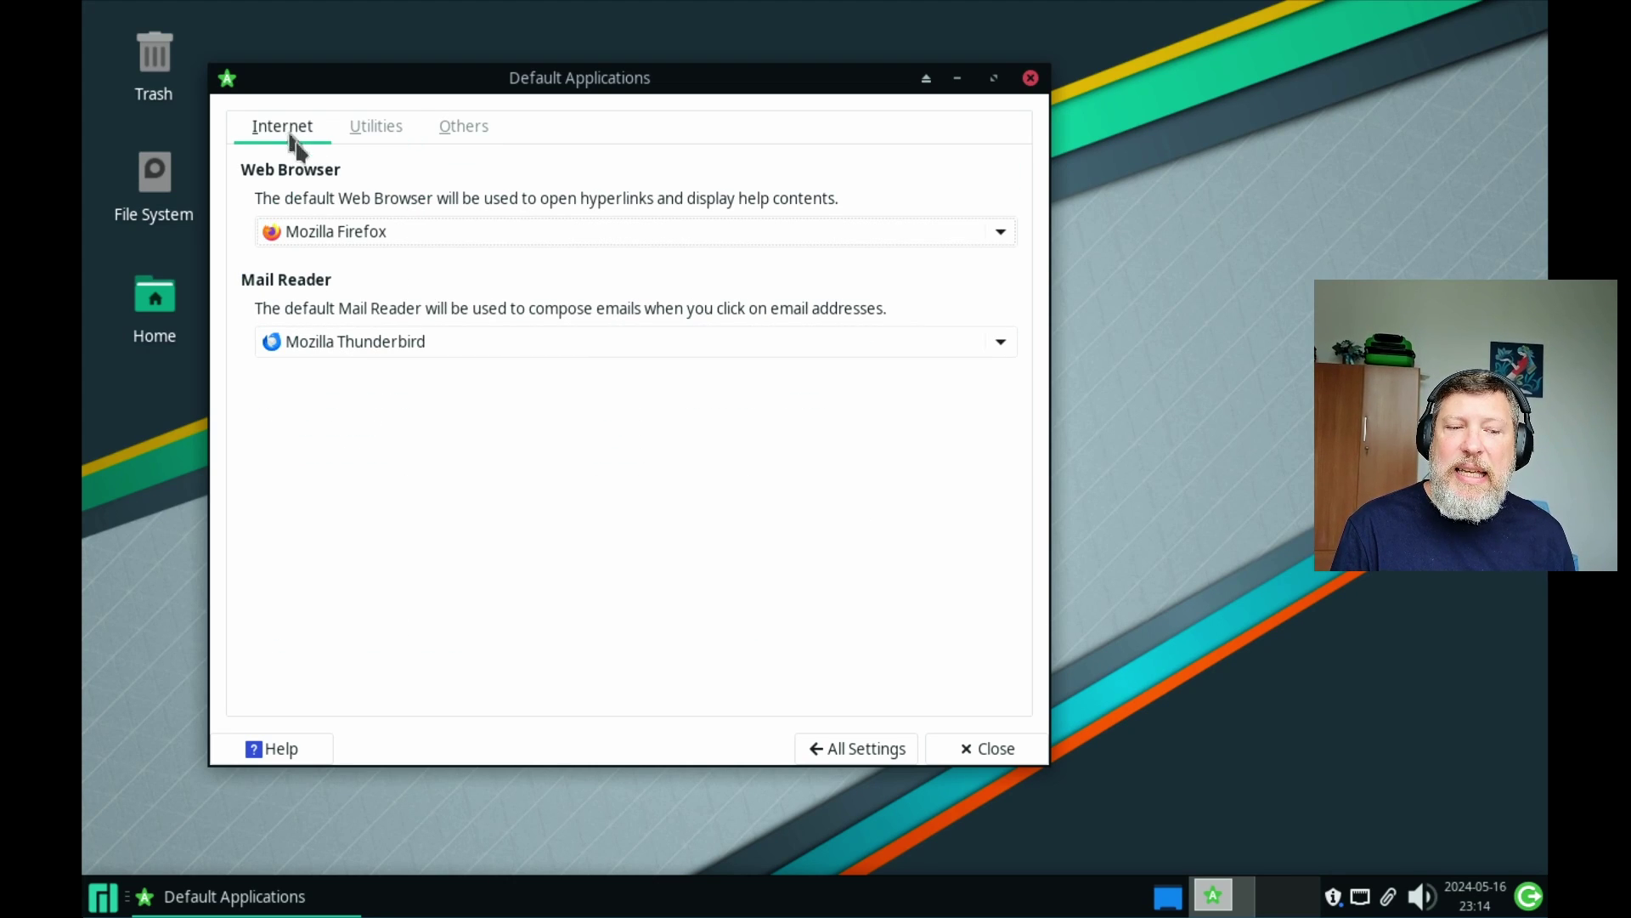
left_click(837, 750)
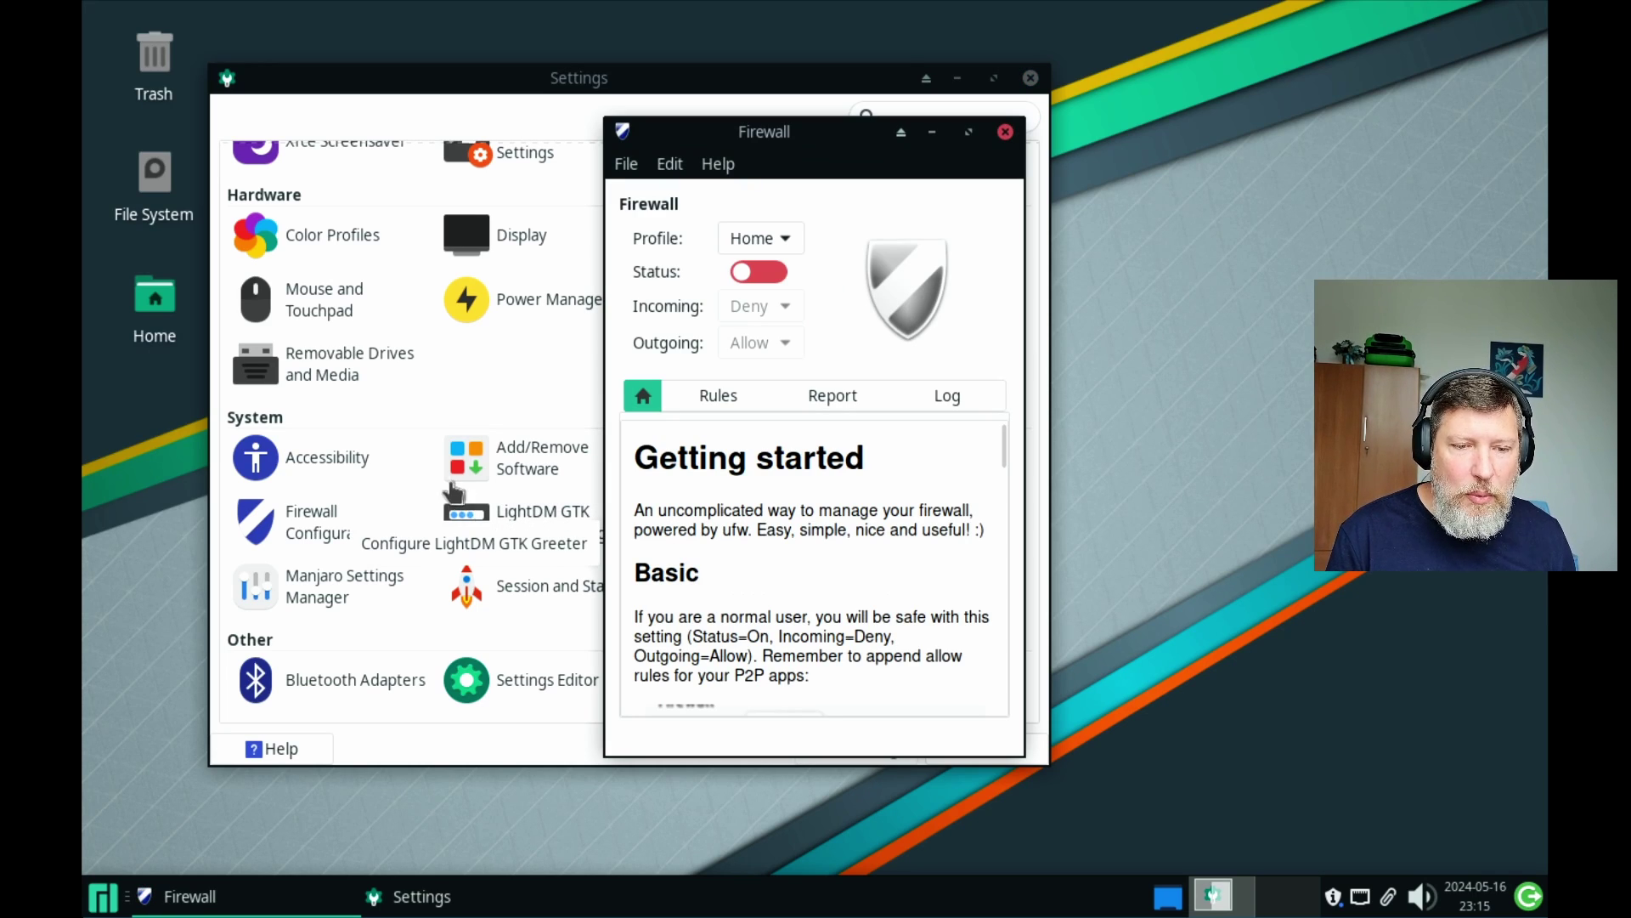
Step: Check the version information of the Gufw Firewall tool and close its windows
left_click(723, 166)
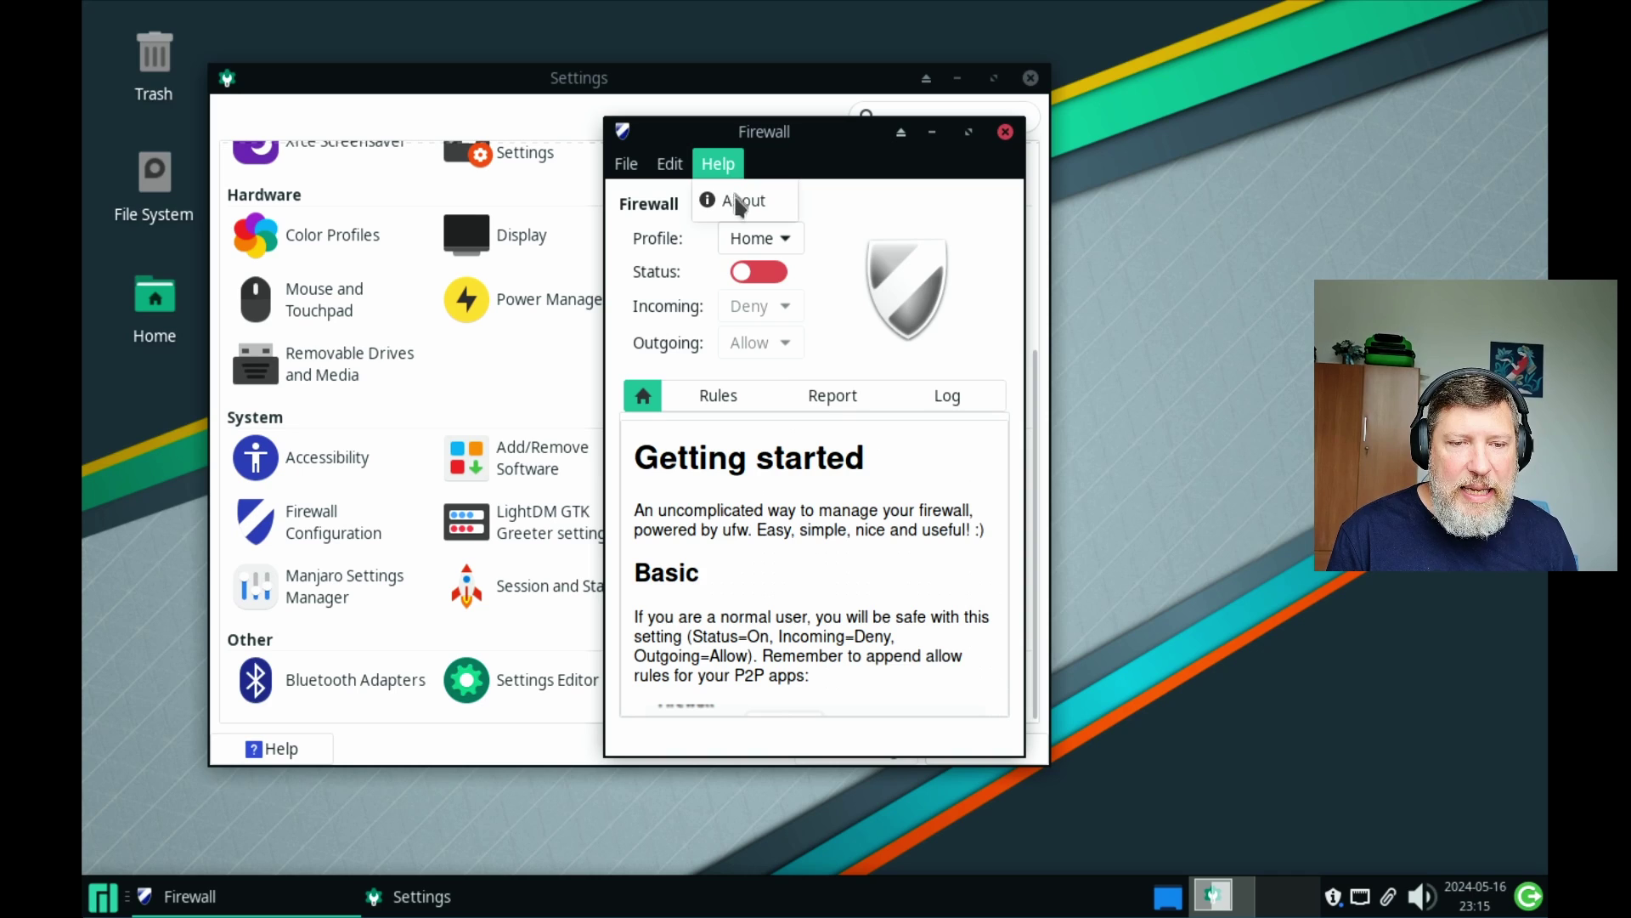
left_click(734, 199)
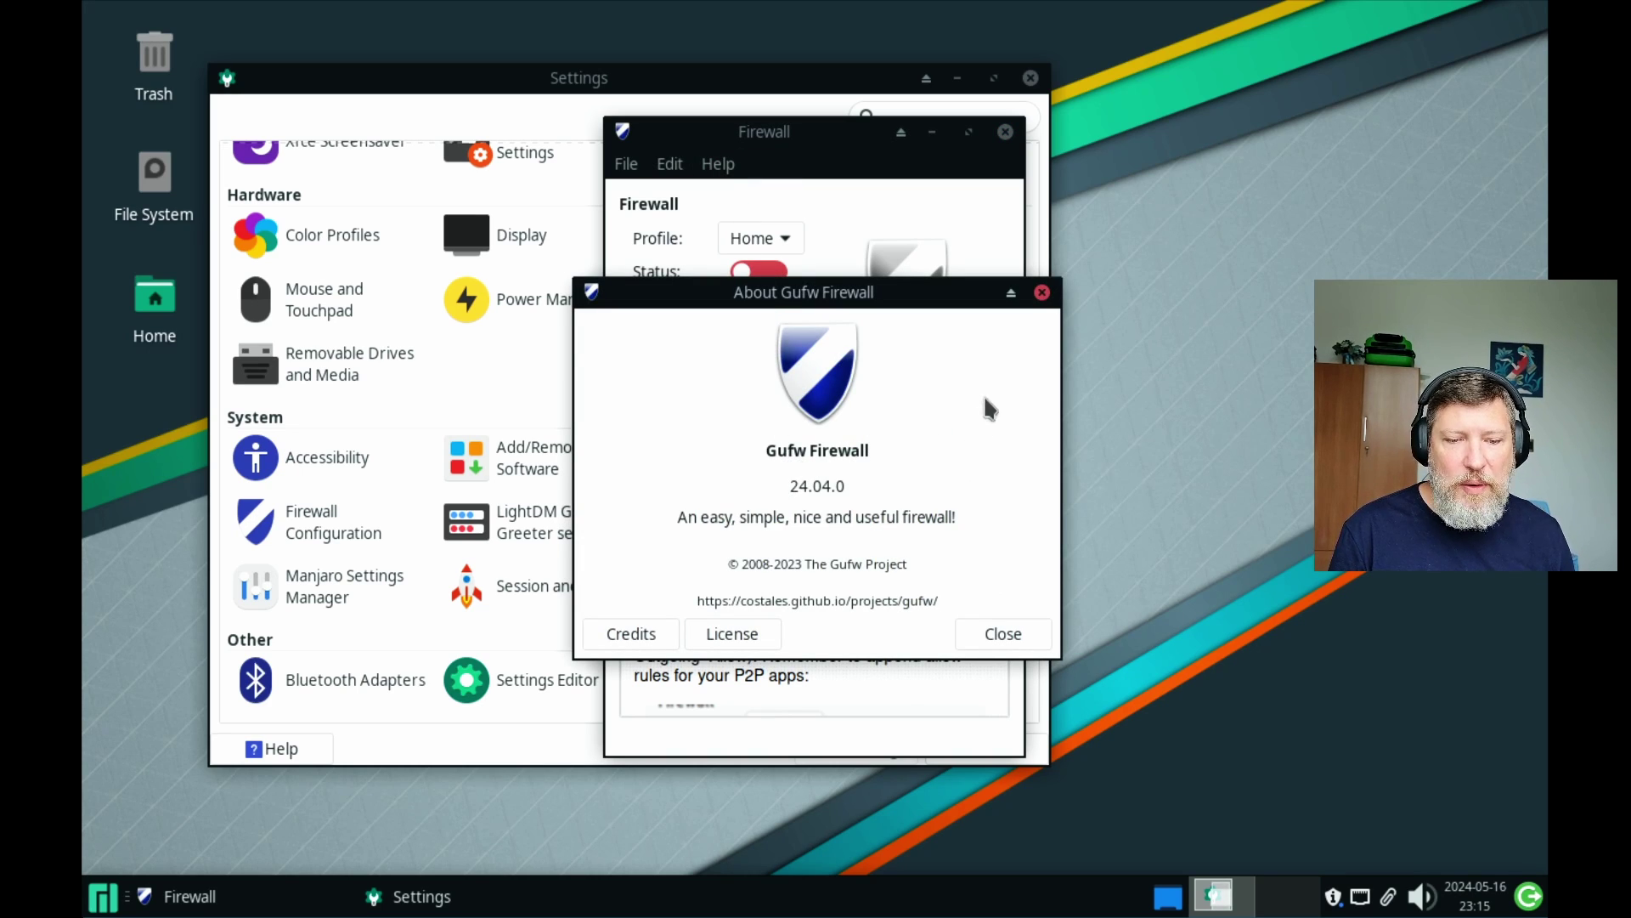
left_click(1043, 293)
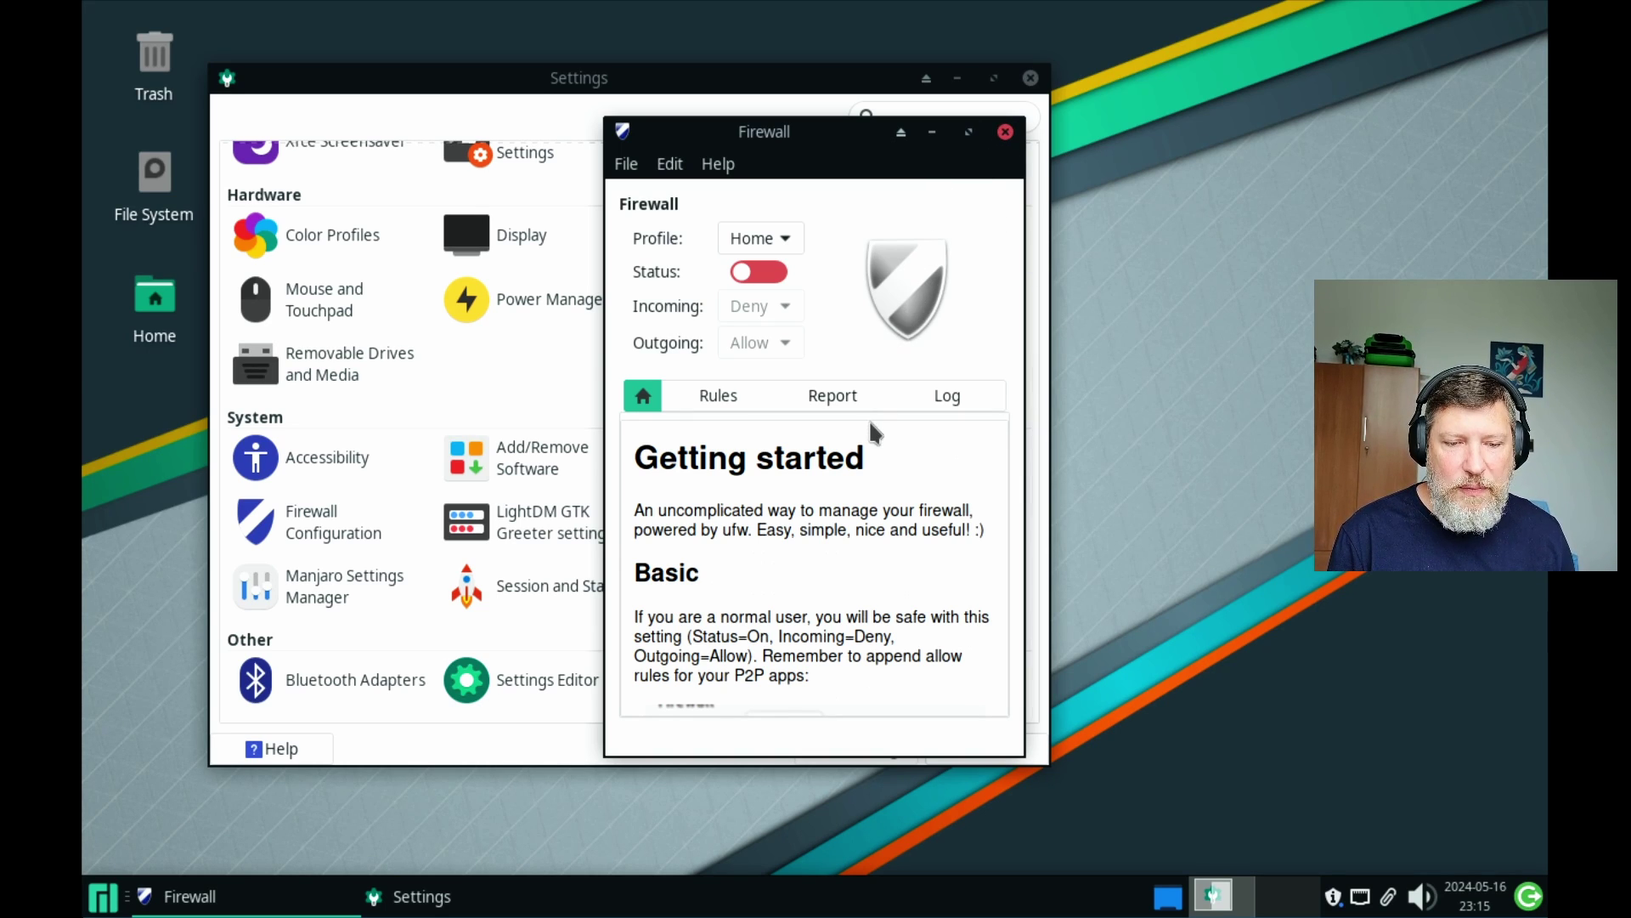
left_click(1005, 132)
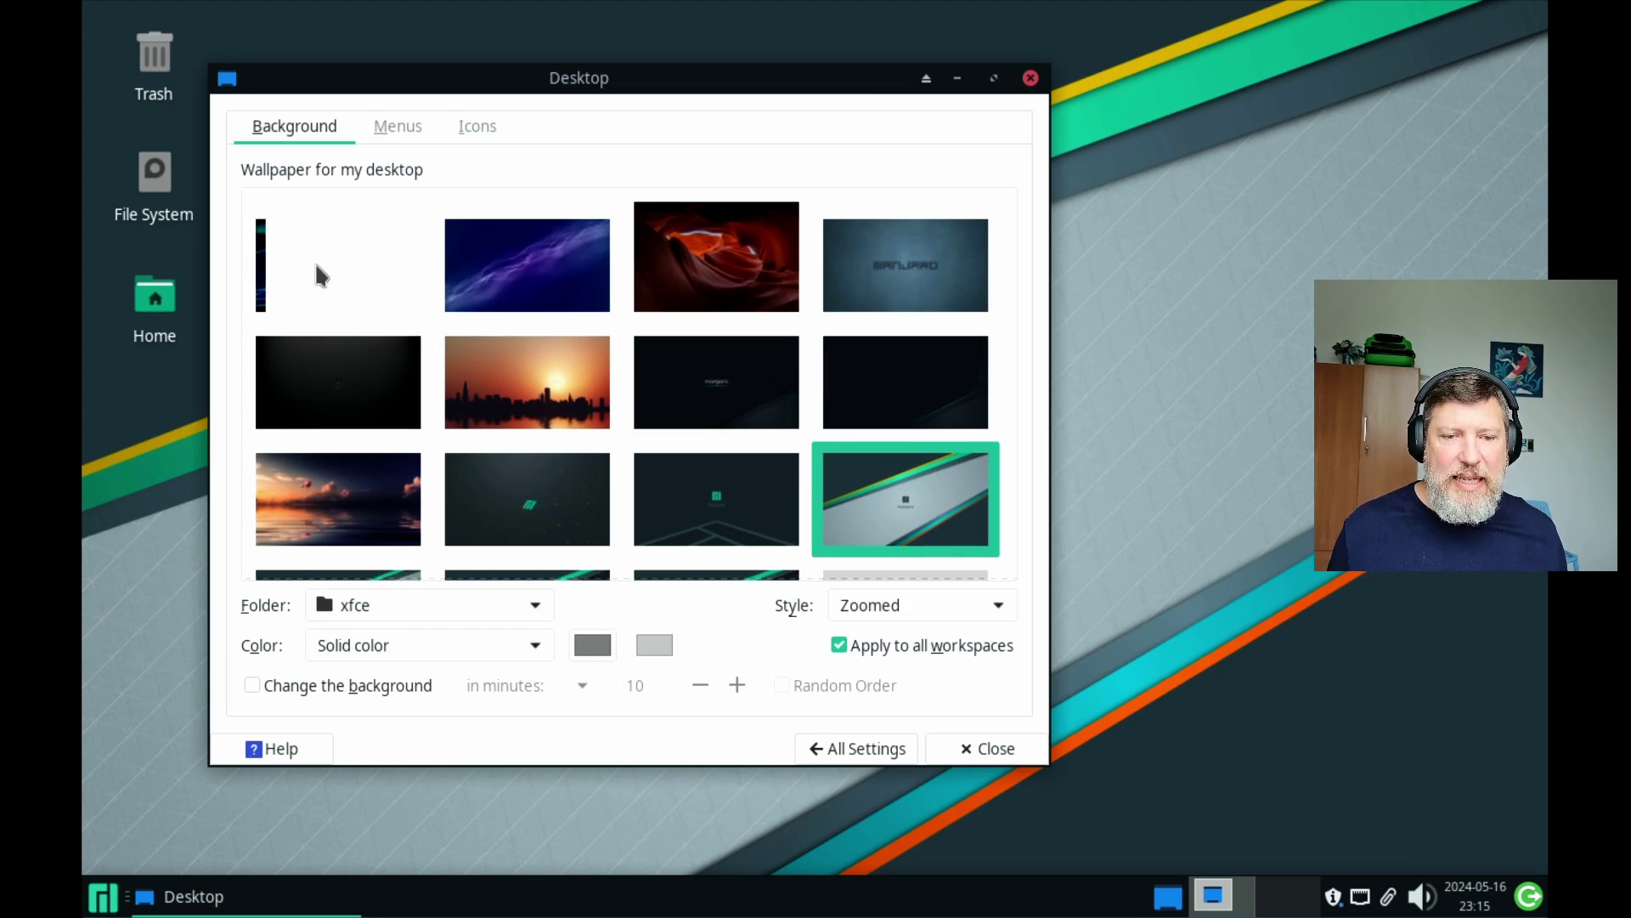
Step: Browse the wallpapers in the xfce folder of the Desktop background settings through to the end of the list
scroll(600, 328, "down", 5)
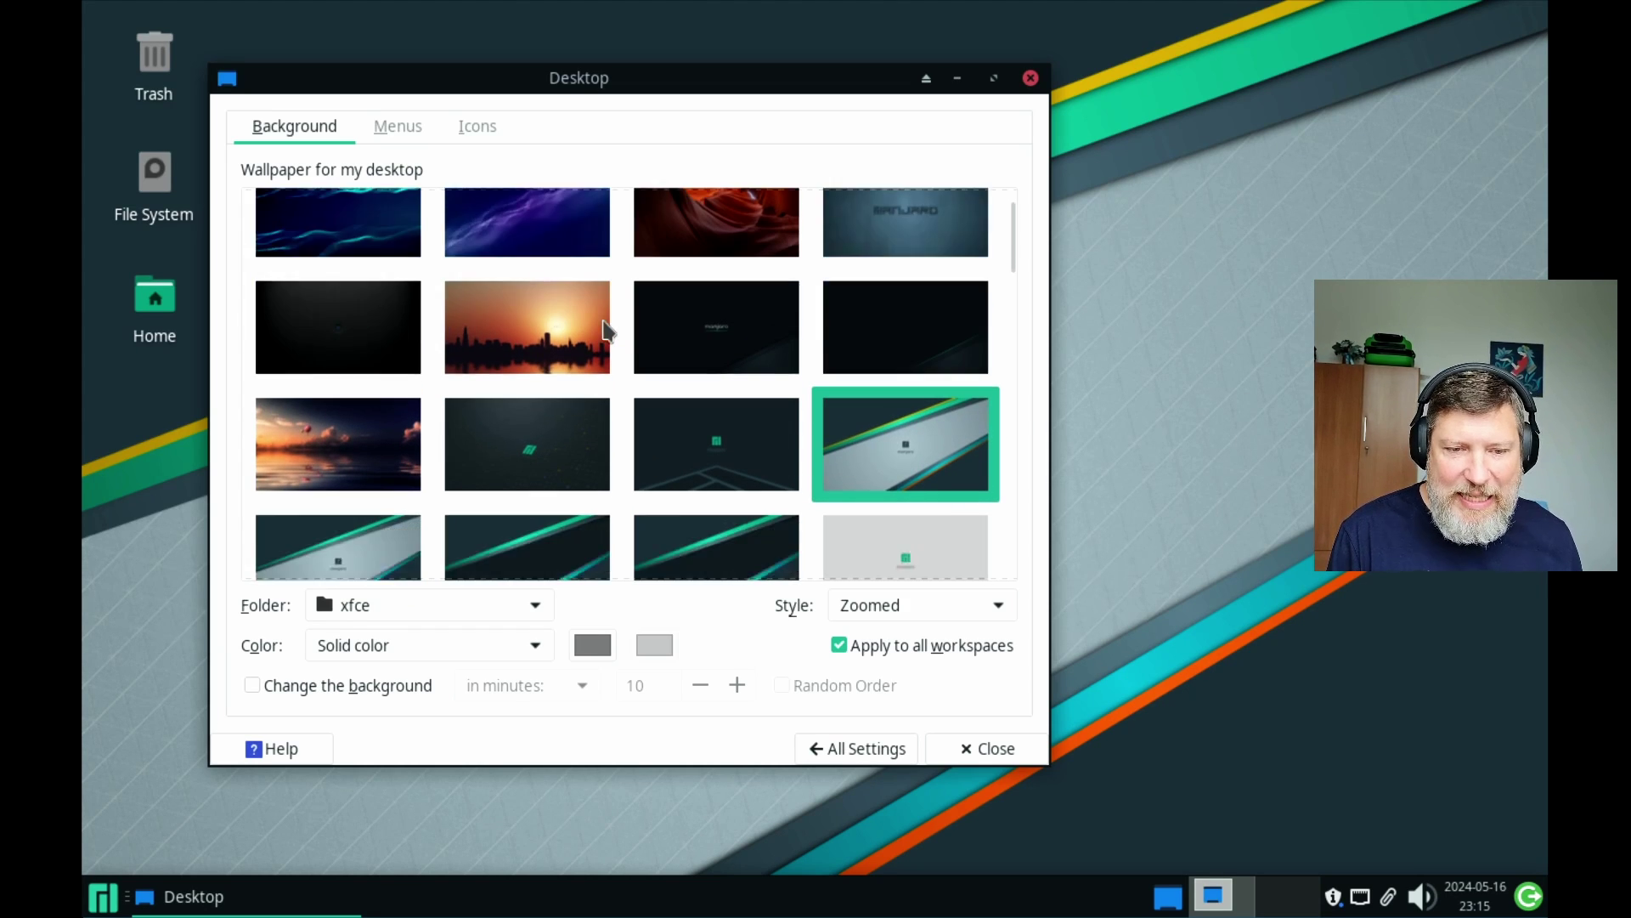
scroll(605, 329, "down", 4)
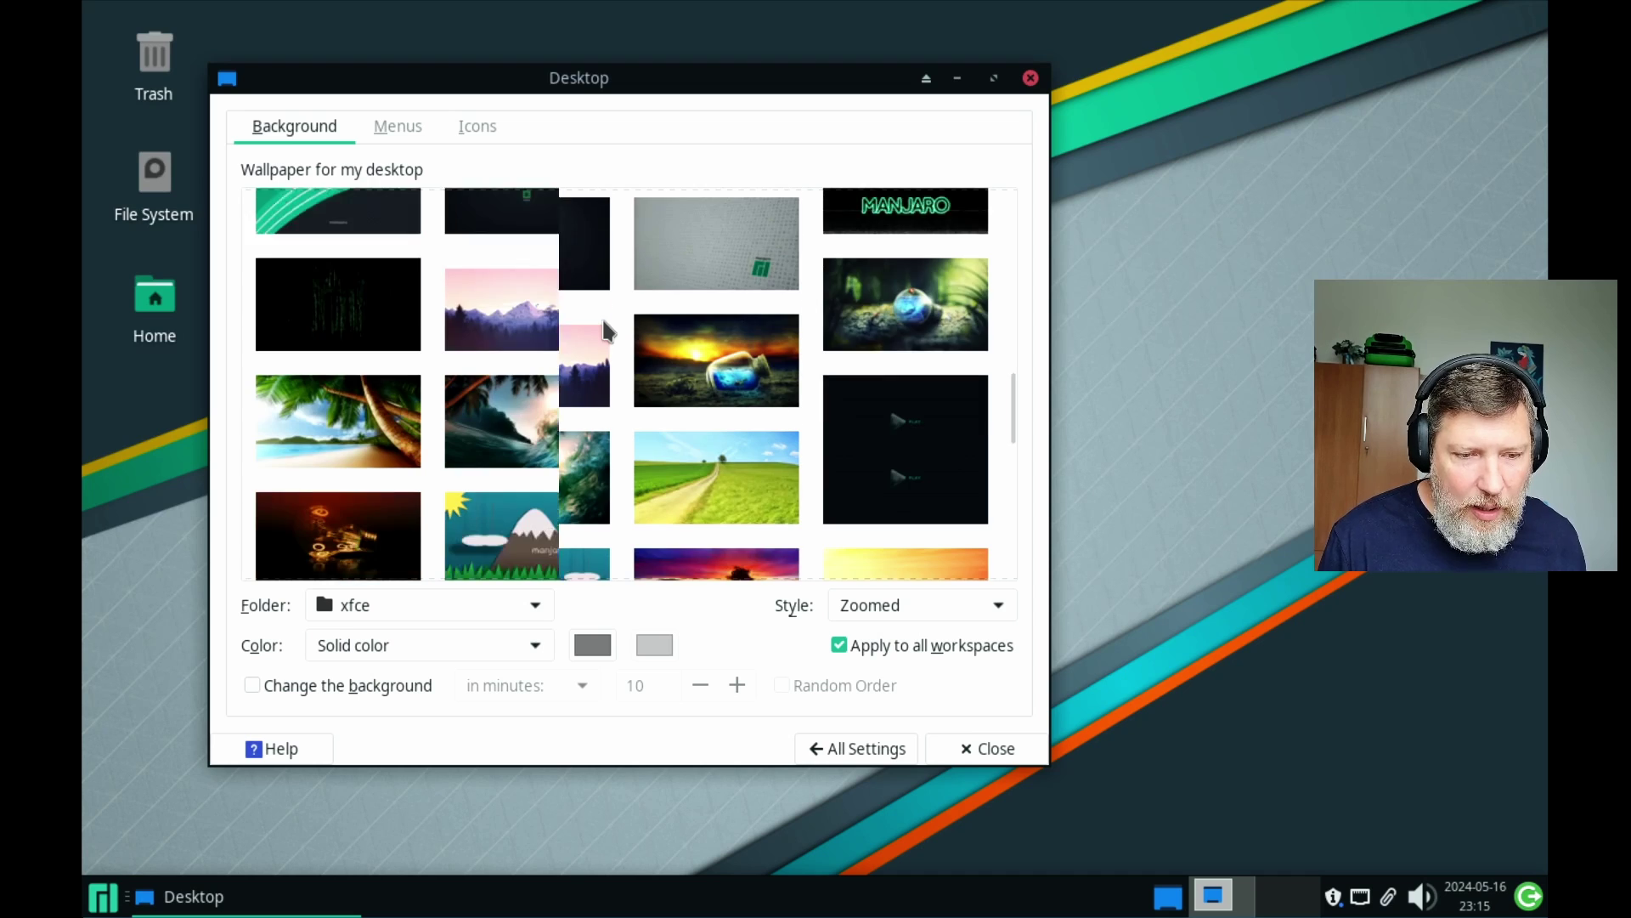
scroll(605, 329, "down", 5)
scroll(605, 330, "down", 5)
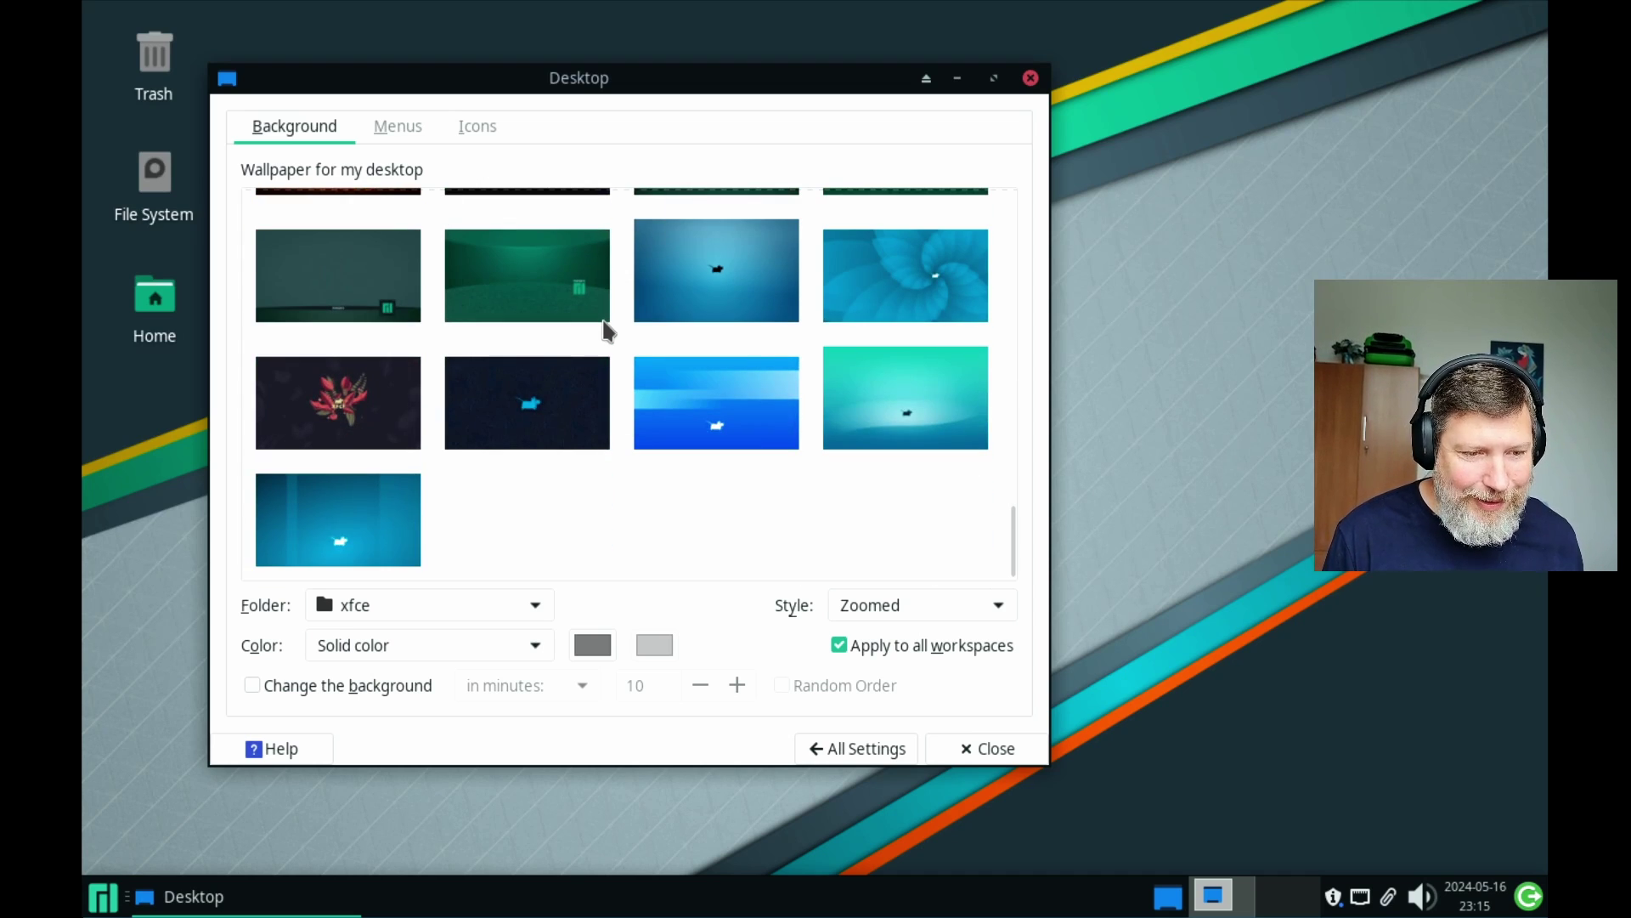
Step: Set the bright green polygon-pattern Manjaro wallpaper as the desktop background and reposition the Desktop settings window
scroll(605, 330, "up", 10)
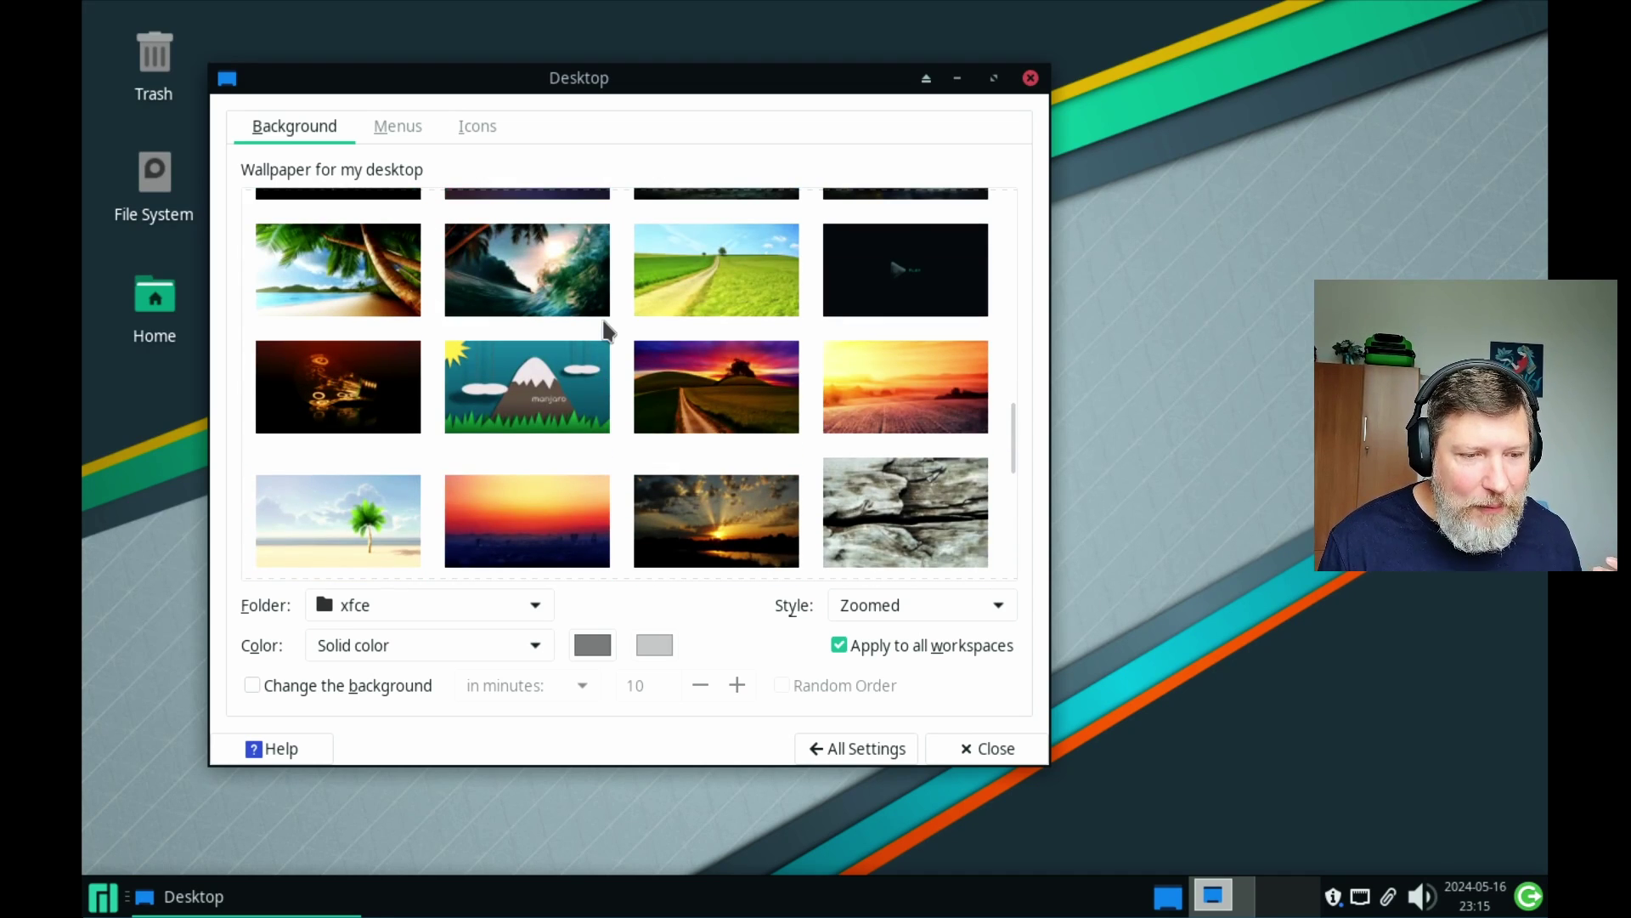
scroll(605, 329, "up", 6)
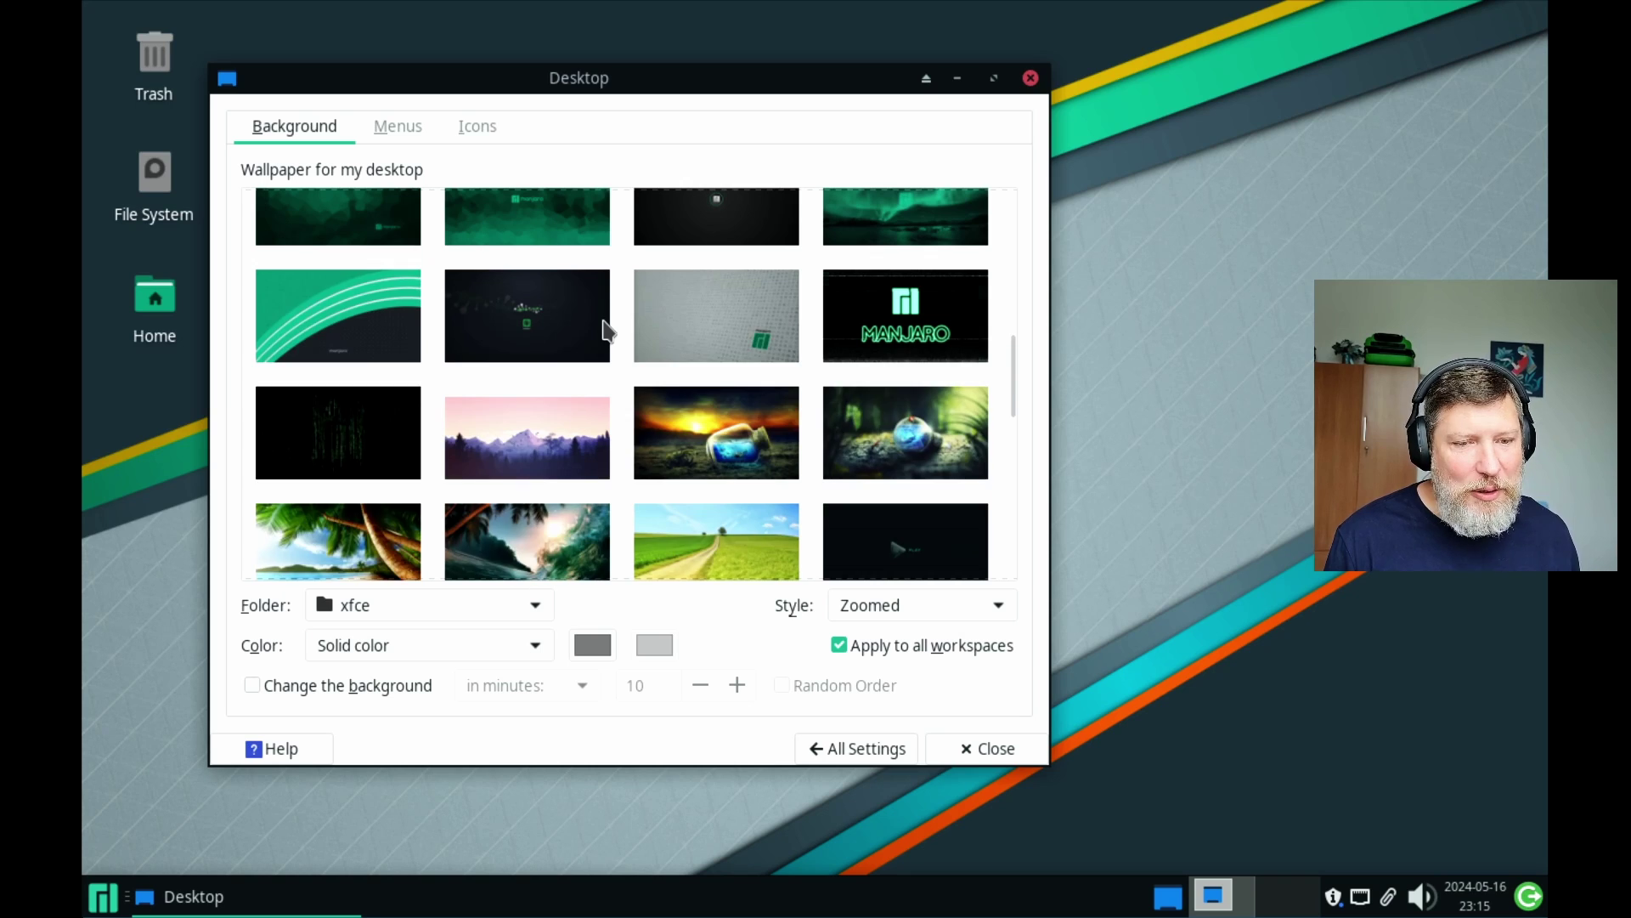
scroll(607, 330, "up", 2)
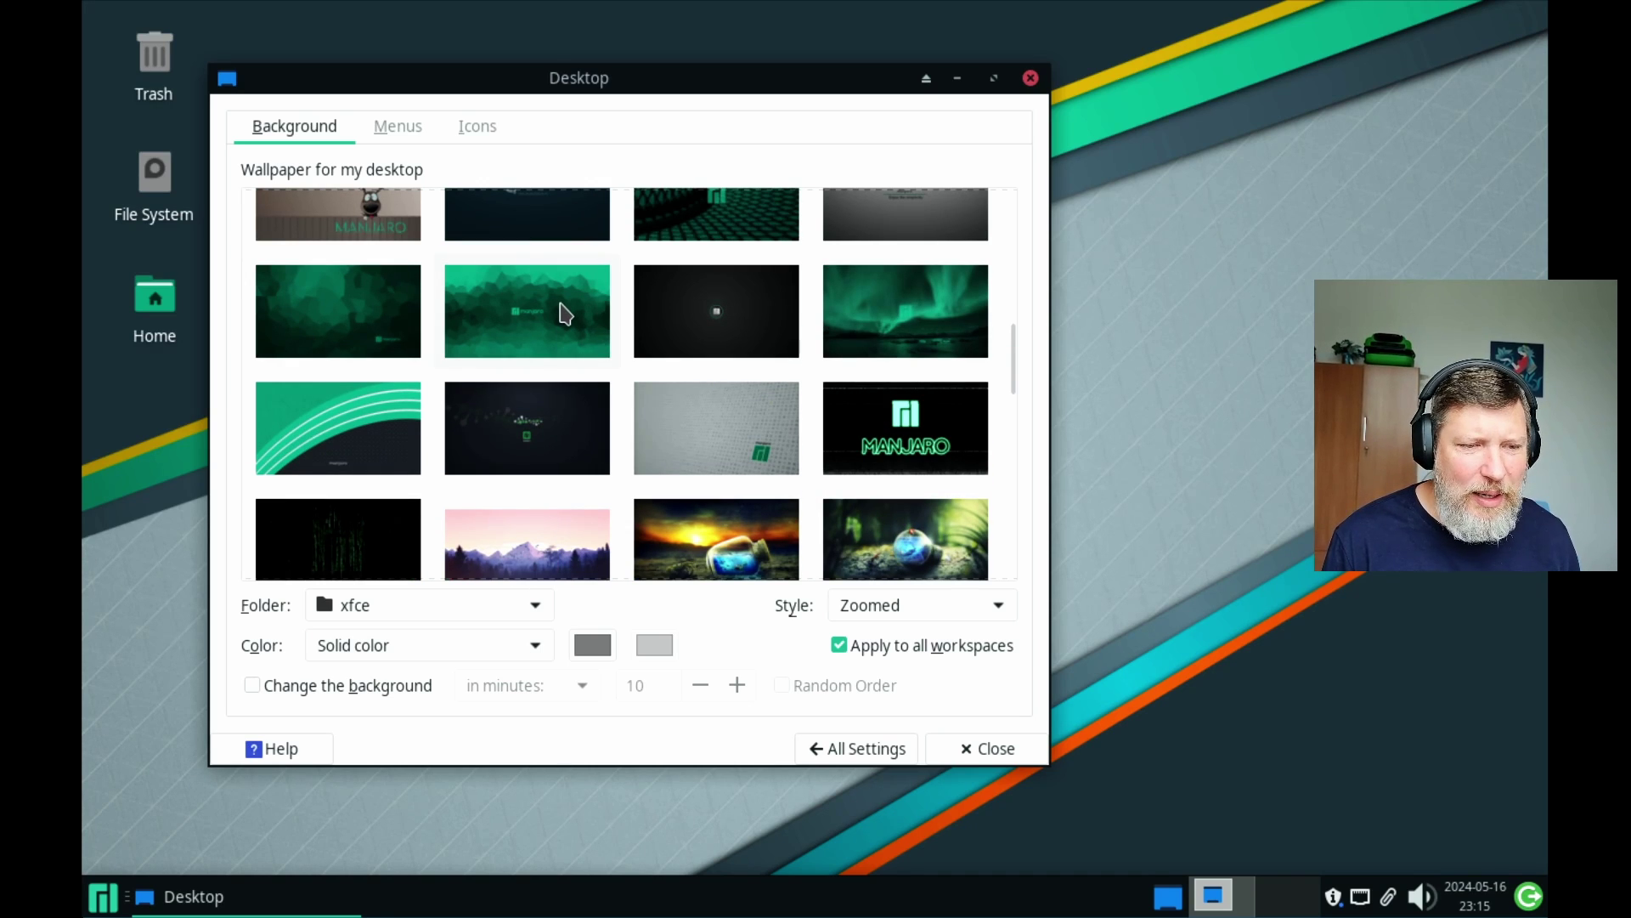
left_click(565, 312)
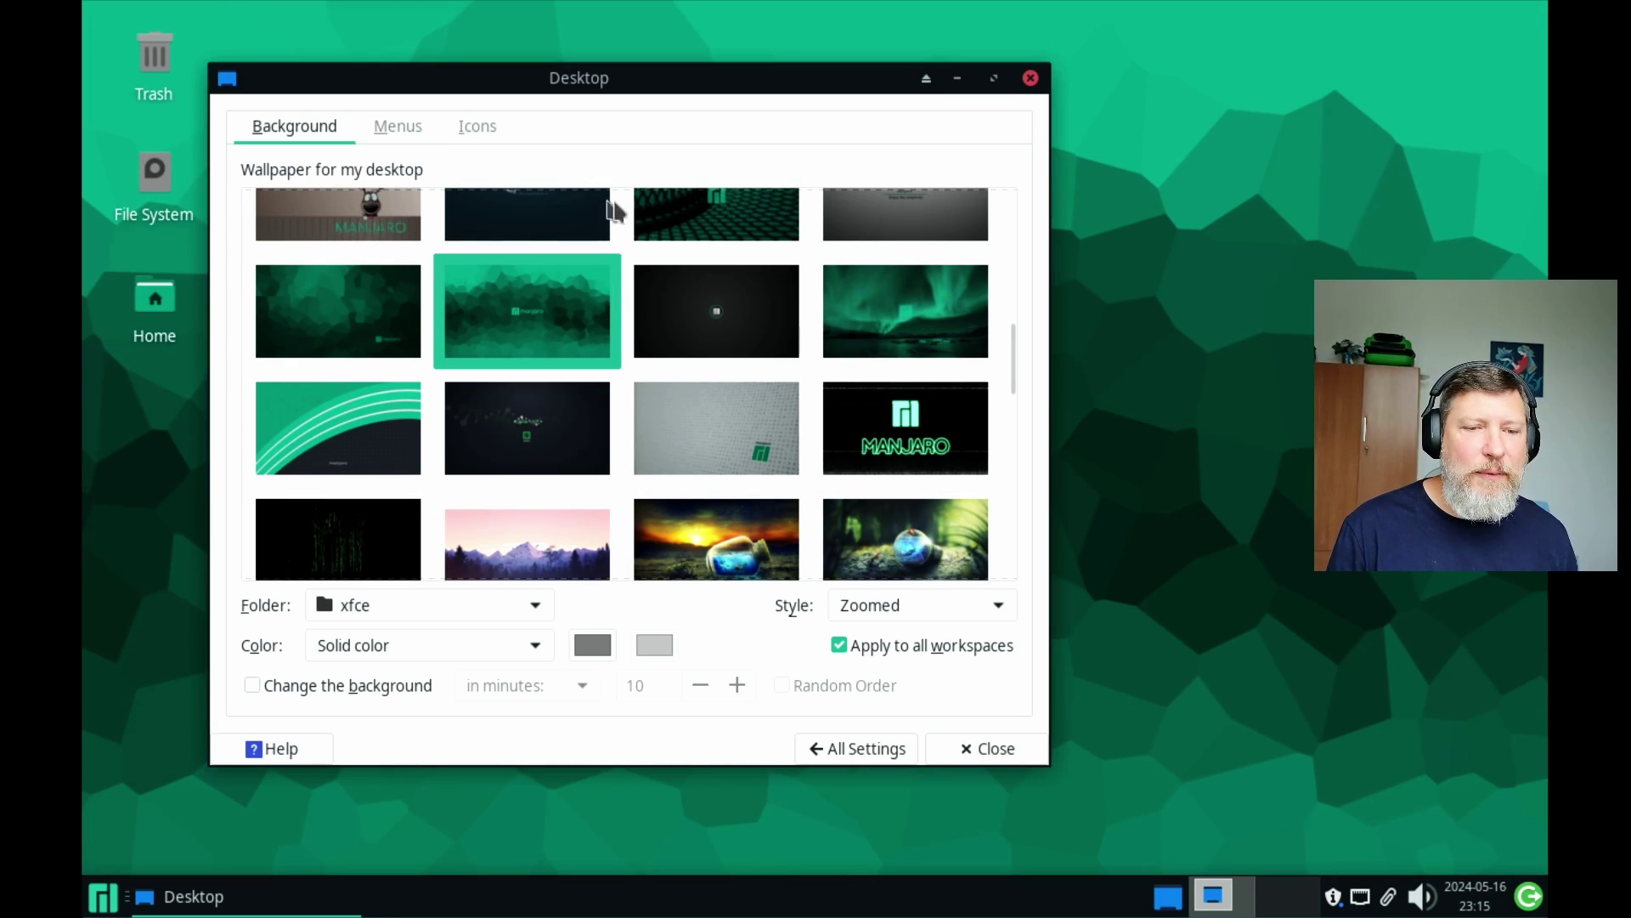
left_click_drag(725, 251, 825, 116)
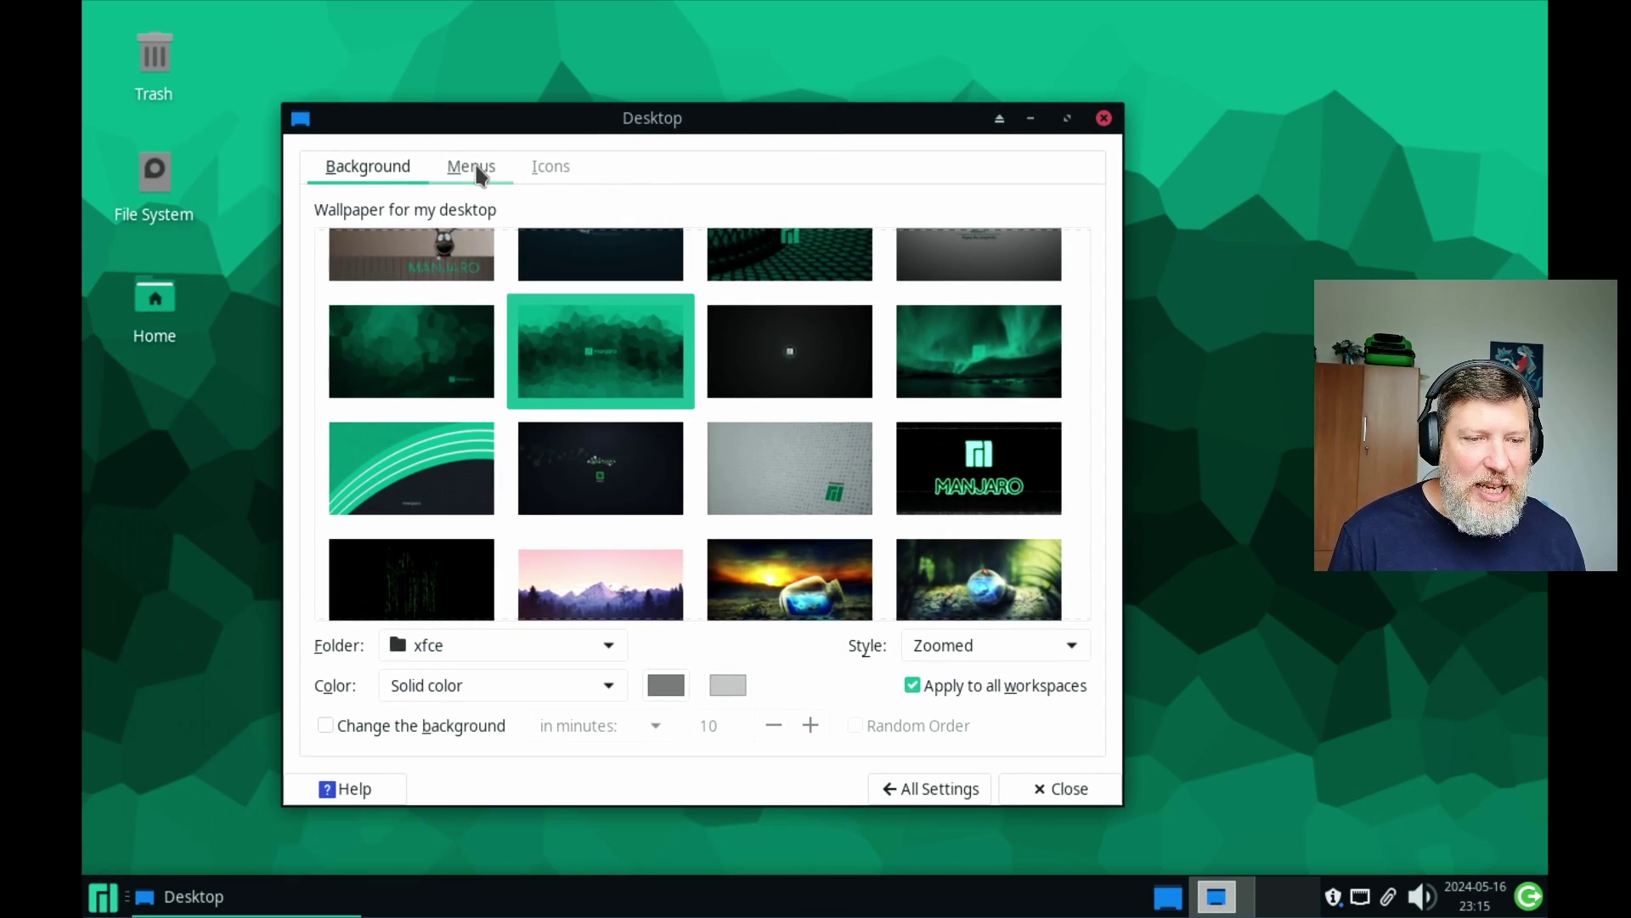
Step: Turn off the applications menu in the desktop's context menu and check the effect on the empty desktop
left_click(479, 169)
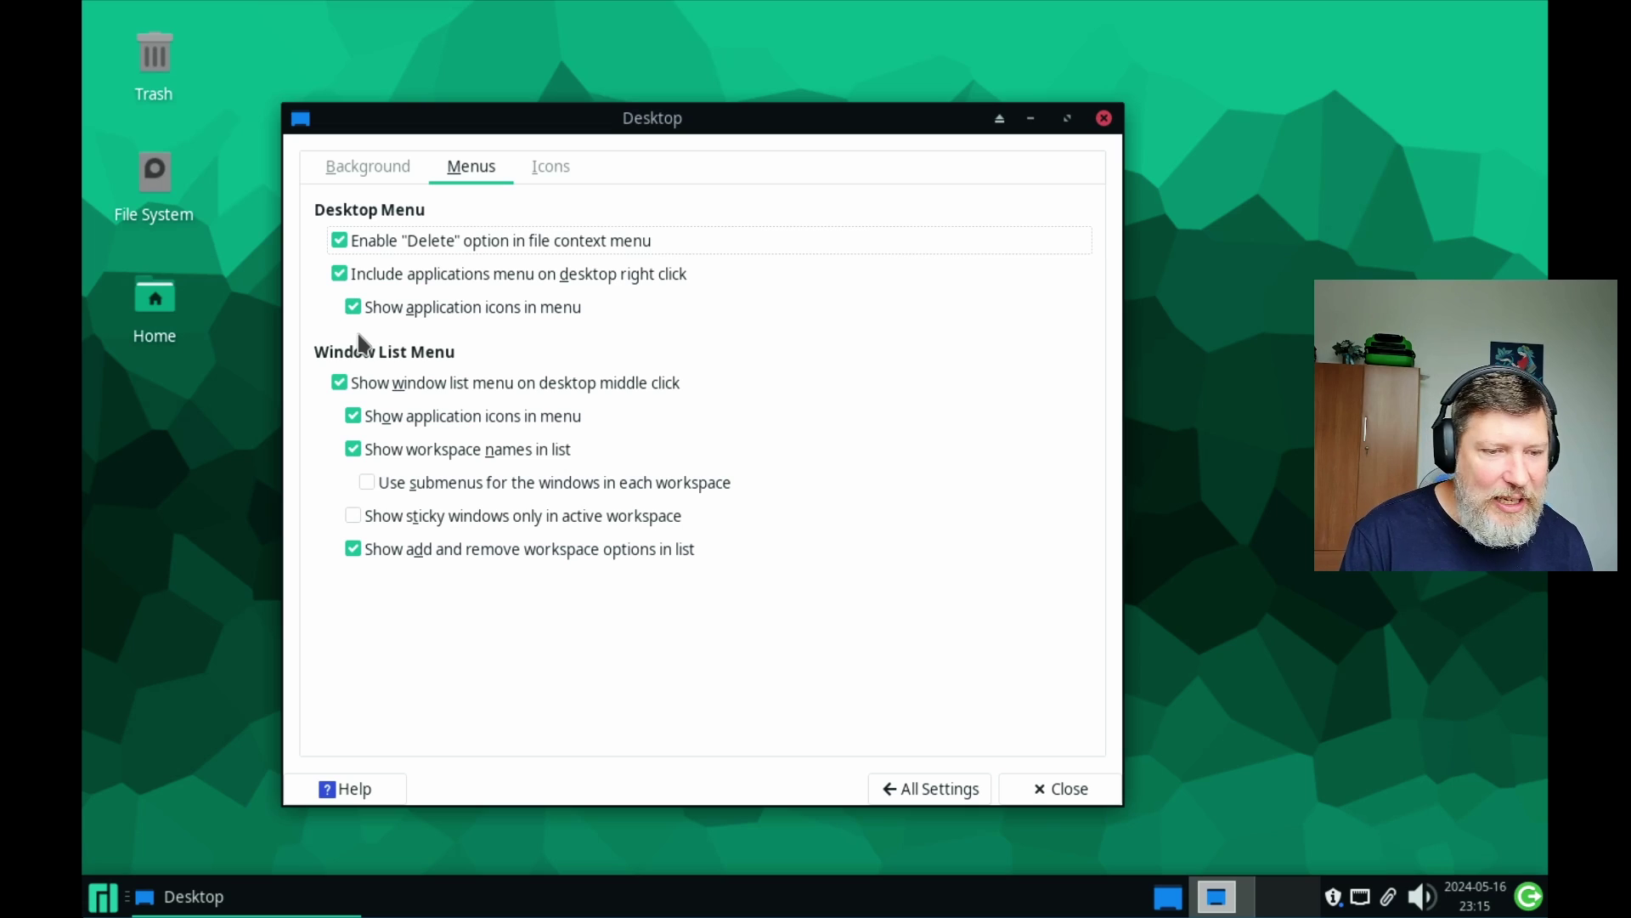
left_click(339, 273)
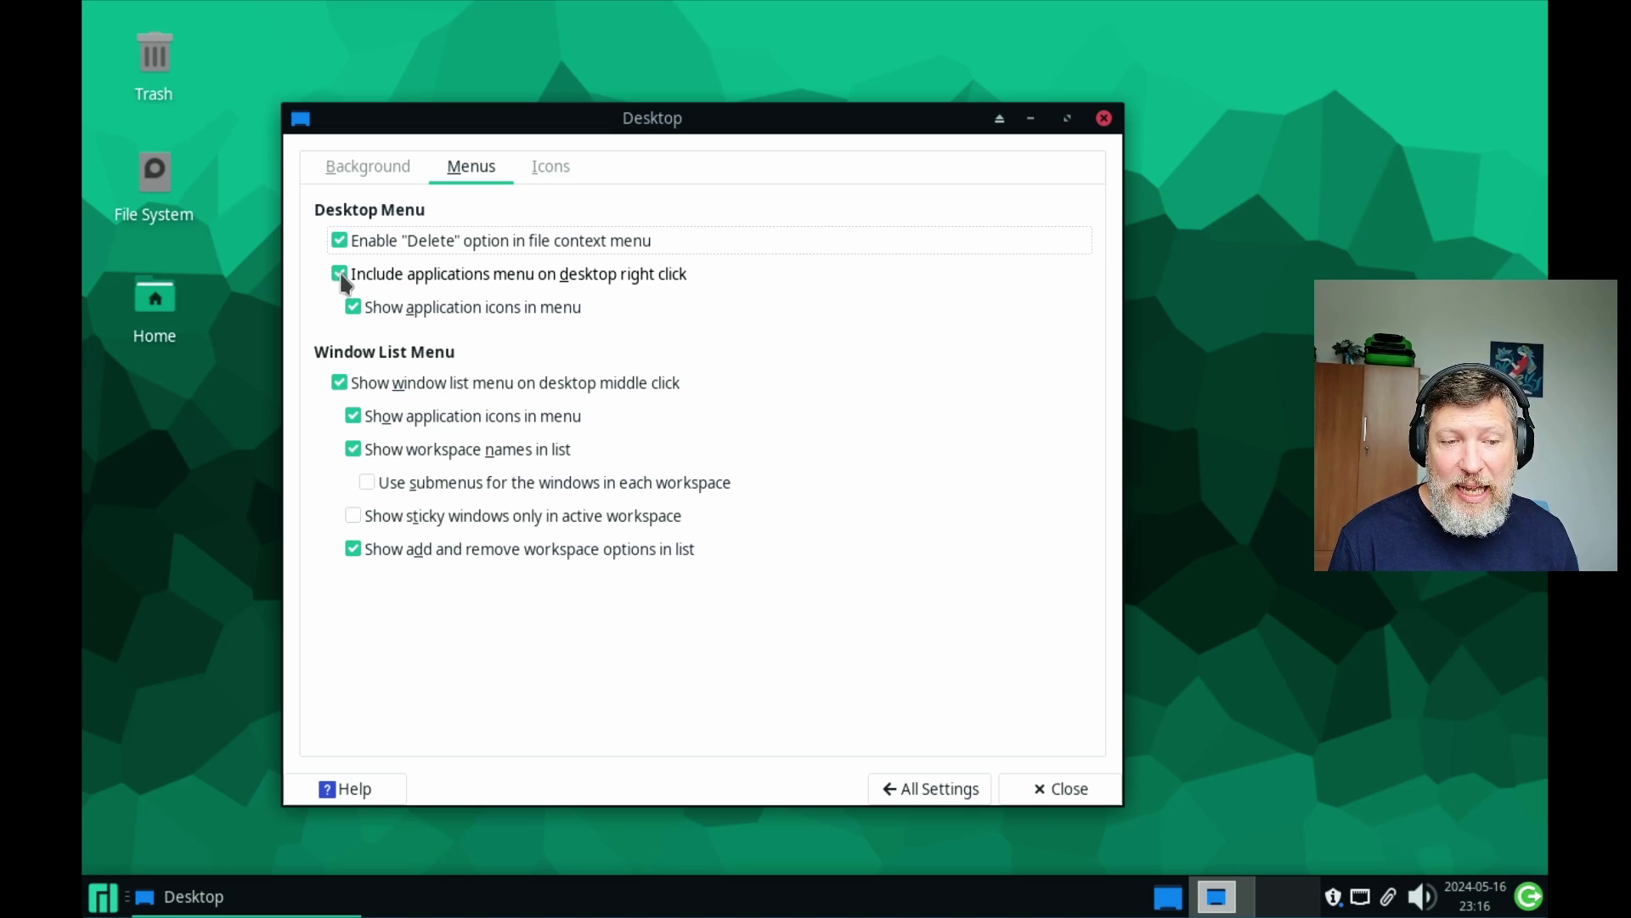
right_click(1227, 211)
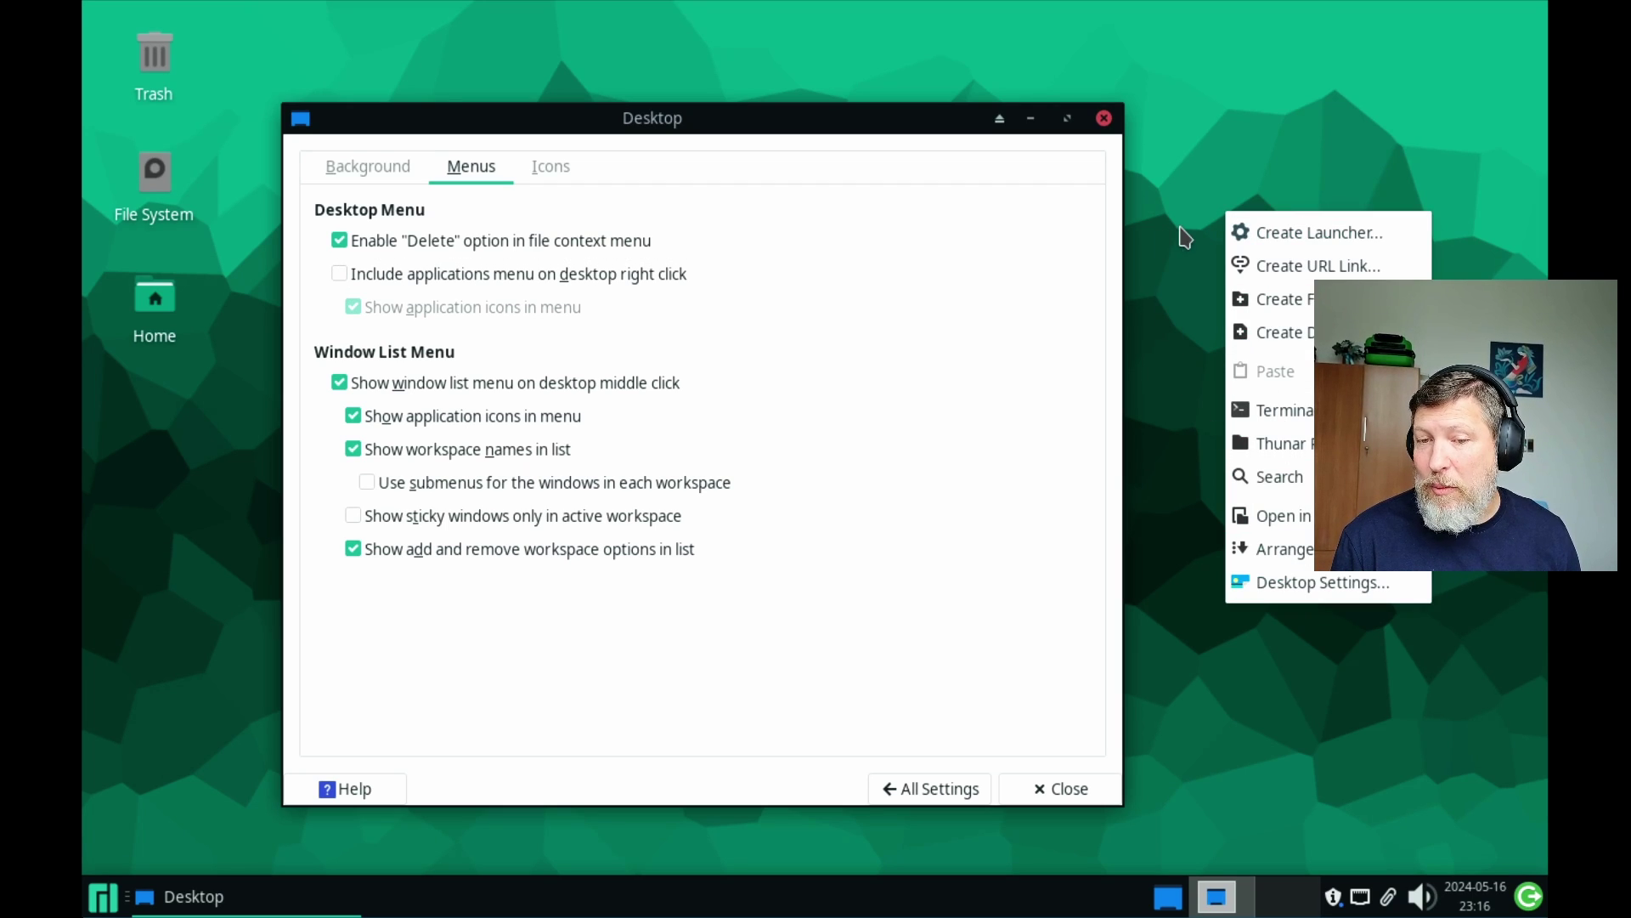
Step: Turn the applications menu in the desktop's context menu back on and check that menu again
left_click(339, 273)
left_click(339, 273)
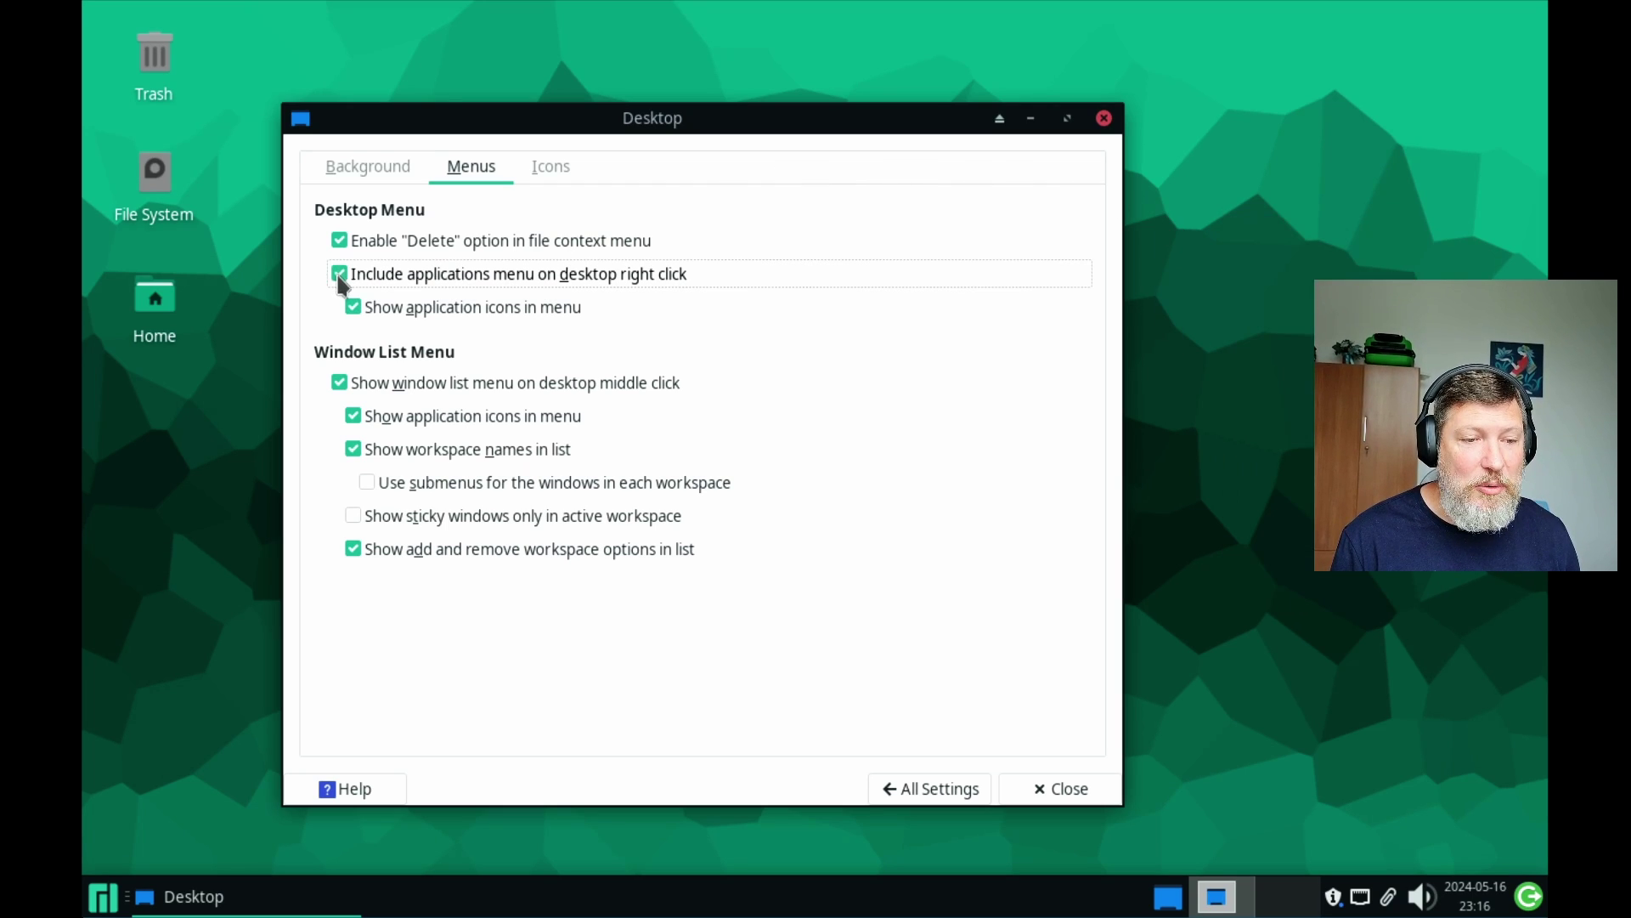
right_click(1303, 224)
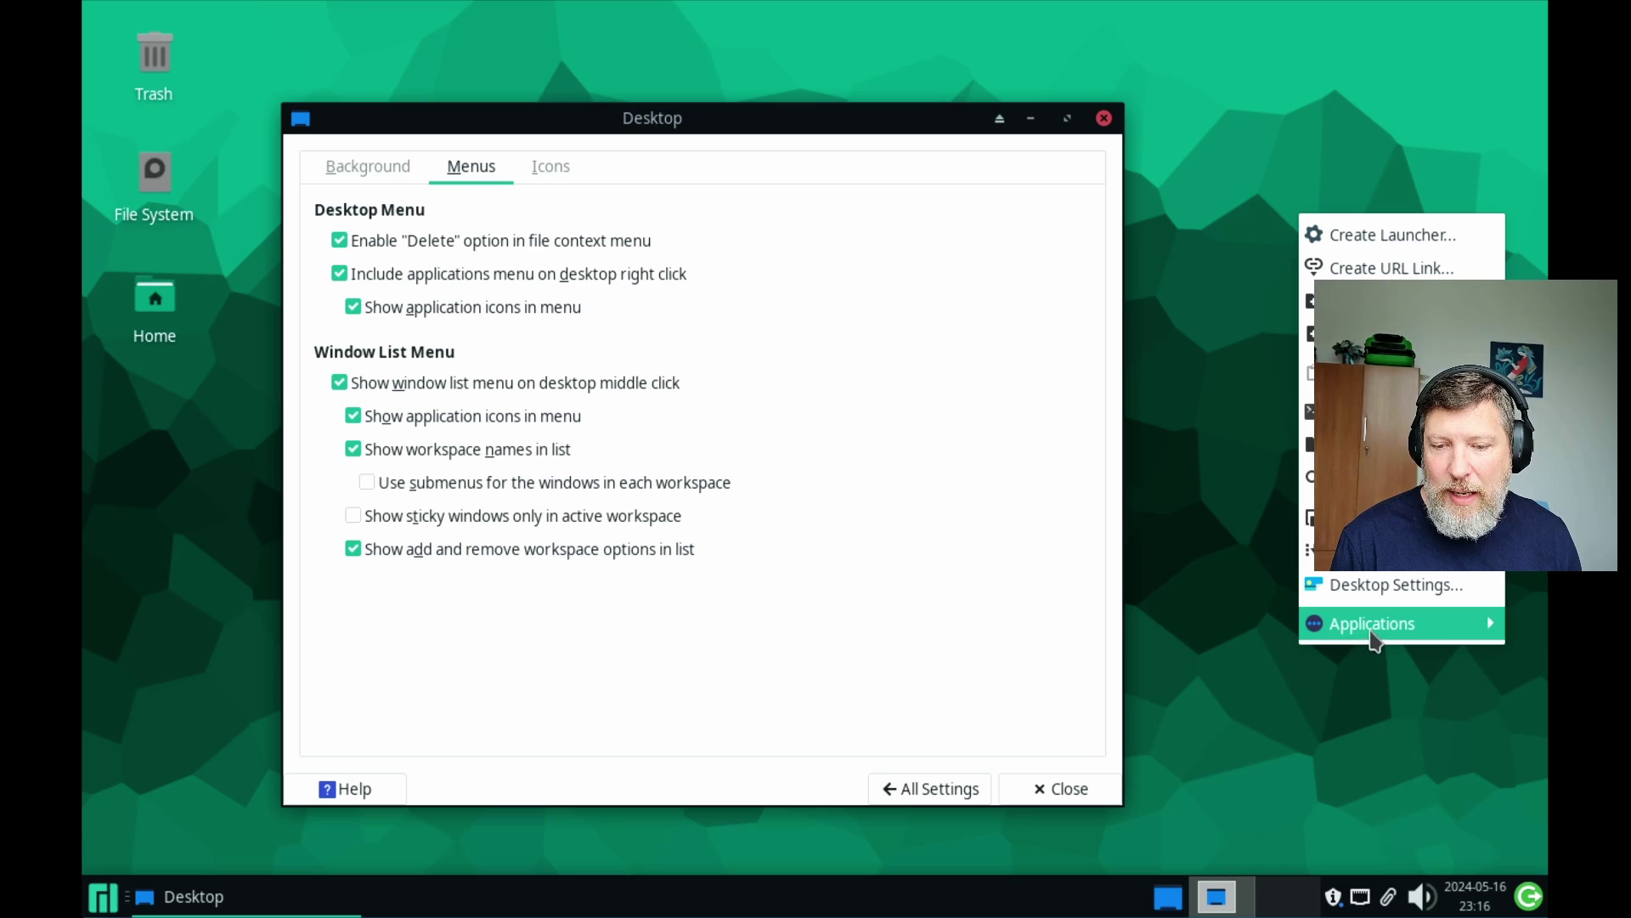
mouse_move(1372, 636)
left_click(850, 263)
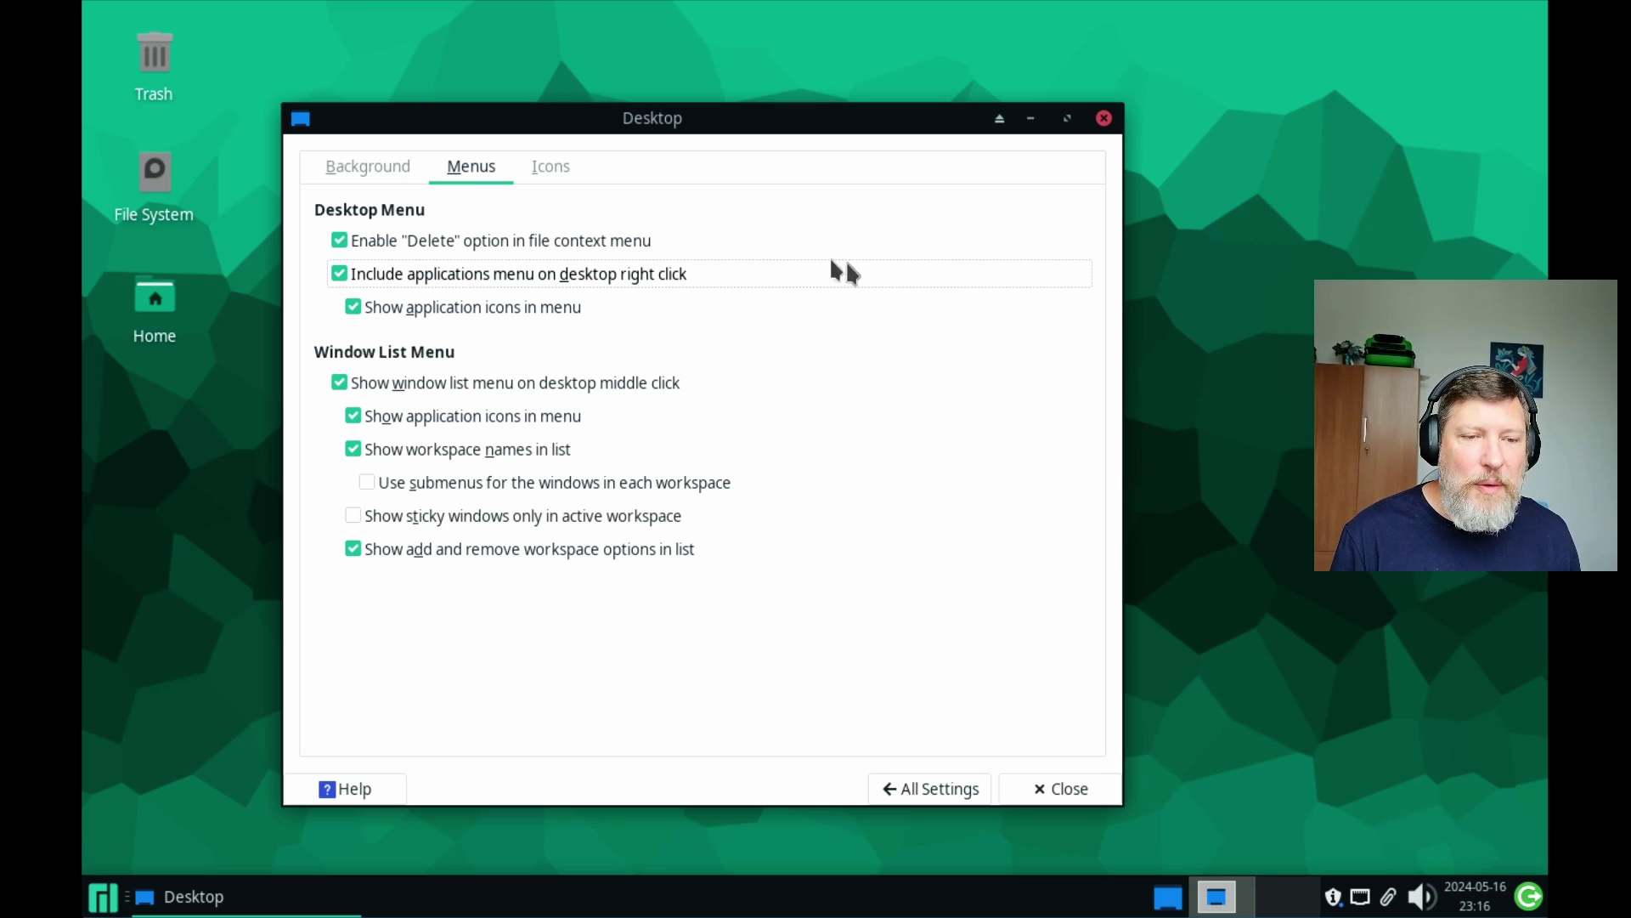
Step: Hide the Home, File System and Trash default icons from the desktop
left_click(559, 167)
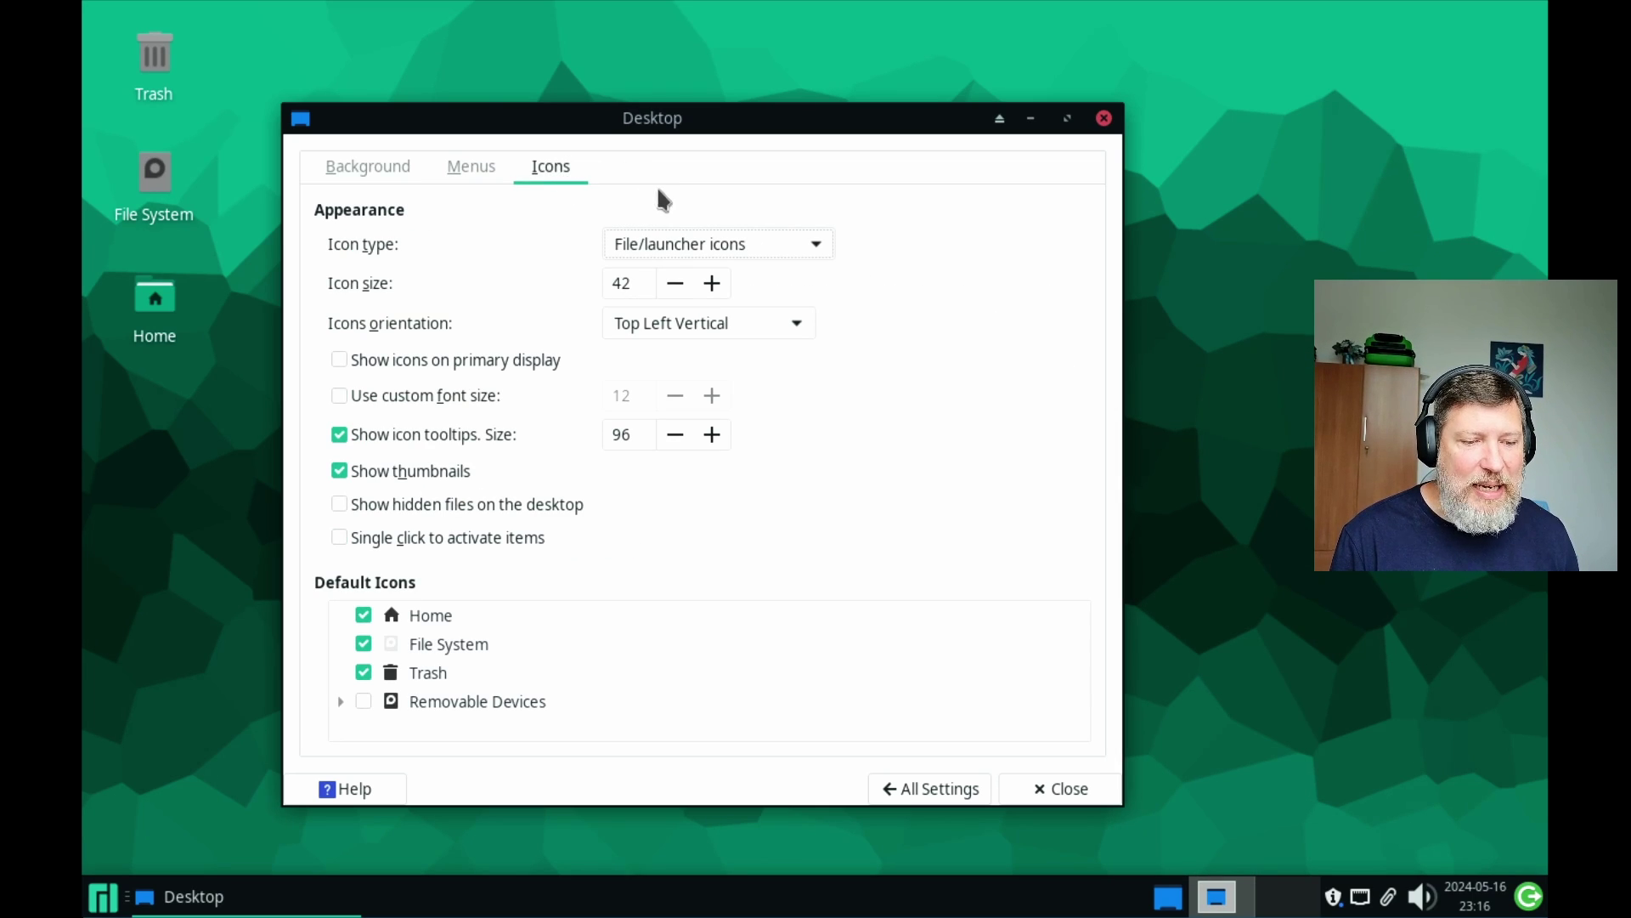
left_click(361, 615)
left_click(363, 615)
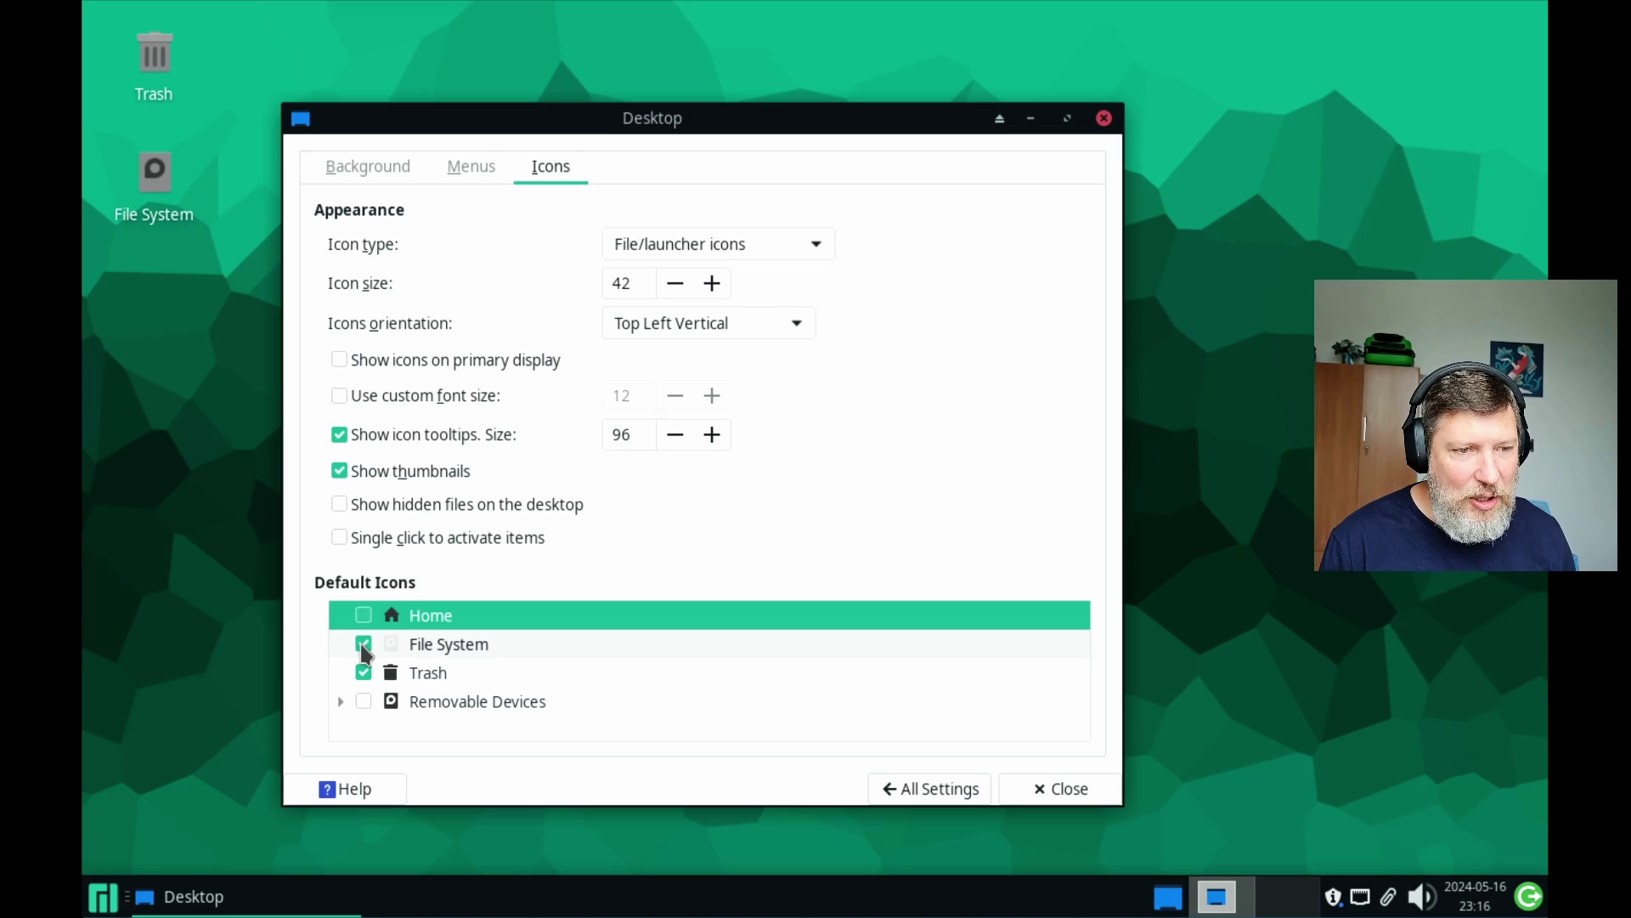
left_click(362, 645)
left_click(364, 672)
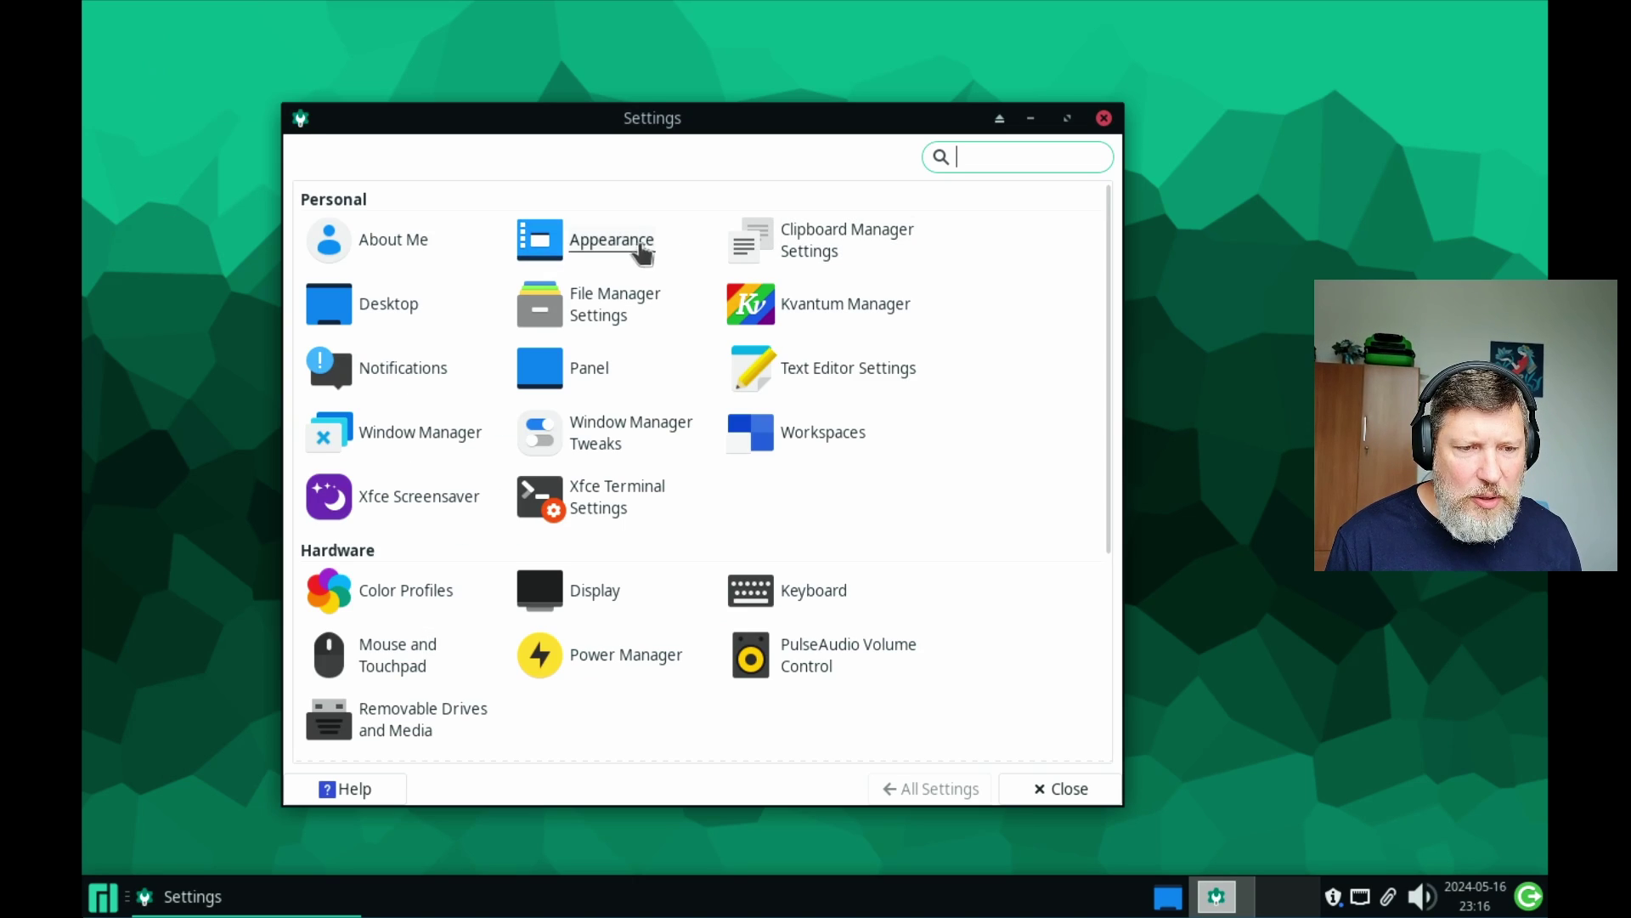
Step: Review the style themes, icons and font options in the Appearance settings, and return to the full settings list
left_click(641, 246)
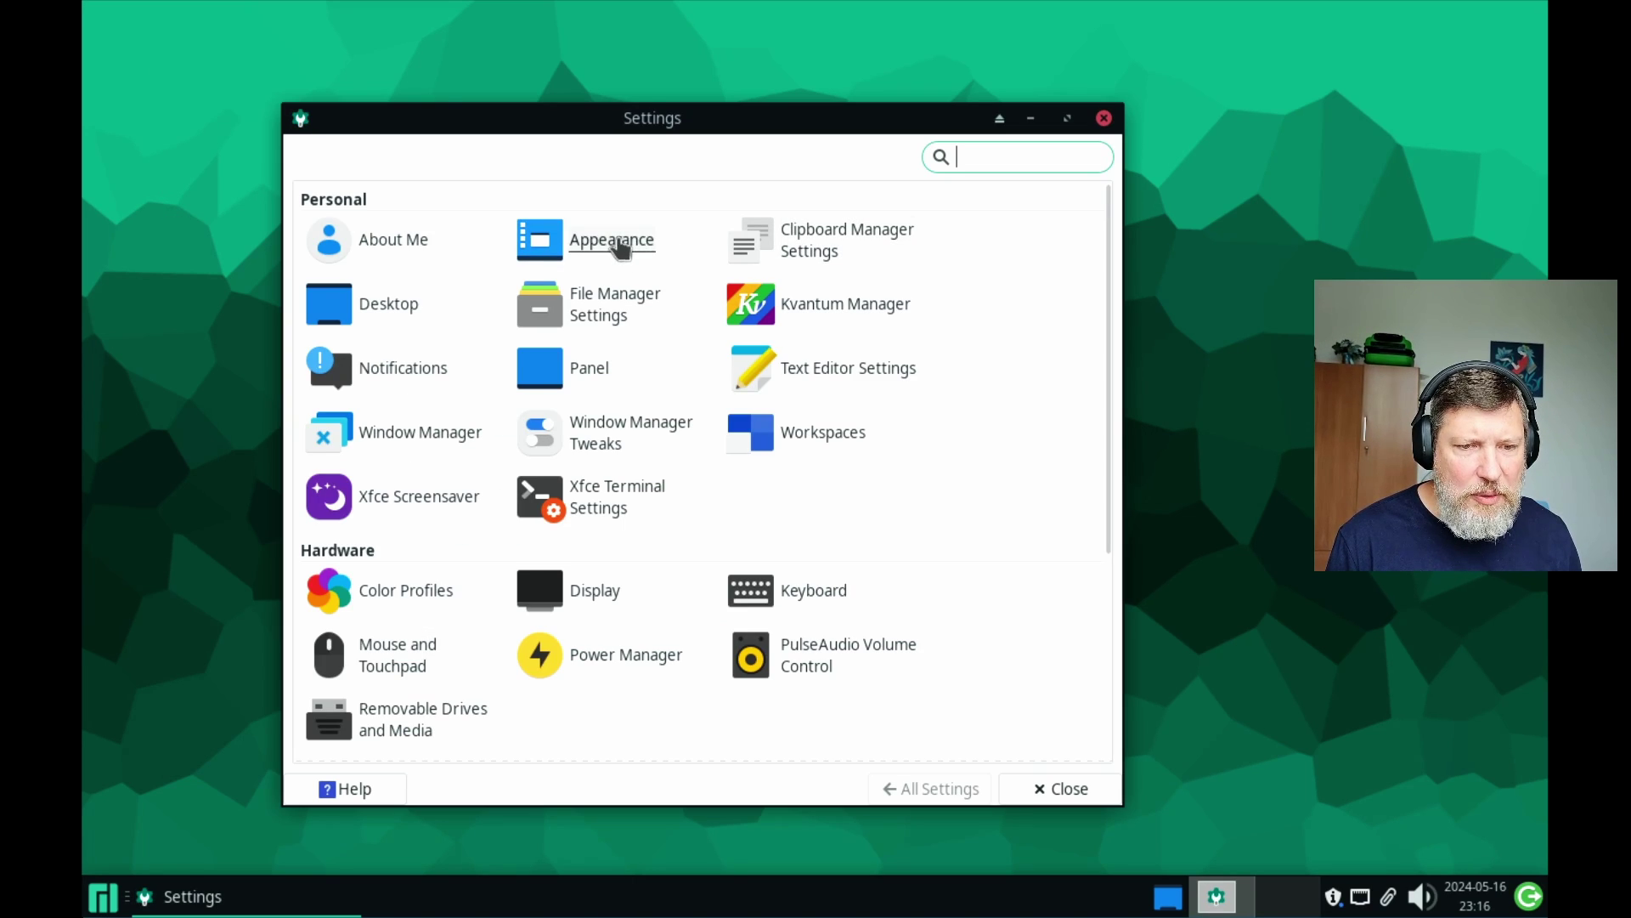
scroll(621, 242, "down", 5)
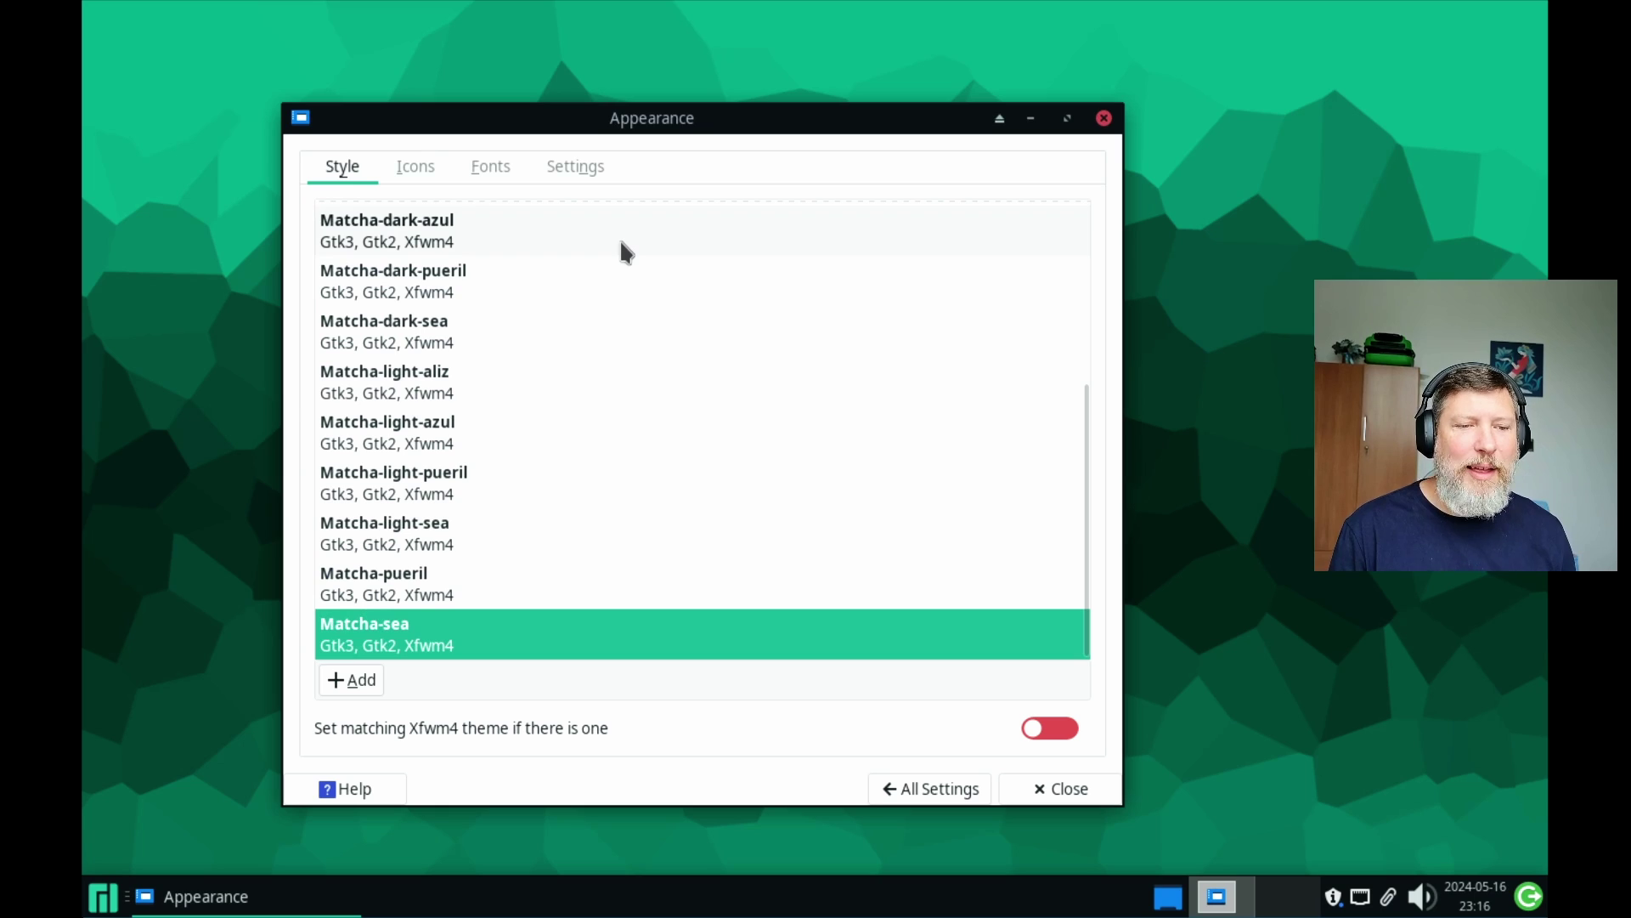
scroll(621, 242, "up", 5)
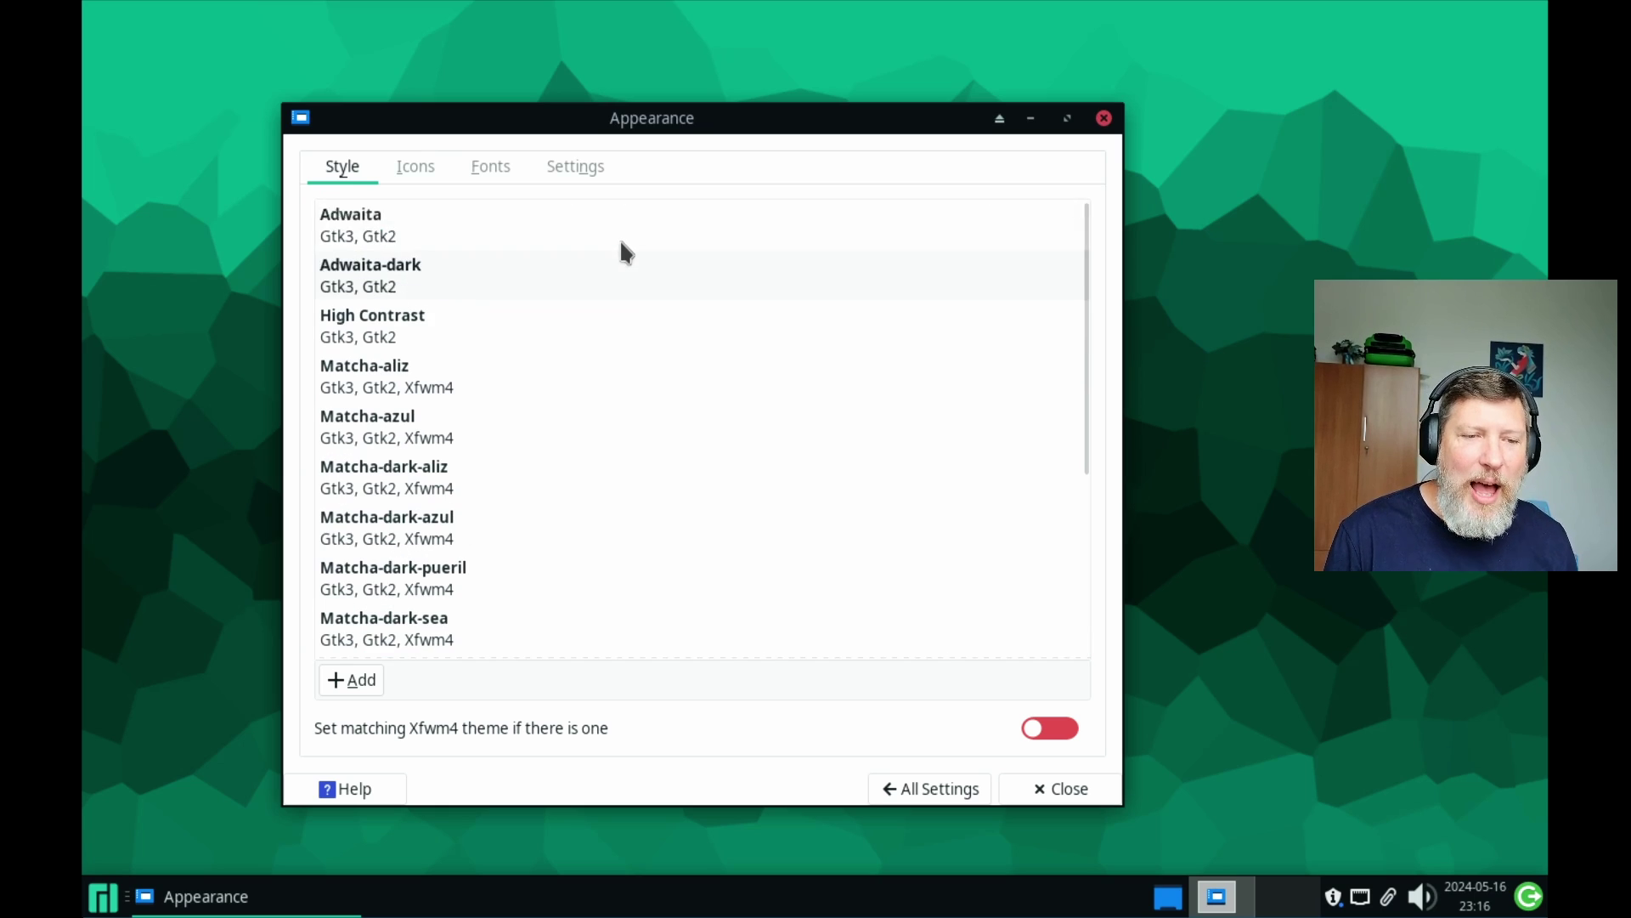
left_click(430, 165)
left_click(486, 170)
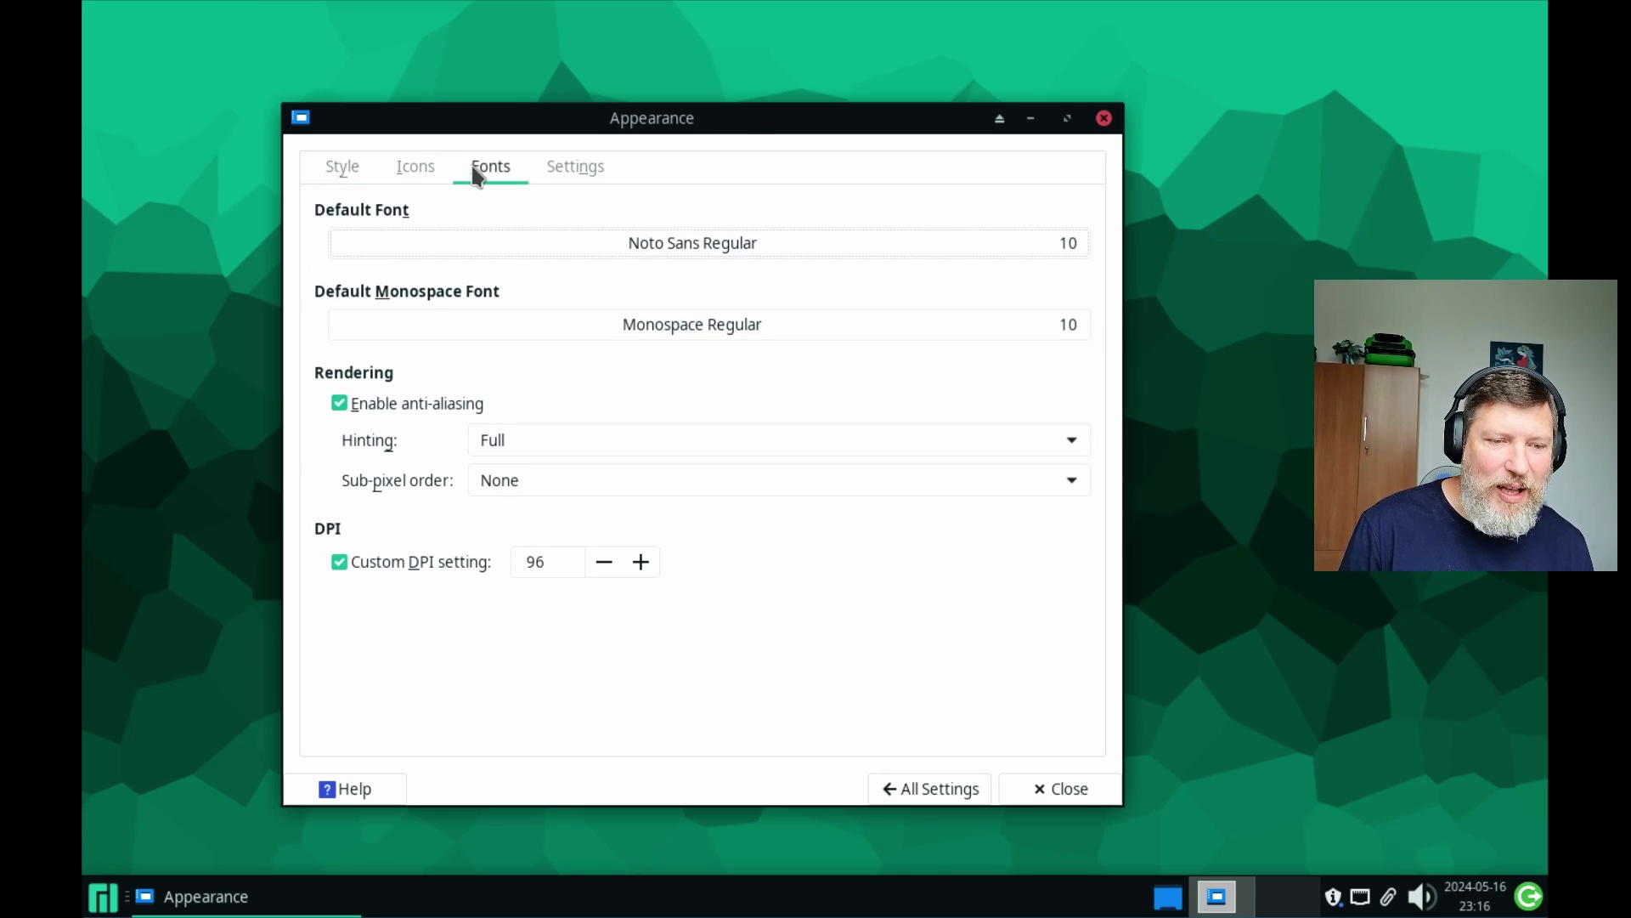
left_click(932, 788)
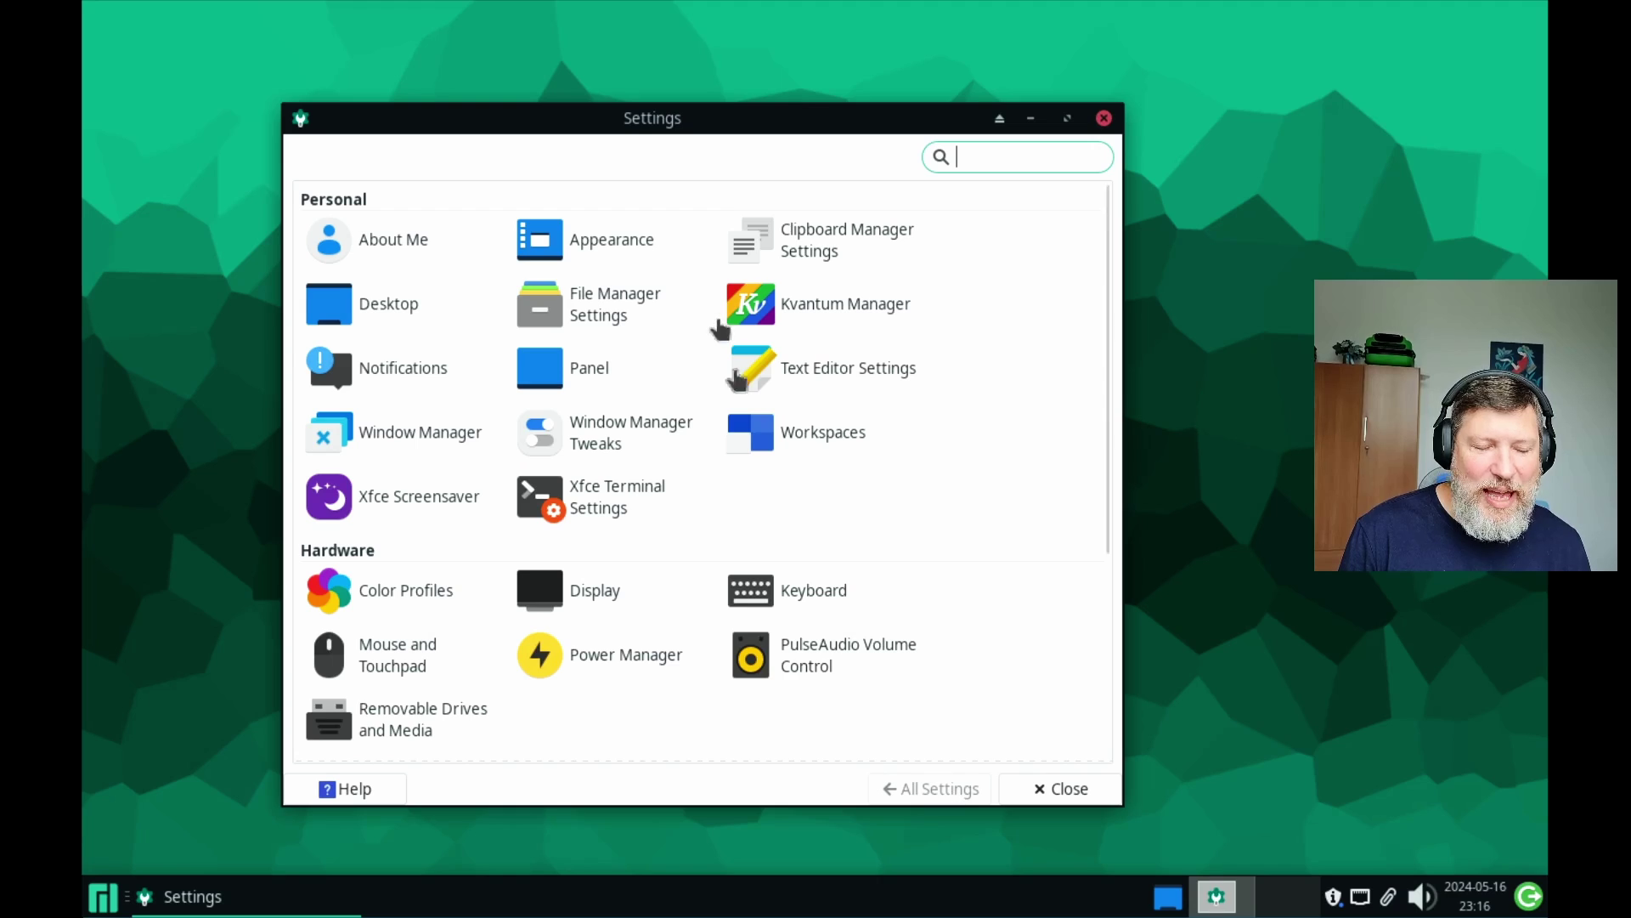
Step: Review the background style and display options of Panel 0, and return to the full settings list
left_click(600, 374)
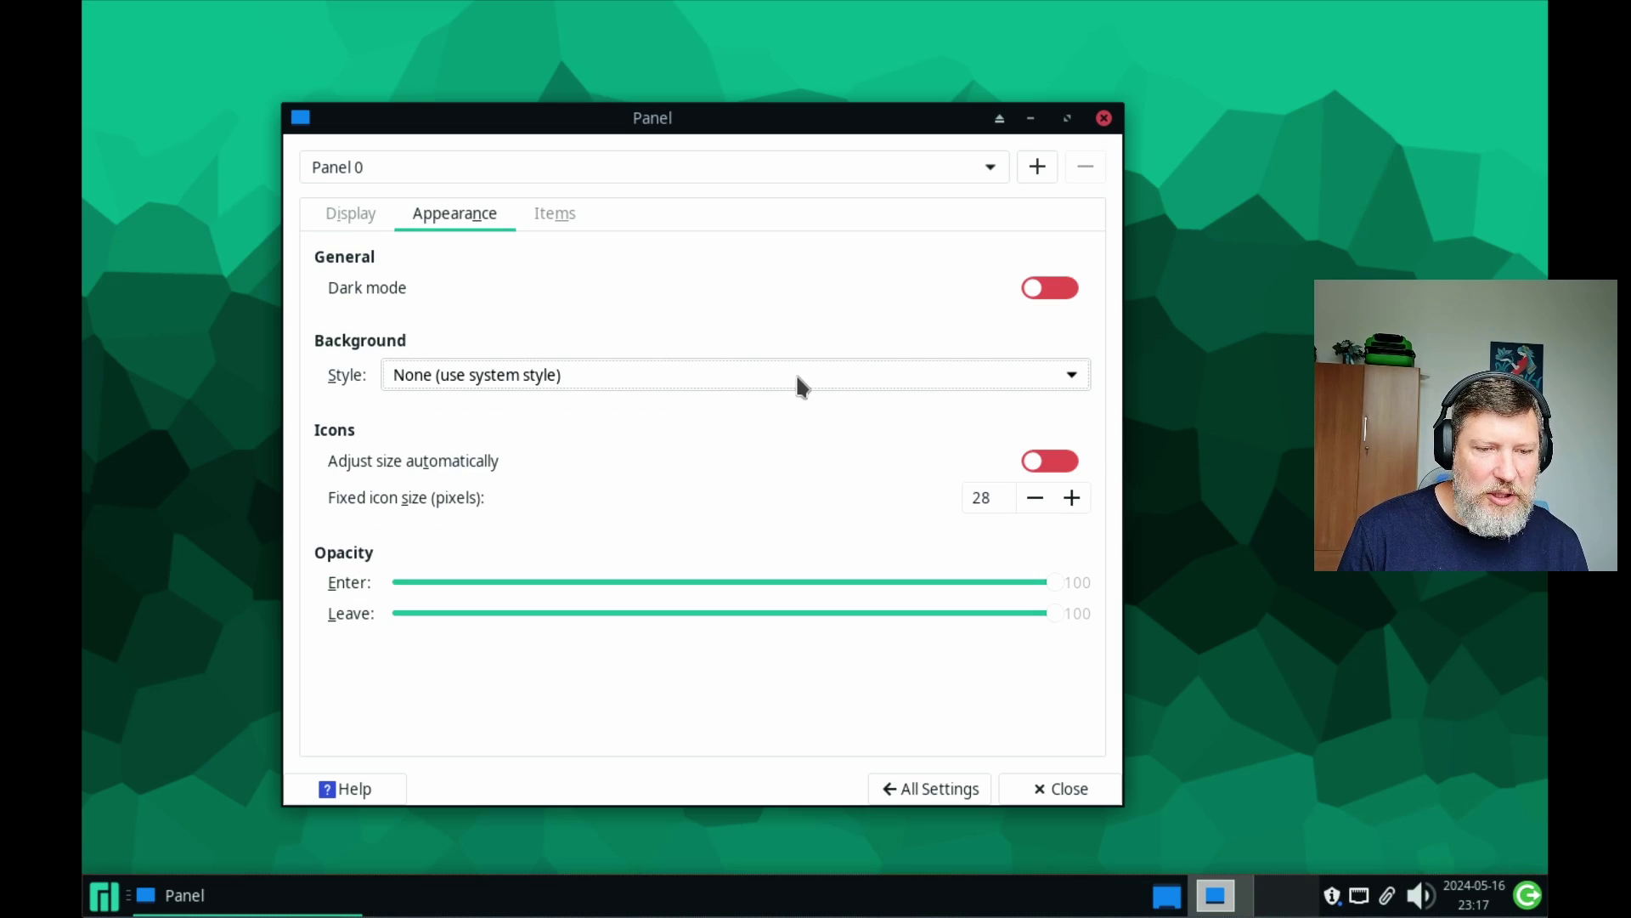
left_click(796, 374)
left_click(798, 378)
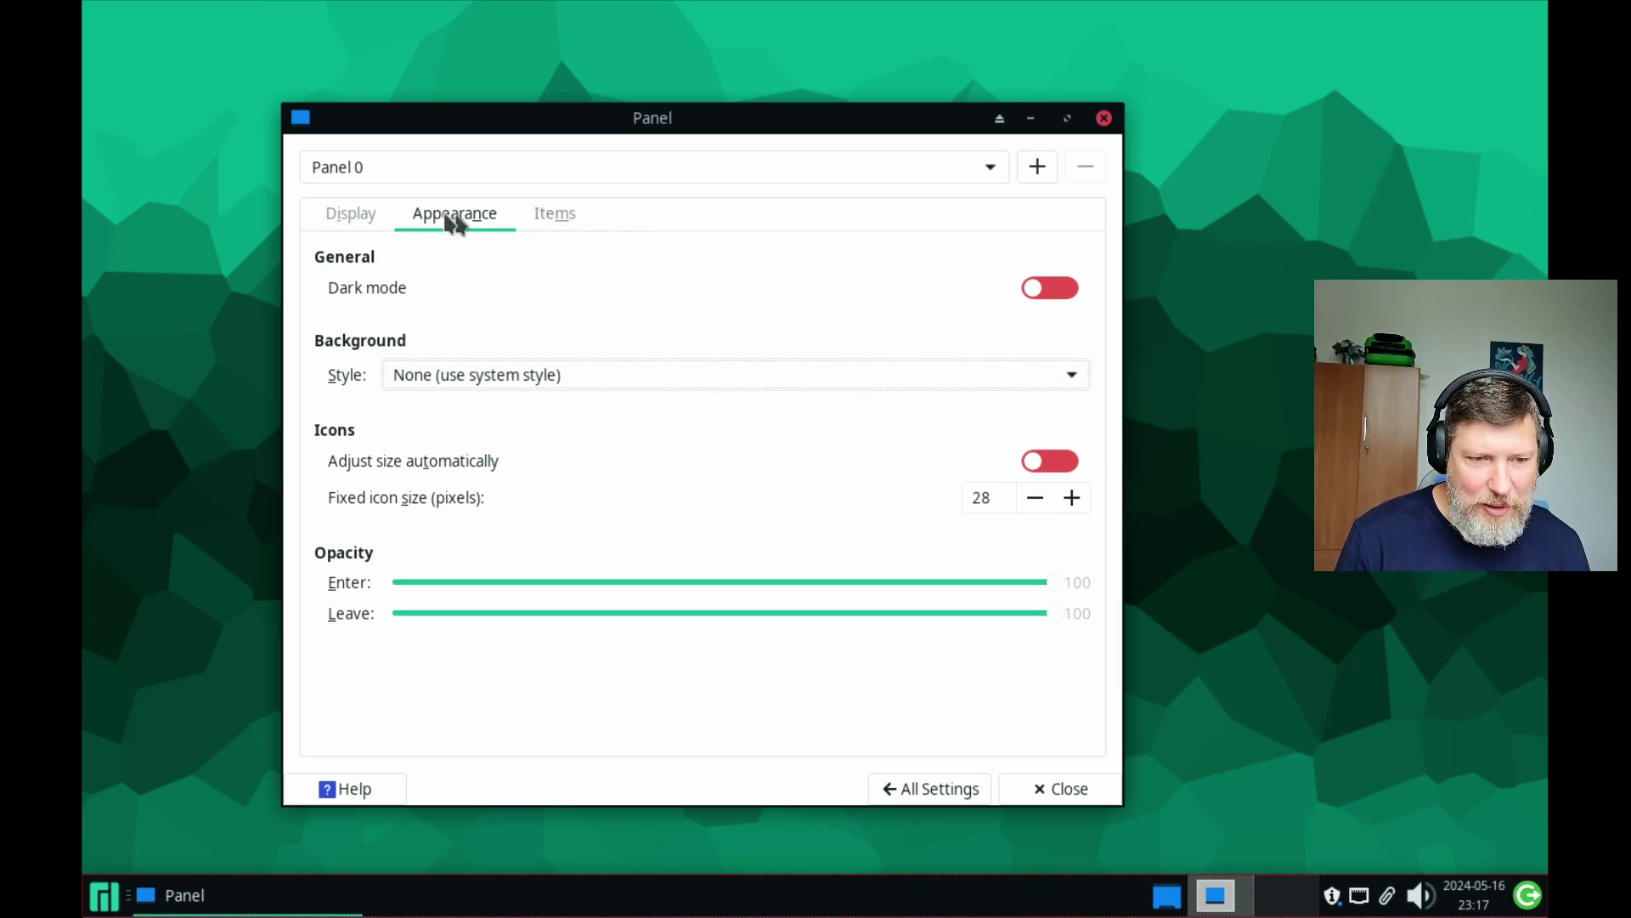
left_click(353, 213)
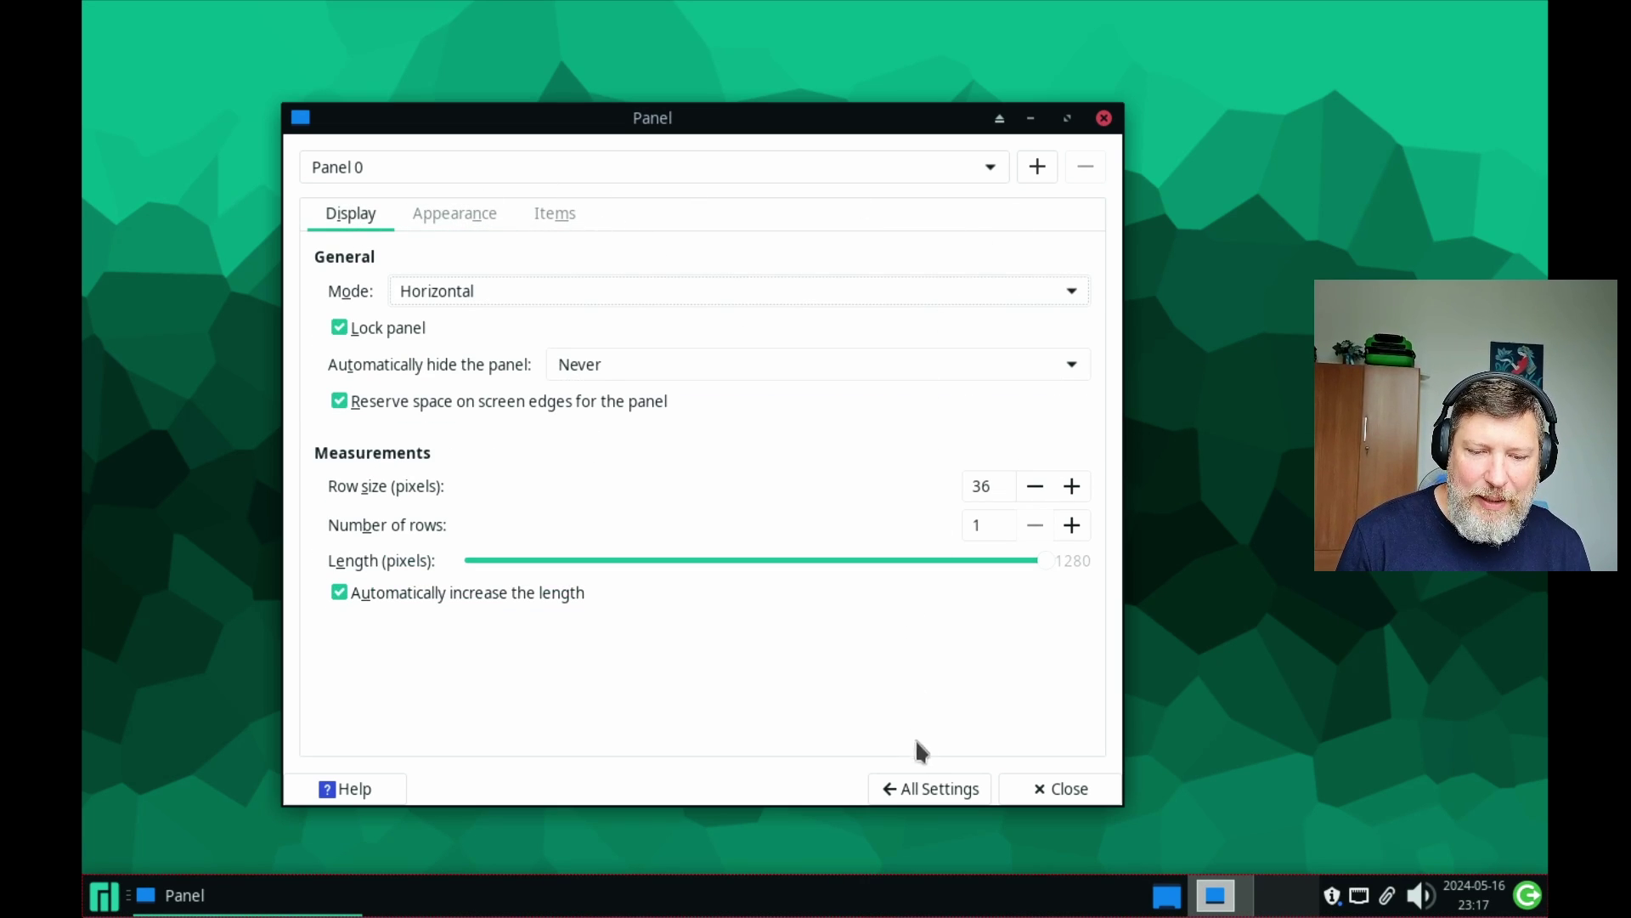
left_click(929, 788)
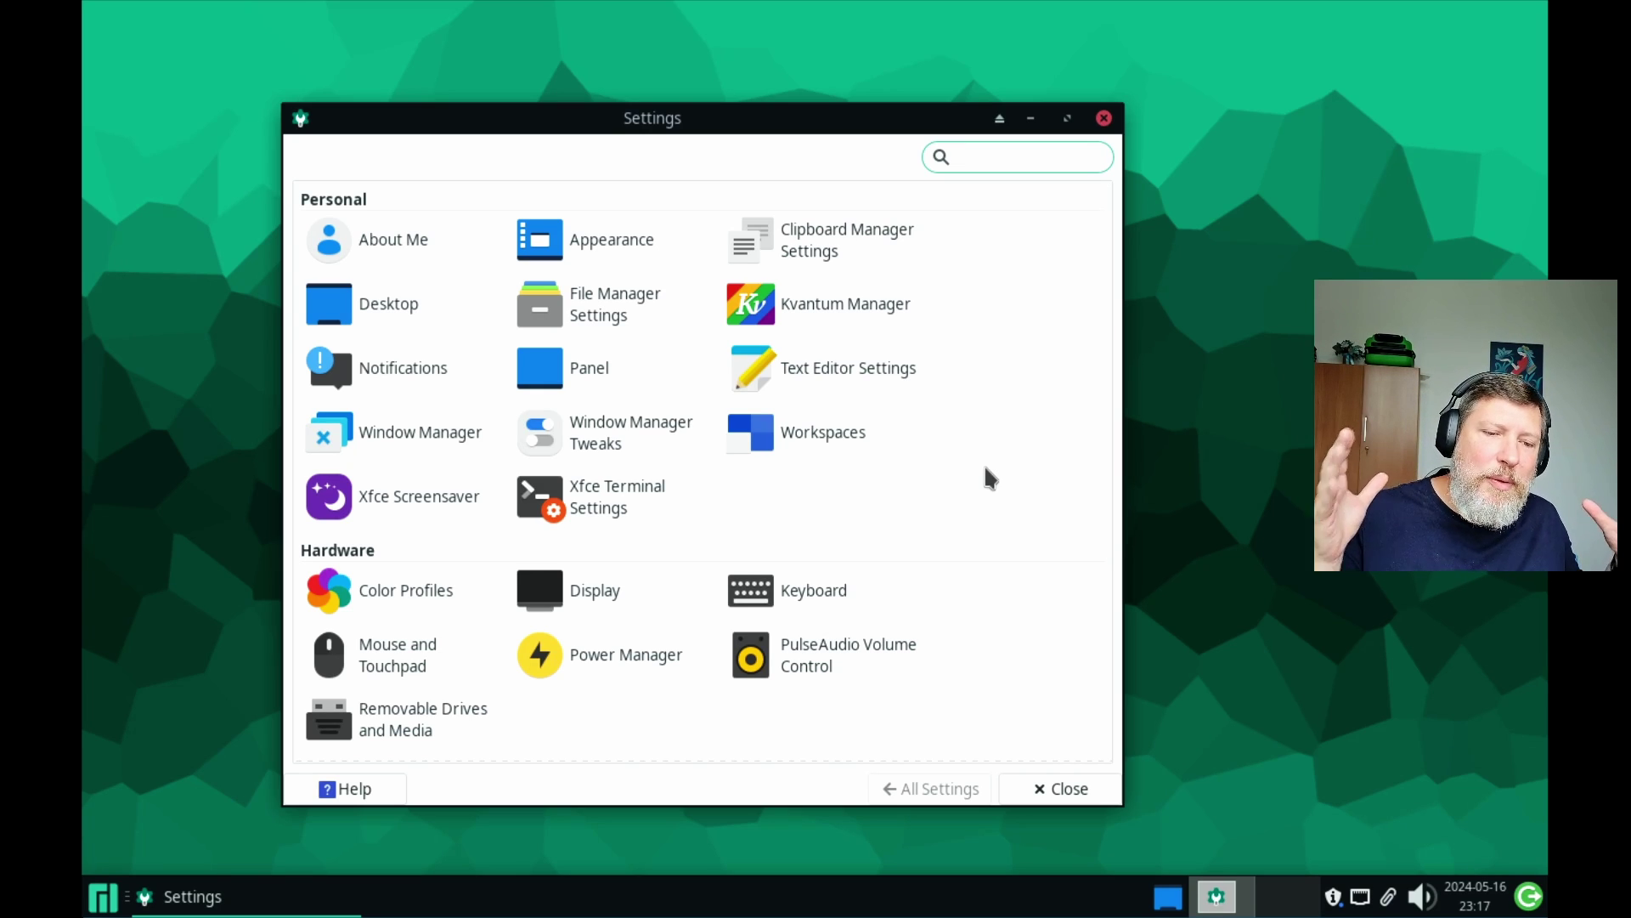
Step: Review the resolution, scale and refresh rate options in the Display settings, and return to the full settings list
scroll(930, 420, "down", 5)
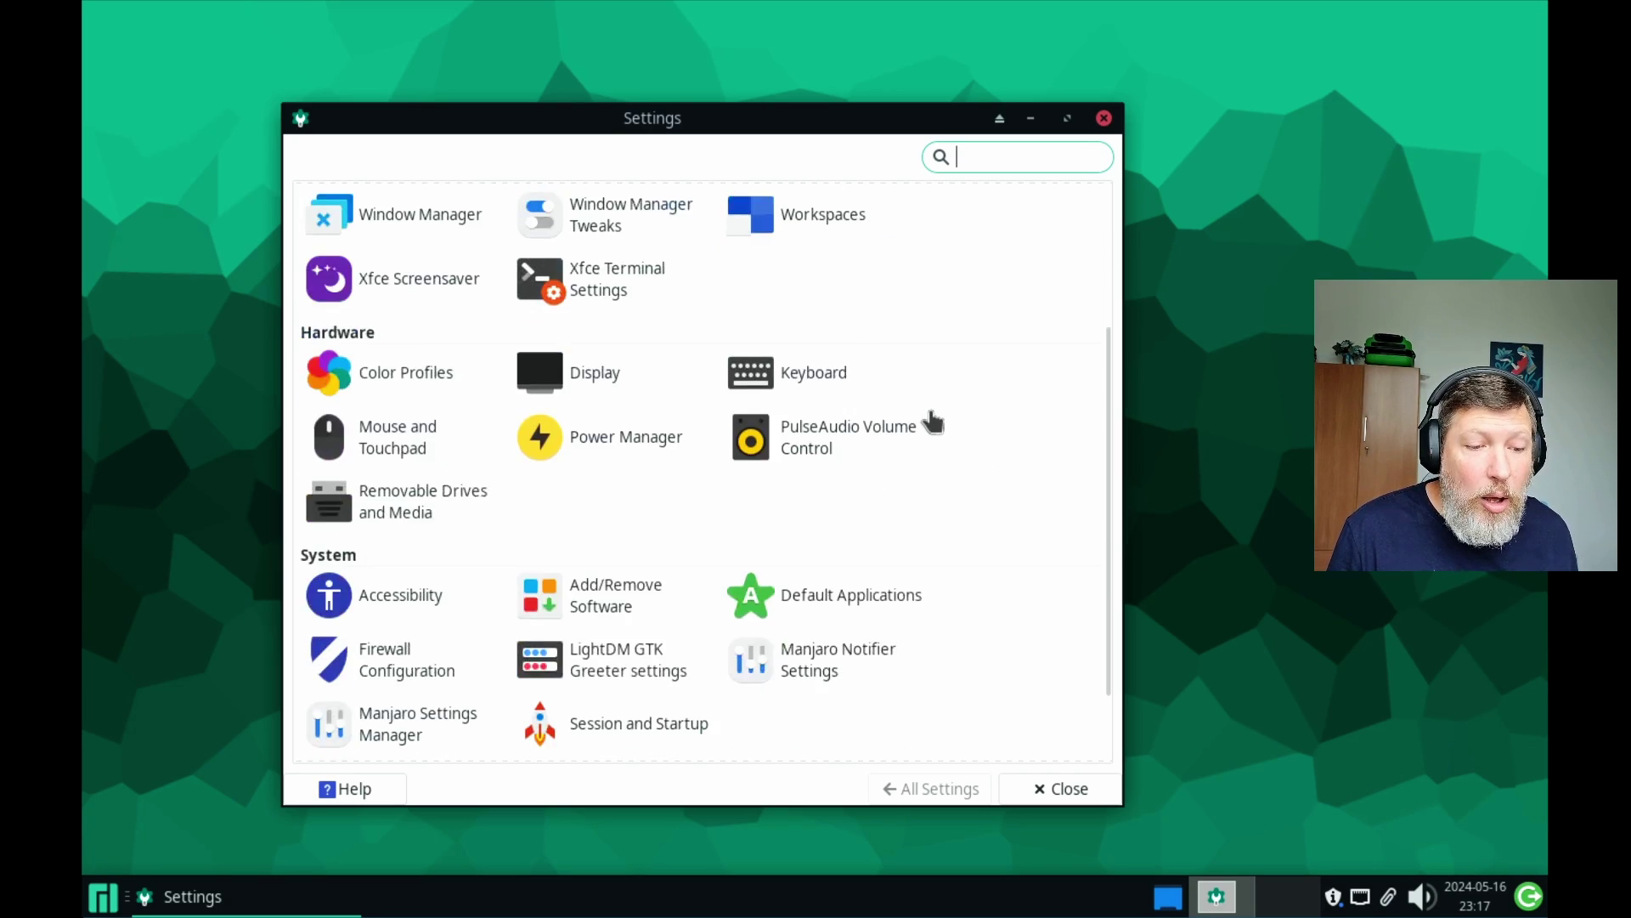
scroll(932, 423, "up", 1)
left_click(587, 338)
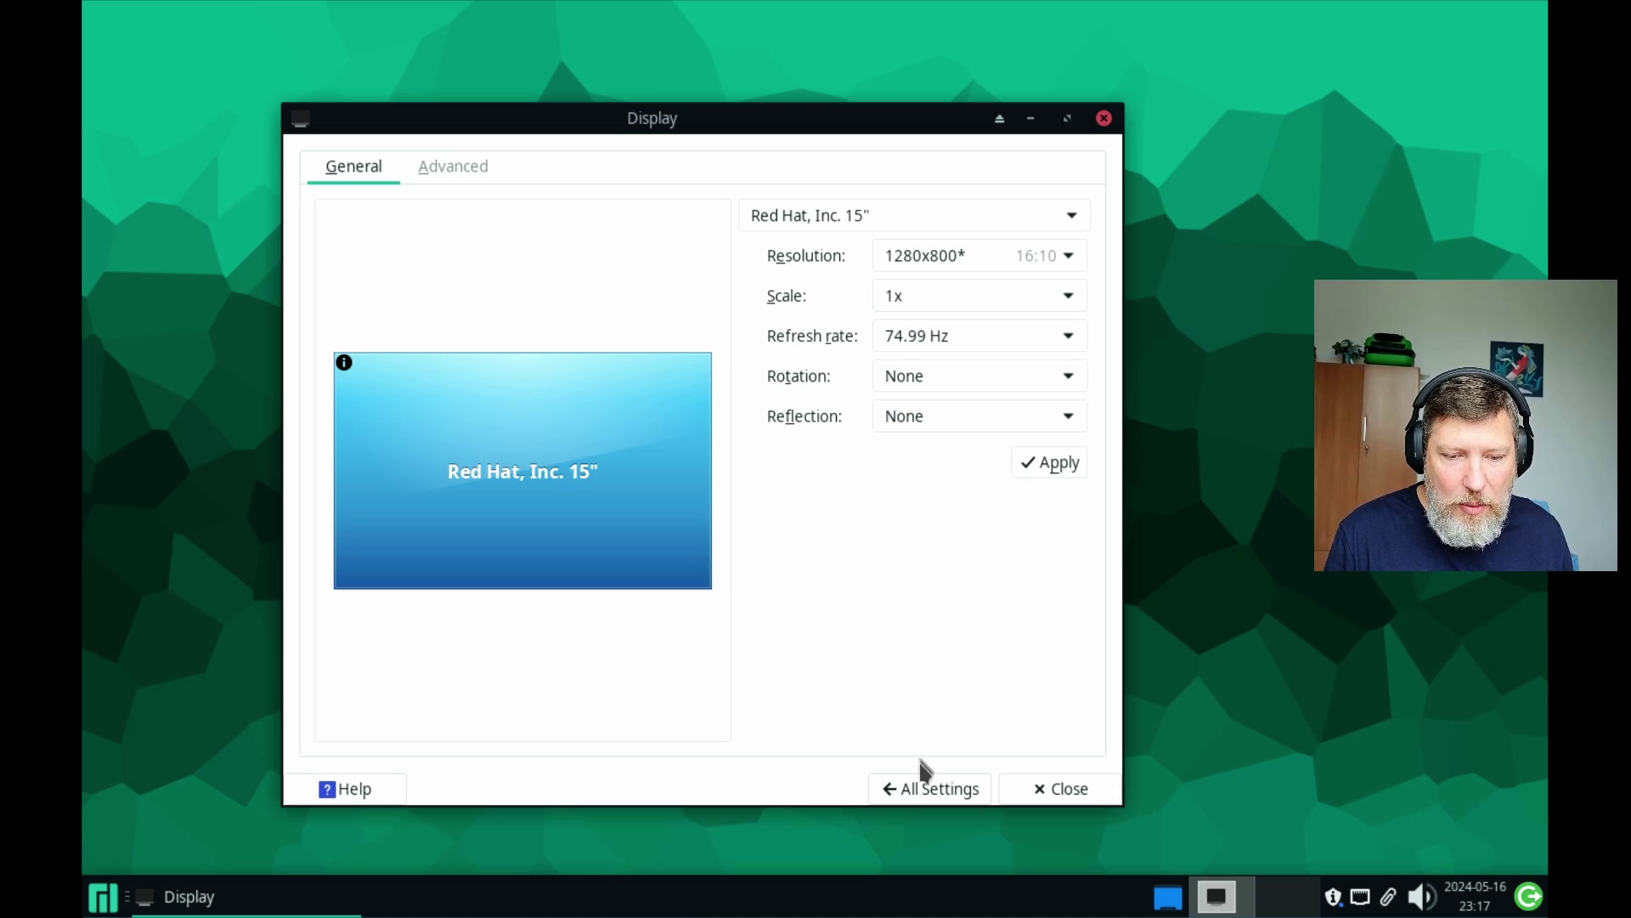
left_click(922, 788)
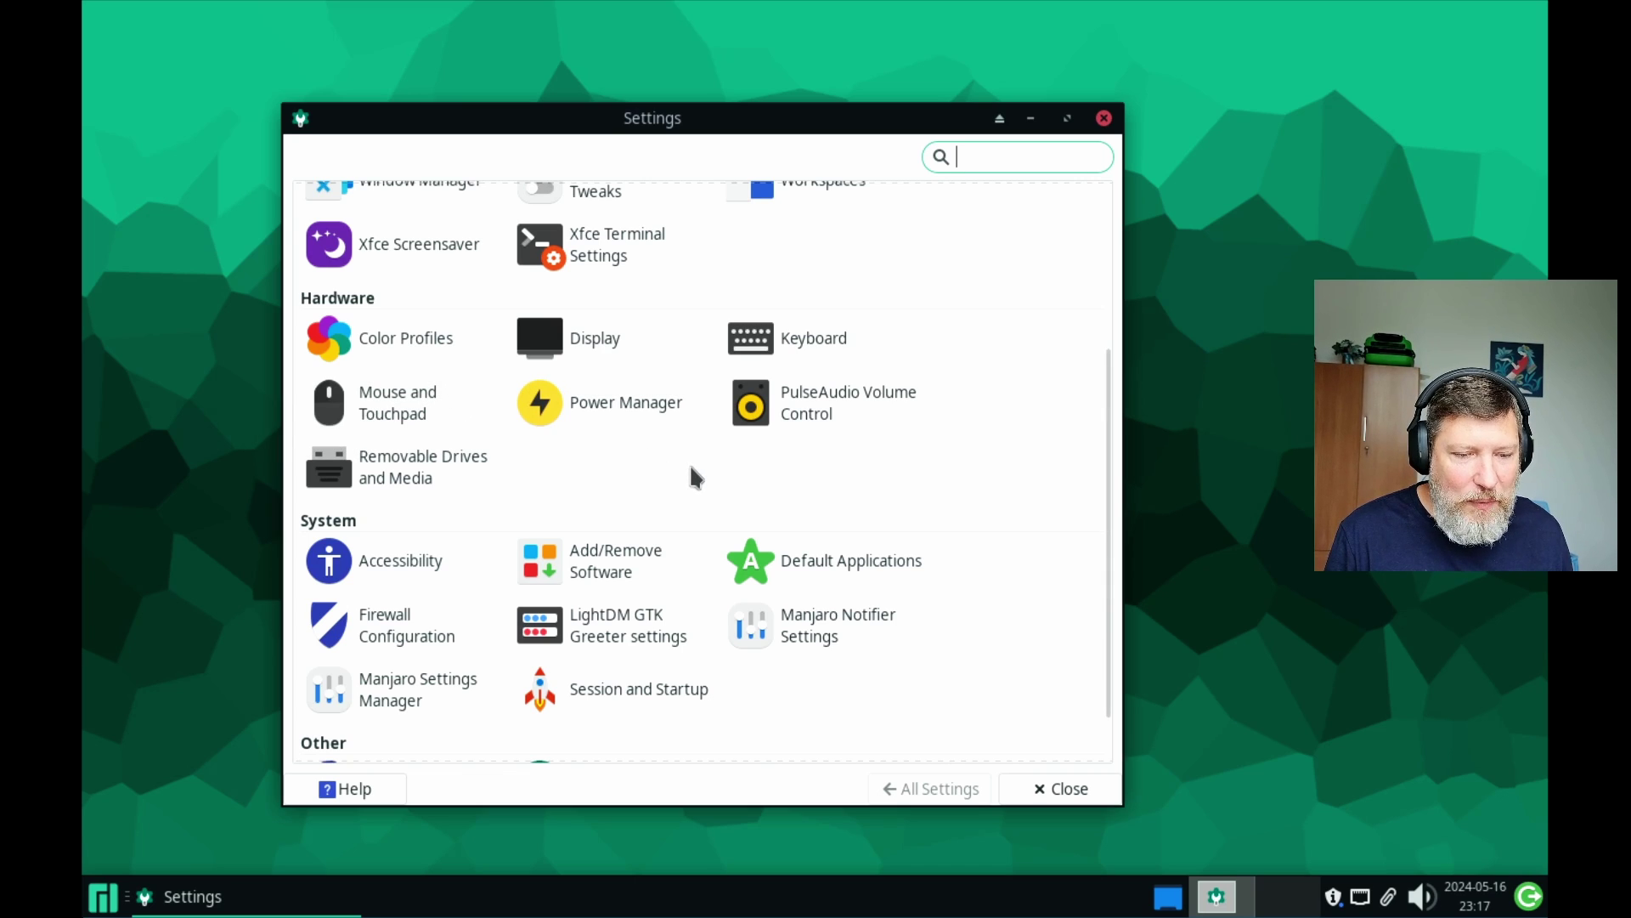
Step: Open Add/Remove Software from the System settings and move its window to uncover more of the desktop
scroll(692, 469, "down", 1)
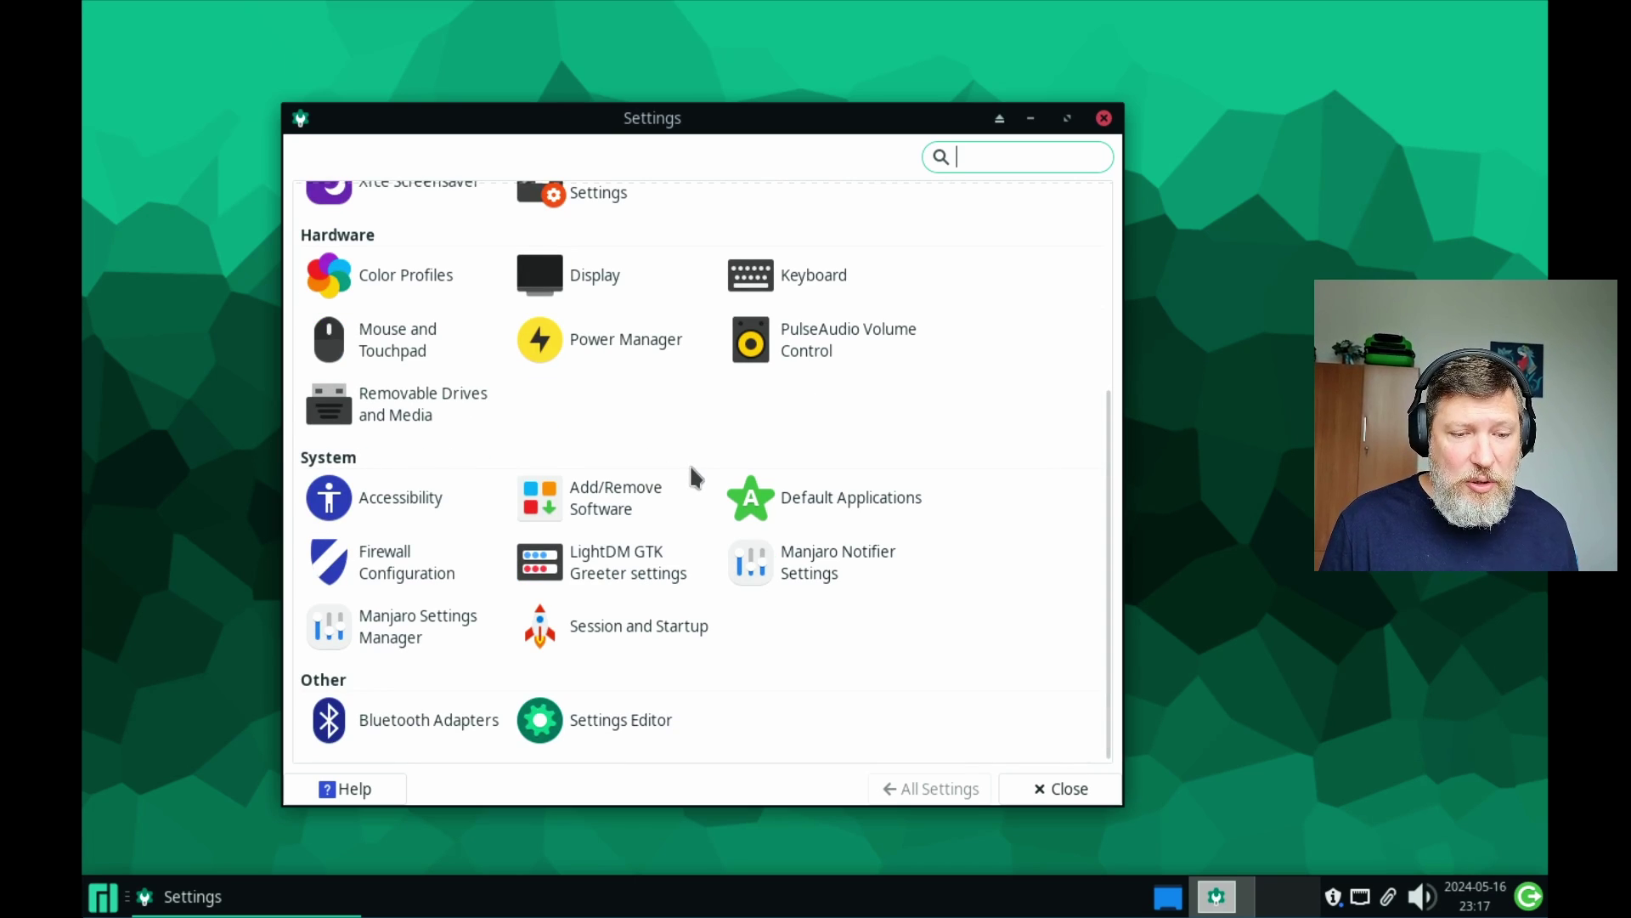
left_click(606, 506)
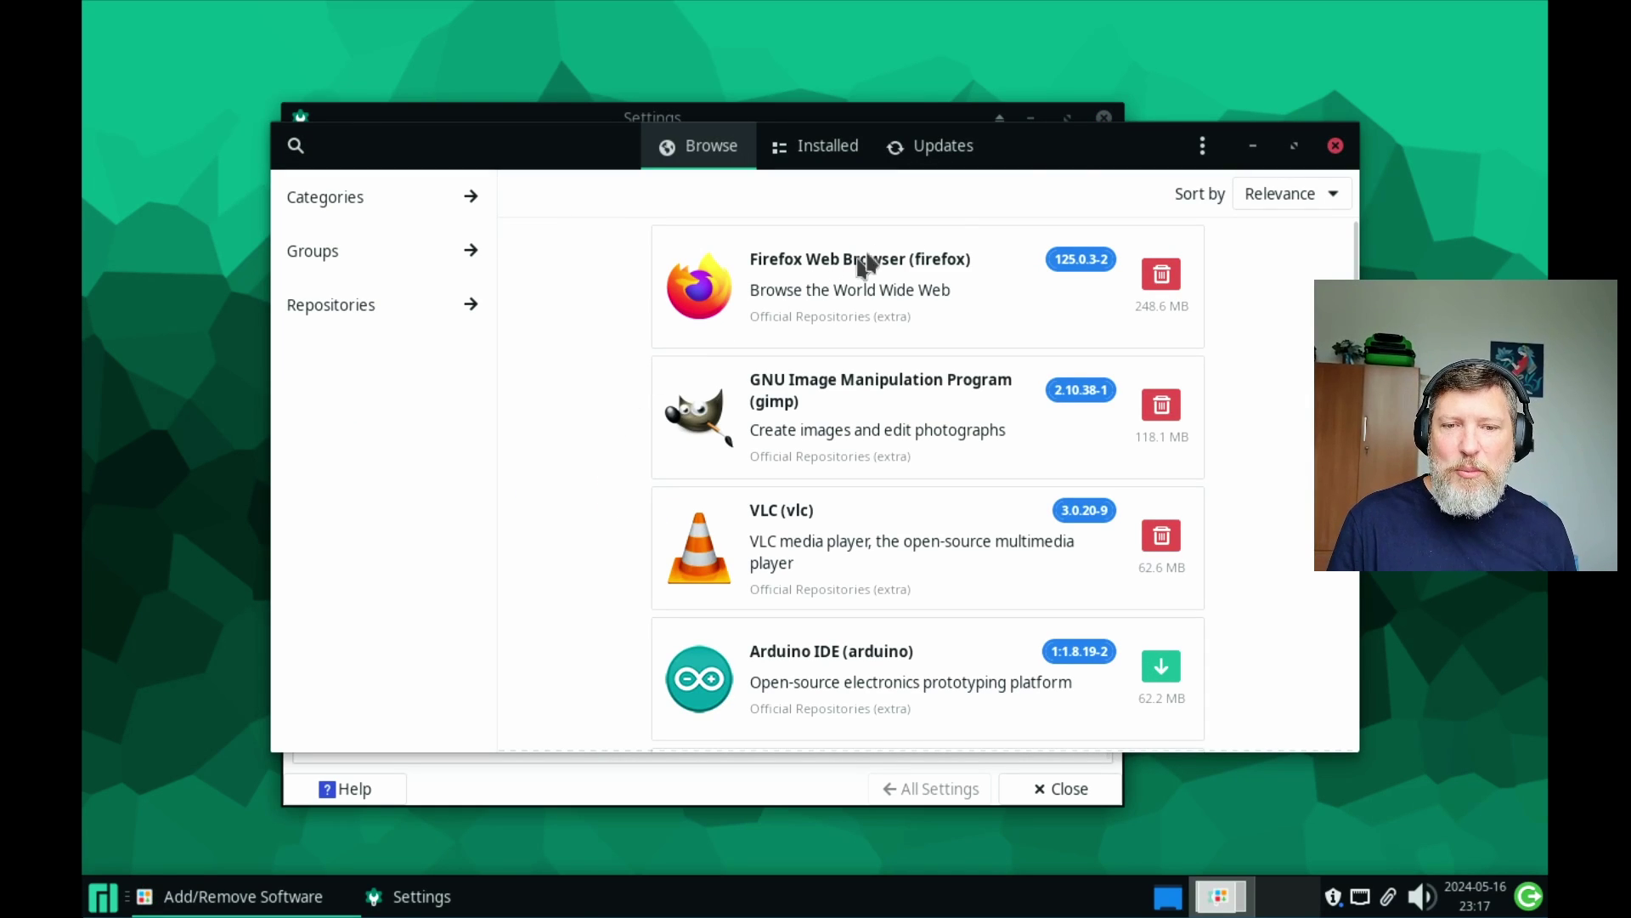
left_click_drag(1100, 146, 1022, 78)
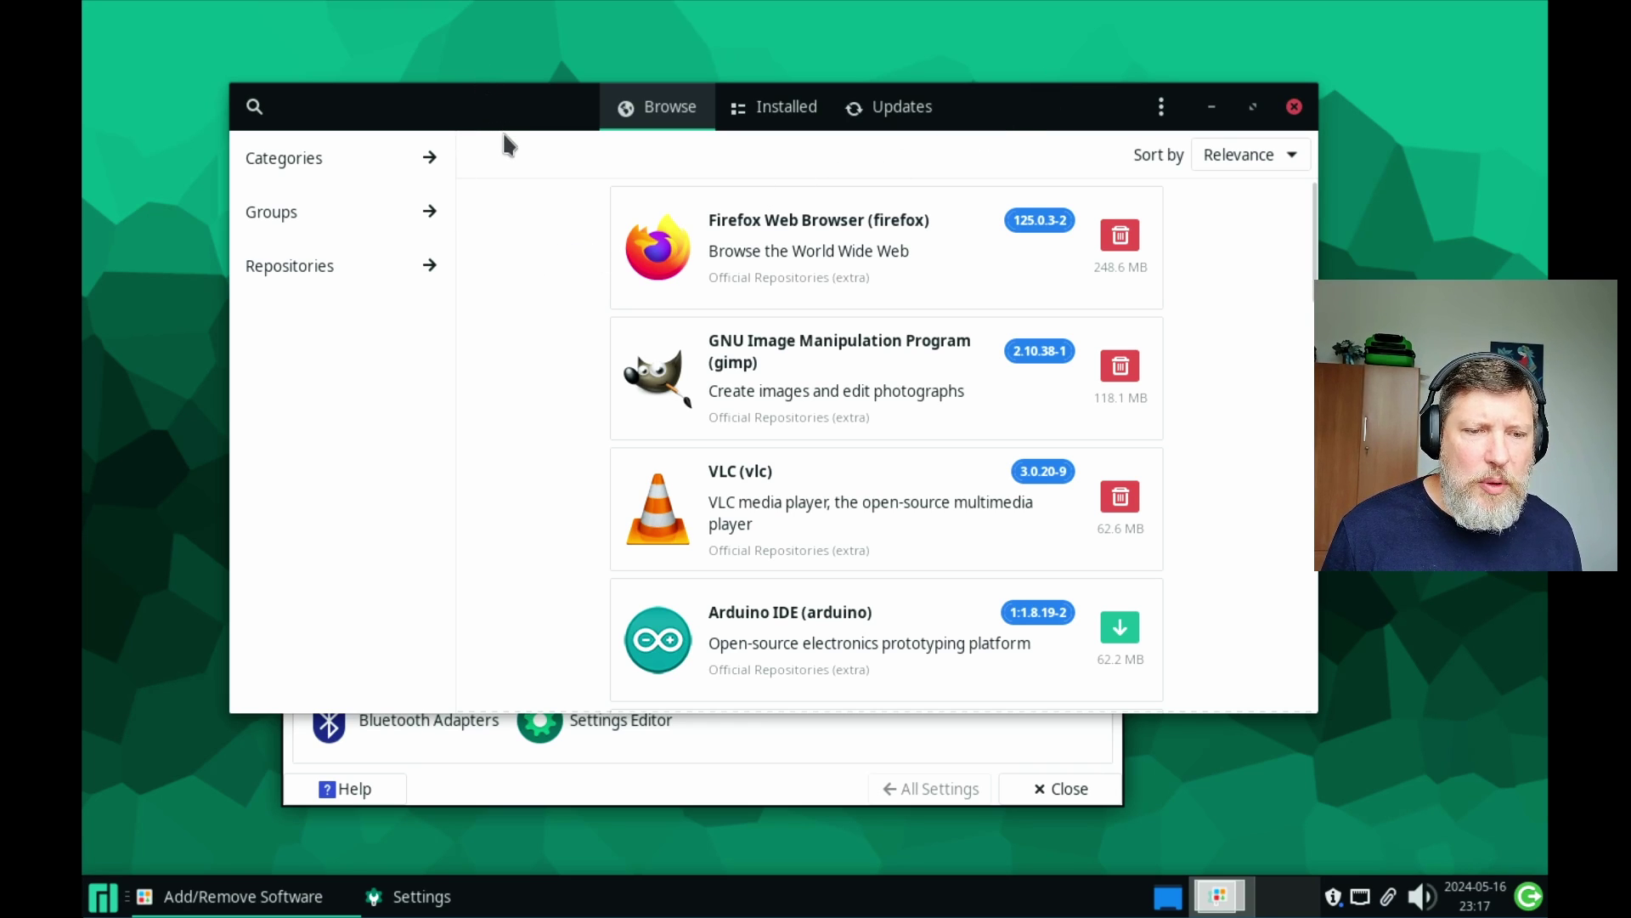
Step: Examine the desktop context menu's Applications list, including the Settings, Multimedia and Graphics categories, and dismiss the menu
right_click(502, 37)
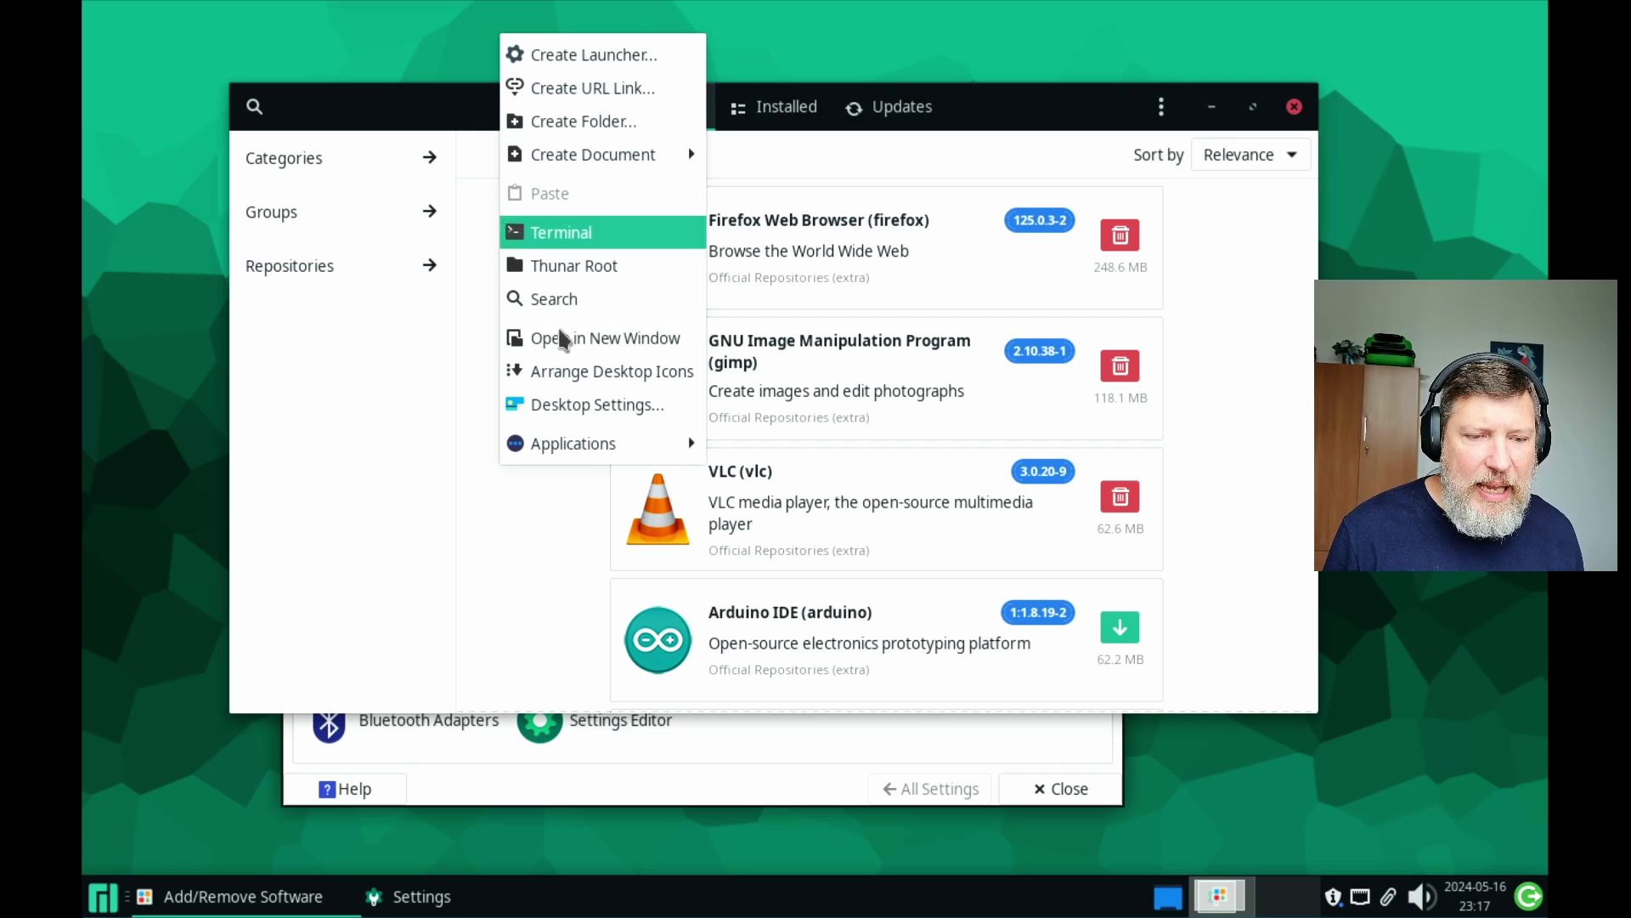
mouse_move(565, 445)
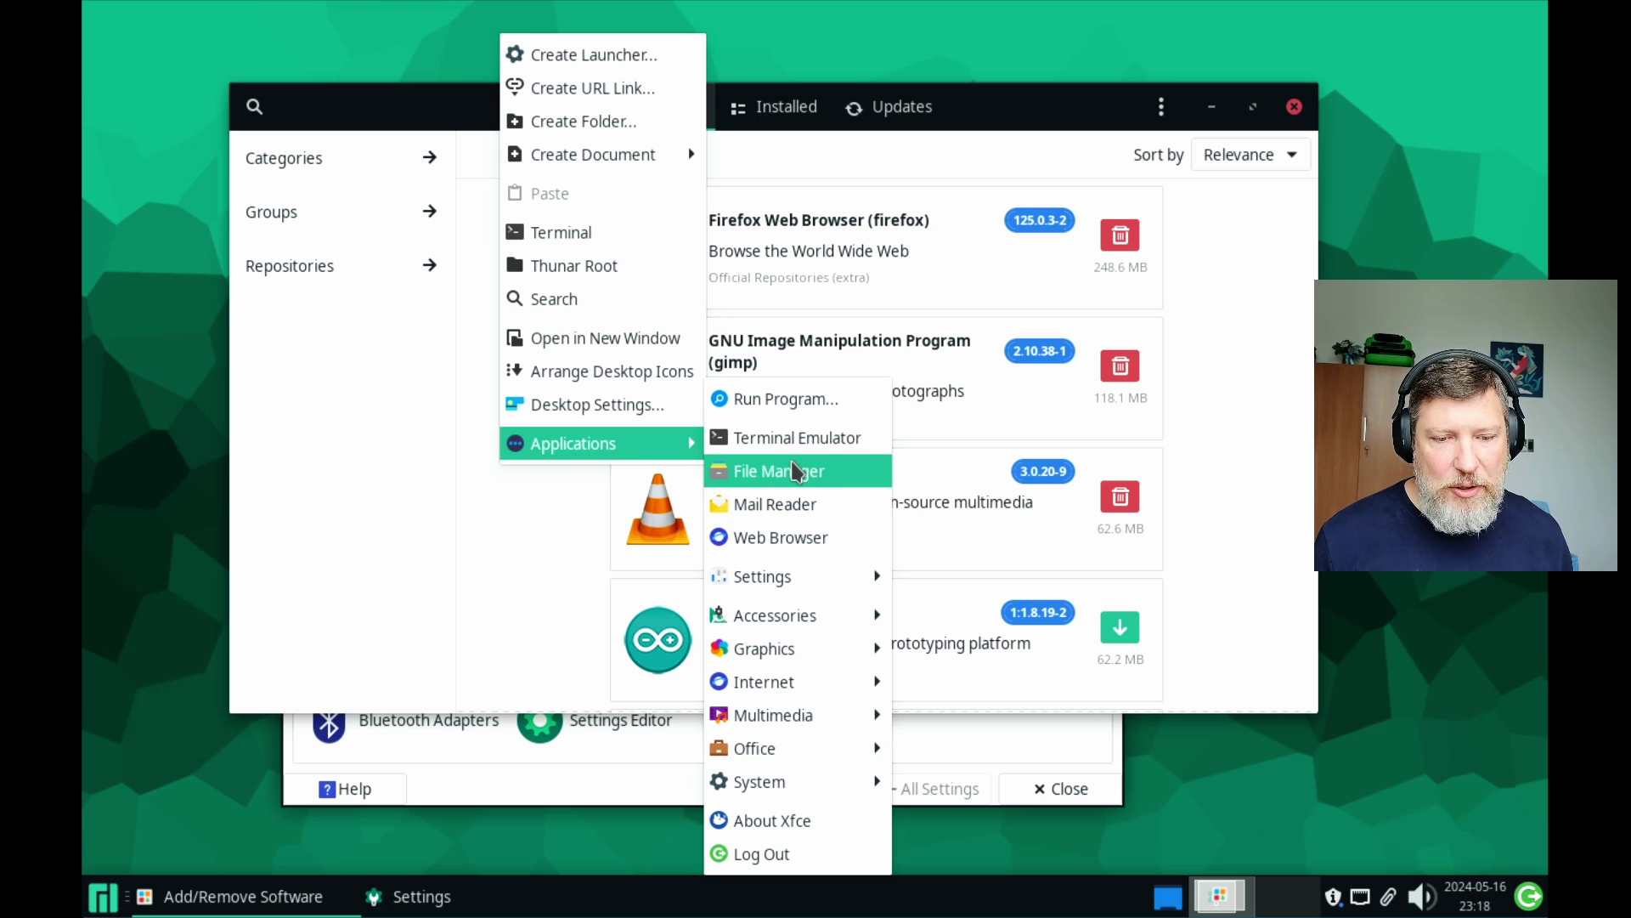
mouse_move(816, 579)
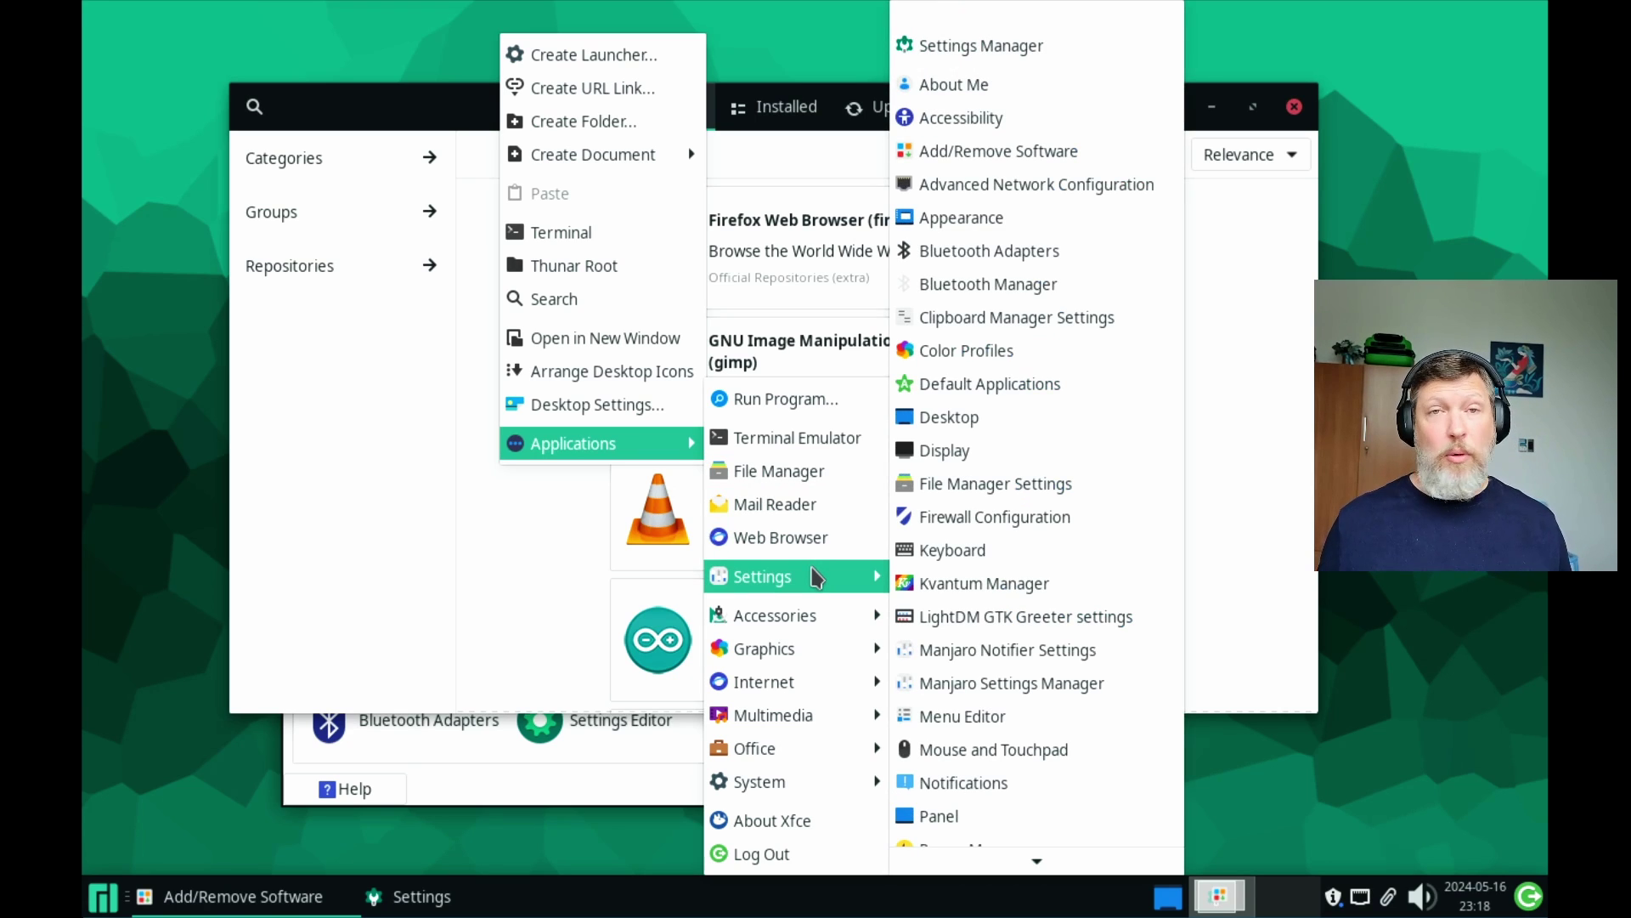
mouse_move(814, 759)
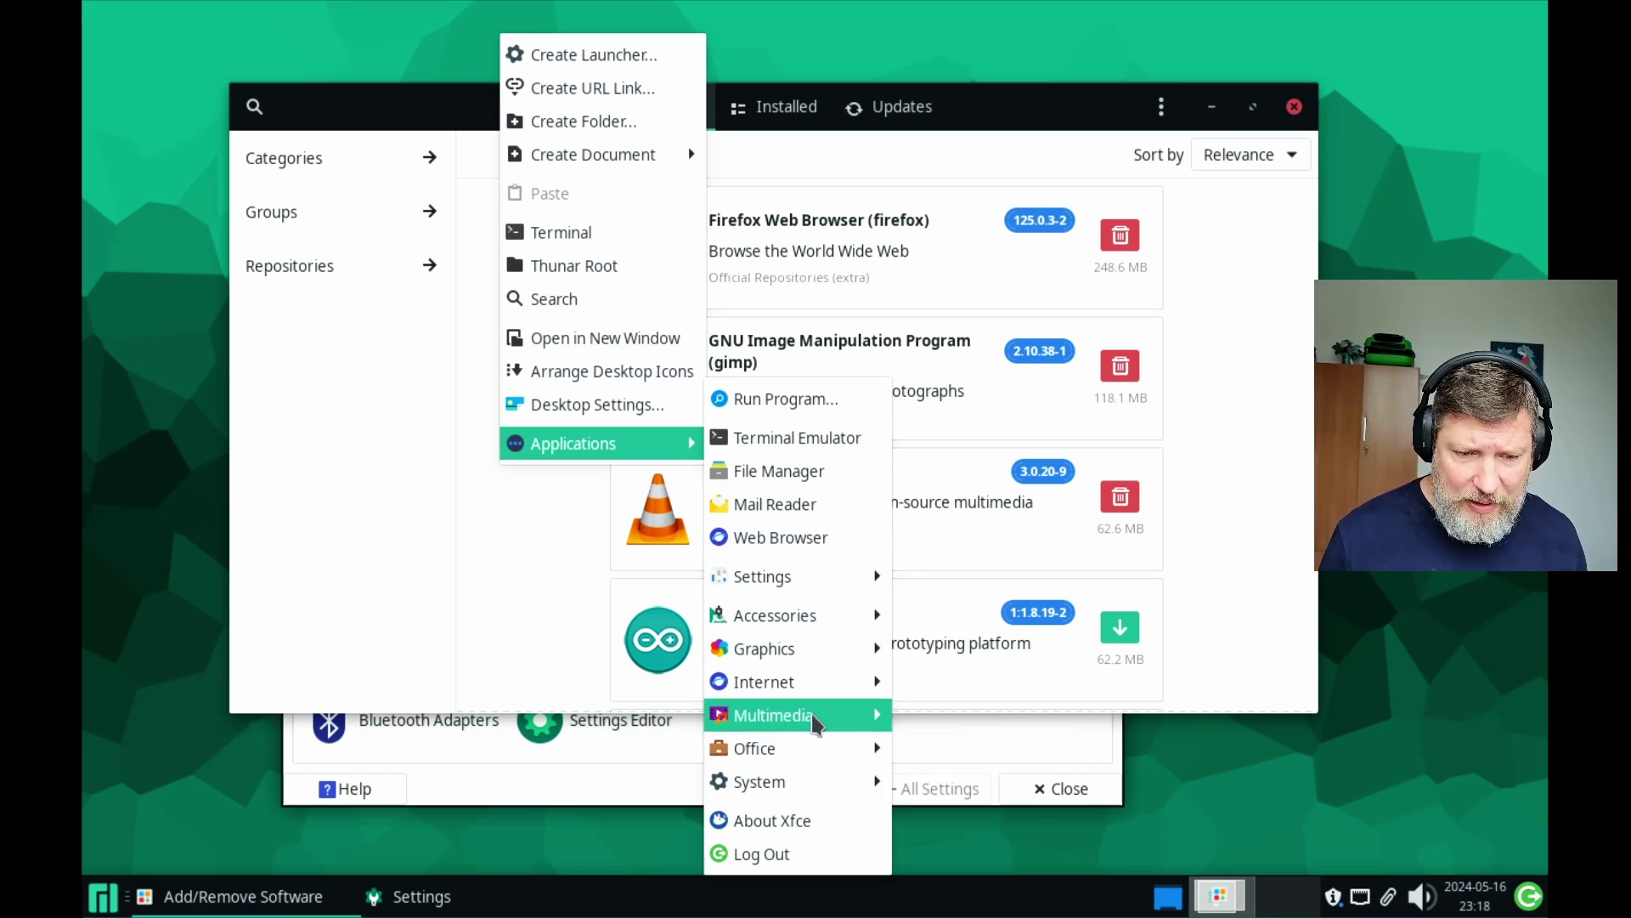
mouse_move(817, 722)
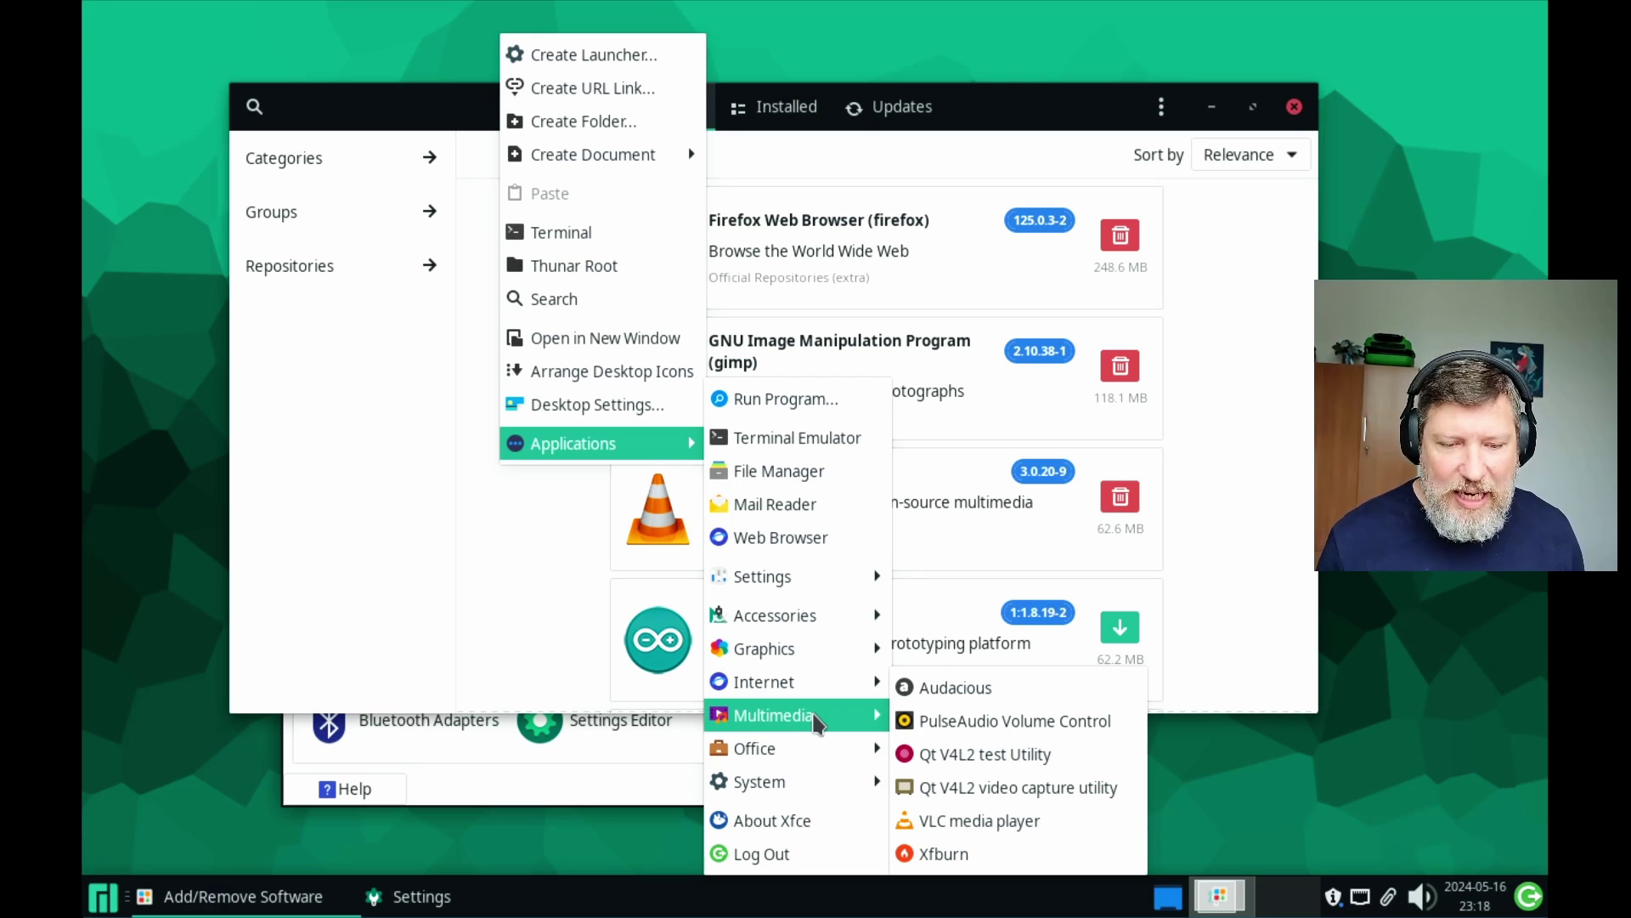
mouse_move(820, 690)
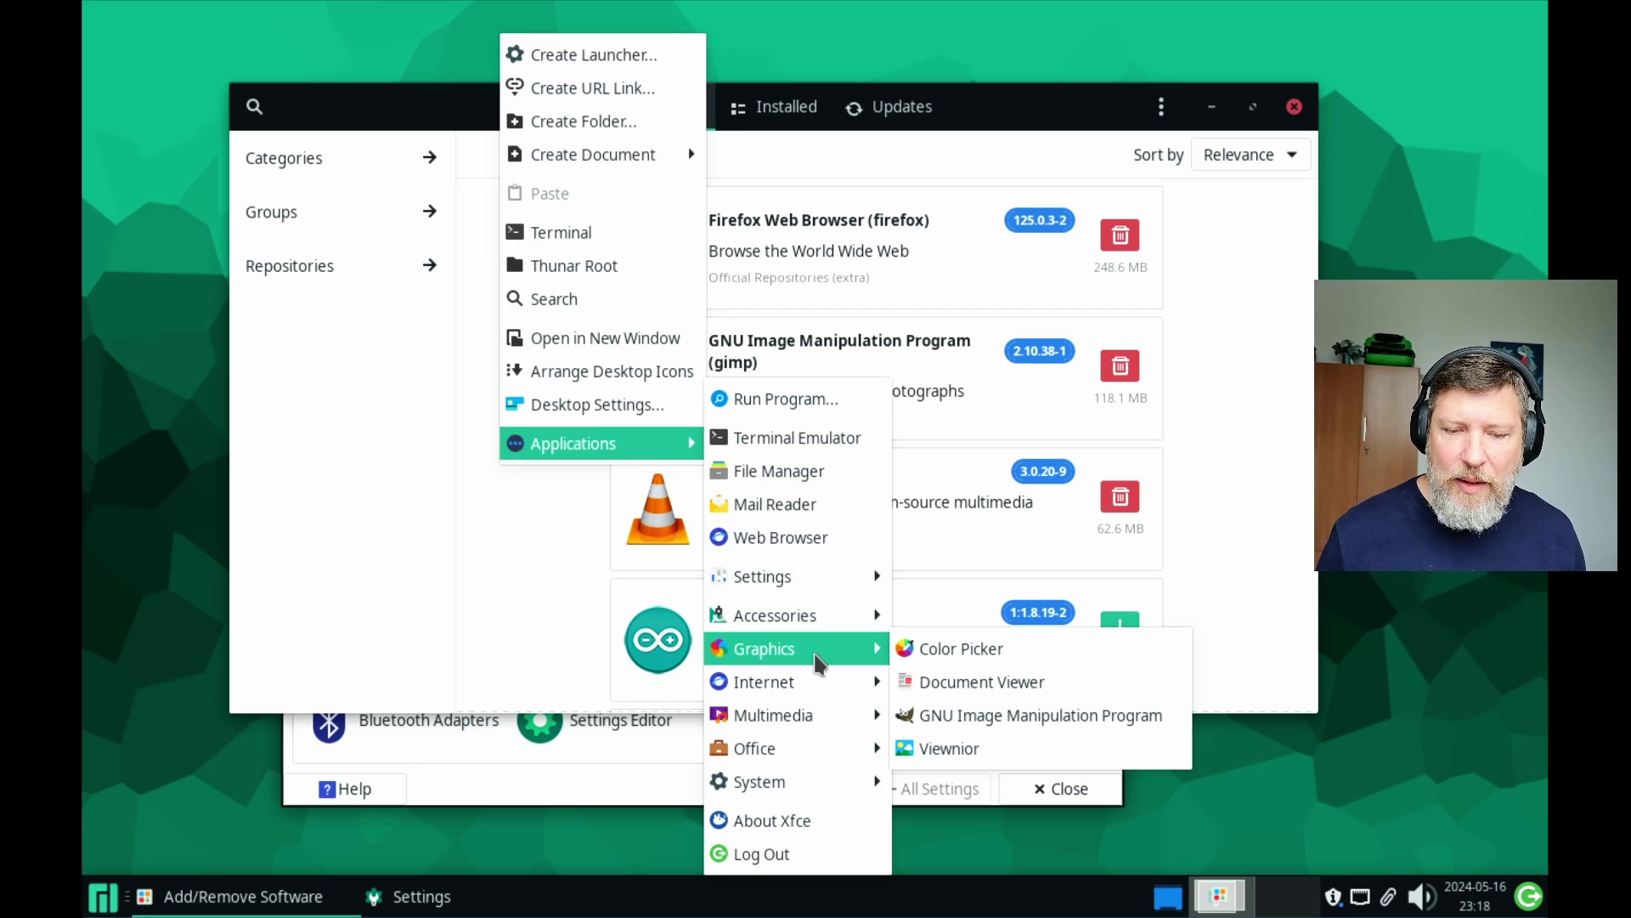
mouse_move(830, 619)
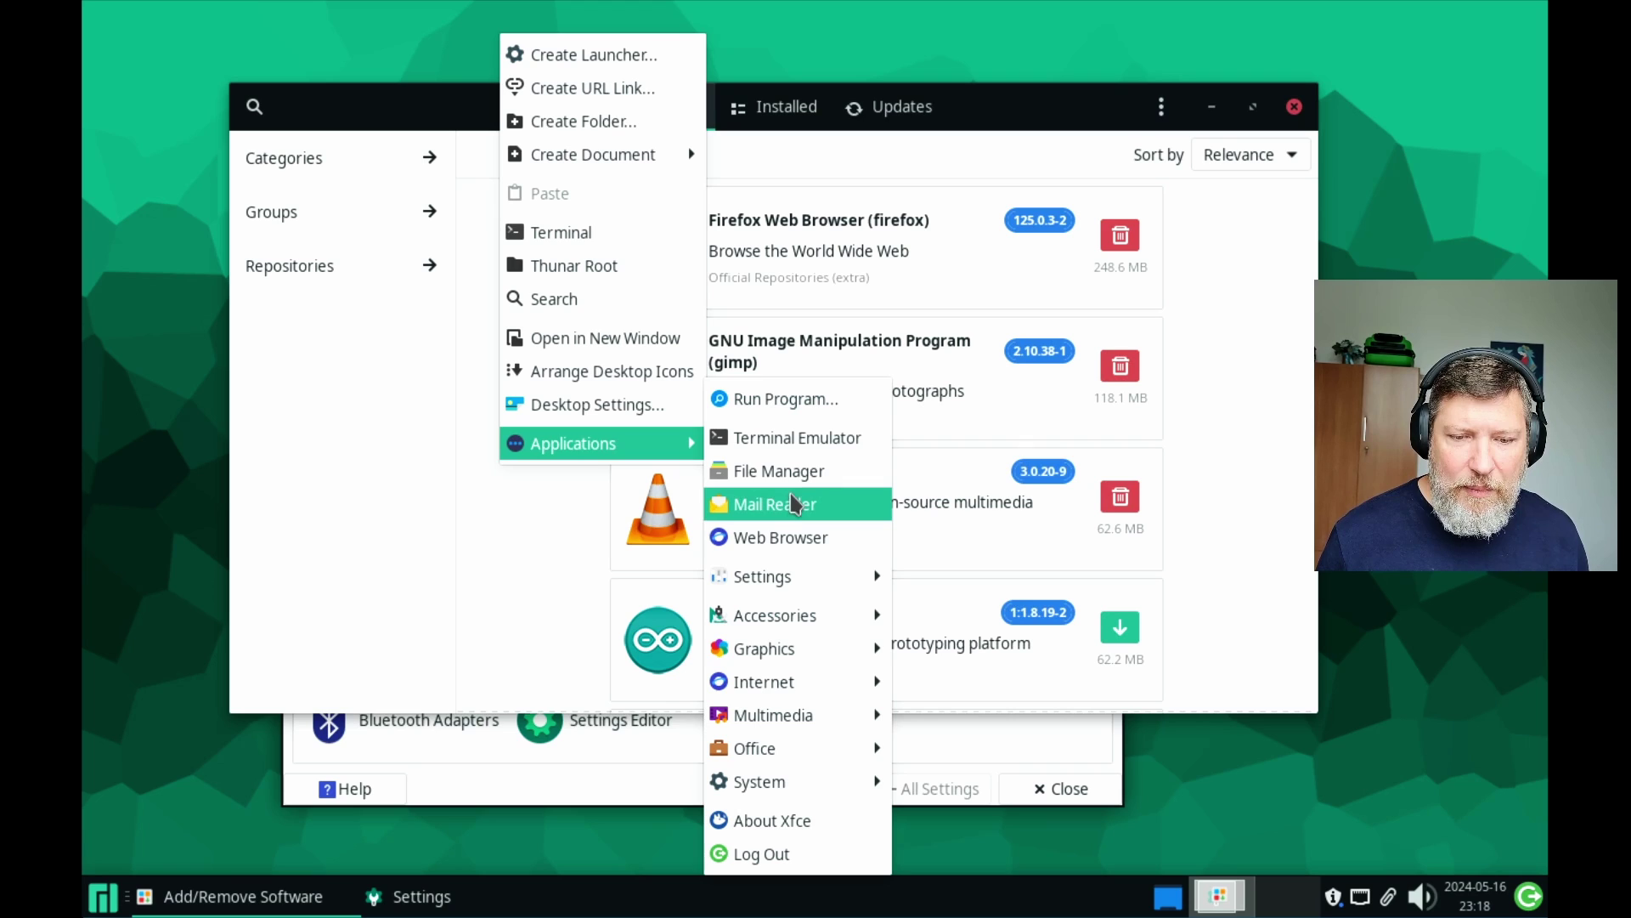
mouse_move(744, 762)
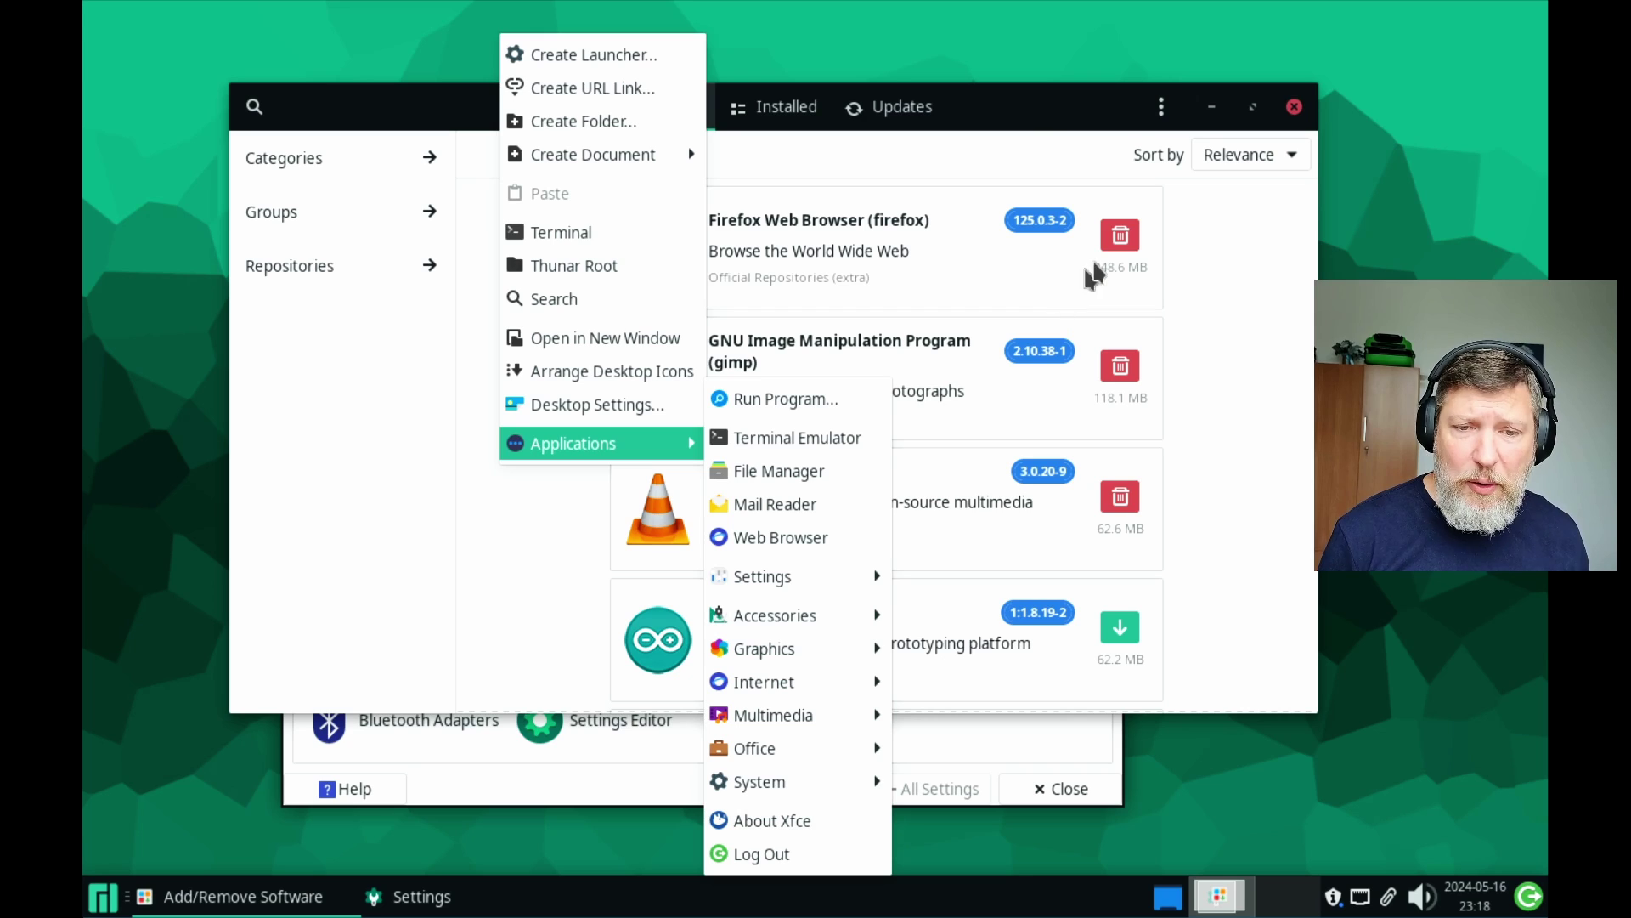
left_click(1051, 102)
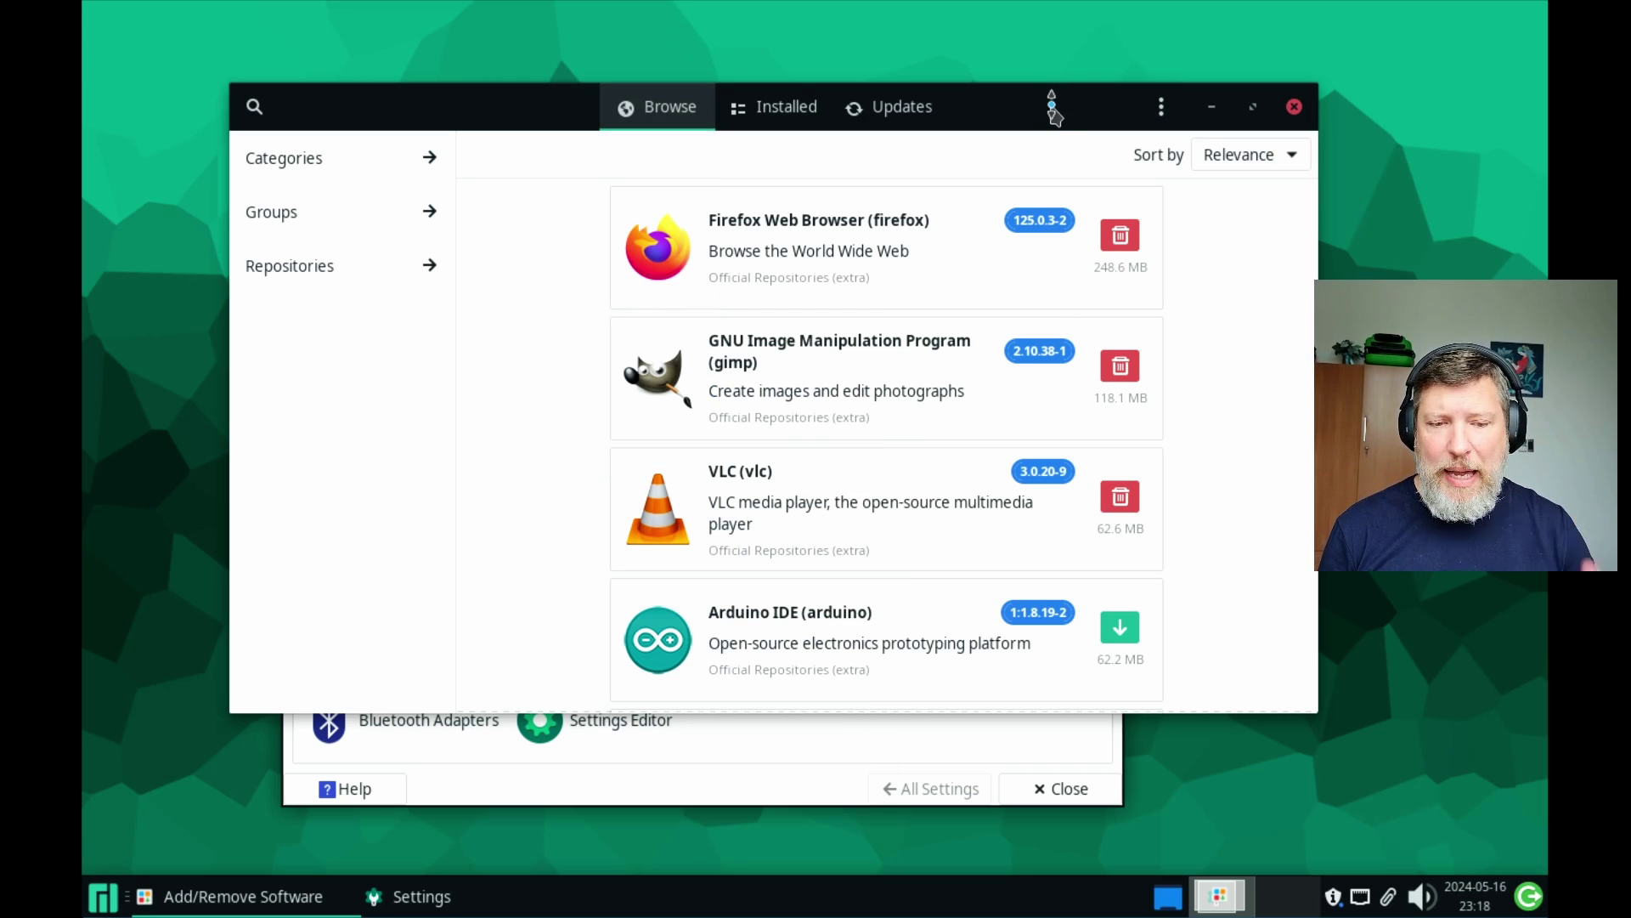
Step: Find Inkscape in the software list, open its details page, mark it for installation and apply the pending operation
scroll(903, 302, "down", 8)
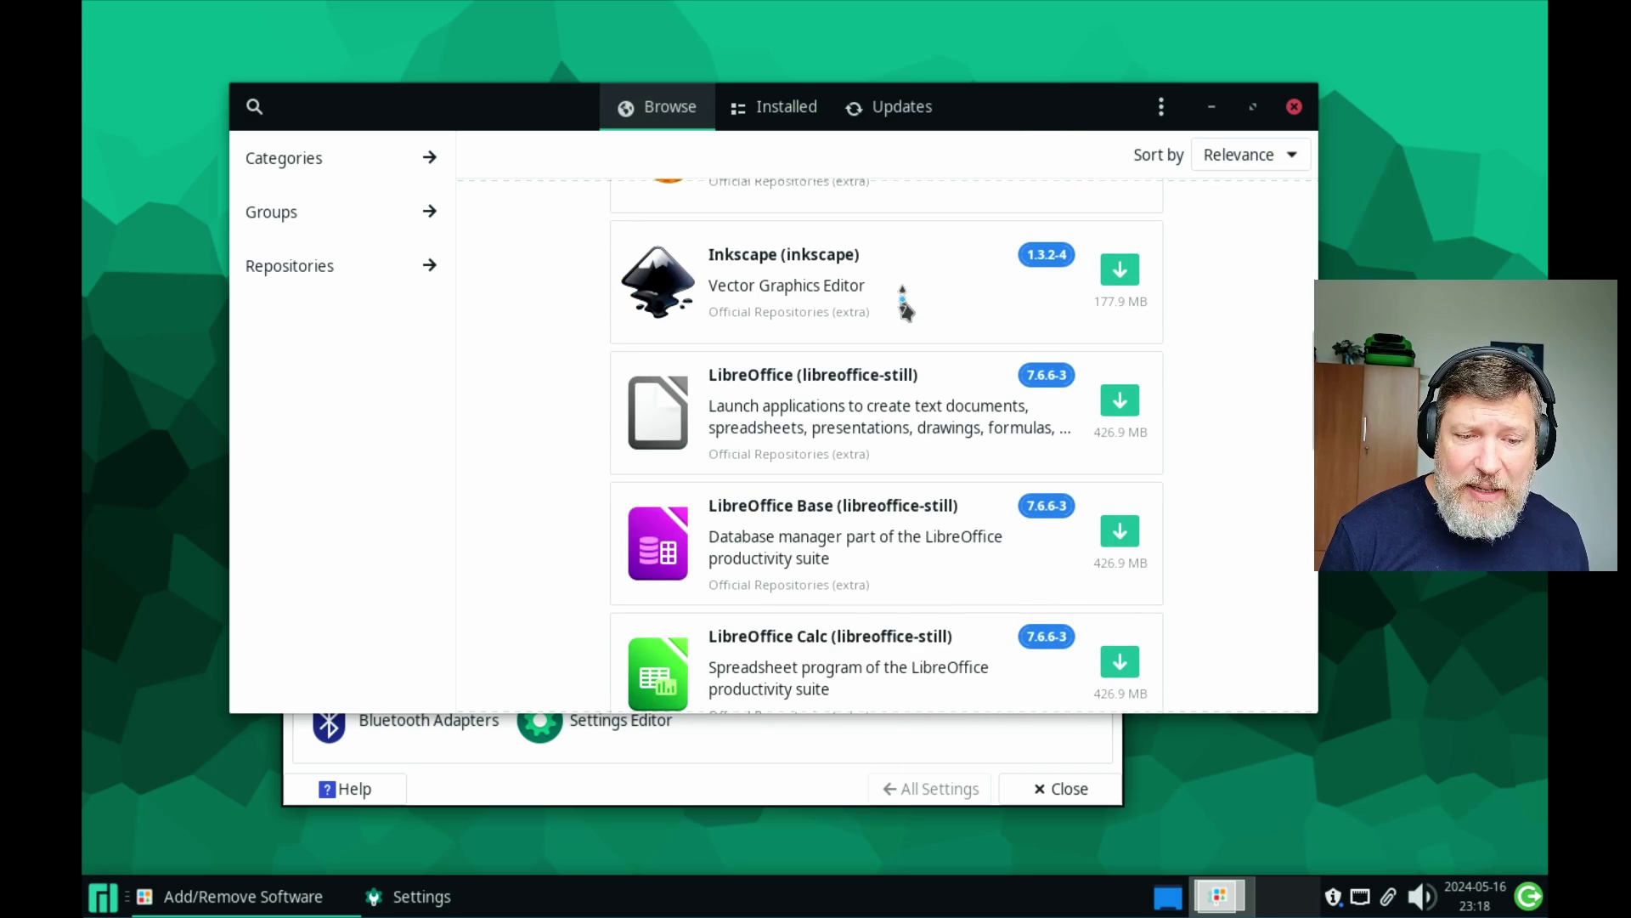
scroll(905, 308, "up", 1)
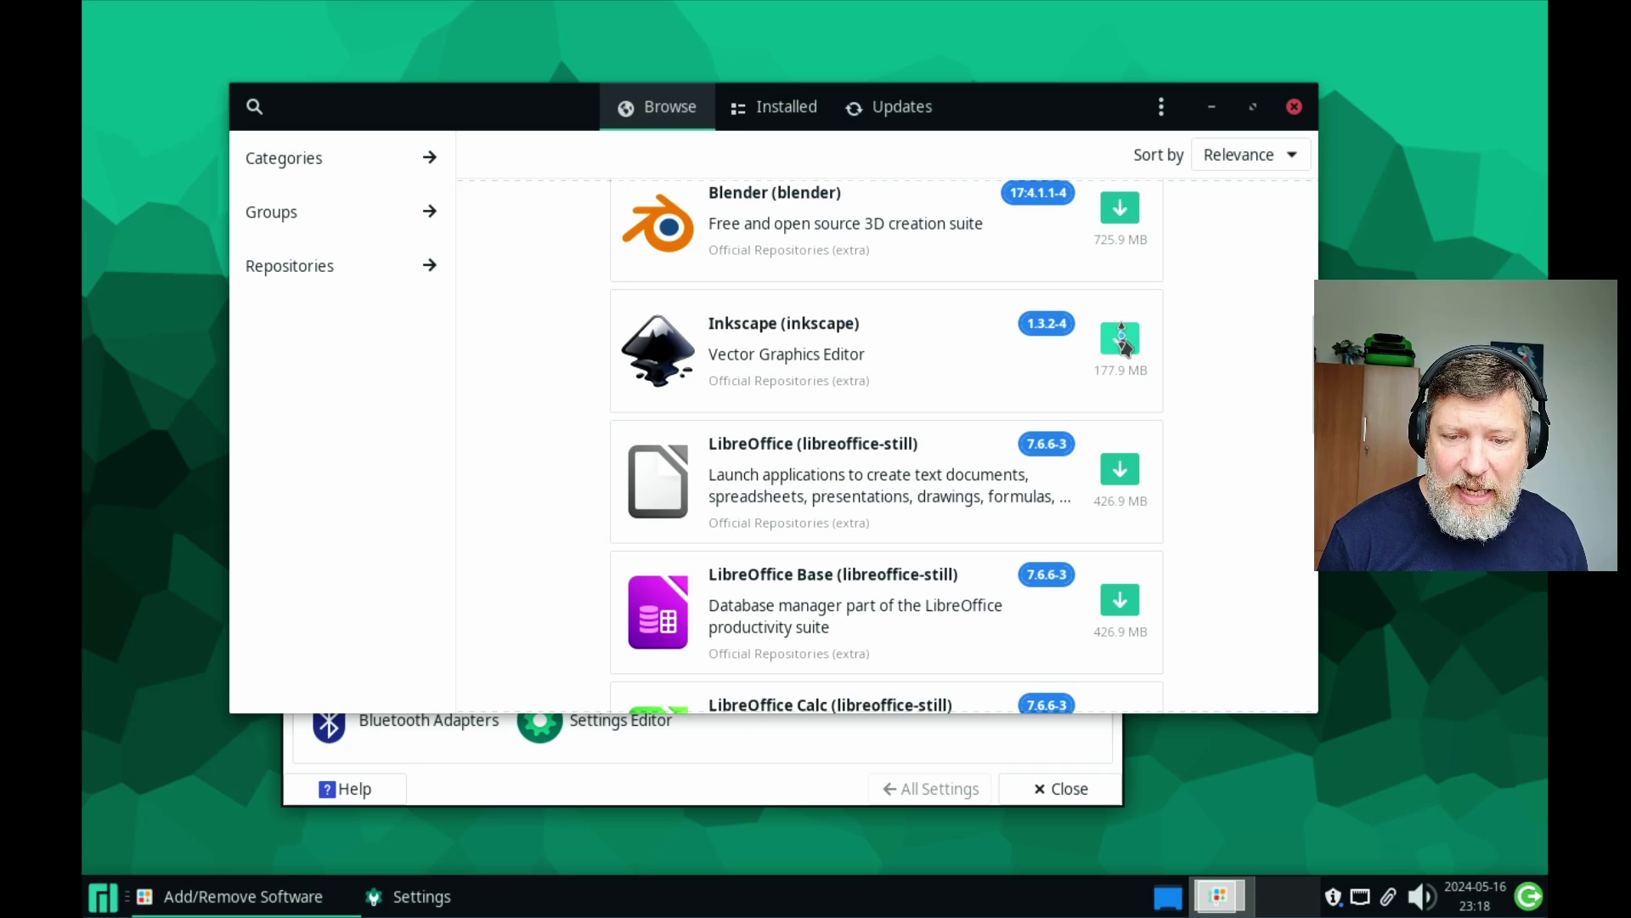
left_click(919, 353)
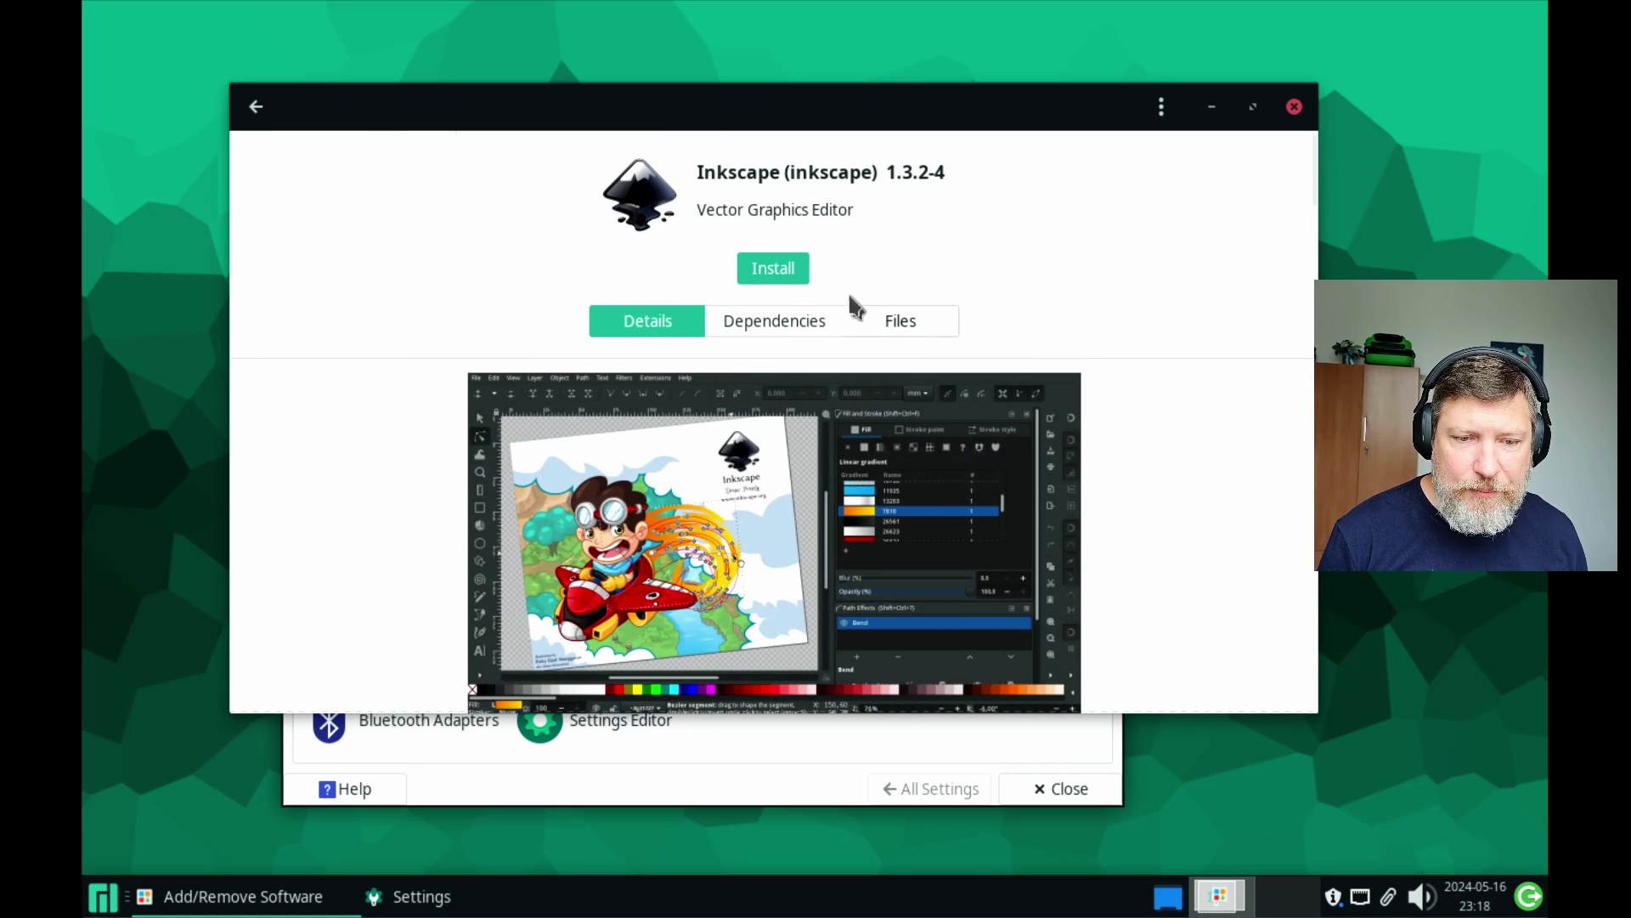
left_click(782, 270)
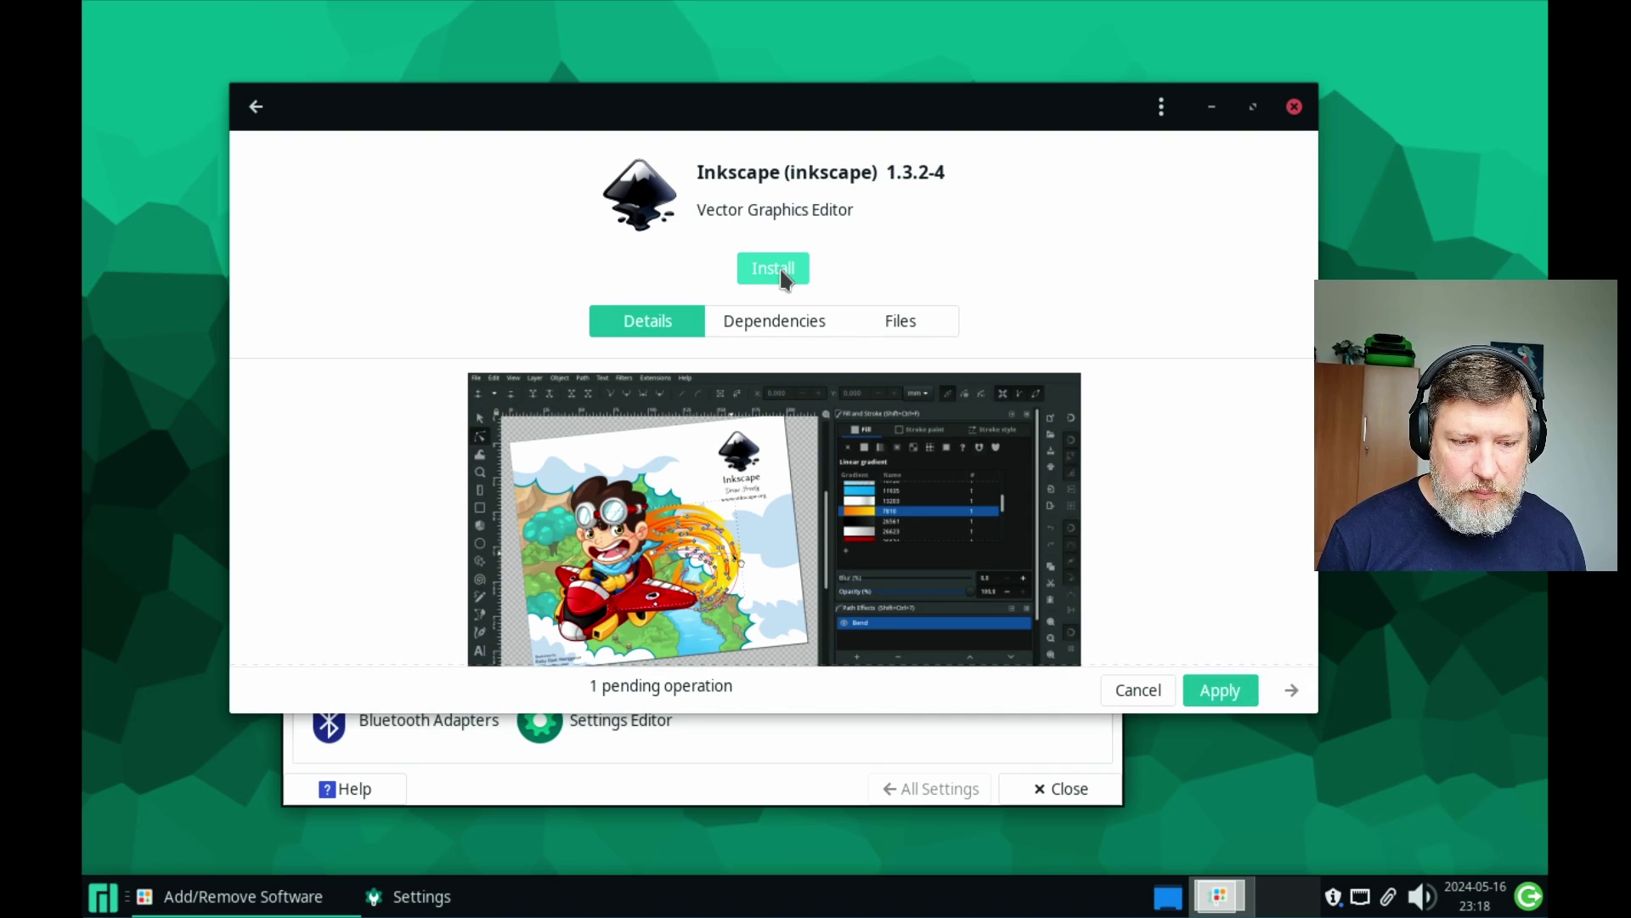
left_click(1218, 690)
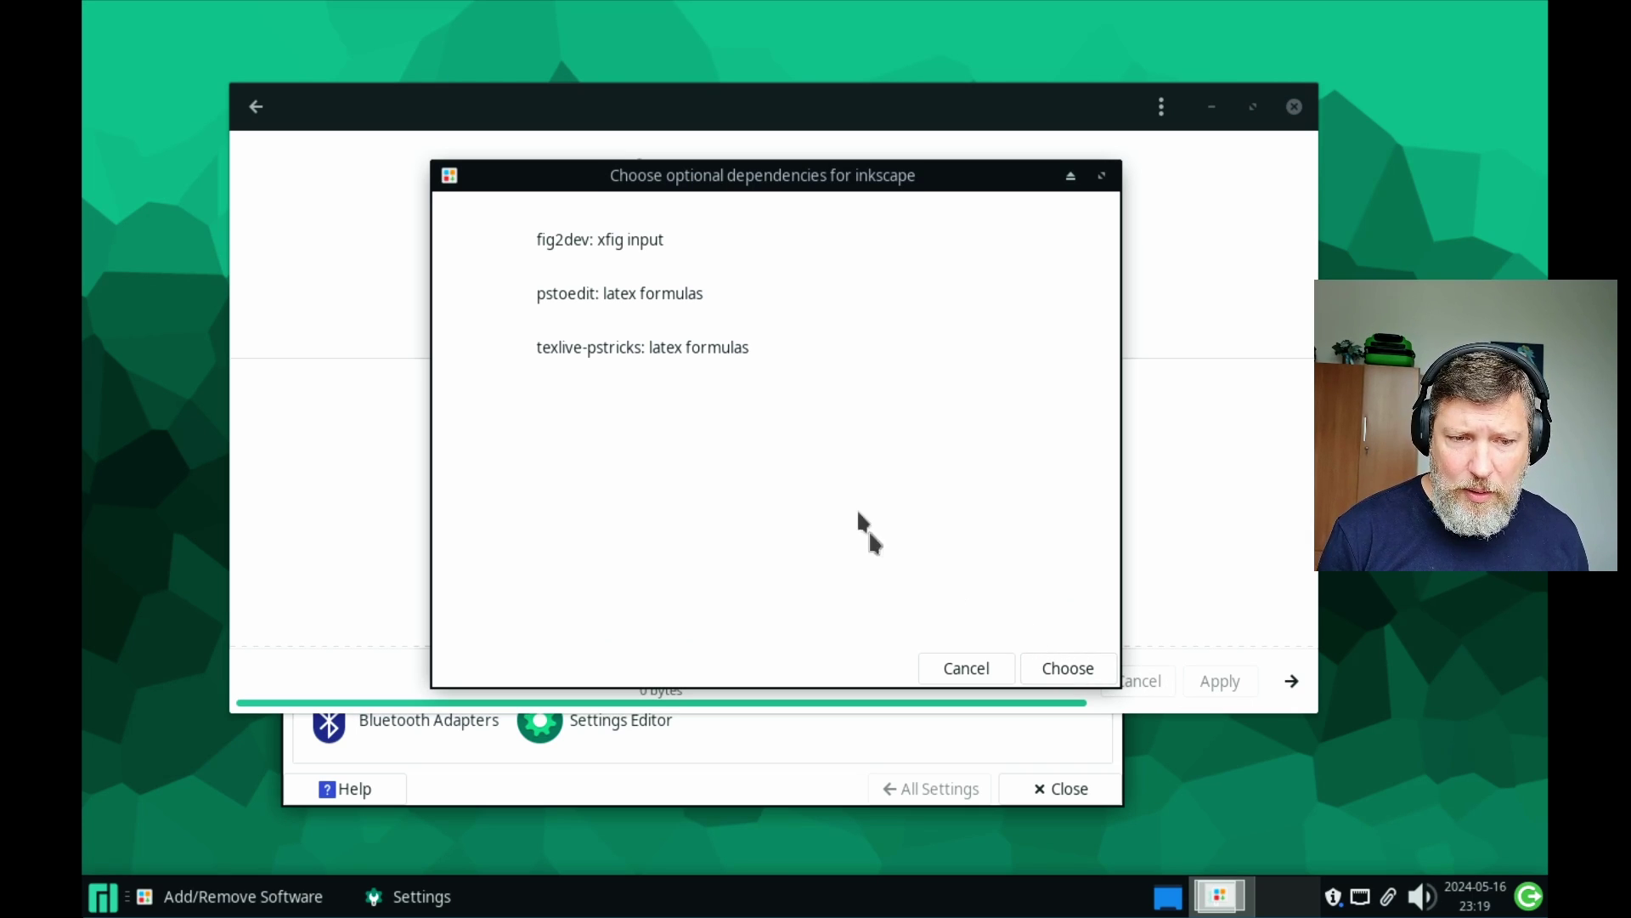
left_click(690, 245)
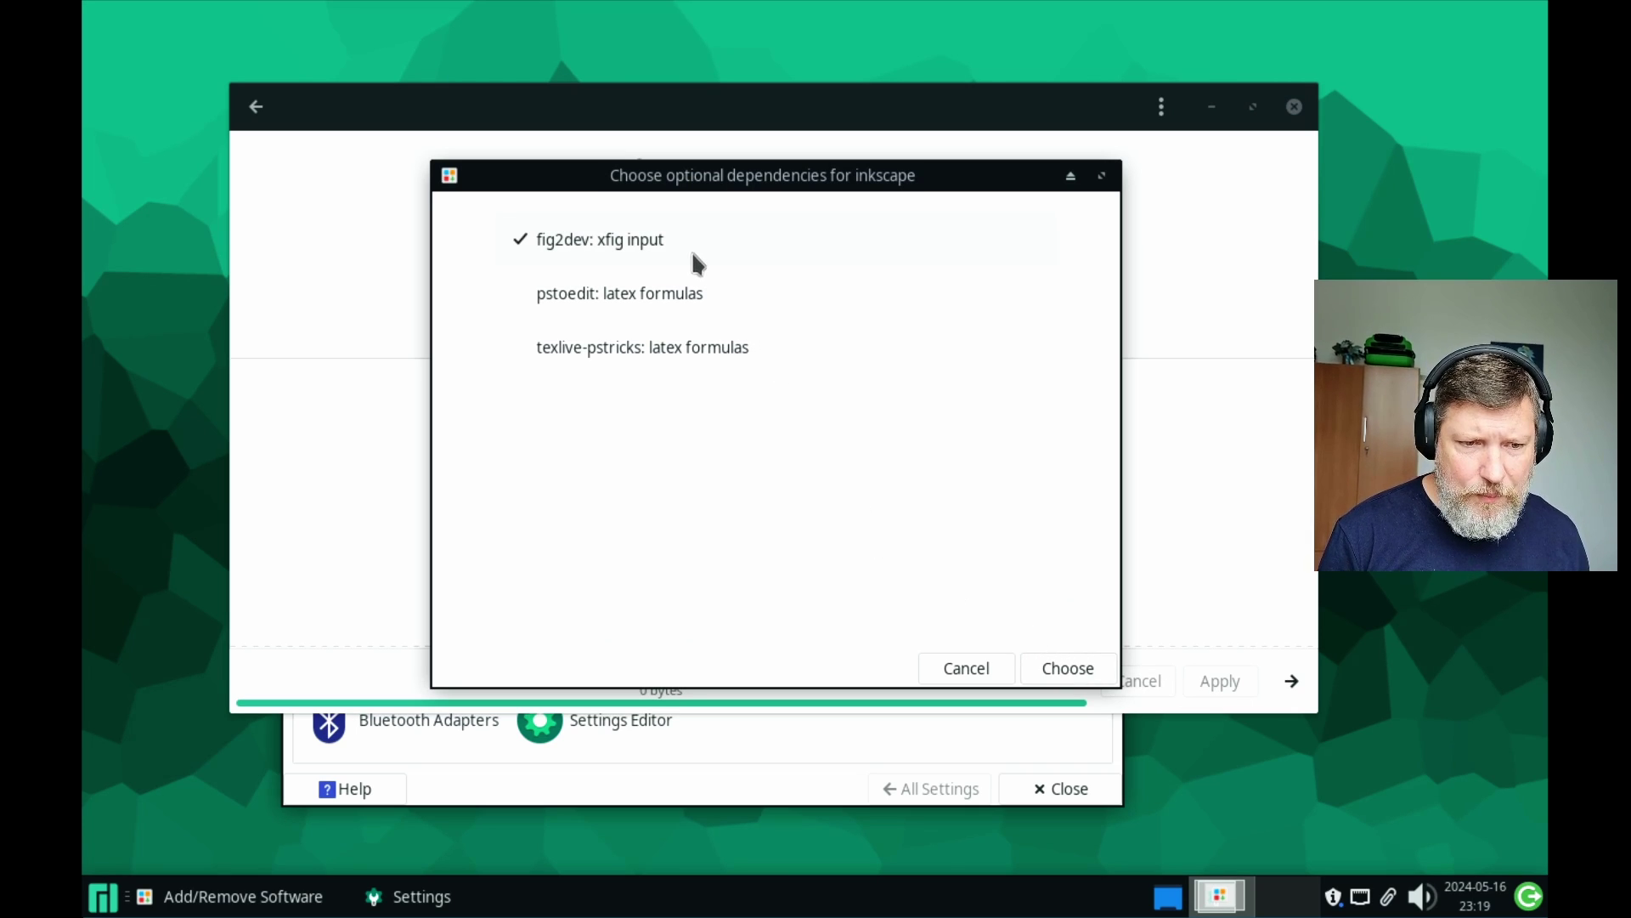
left_click(695, 297)
left_click(704, 357)
left_click(673, 345)
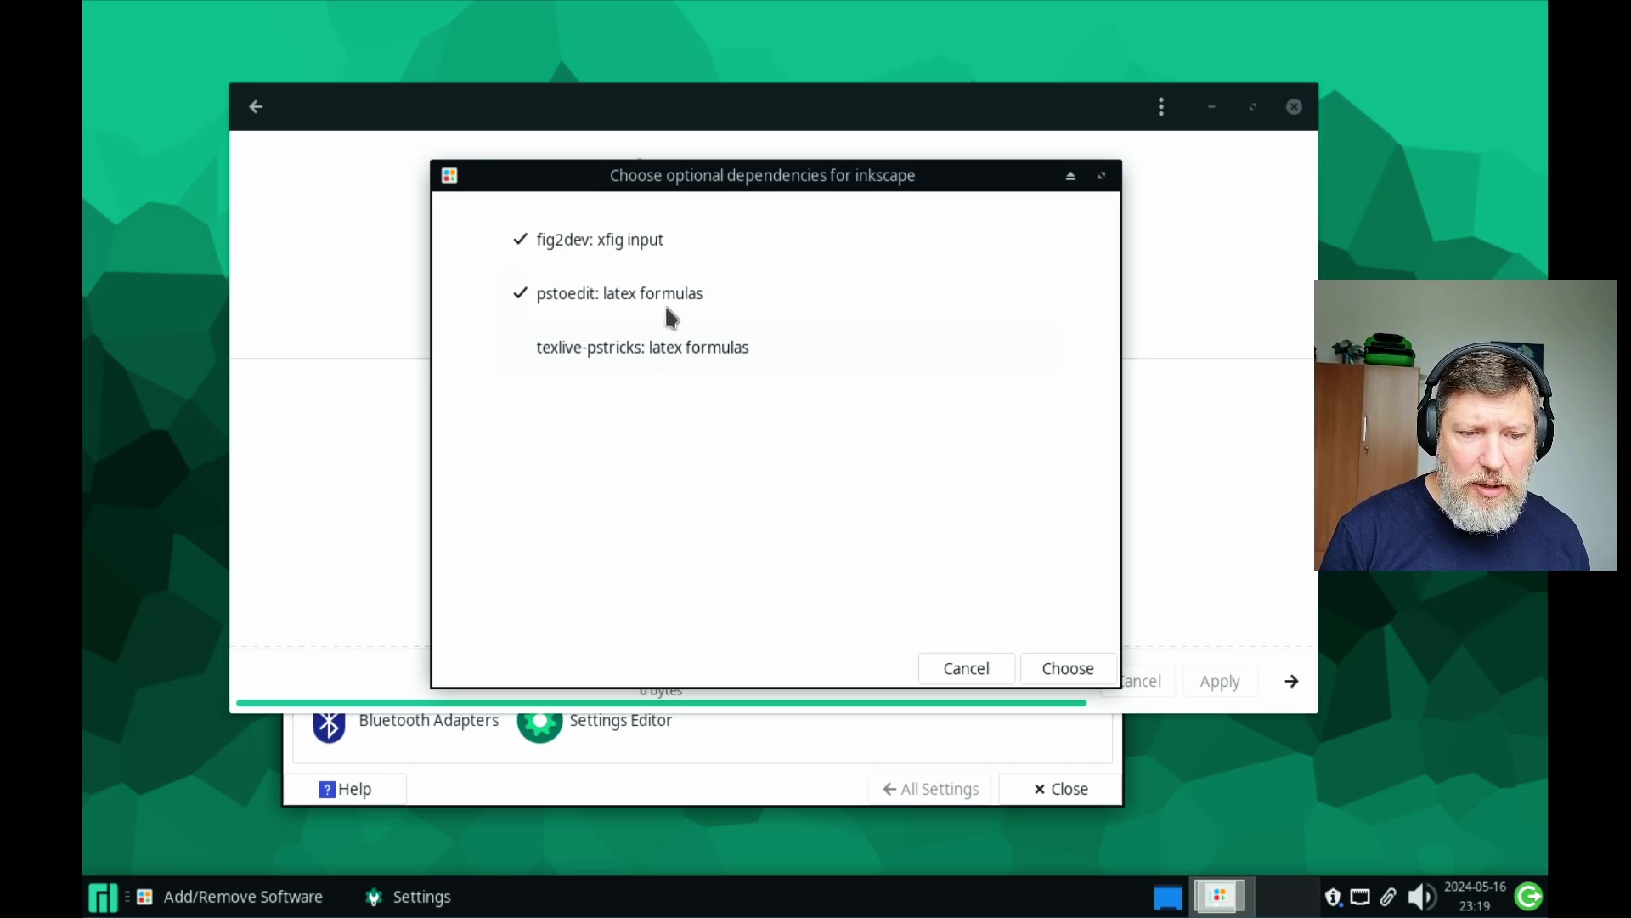
left_click(662, 299)
left_click(656, 248)
Step: Install Inkscape without any optional dependencies, authorising the transaction with the account password, and close the restart notice without restarting
left_click(1067, 668)
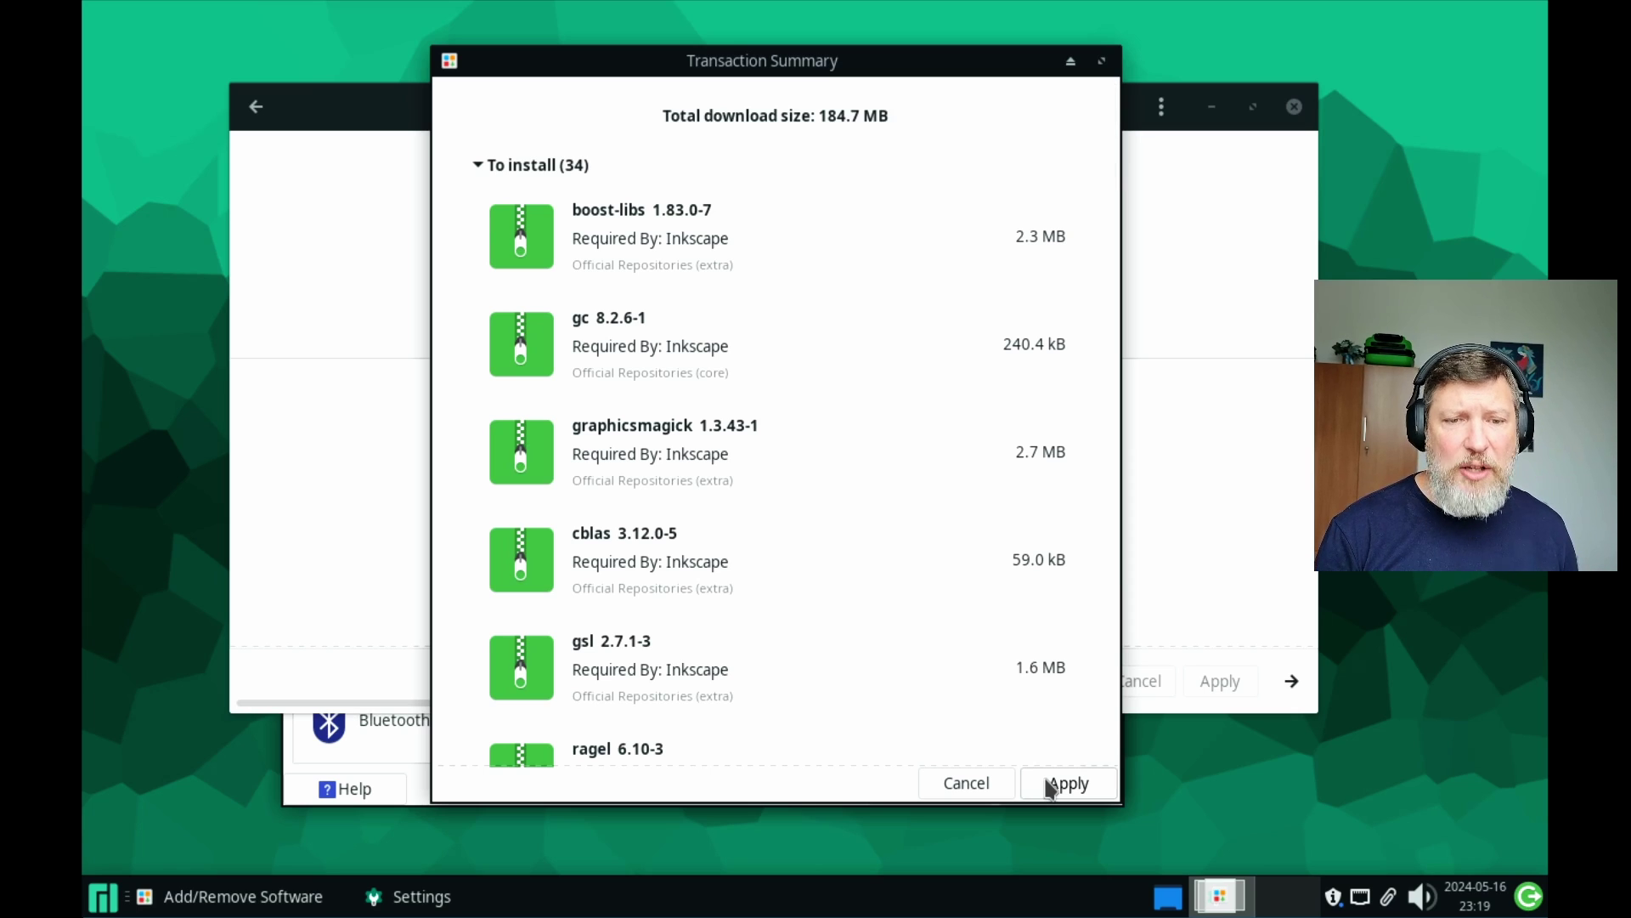
left_click(1051, 783)
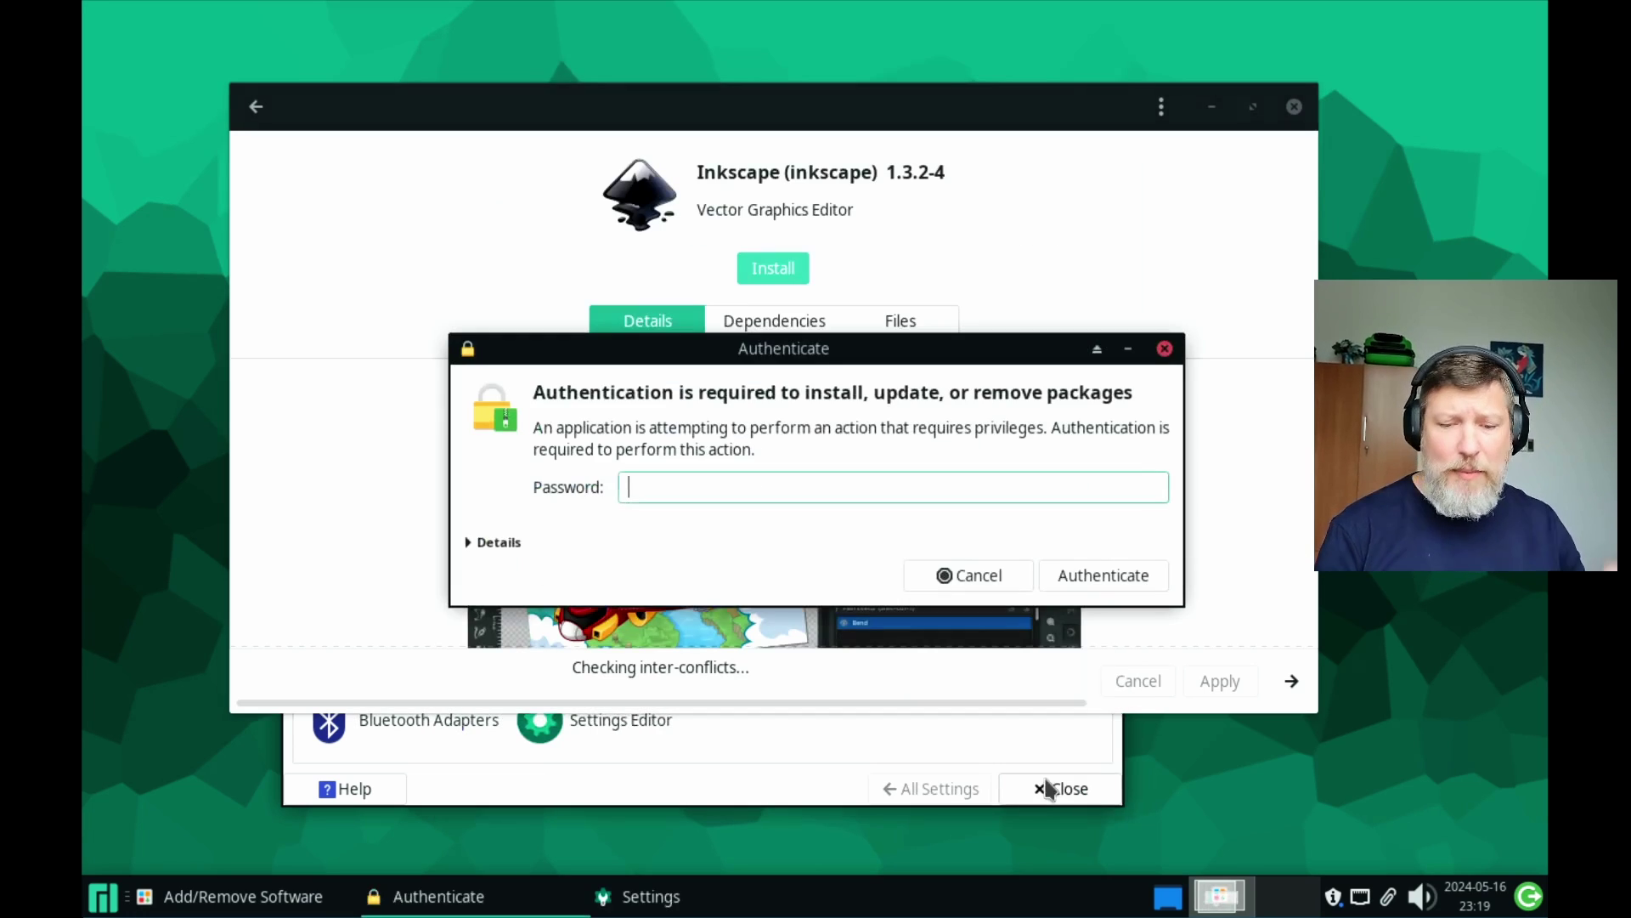
type("********")
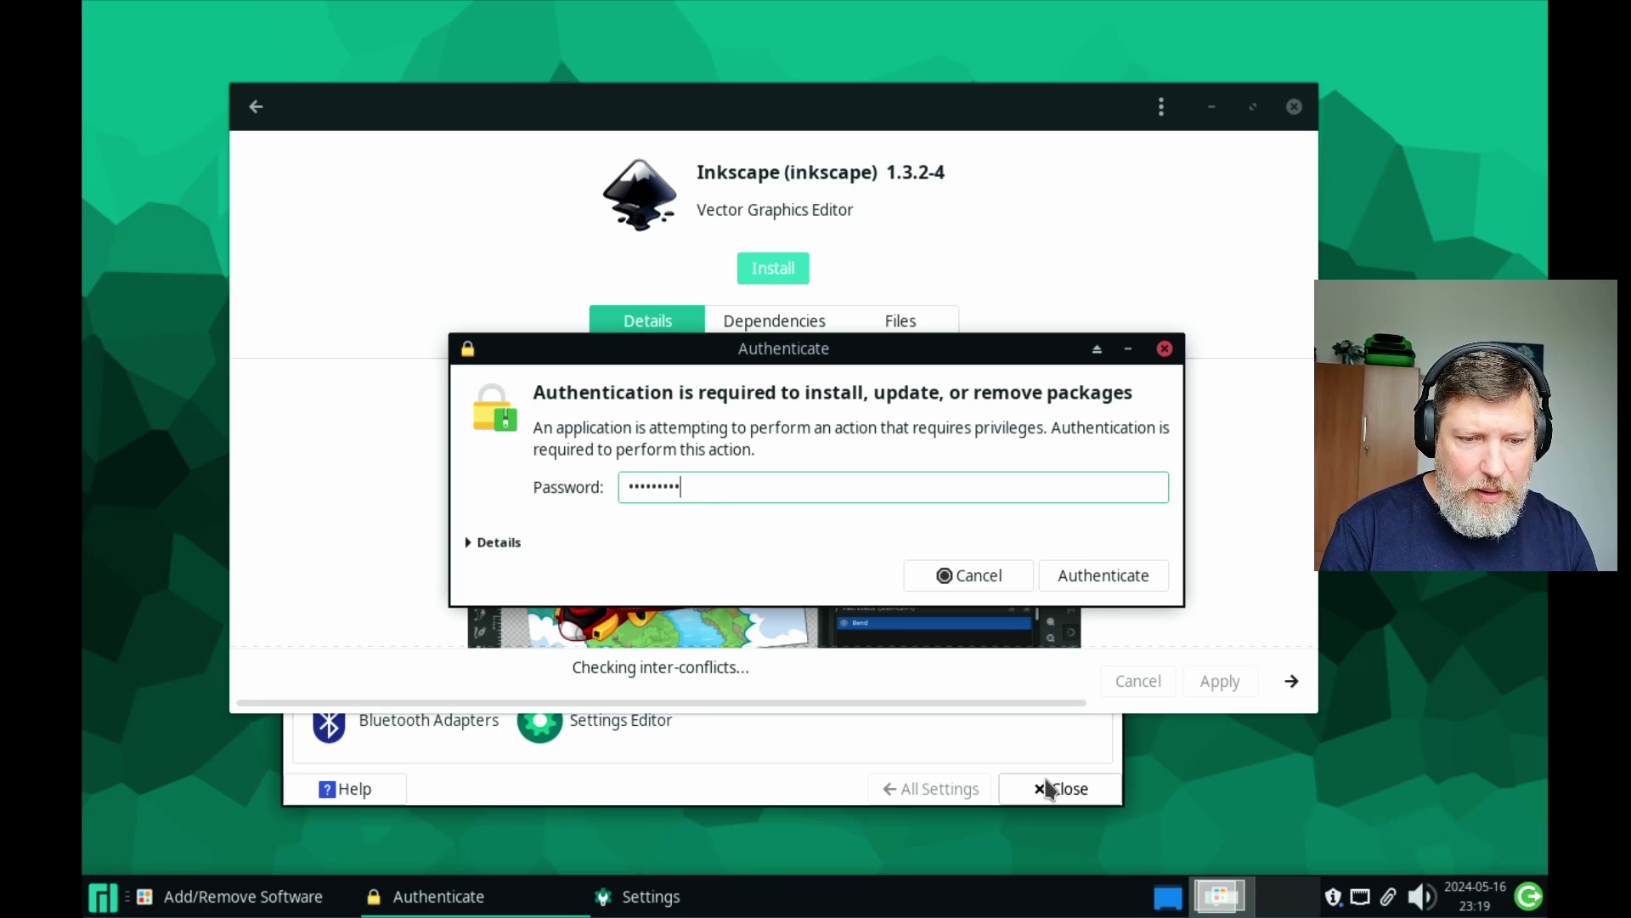
key("Return")
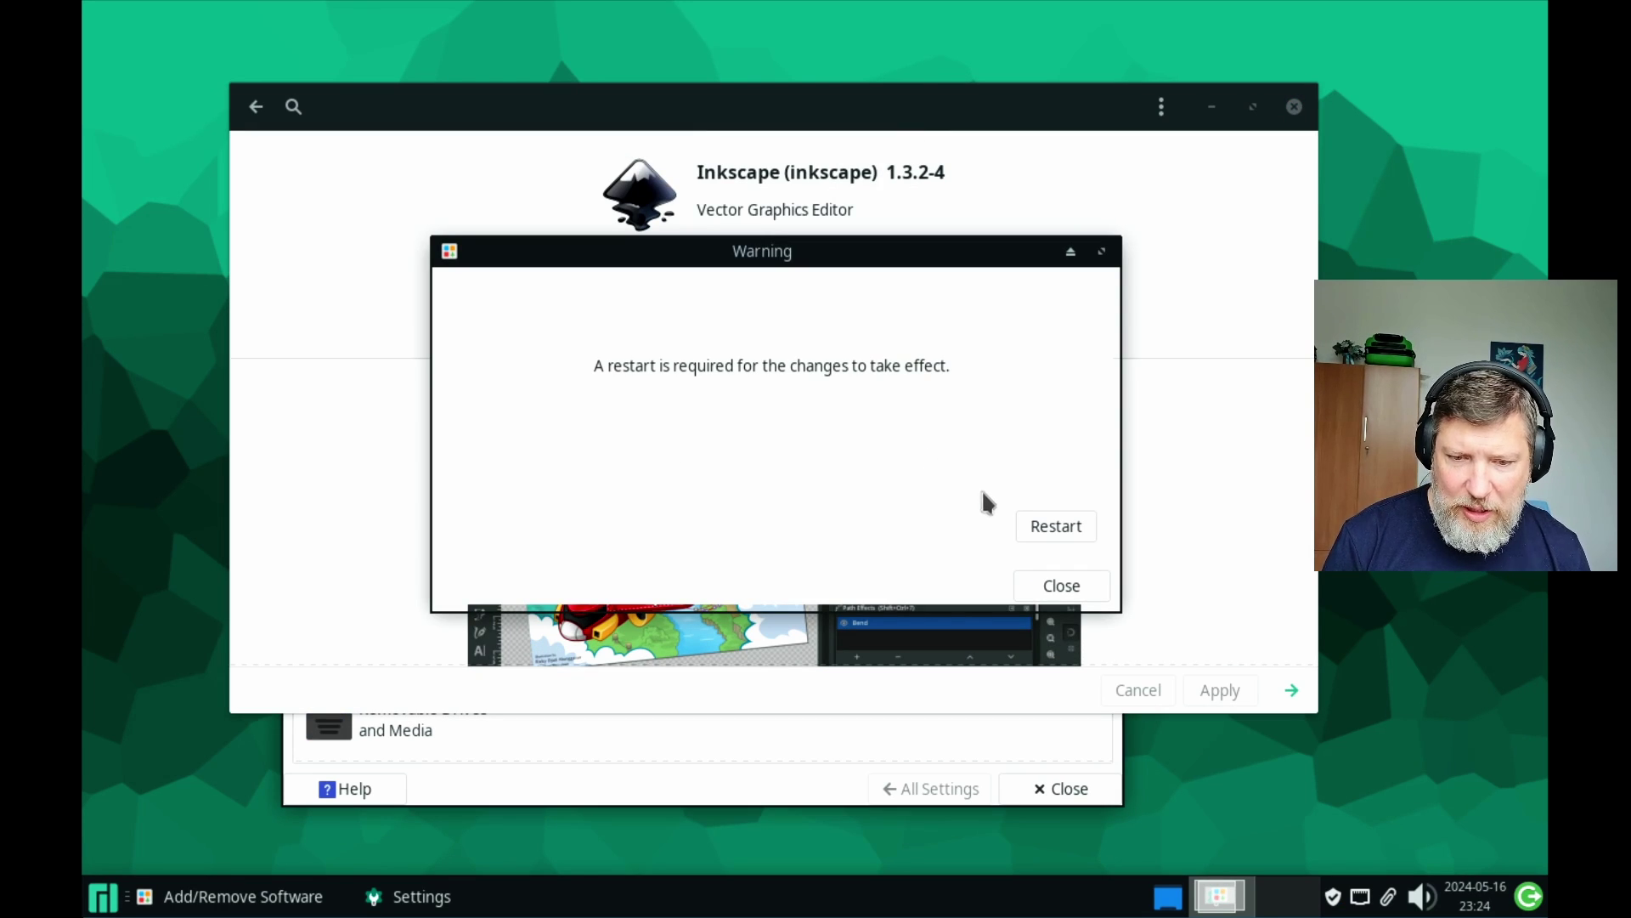
left_click(1062, 585)
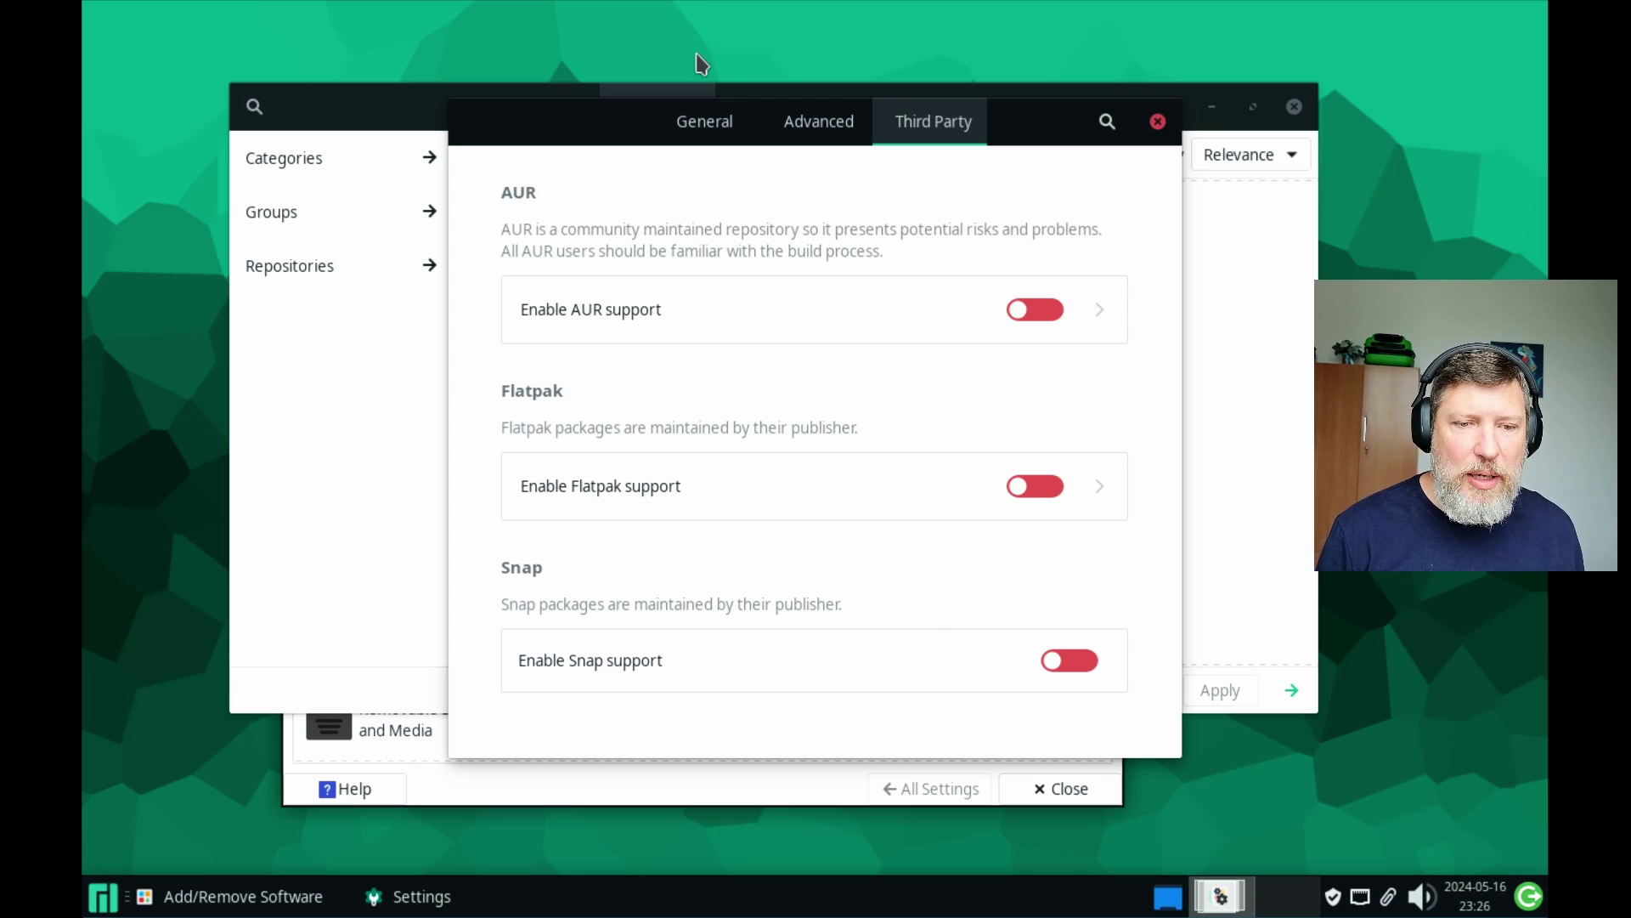
Step: Review the software manager's General and Advanced preferences, and enable Flatpak support under Third Party before closing the preferences
left_click(712, 122)
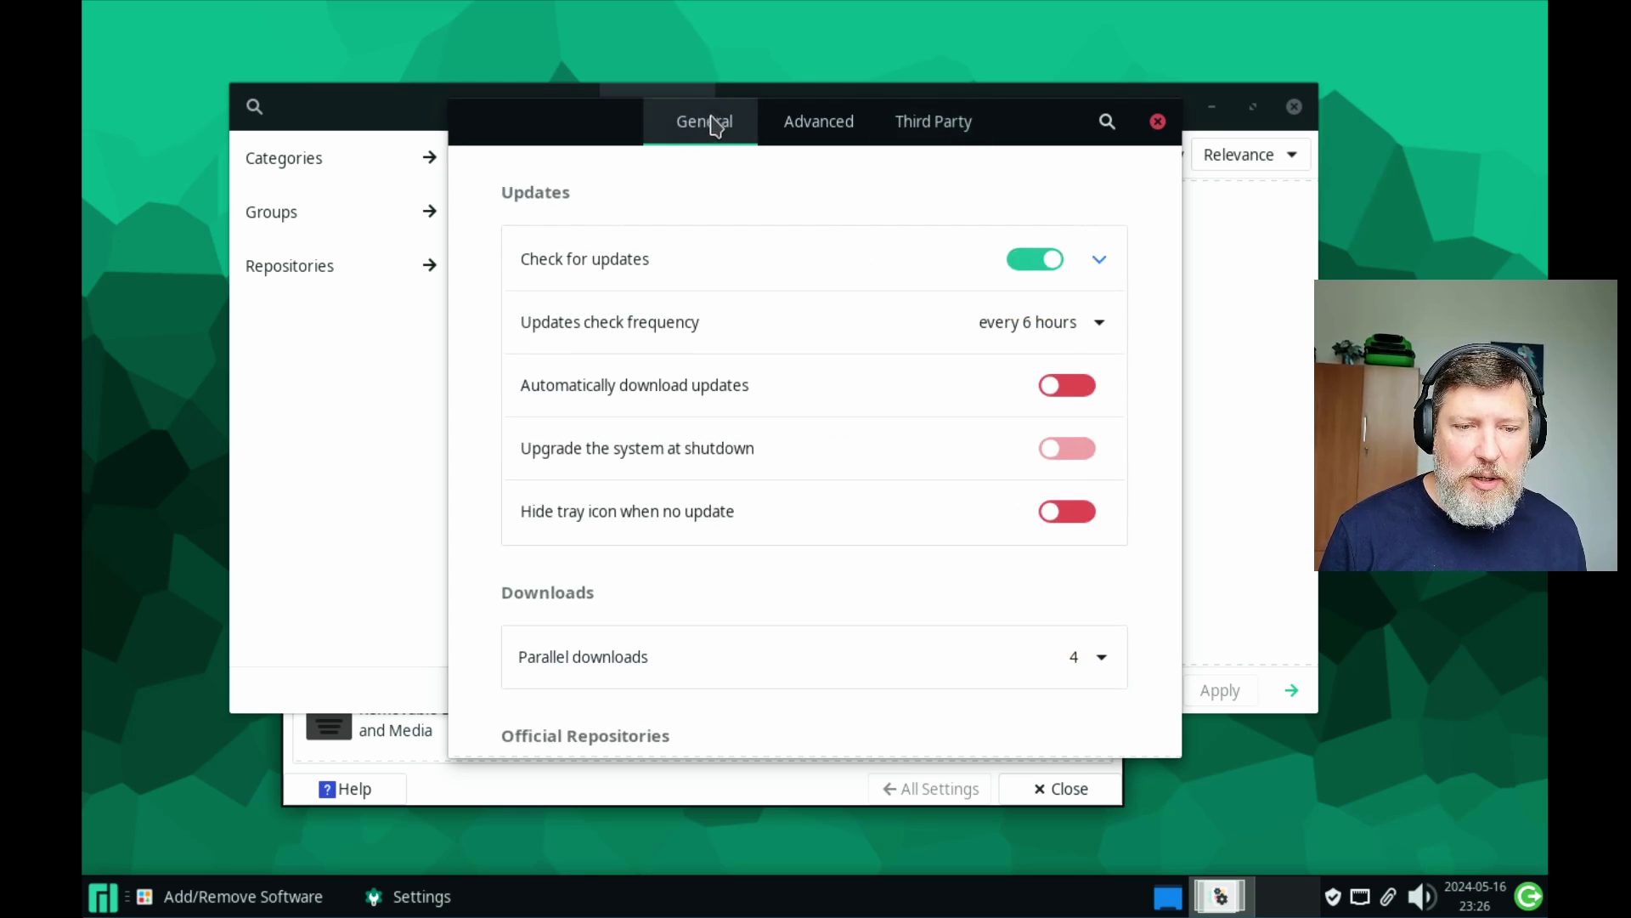
left_click(836, 125)
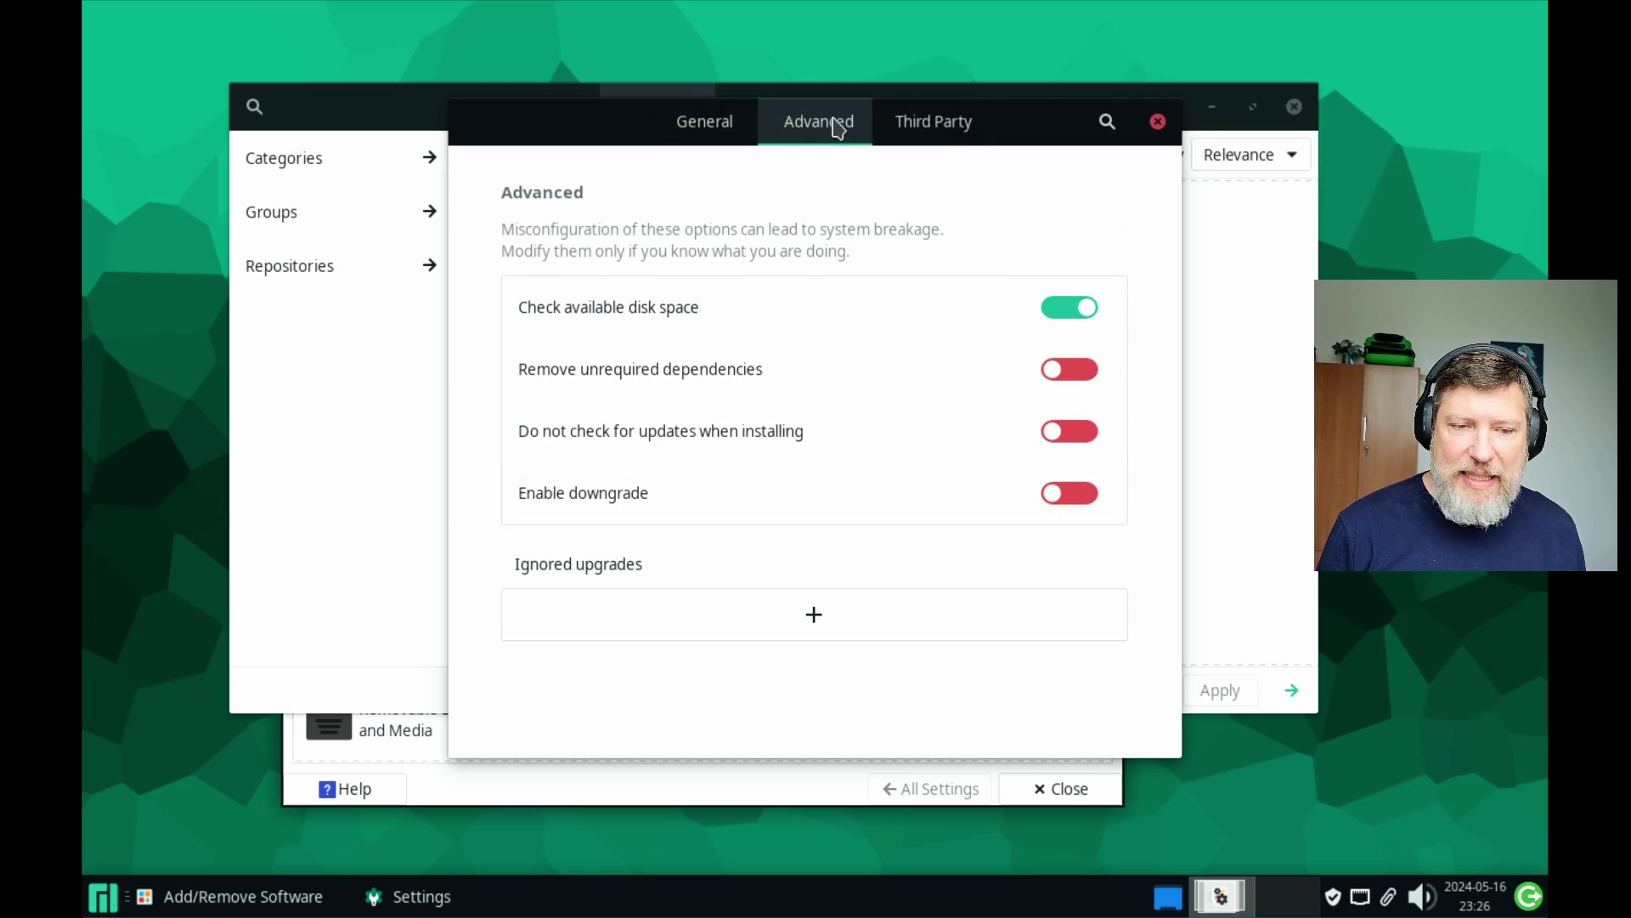
left_click(936, 131)
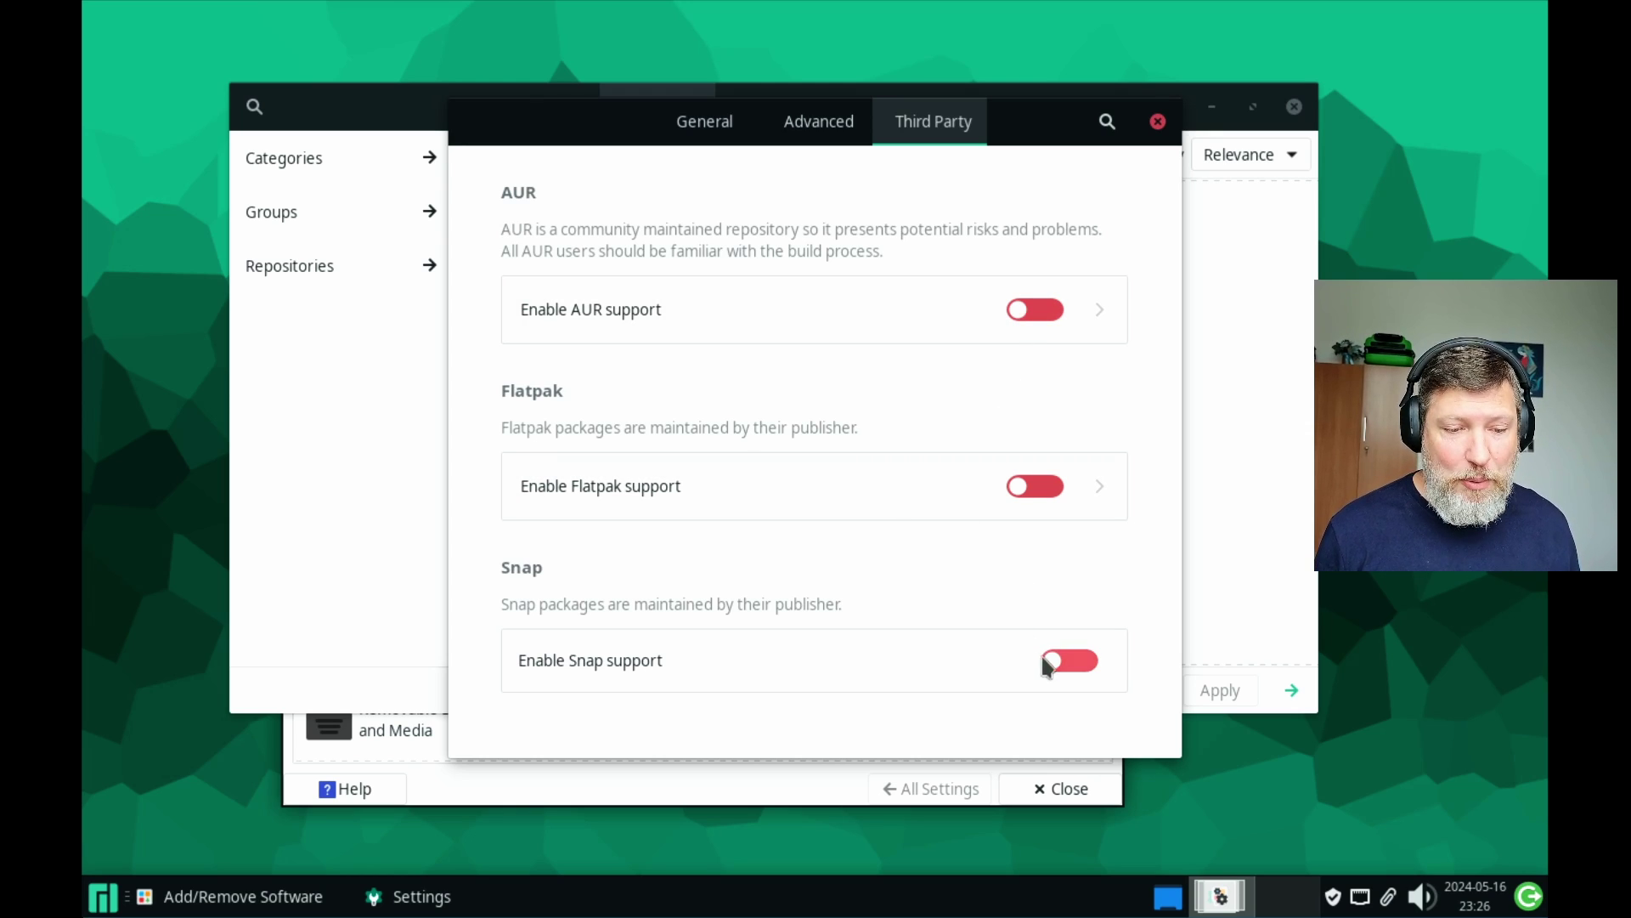
left_click(1033, 487)
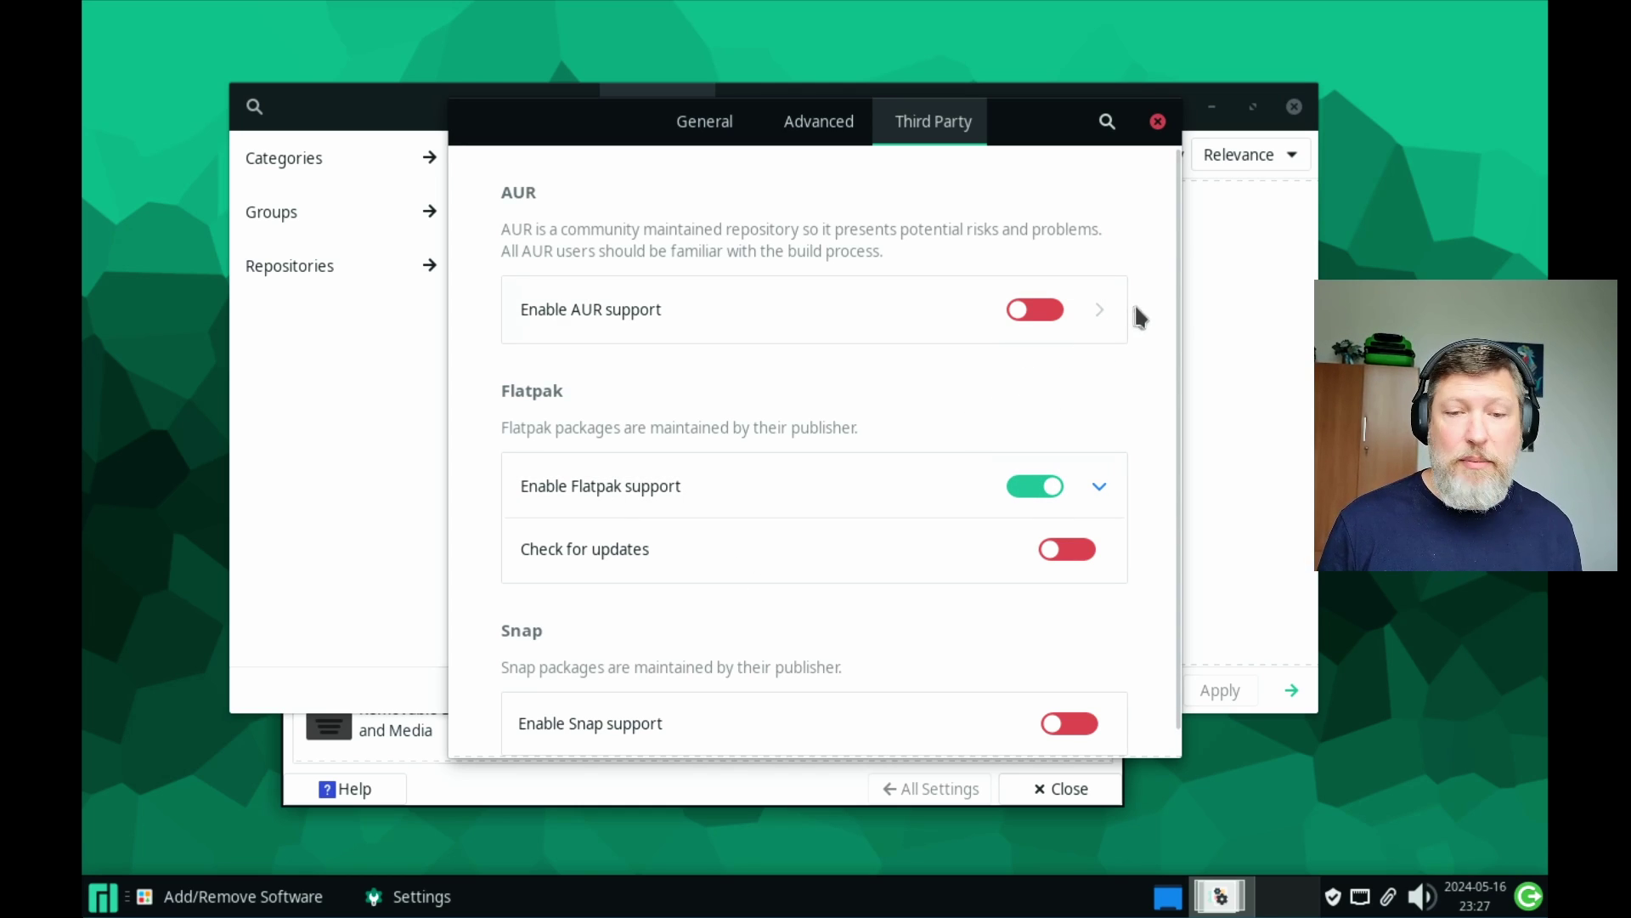
left_click(1157, 121)
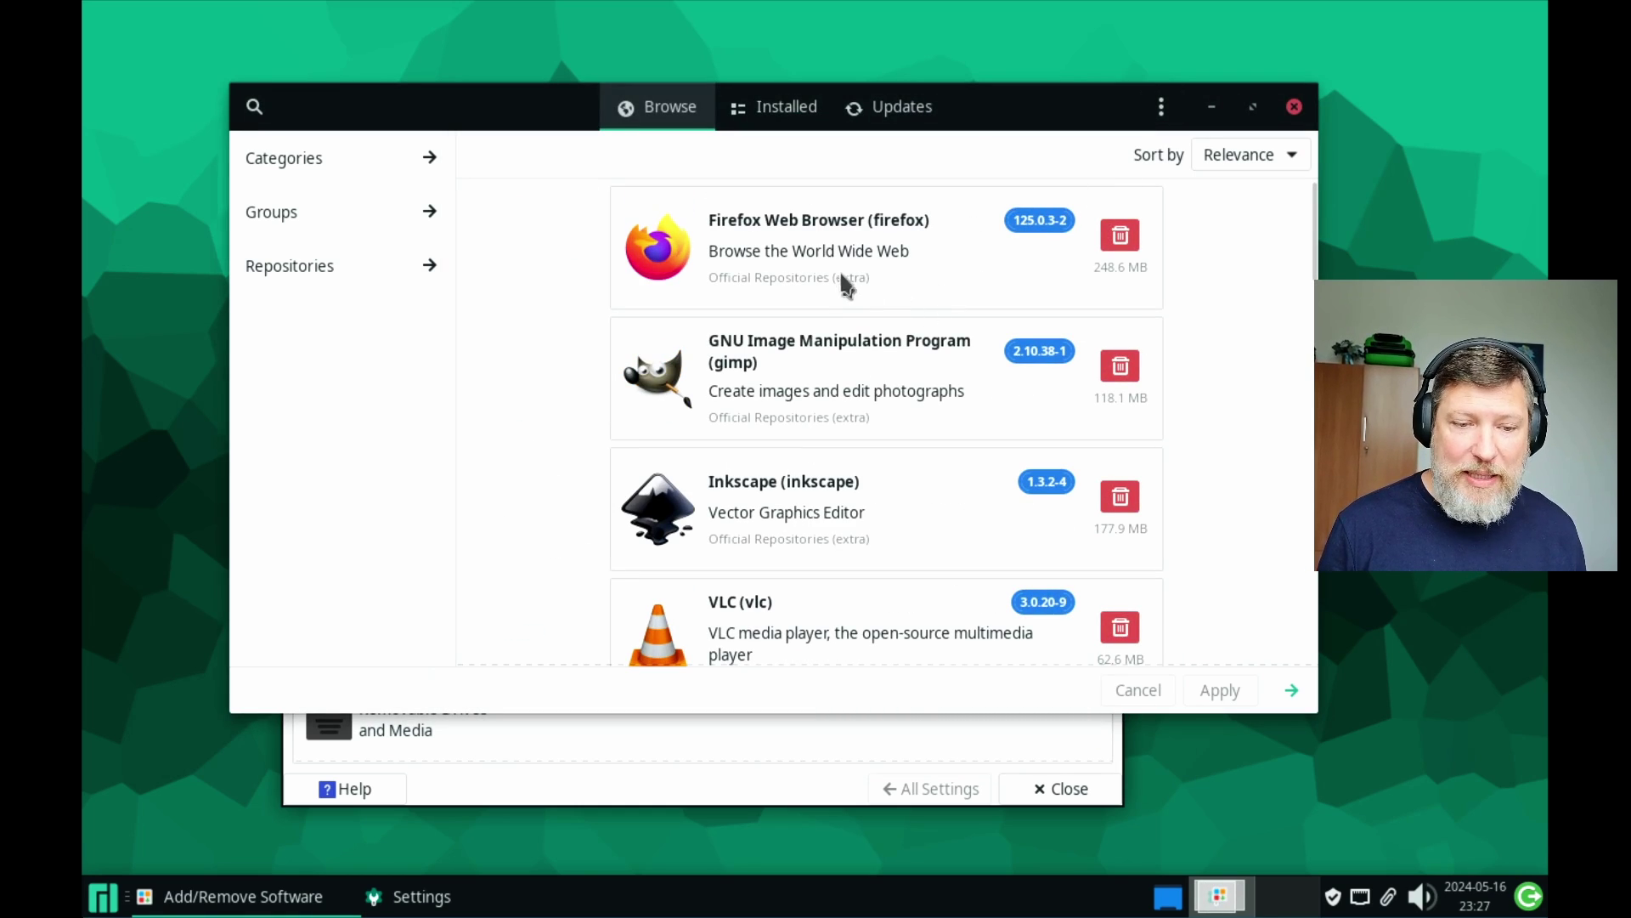
Step: Close the software manager and the Settings window, and open the drop-down terminal
left_click(1293, 107)
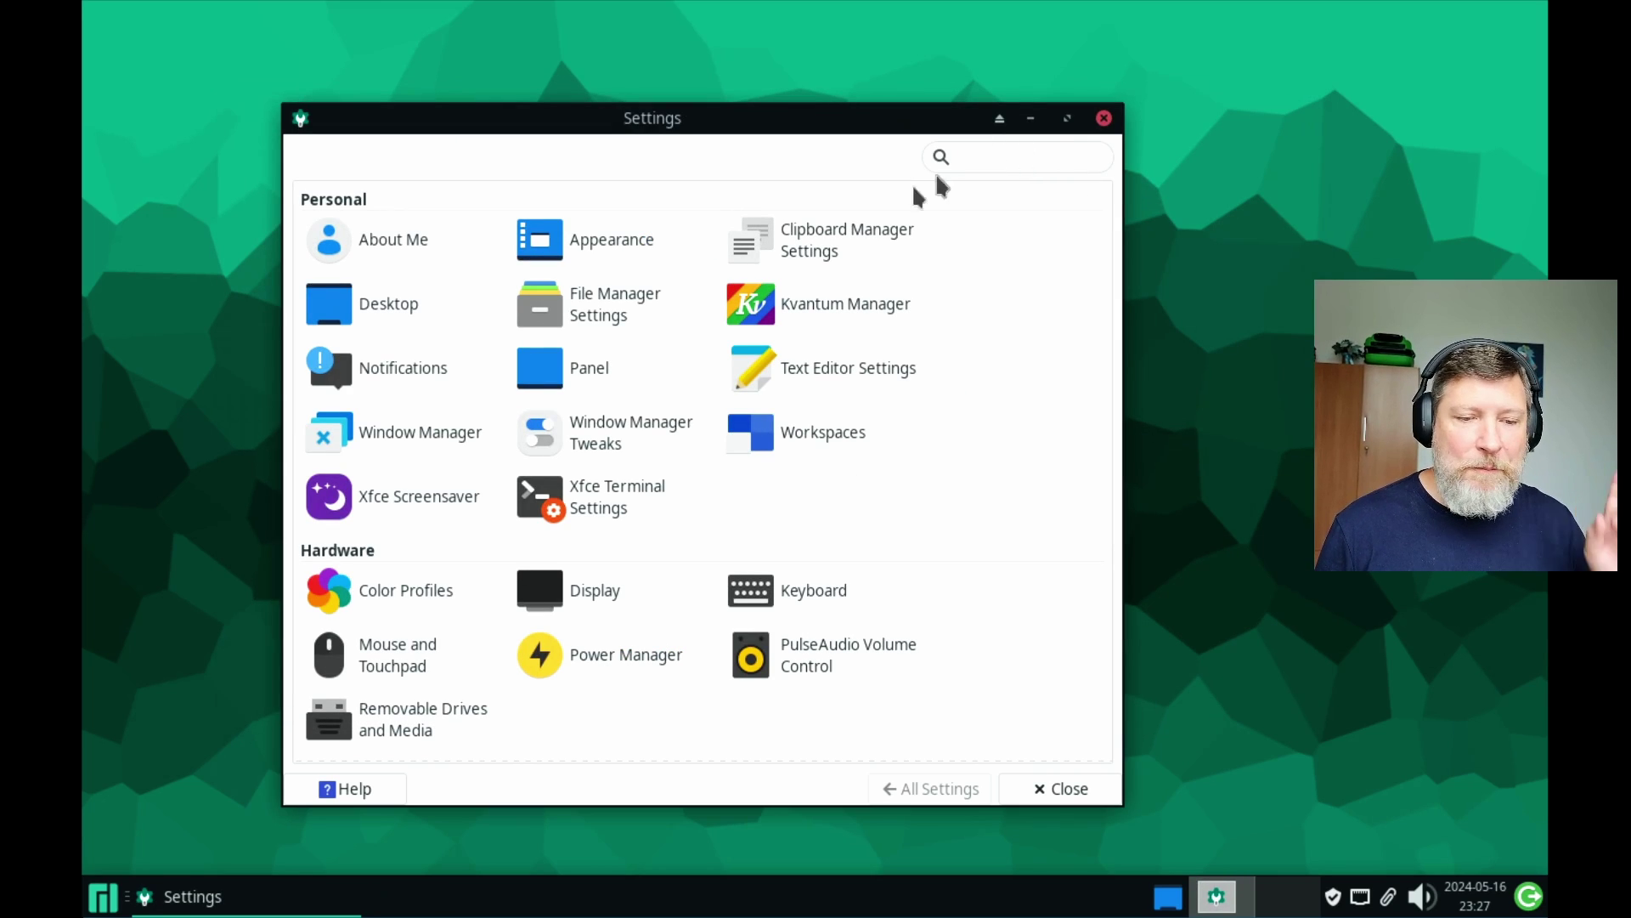
key("alt+F4")
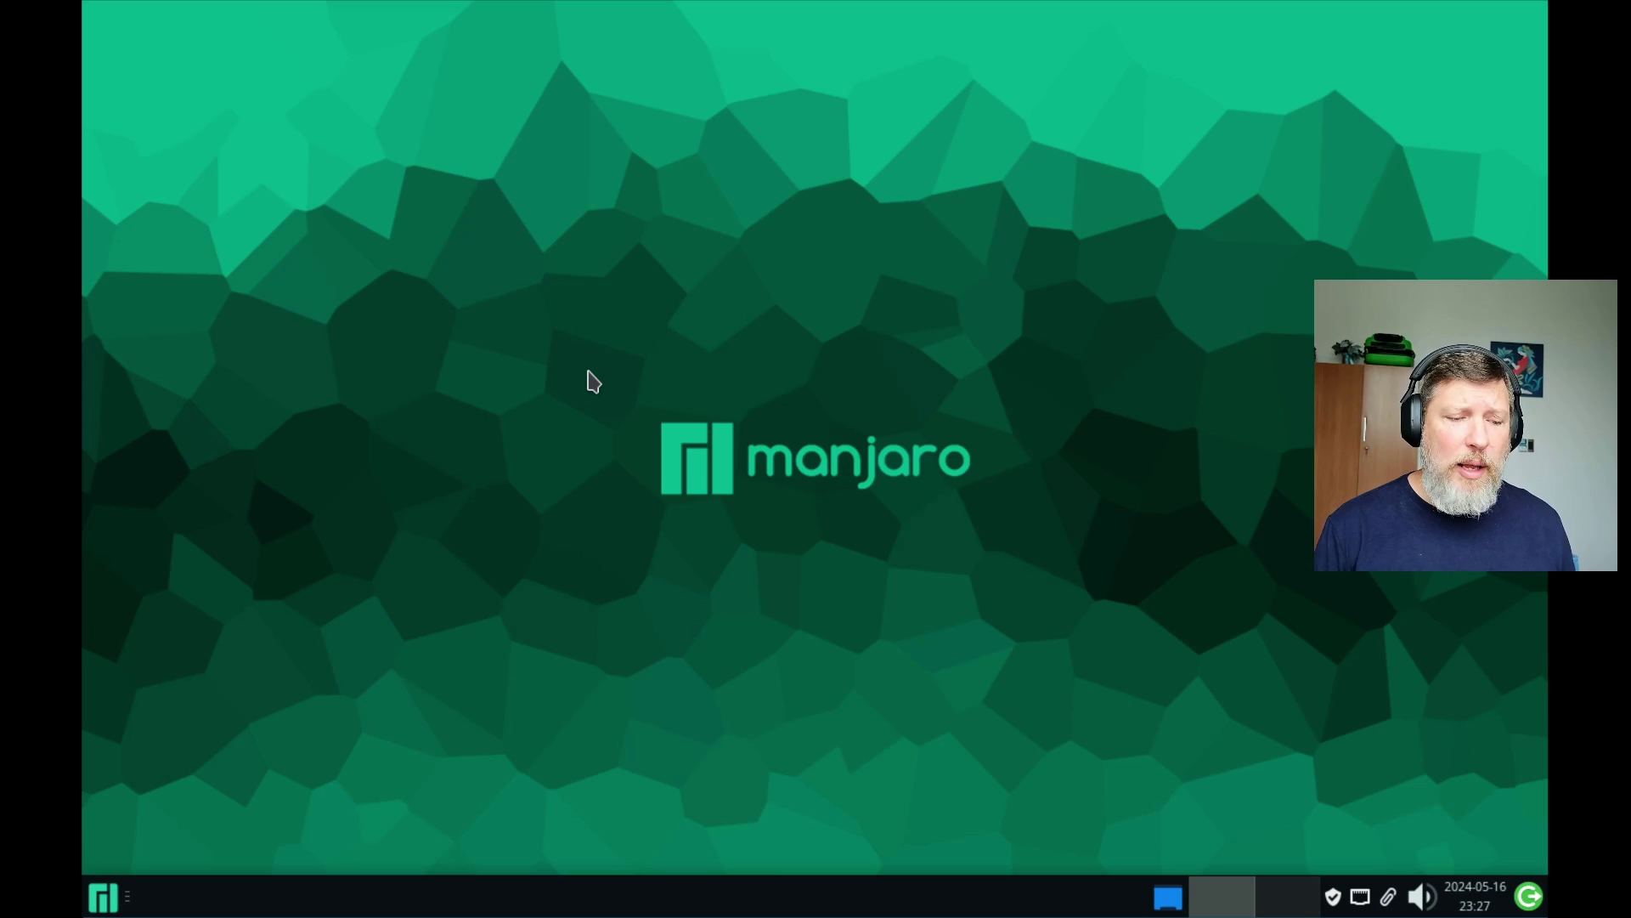
key("F12")
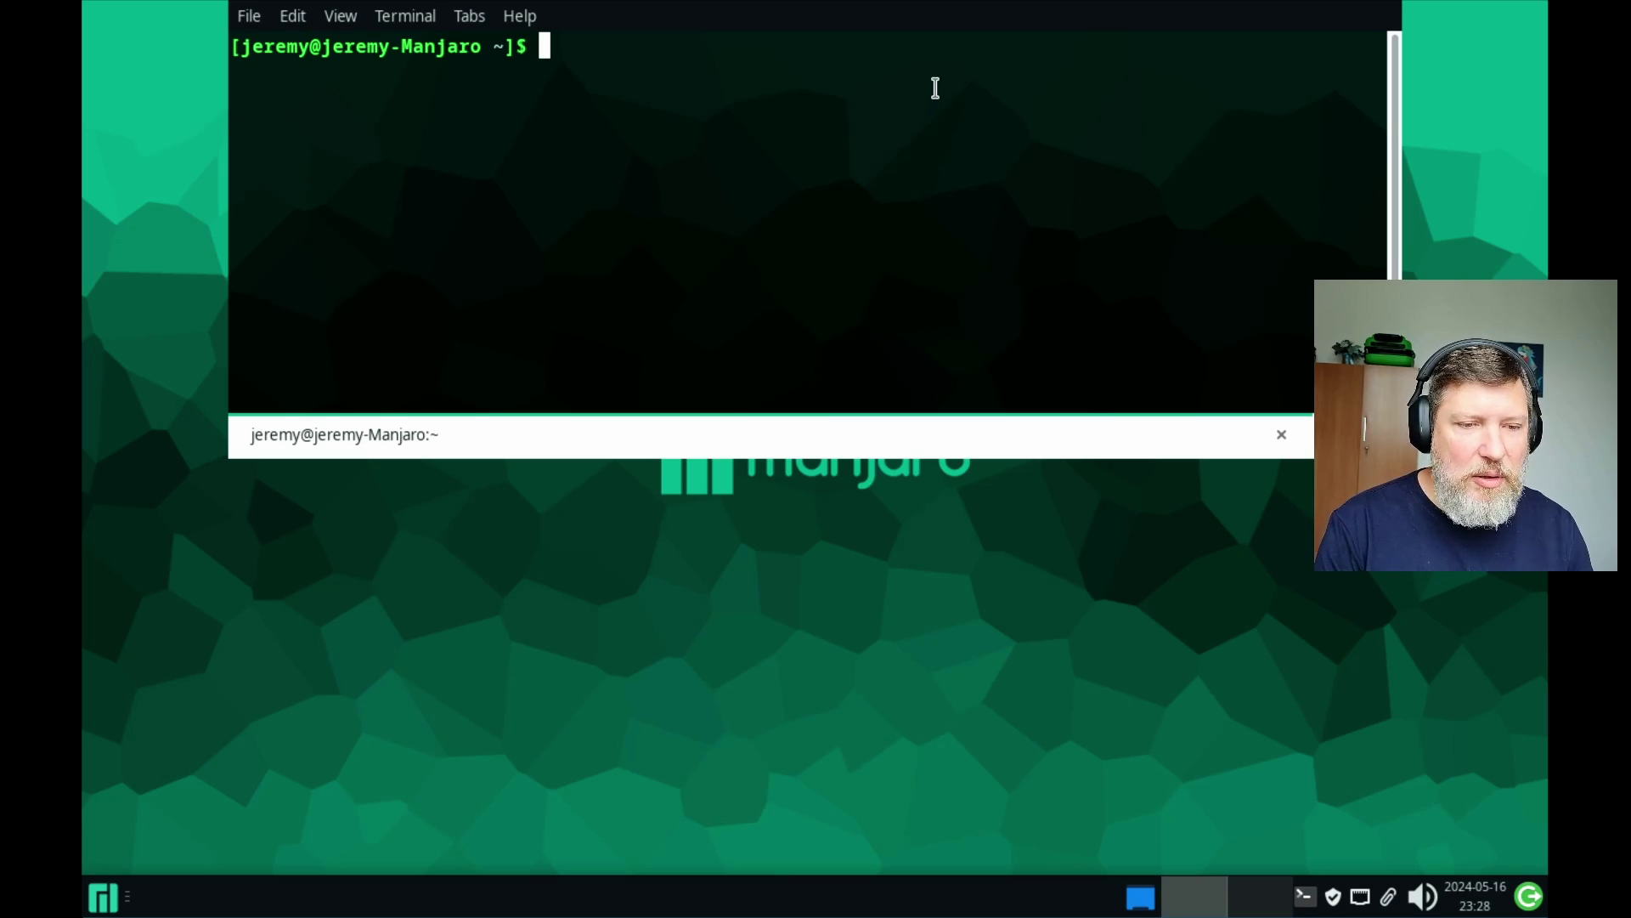
Step: Install neofetch with "sudo pacman -S neofetch", entering the account password and confirming the installation
type("sudo ")
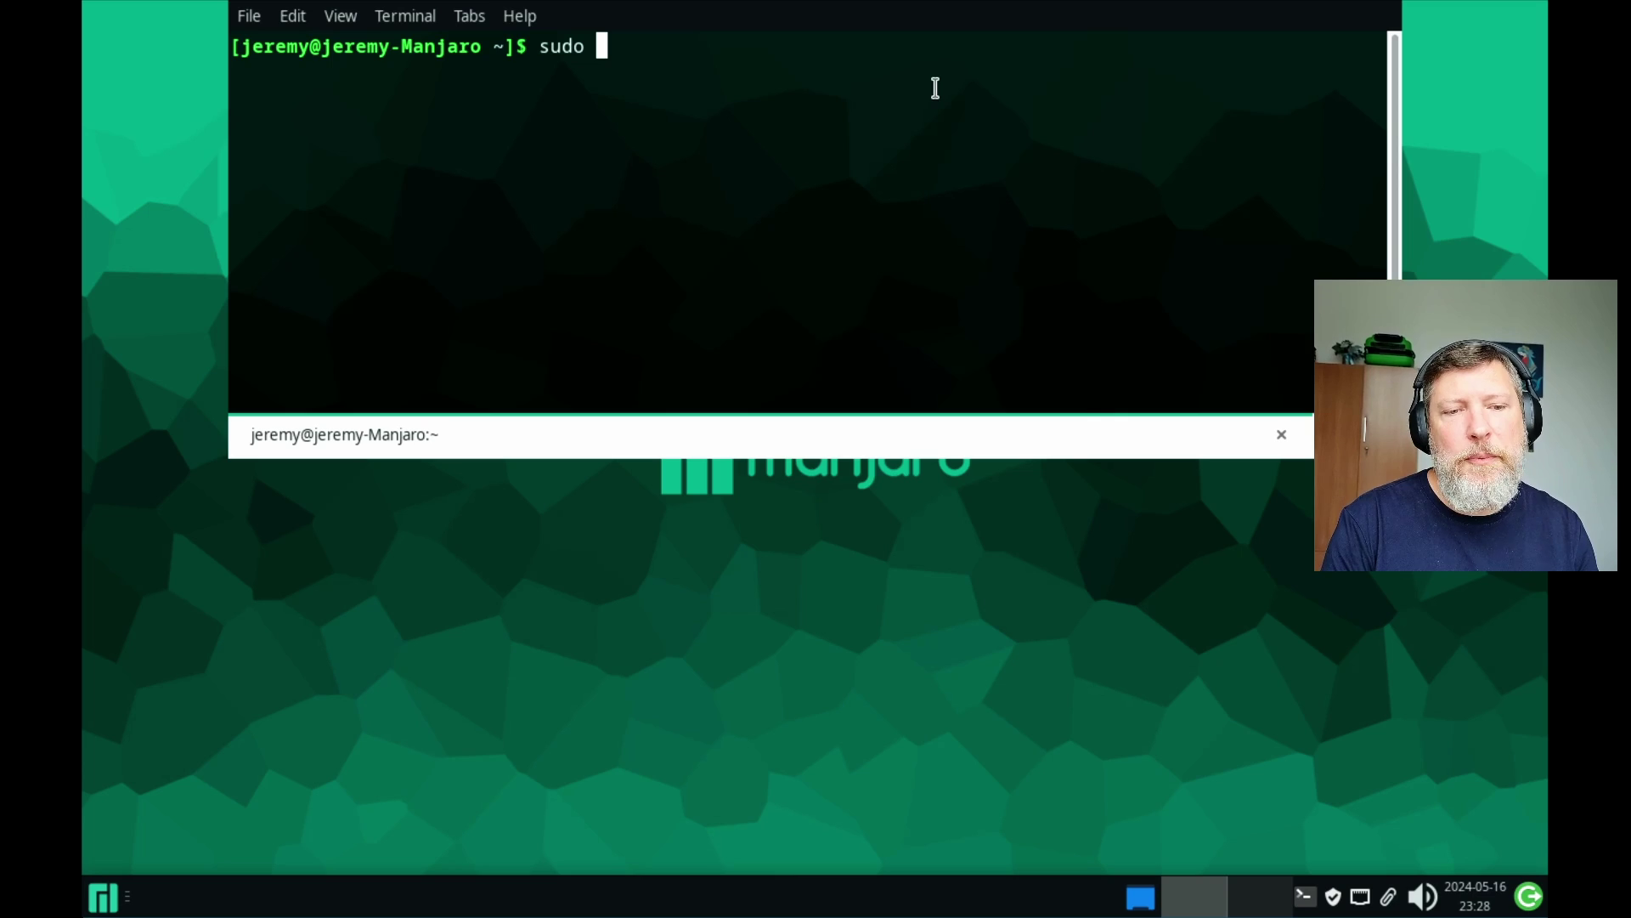
type("pacm")
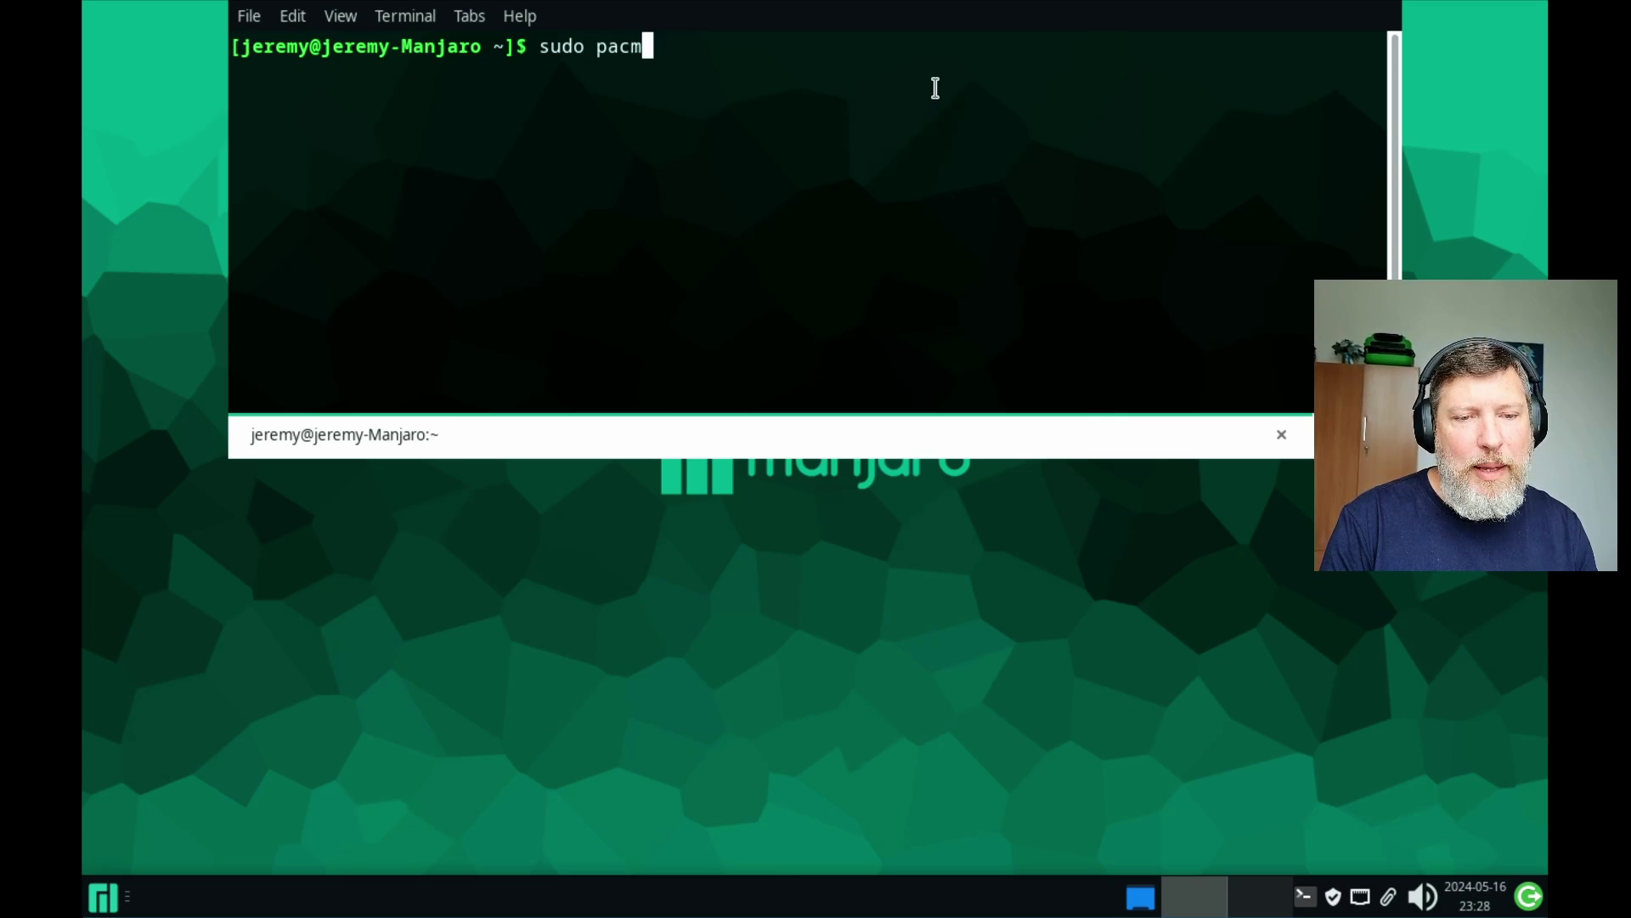
type("an -S ")
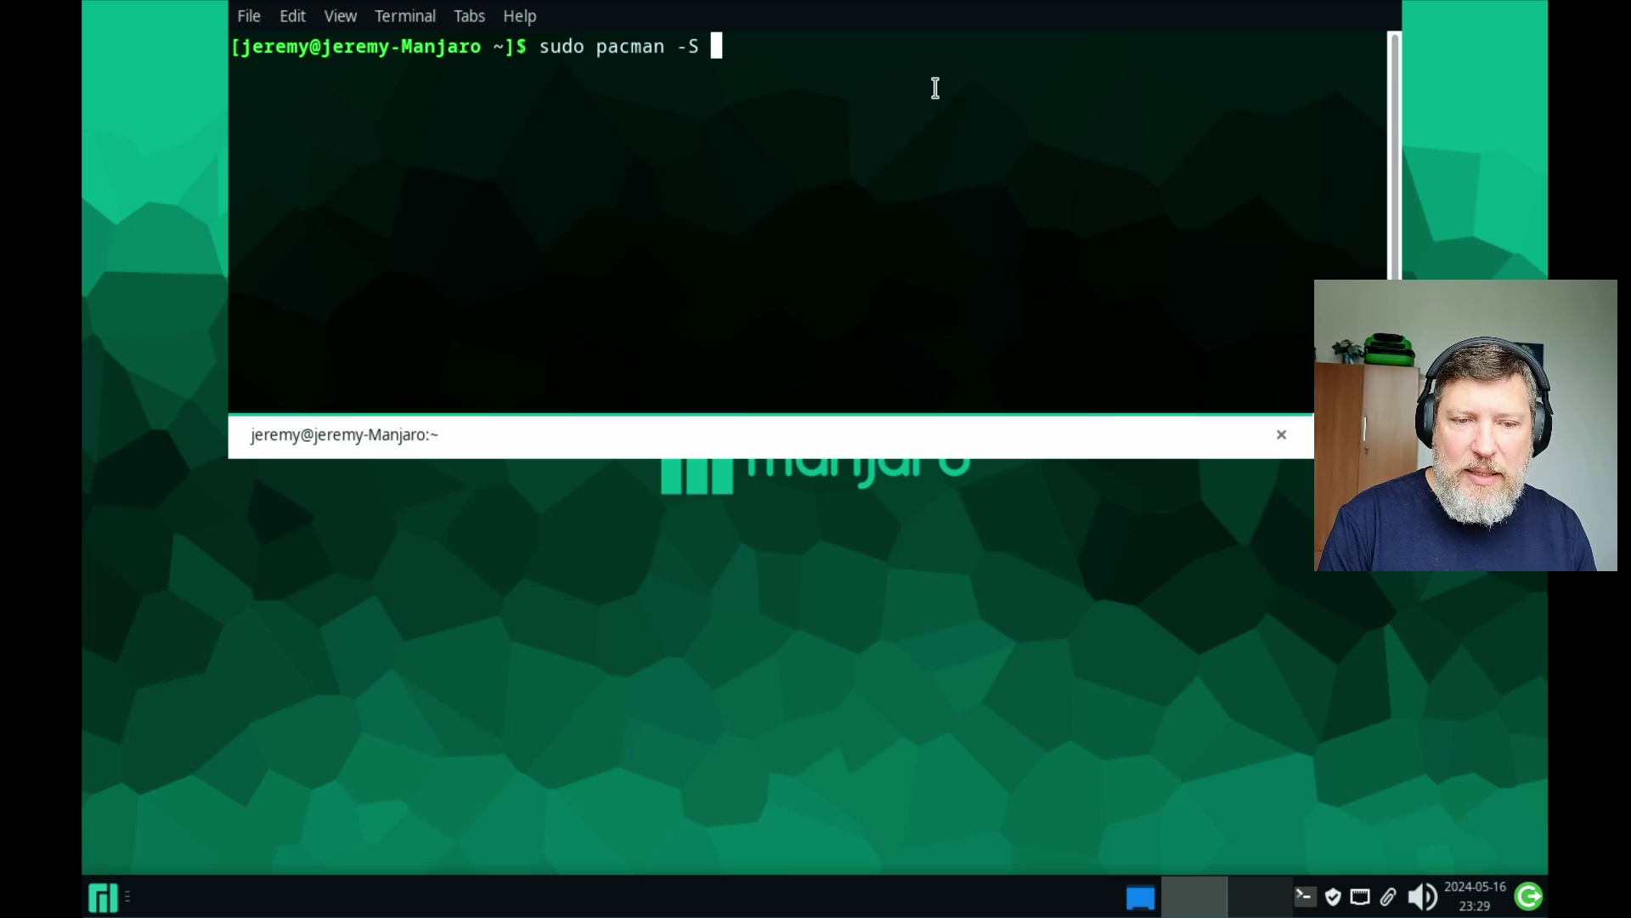
type("neofe")
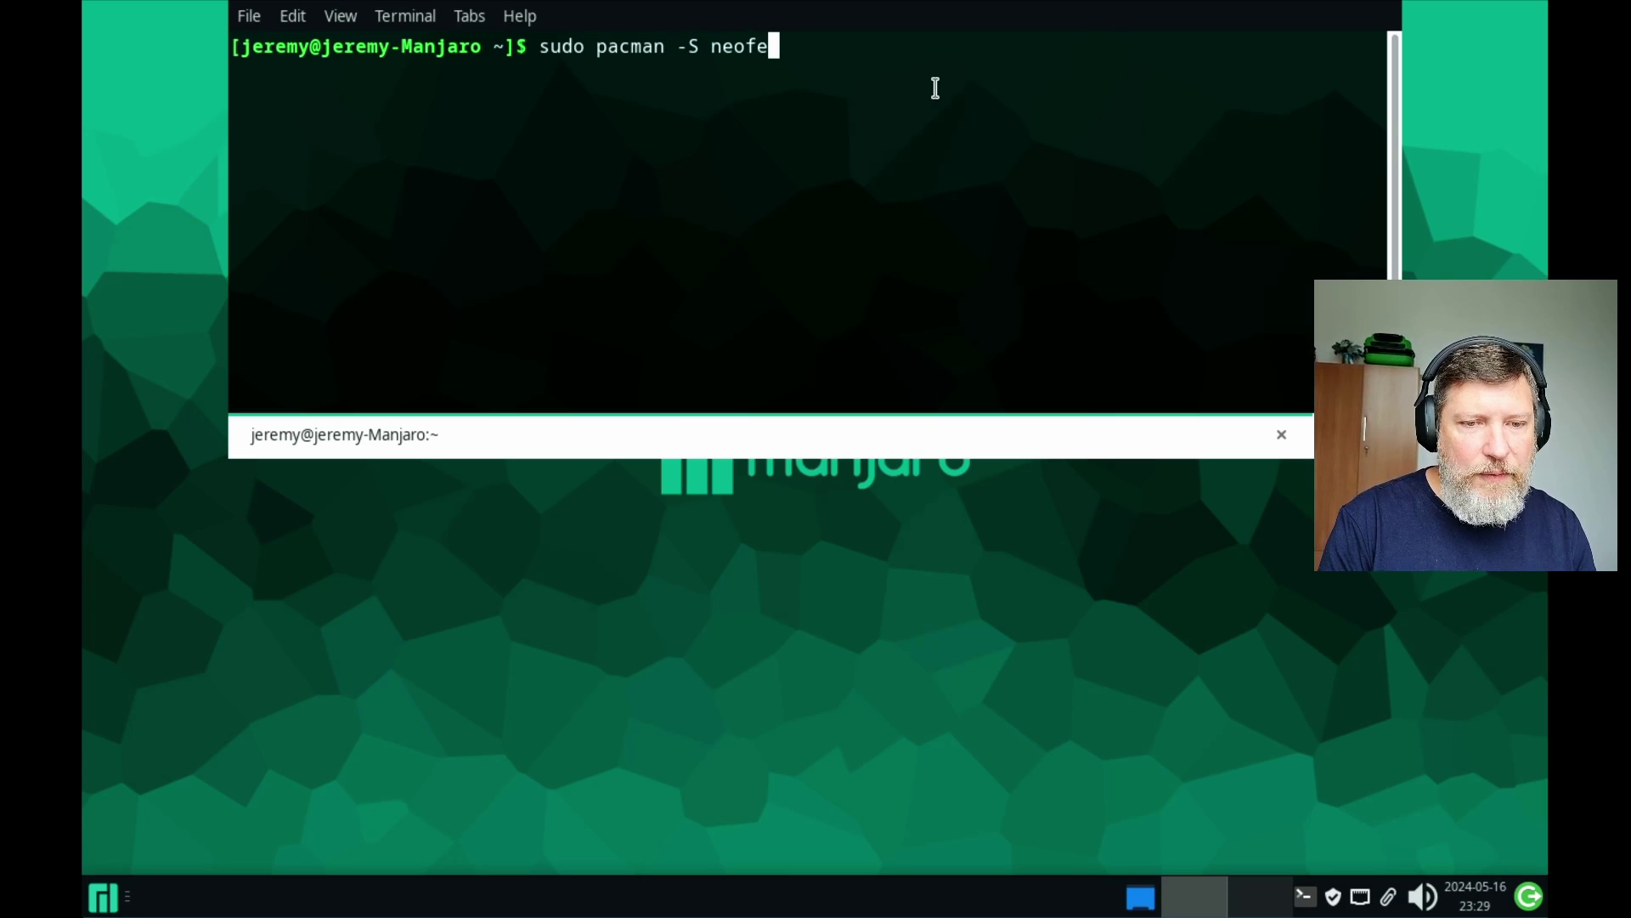
type("tch")
key("Return")
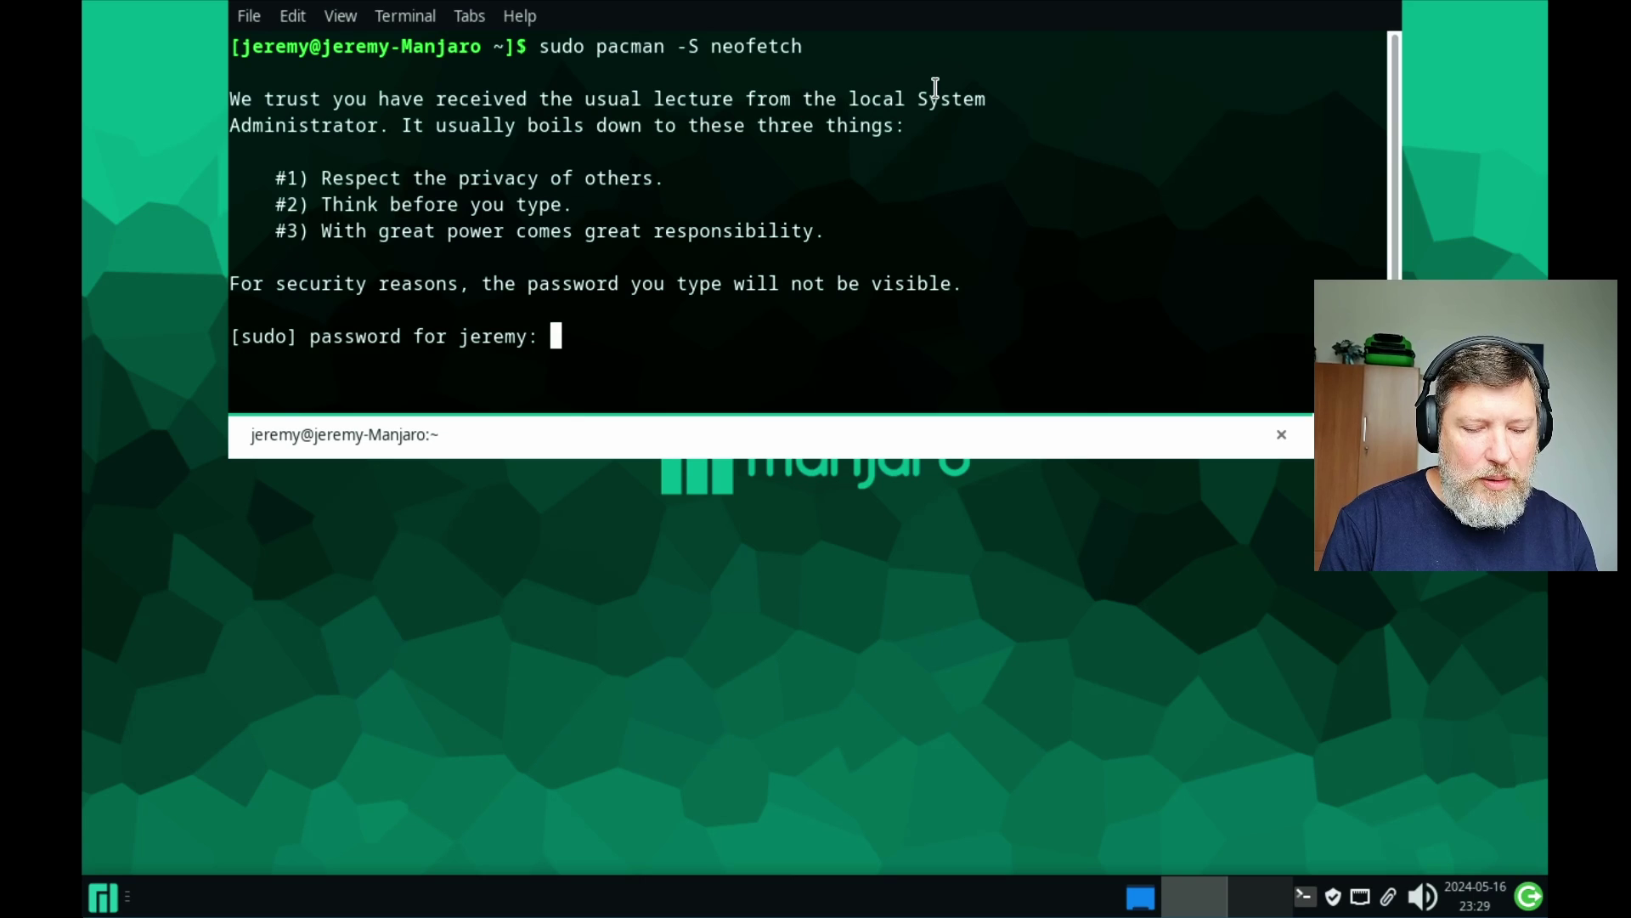
key("Return")
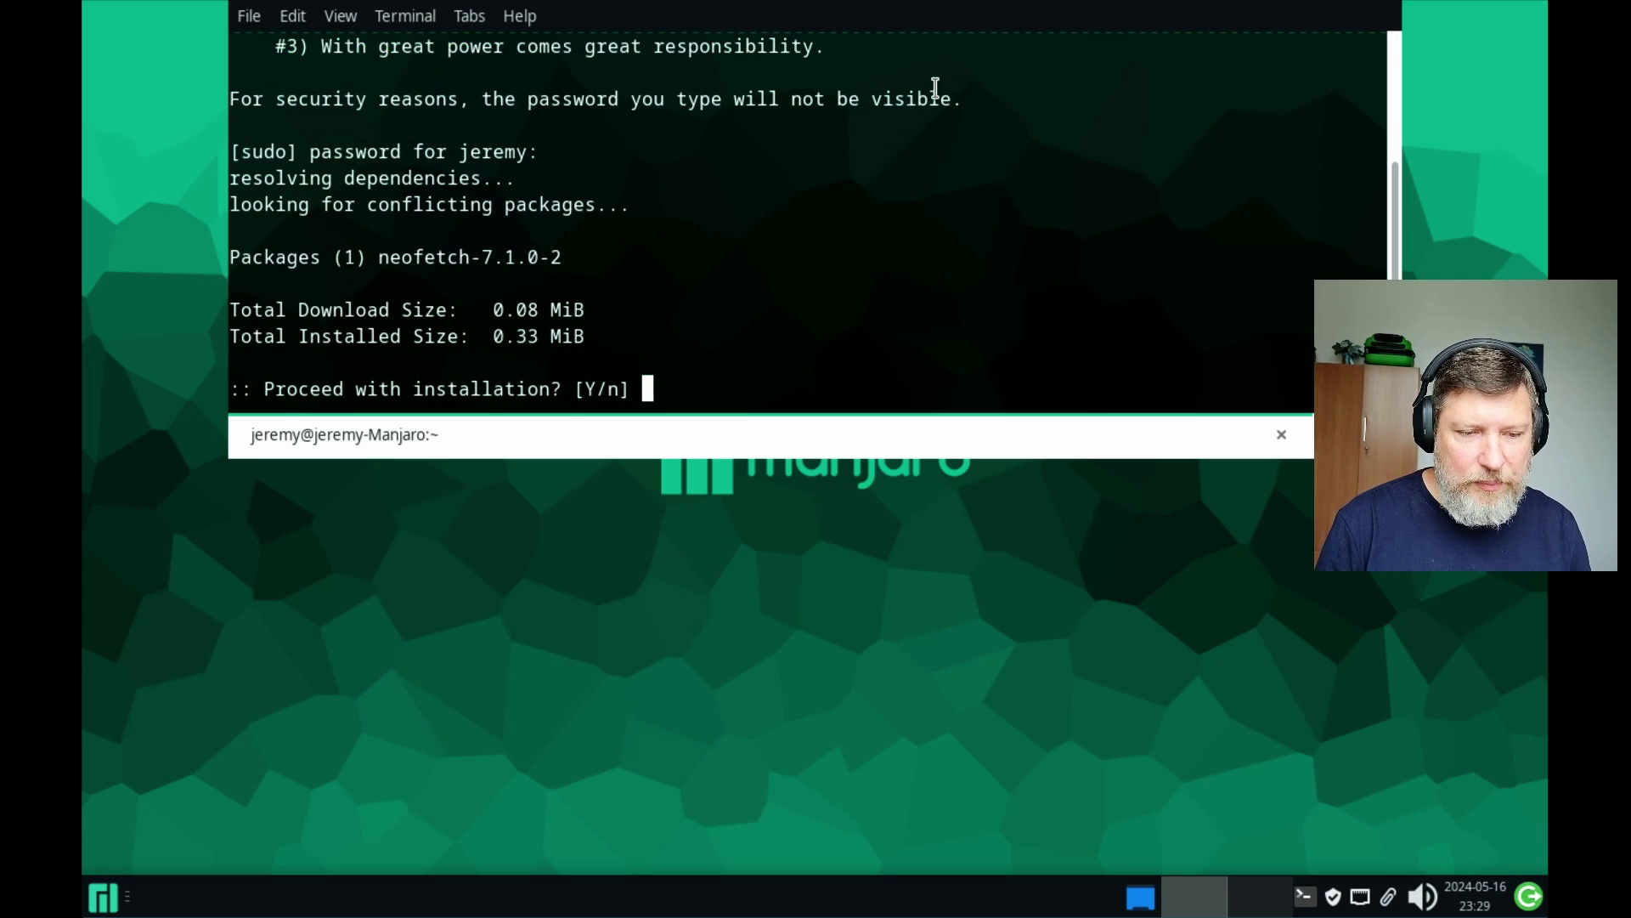
type("y")
key("Return")
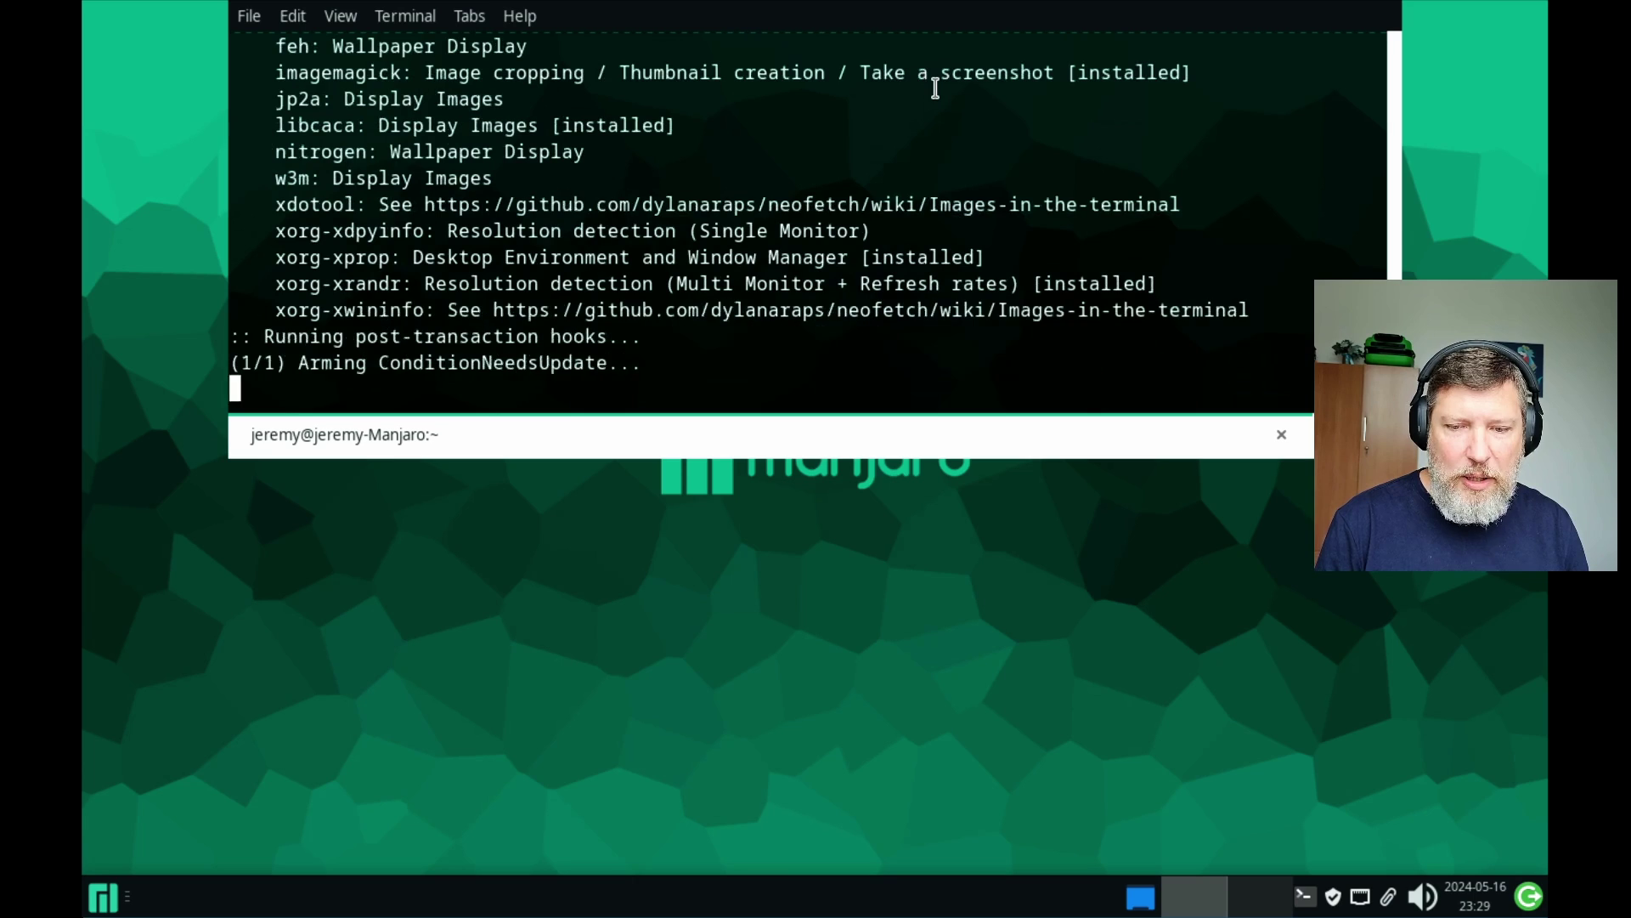
Step: Run neofetch, review the whole system summary it prints, and close the drop-down terminal
type("n")
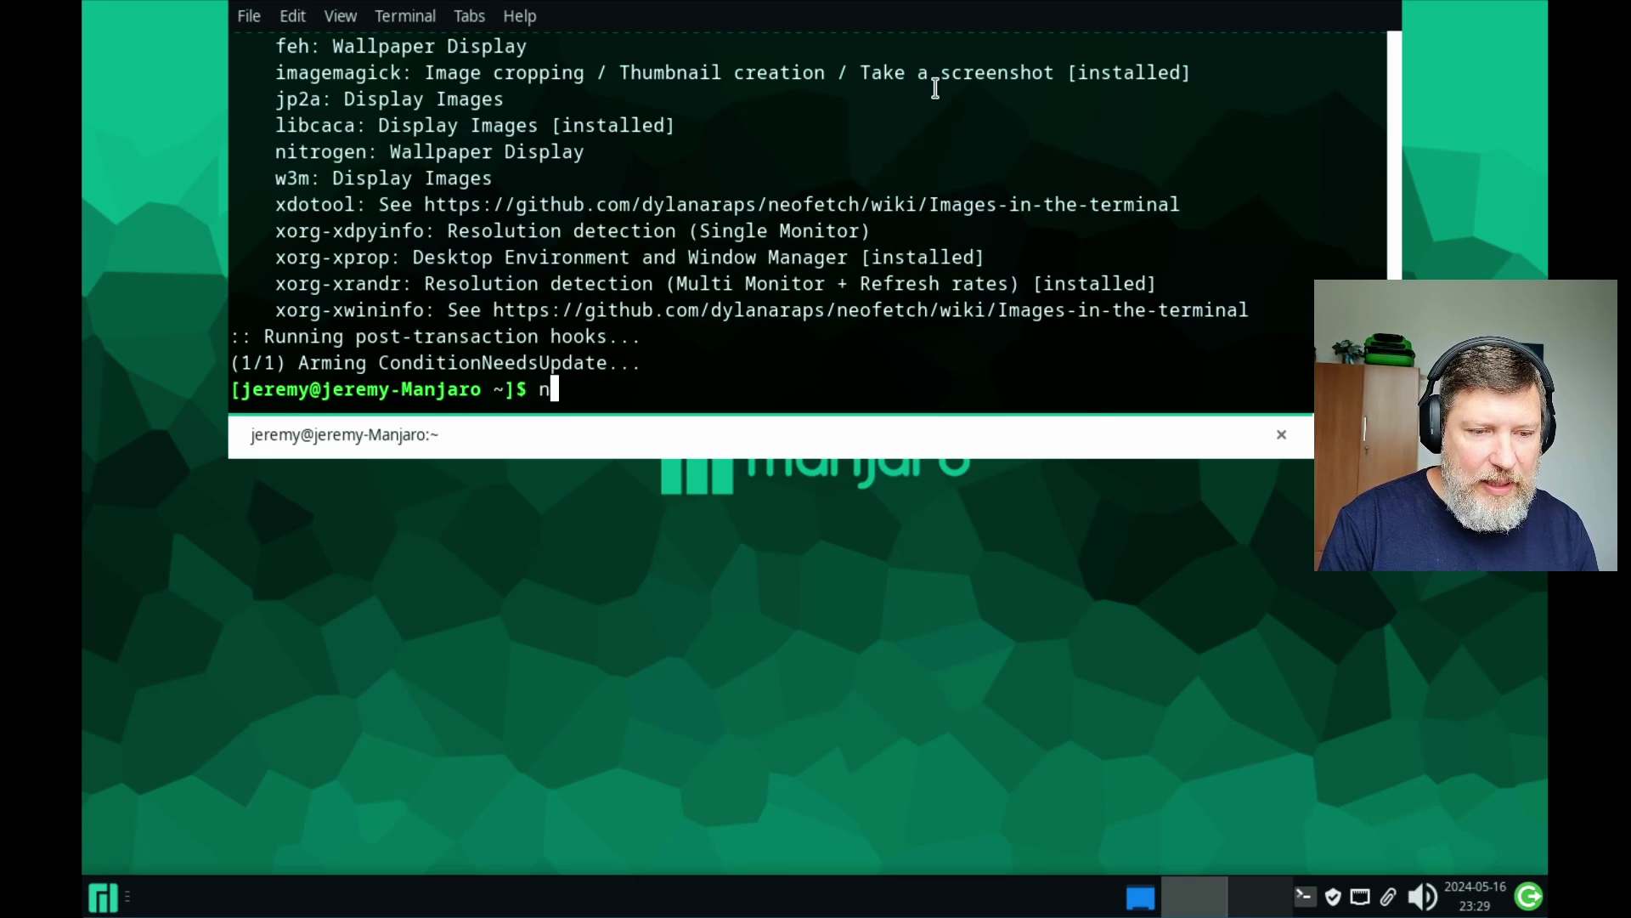
type("eofetch")
key("Return")
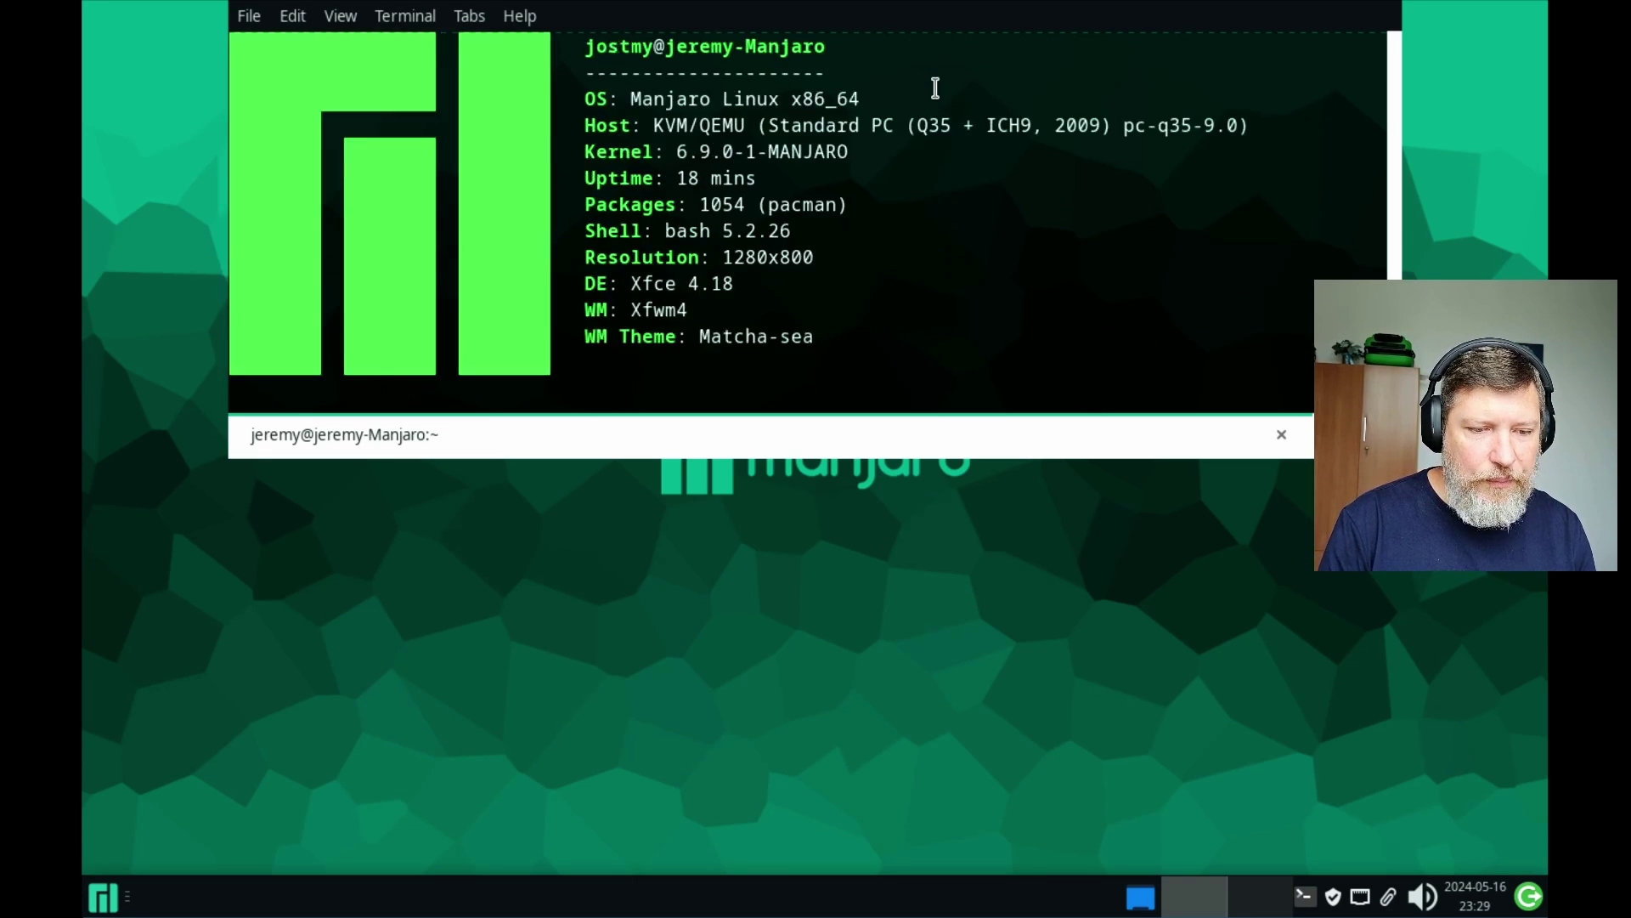
scroll(1088, 161, "up", 4)
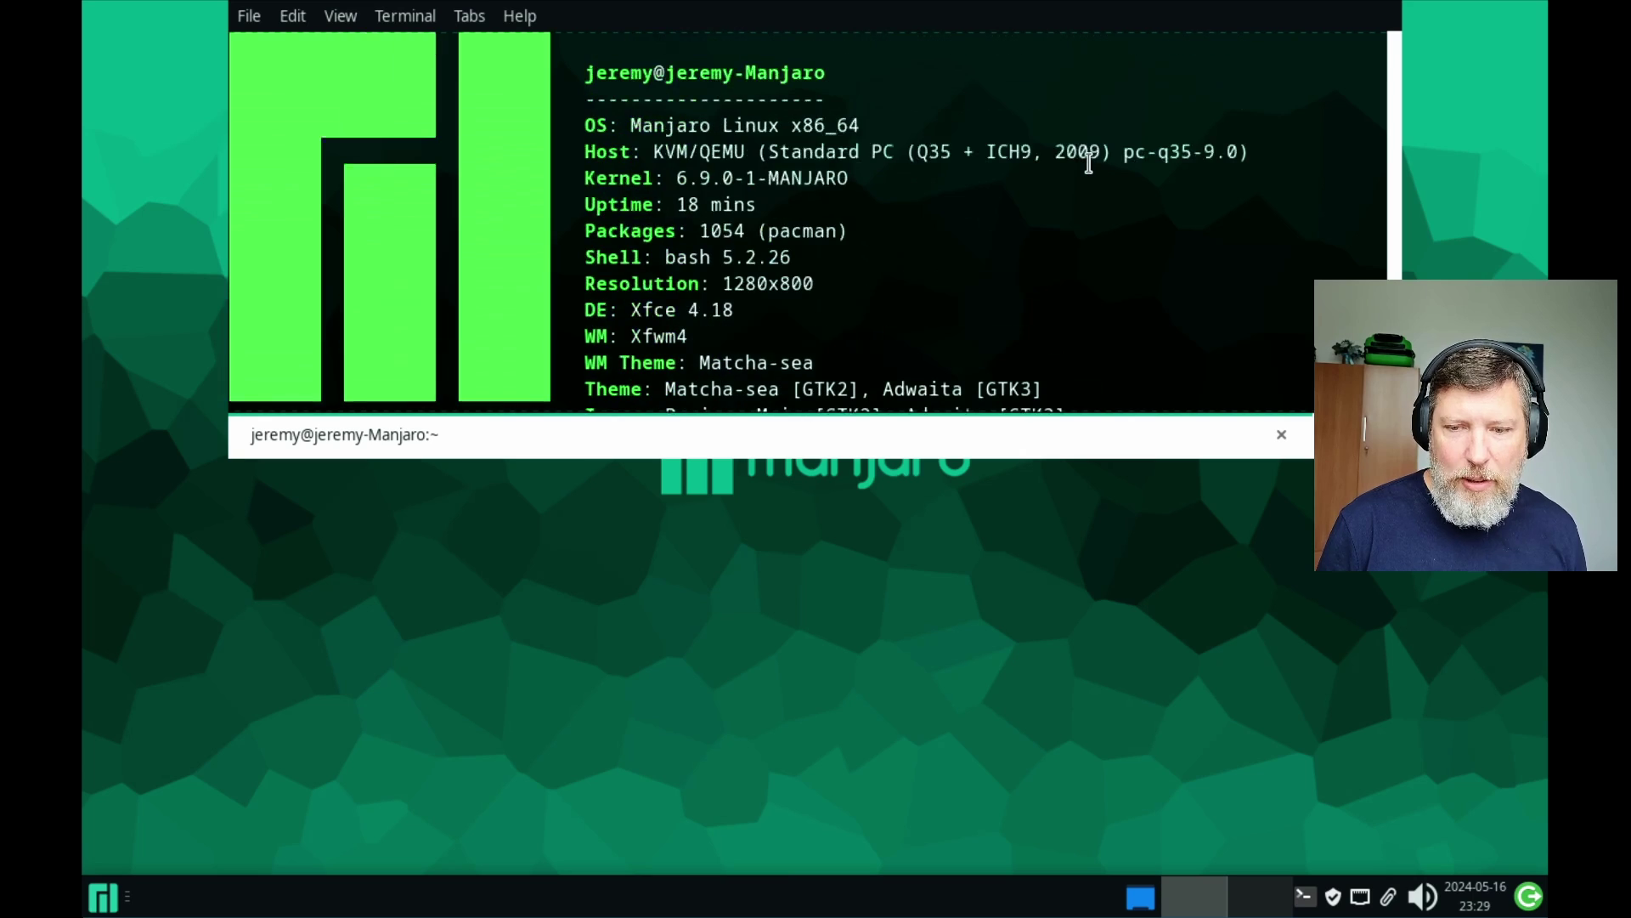
scroll(1088, 161, "up", 1)
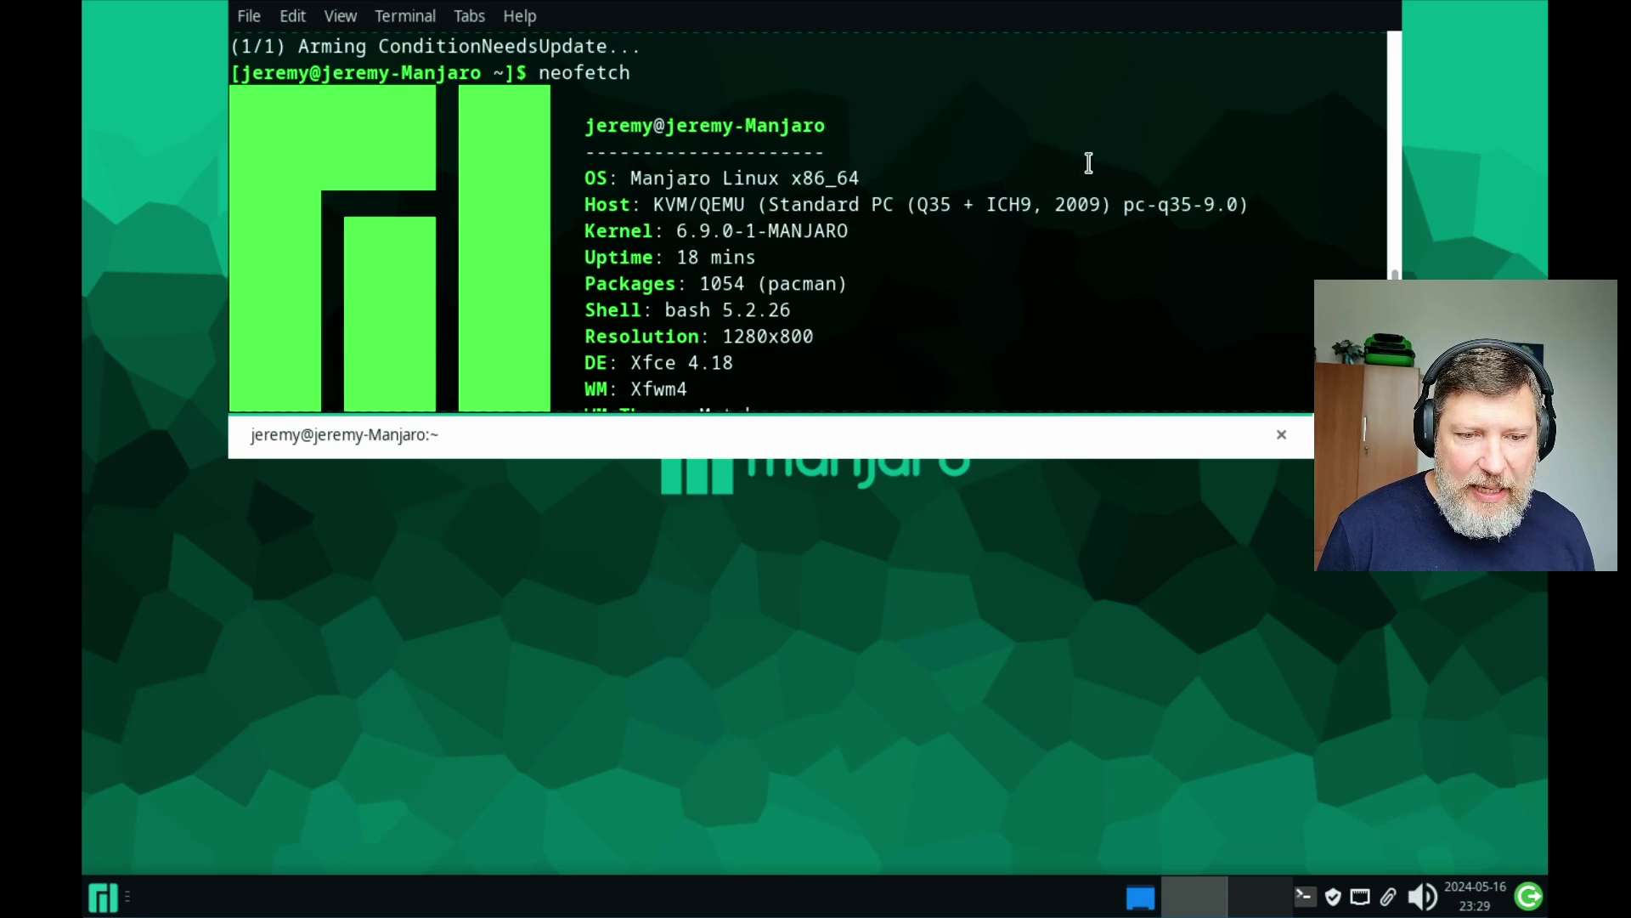
scroll(1088, 161, "down", 1)
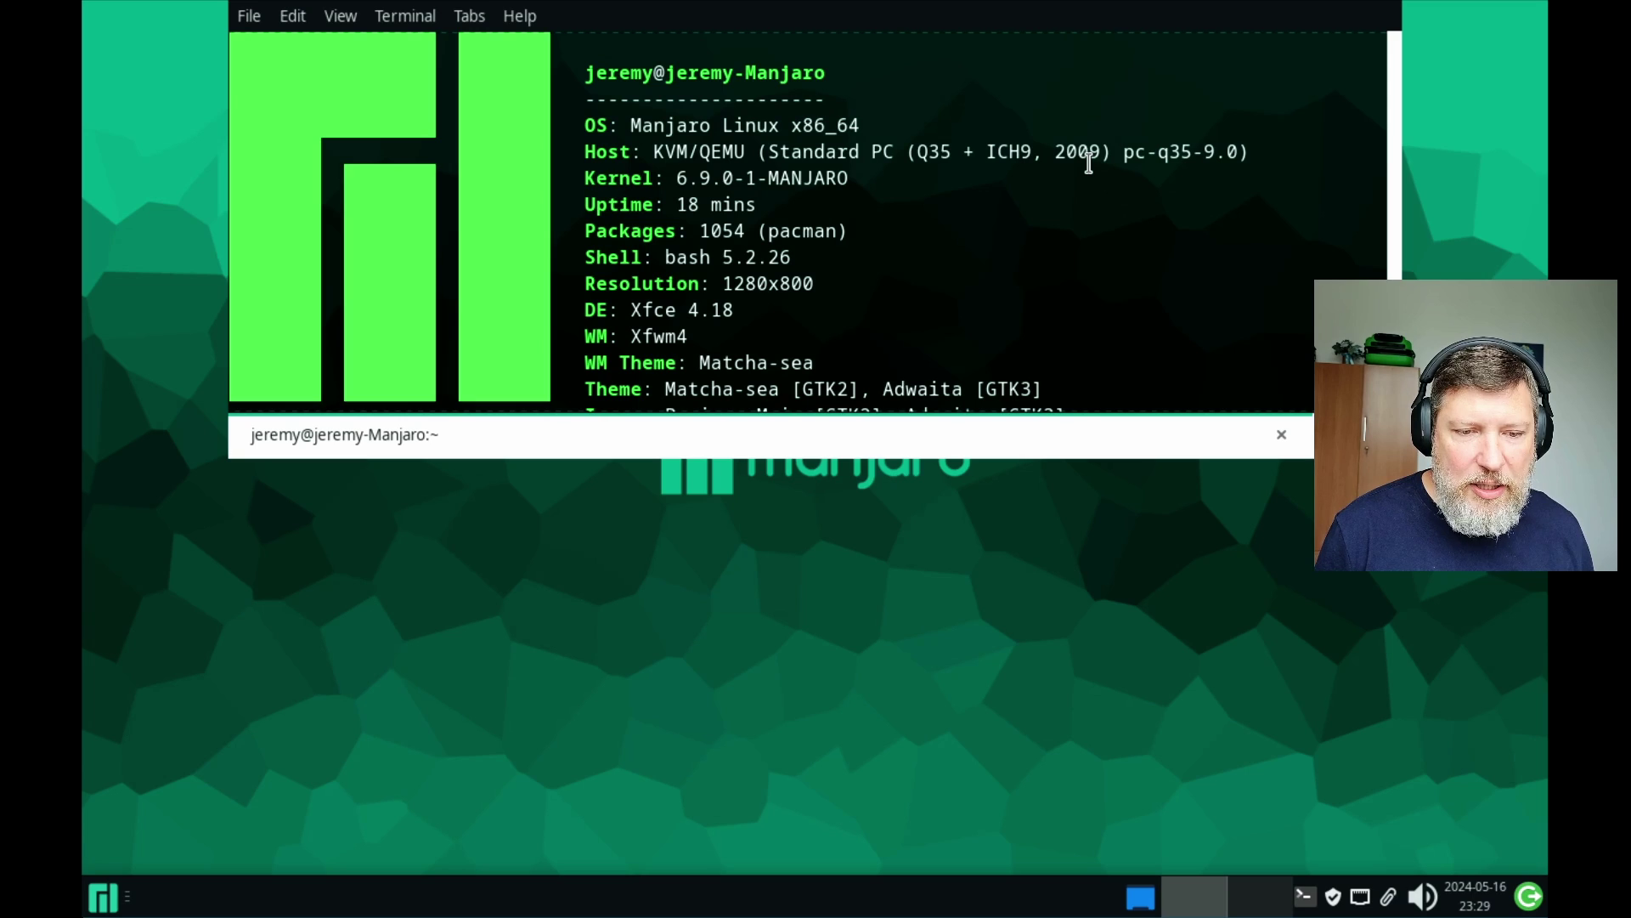
scroll(1088, 161, "down", 1)
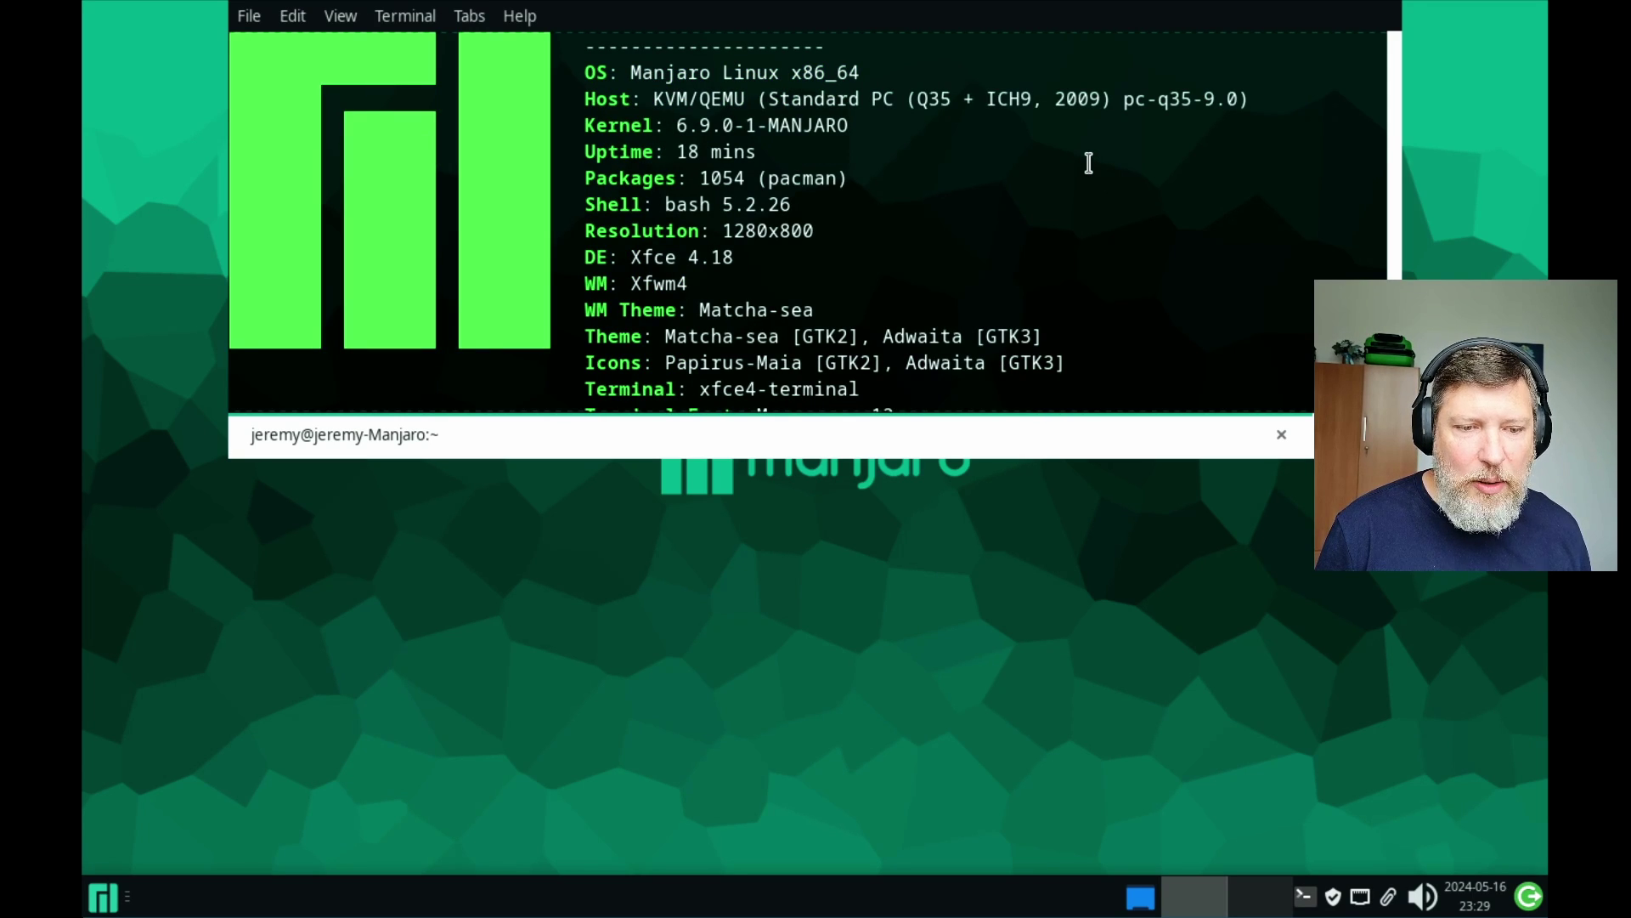
scroll(1088, 161, "down", 1)
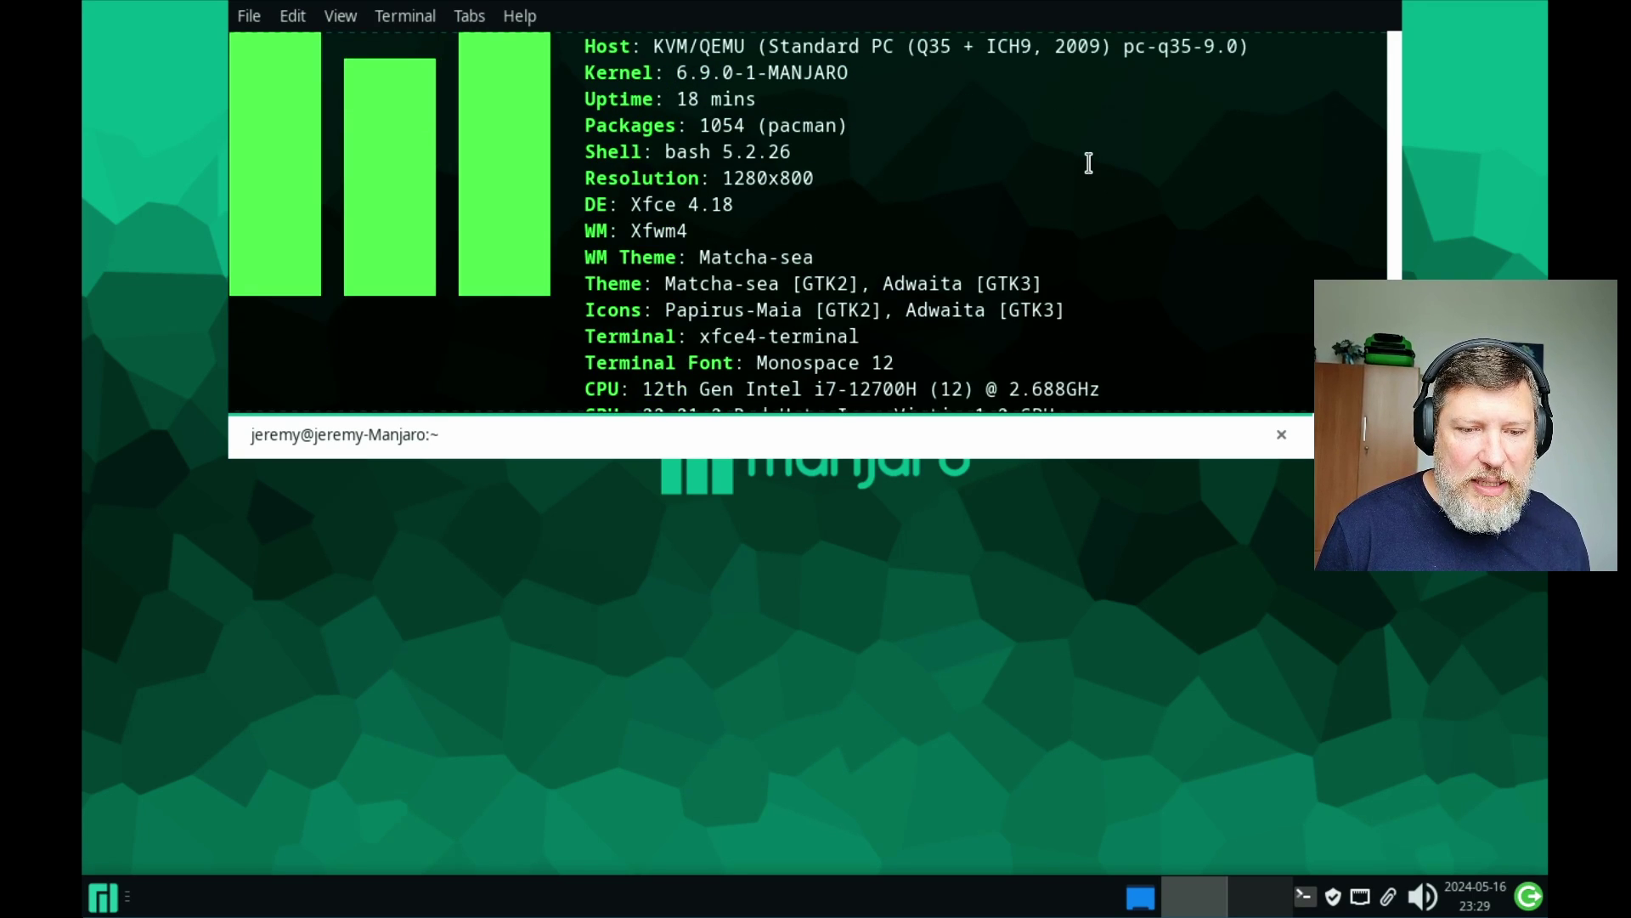
scroll(1088, 162, "down", 1)
scroll(1088, 161, "down", 3)
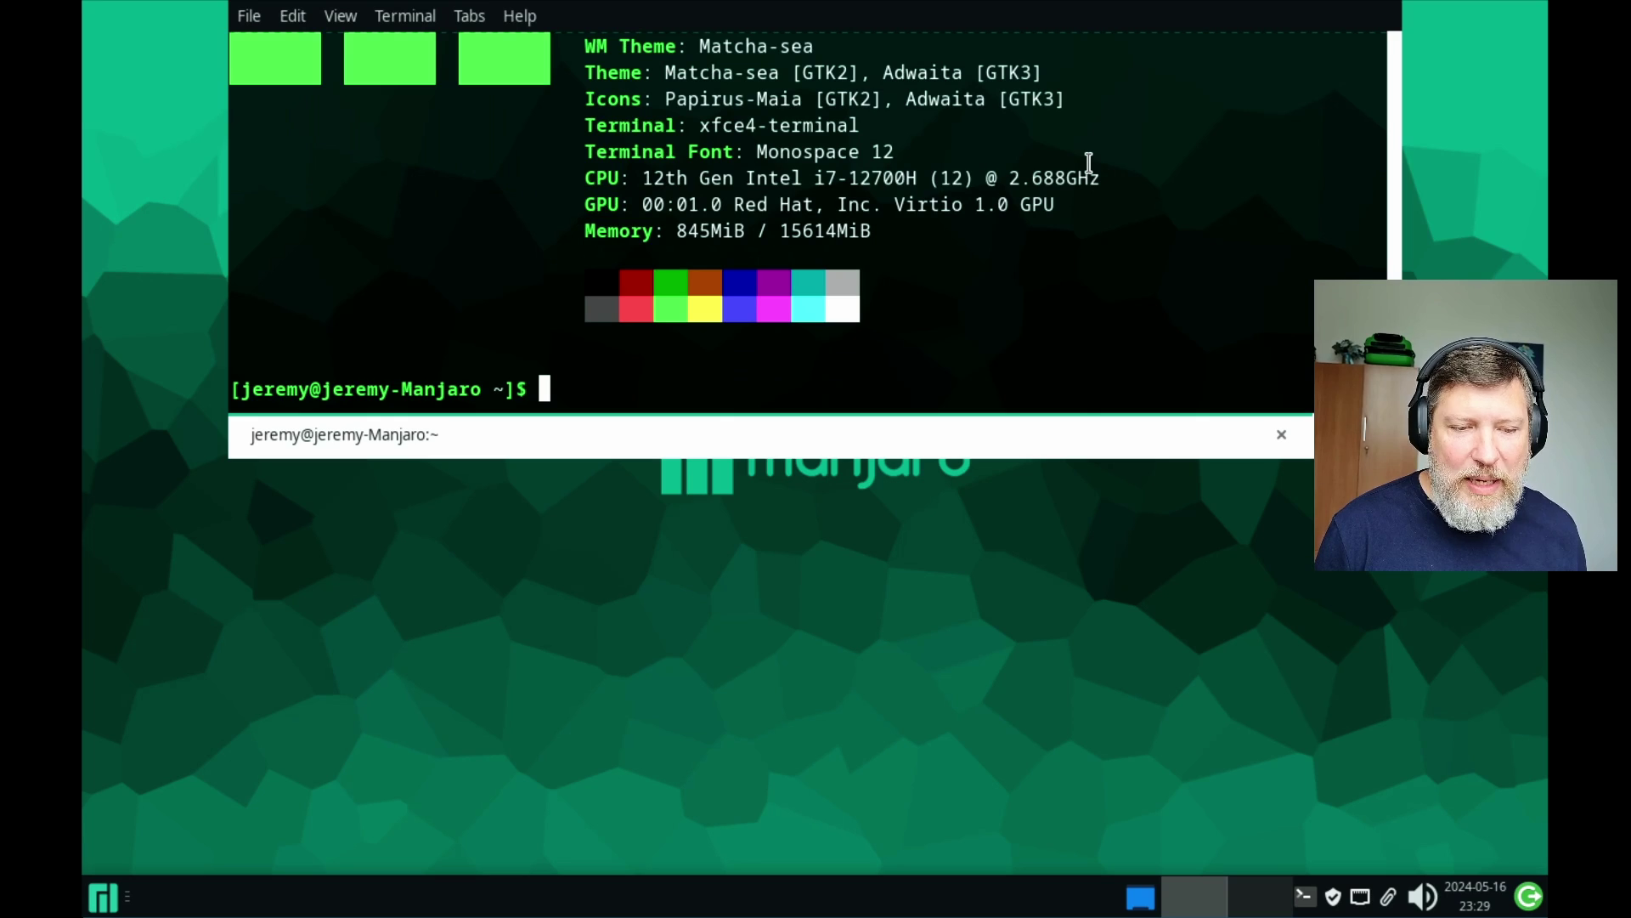
left_click(1281, 436)
Step: View the running processes with htop in a terminal window, and close the window despite the running process
right_click(877, 367)
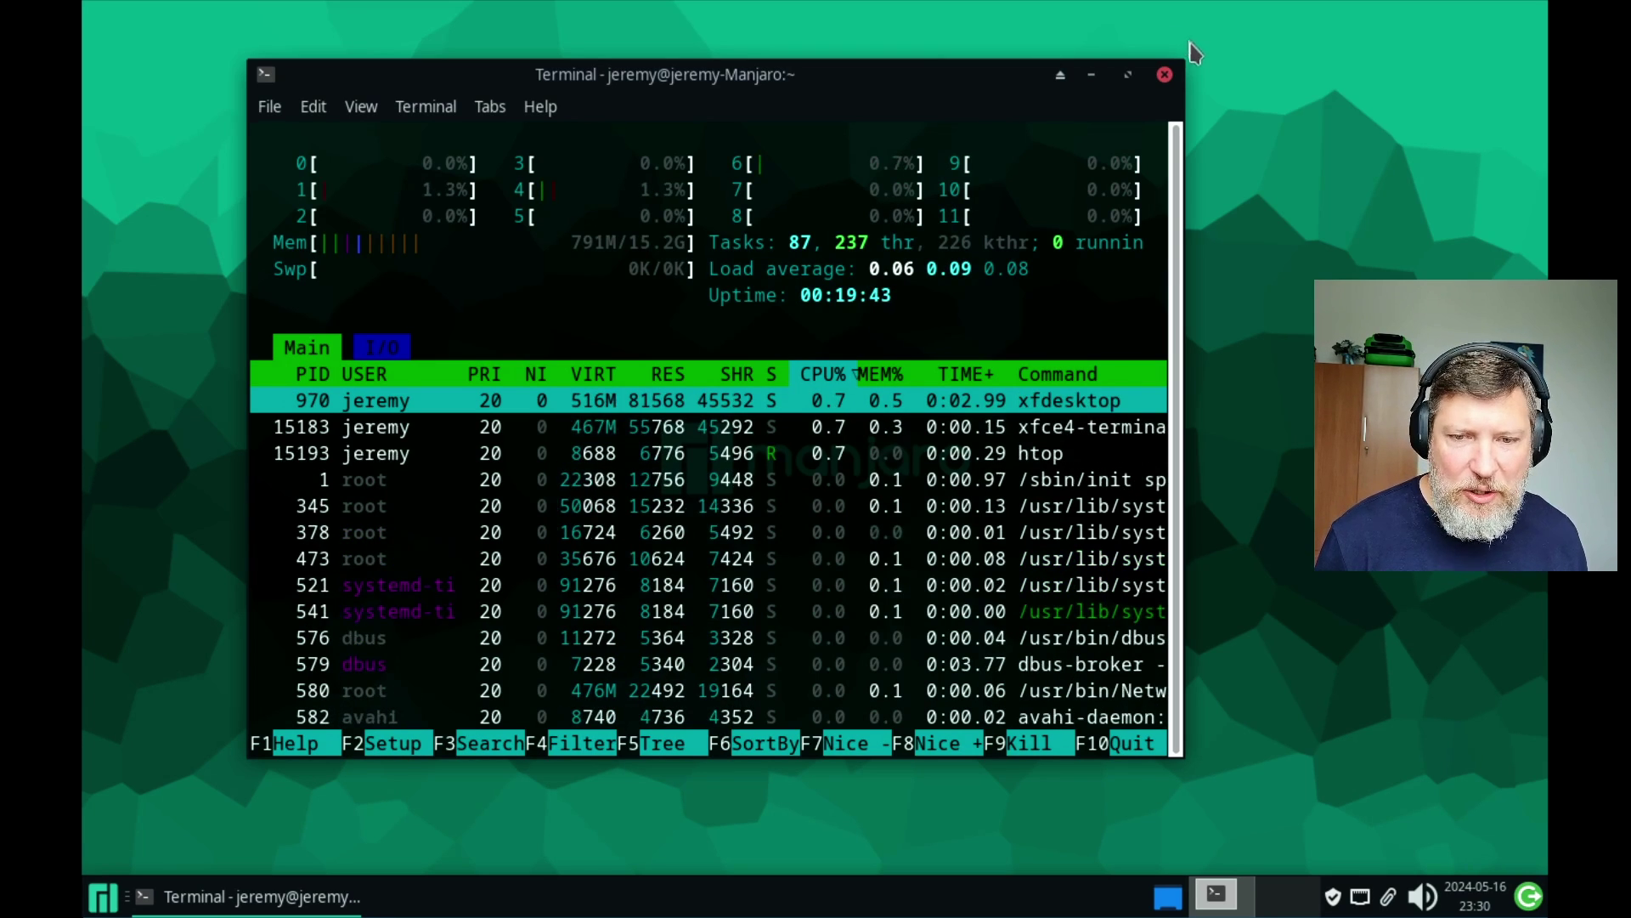
left_click(1164, 74)
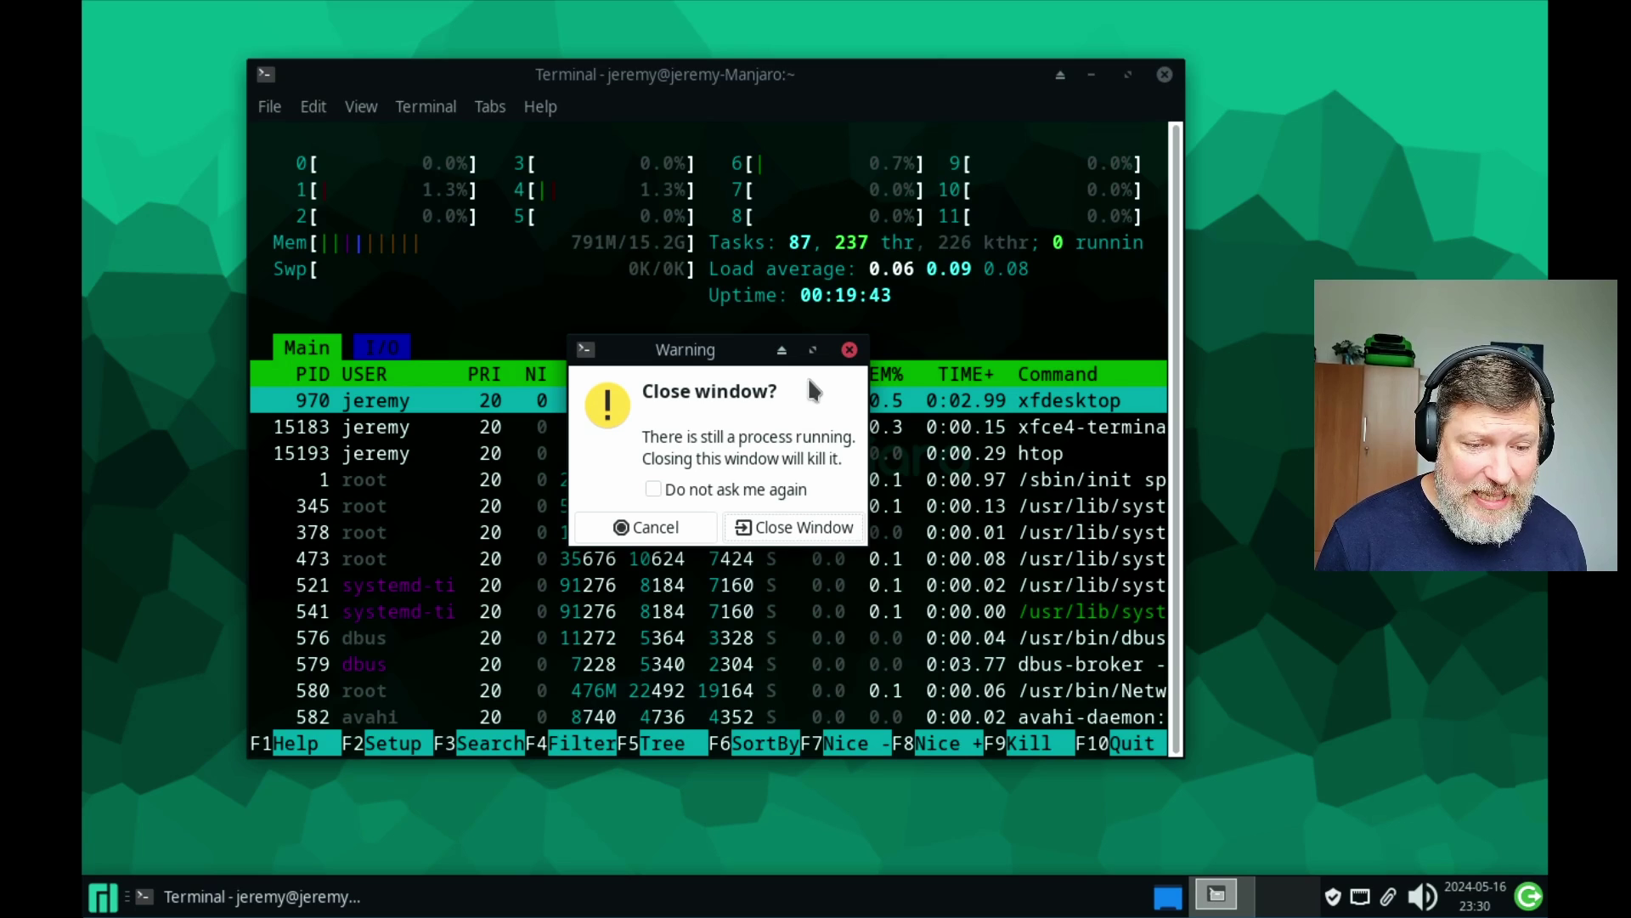
left_click(769, 528)
Step: Open the applications menu and look through the list of all applications
left_click(113, 898)
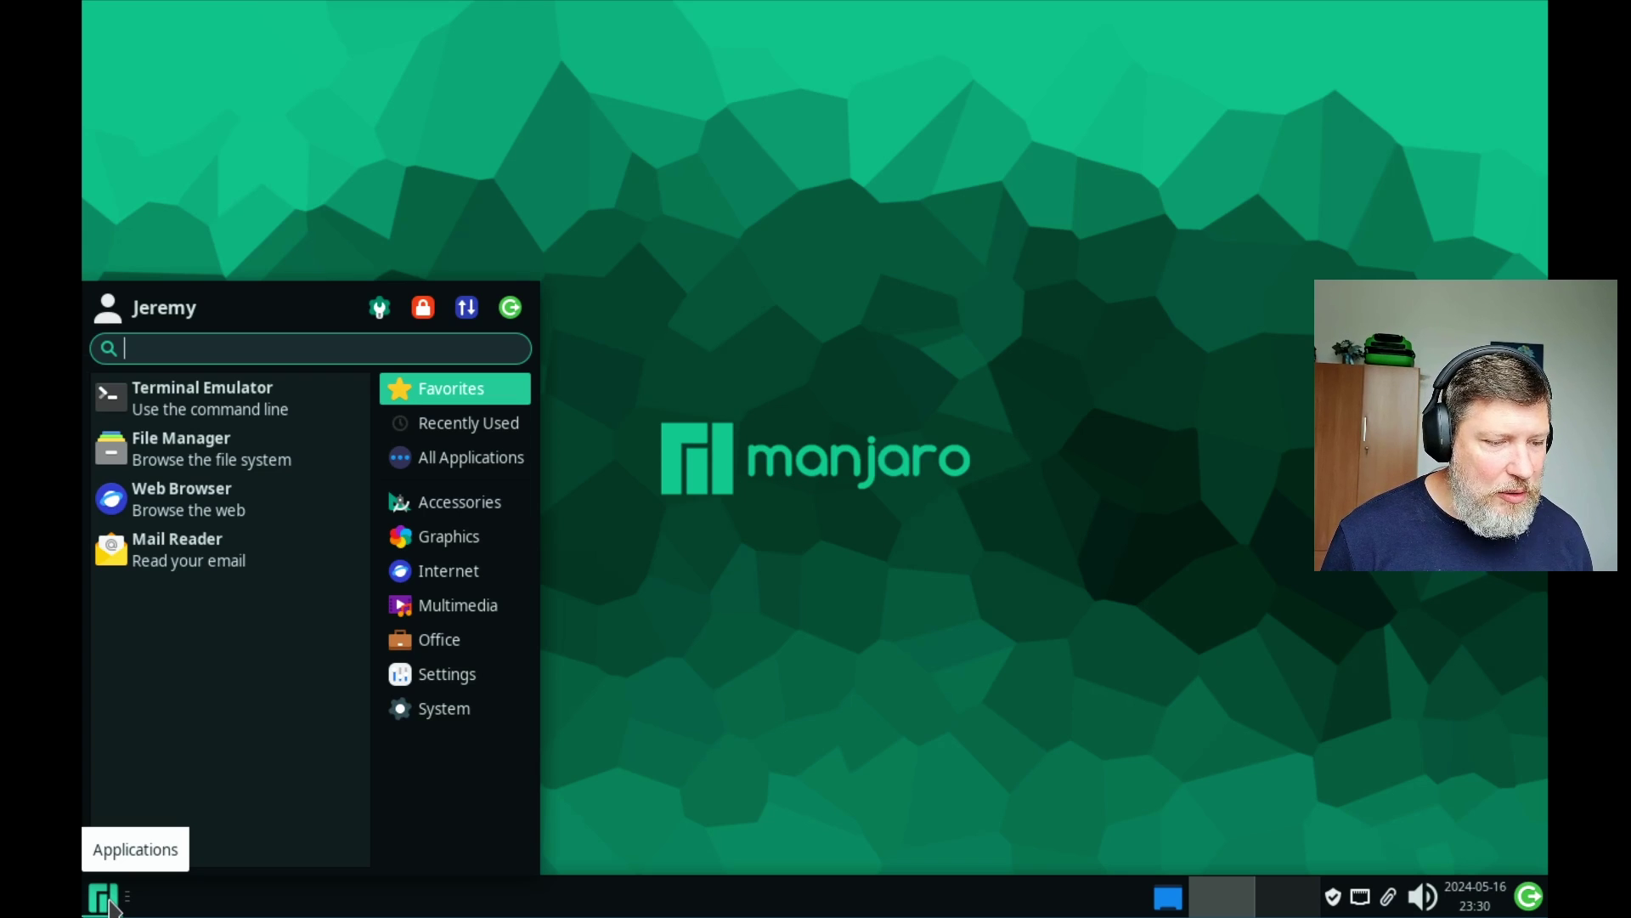
left_click(110, 904)
left_click(111, 904)
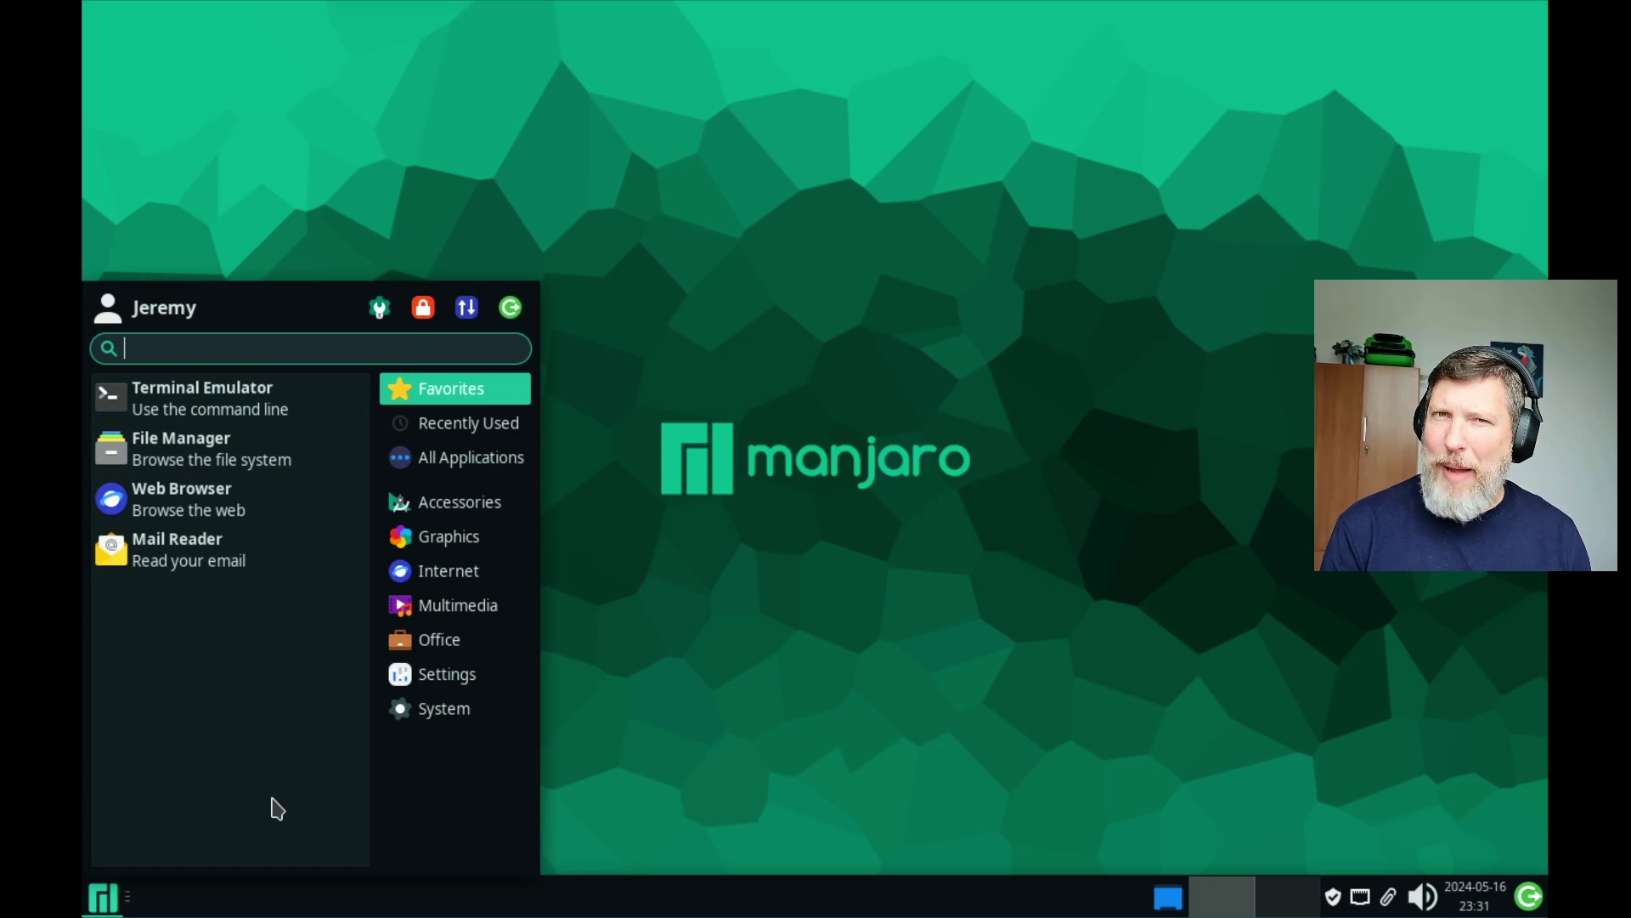
left_click(465, 466)
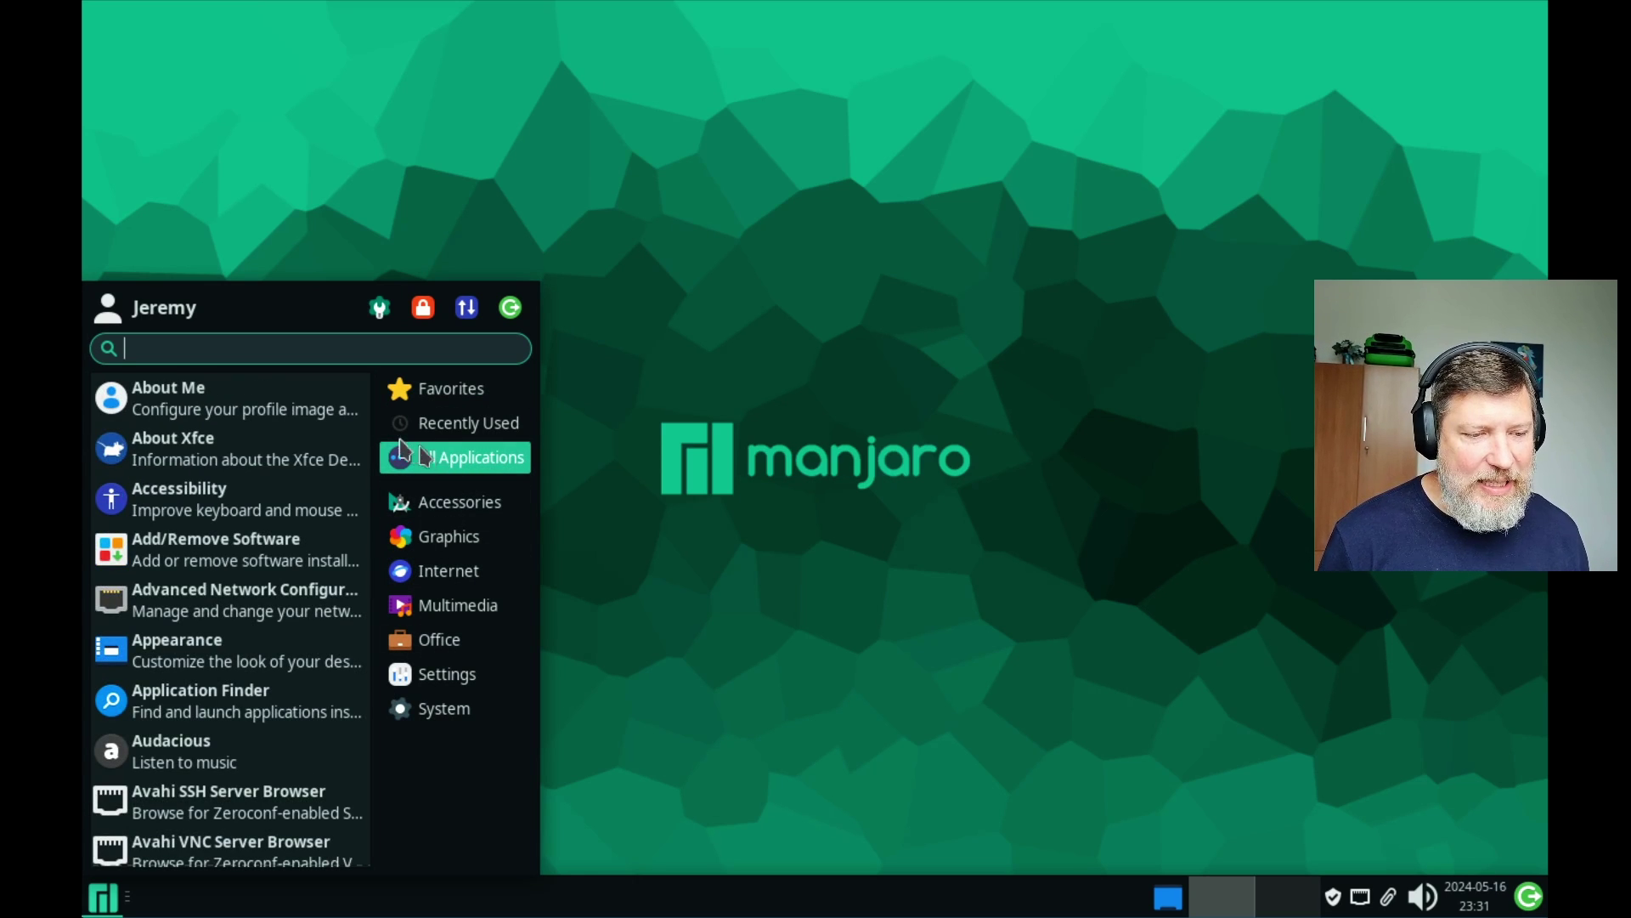
scroll(244, 788, "down", 1)
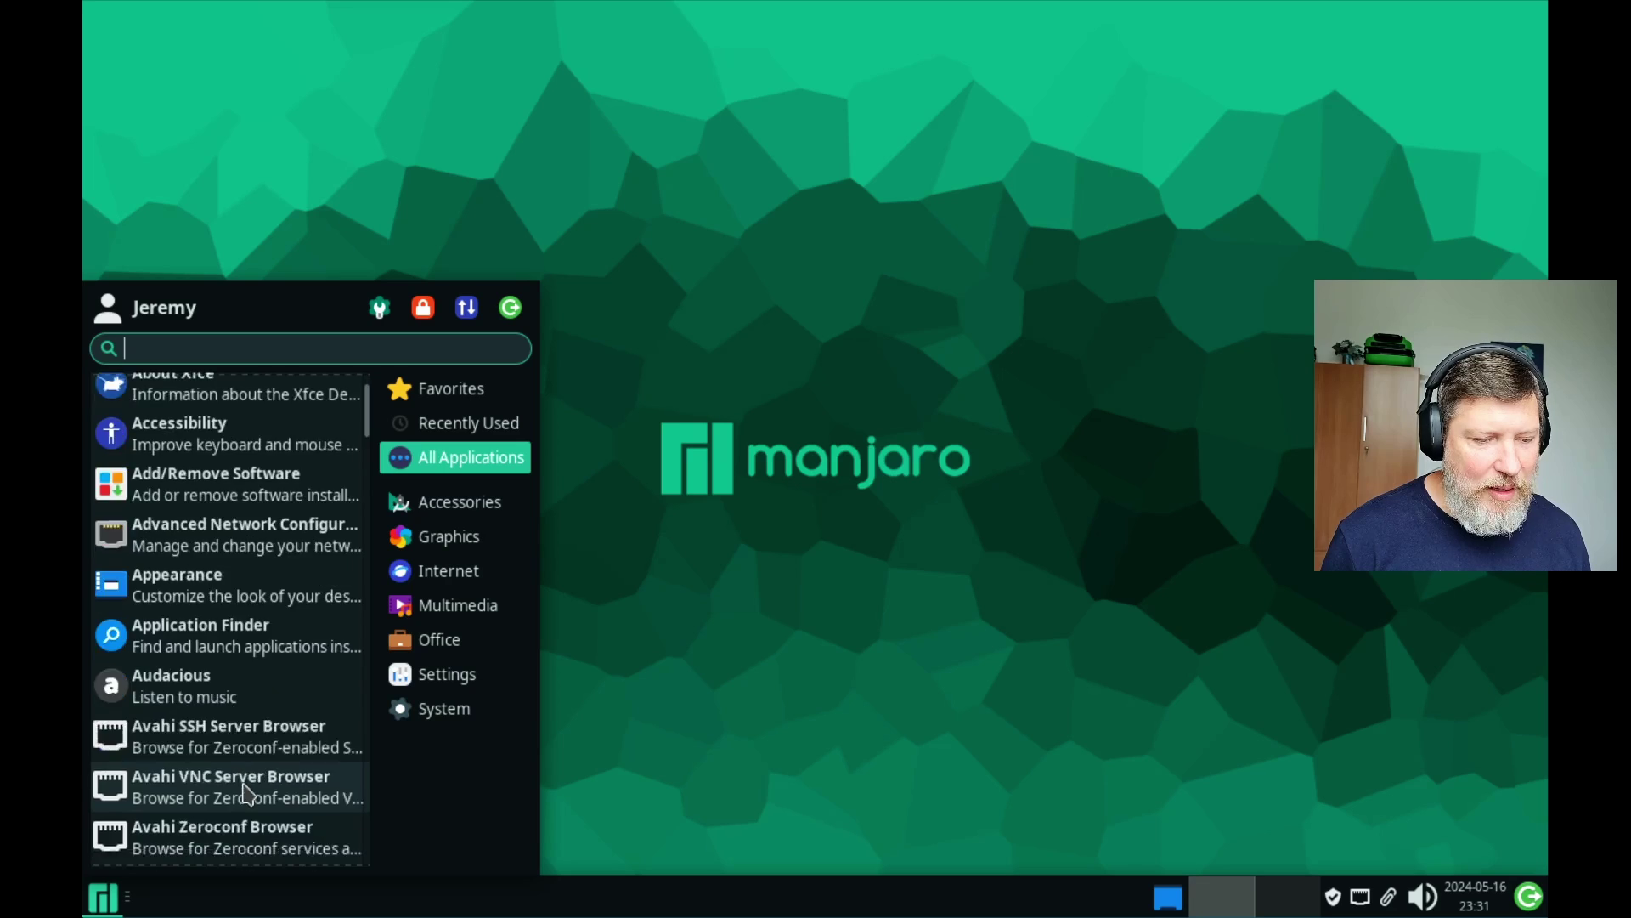
scroll(243, 790, "down", 8)
scroll(245, 792, "up", 9)
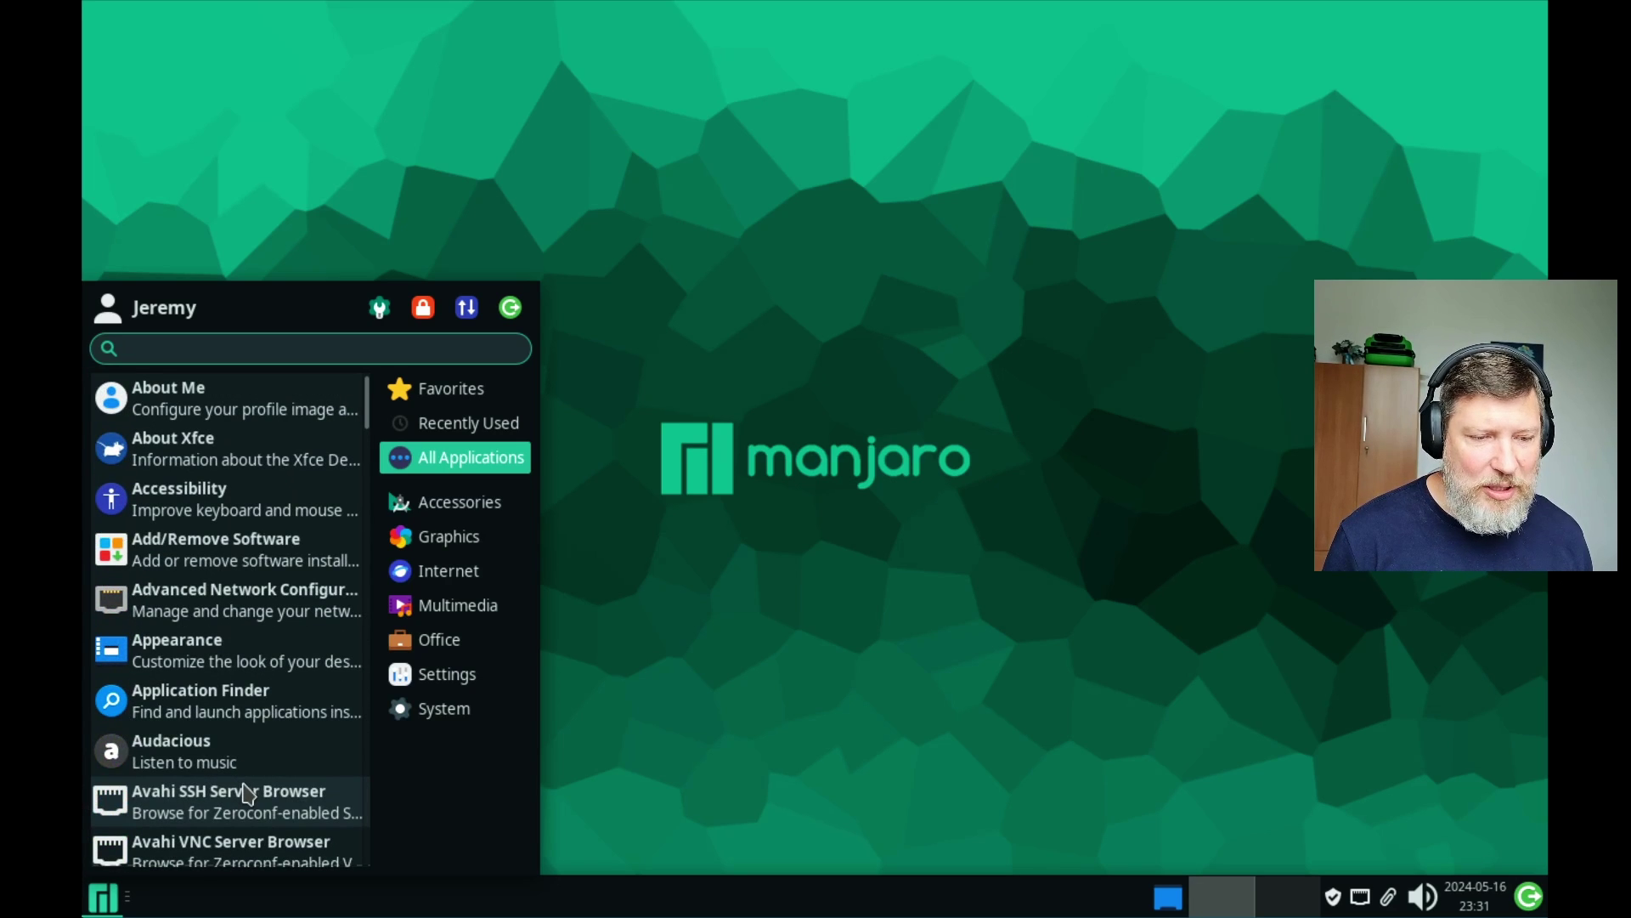
Step: Browse the Accessories, Graphics, Internet, Multimedia, Office, Settings and System categories of the applications menu
left_click(472, 501)
left_click(454, 543)
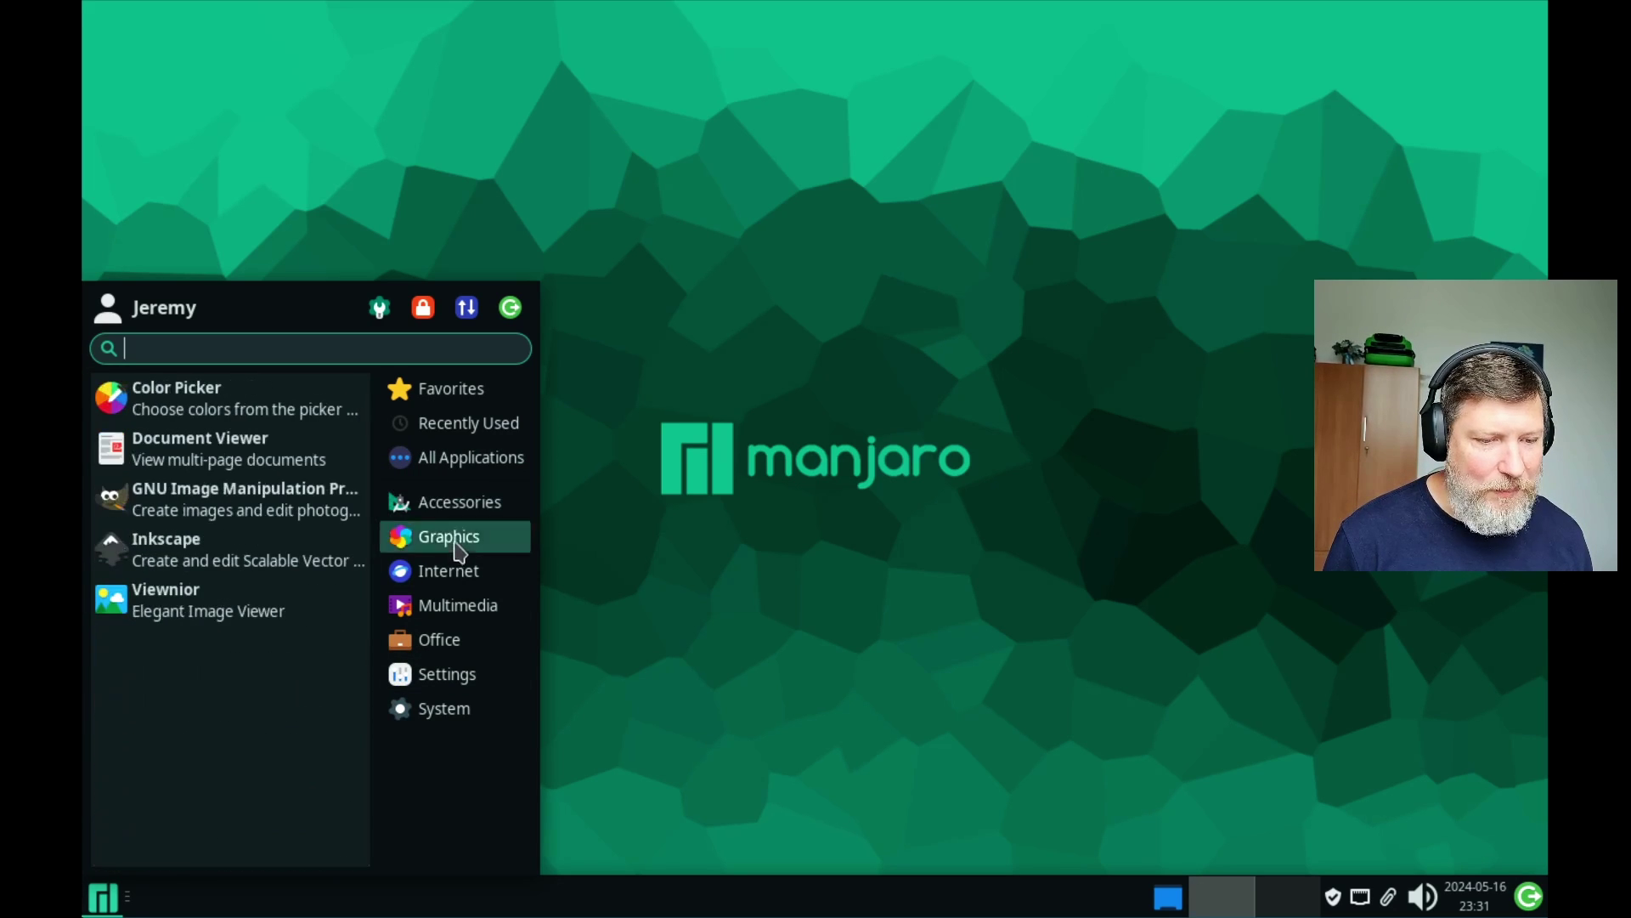
left_click(459, 570)
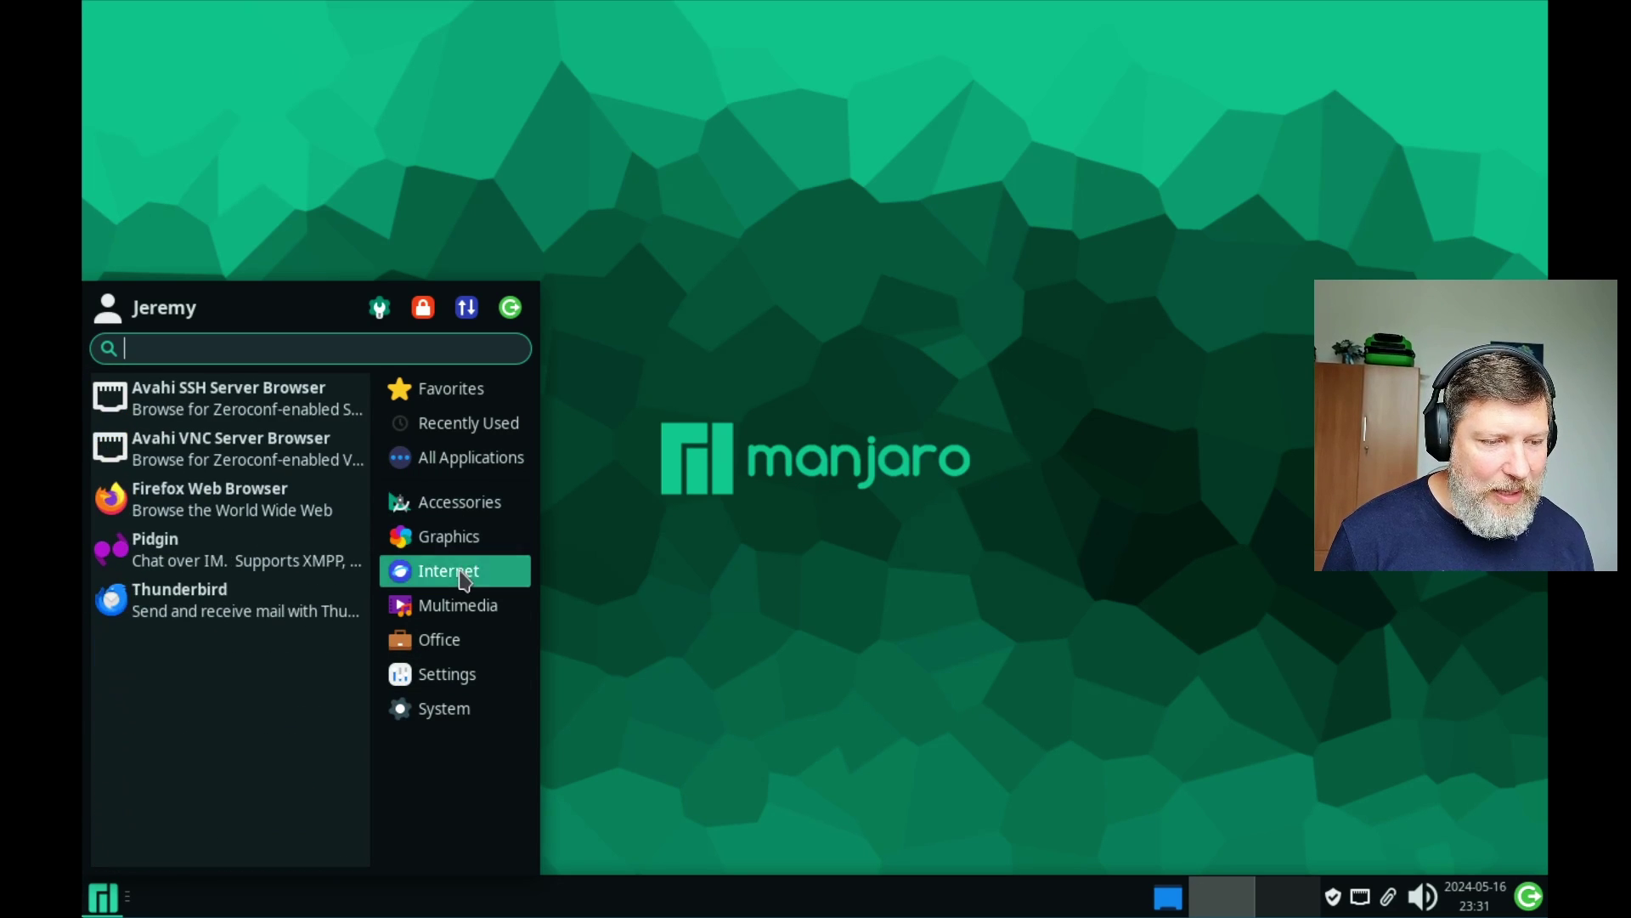
left_click(451, 617)
left_click(442, 641)
left_click(440, 683)
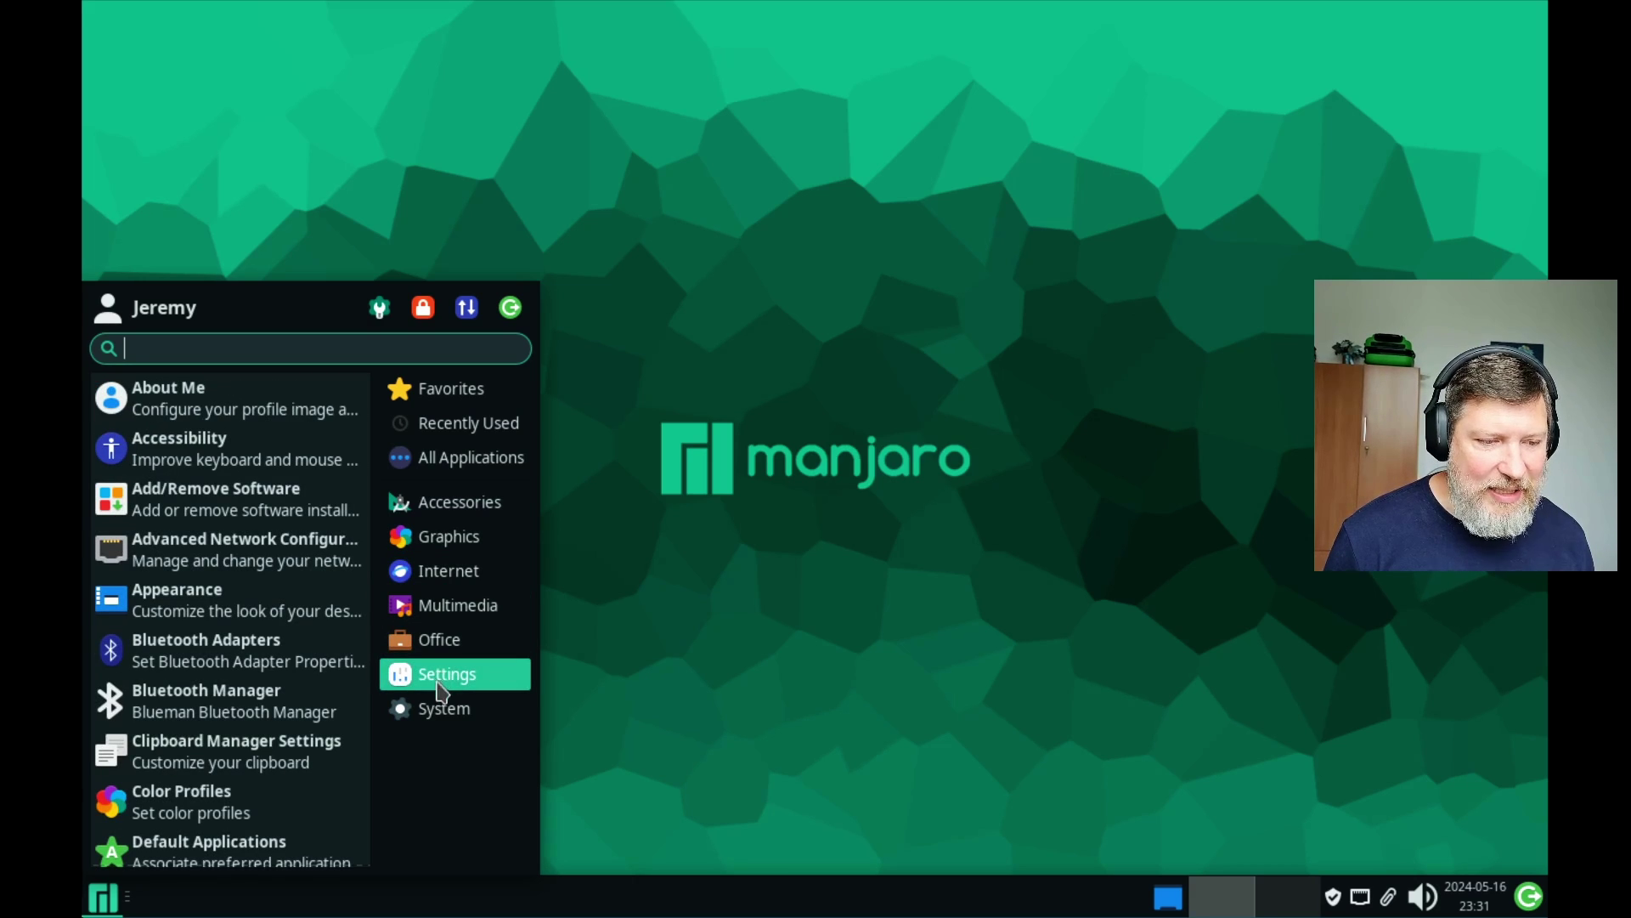
left_click(442, 711)
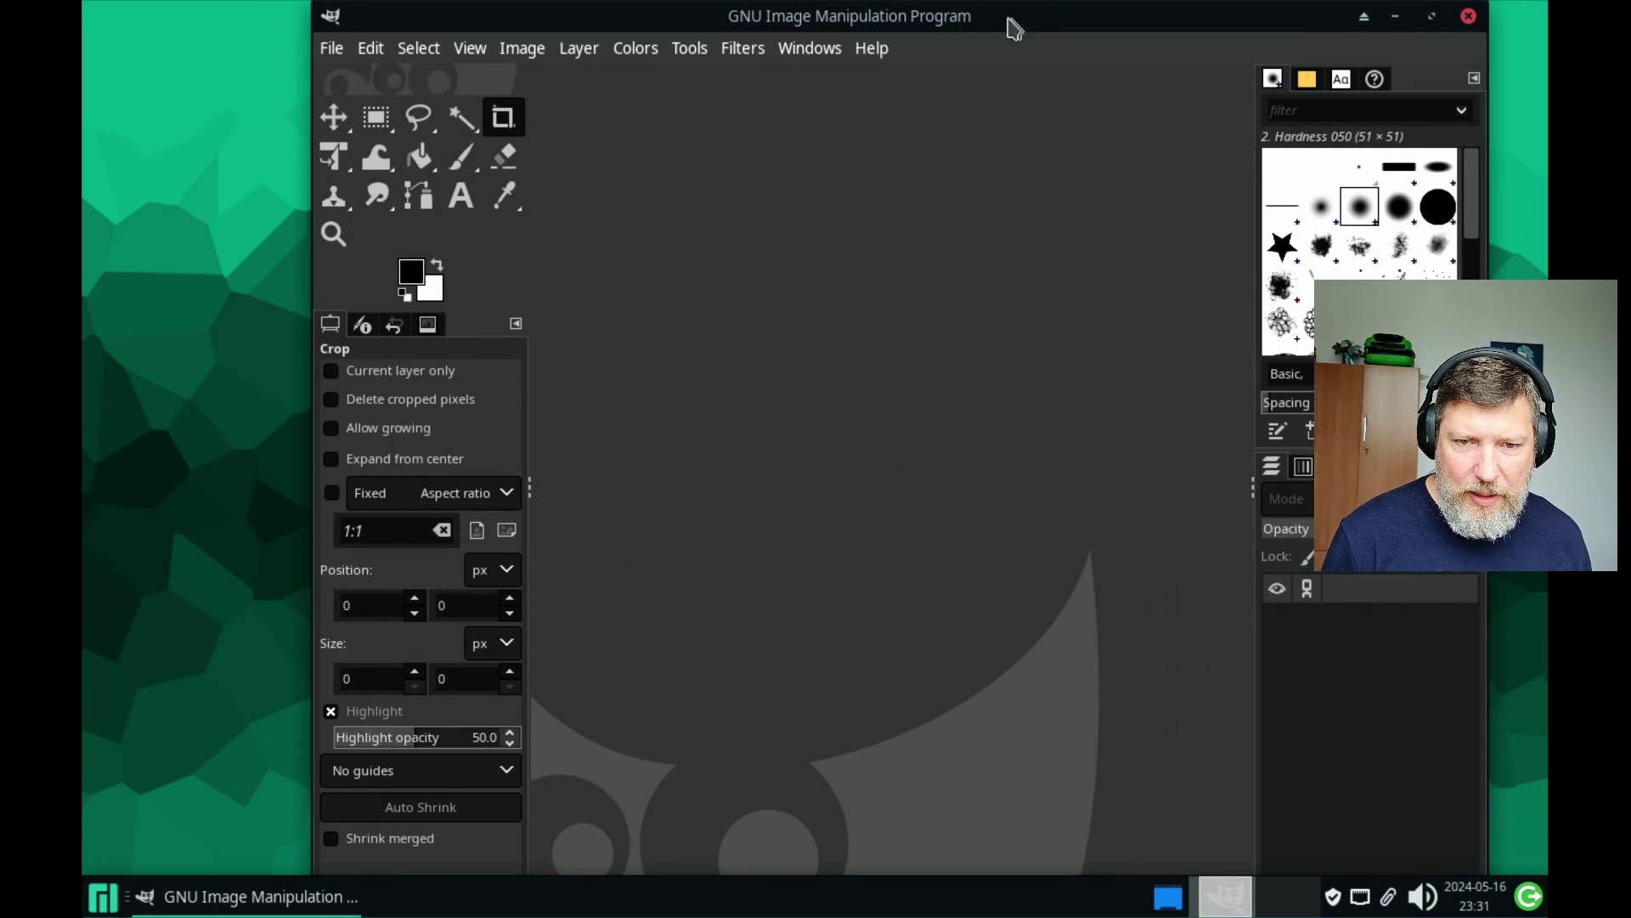
Step: Reposition the GIMP window, toggle between the bare desktop and the open window, and close GIMP
left_click_drag(1014, 28, 901, 31)
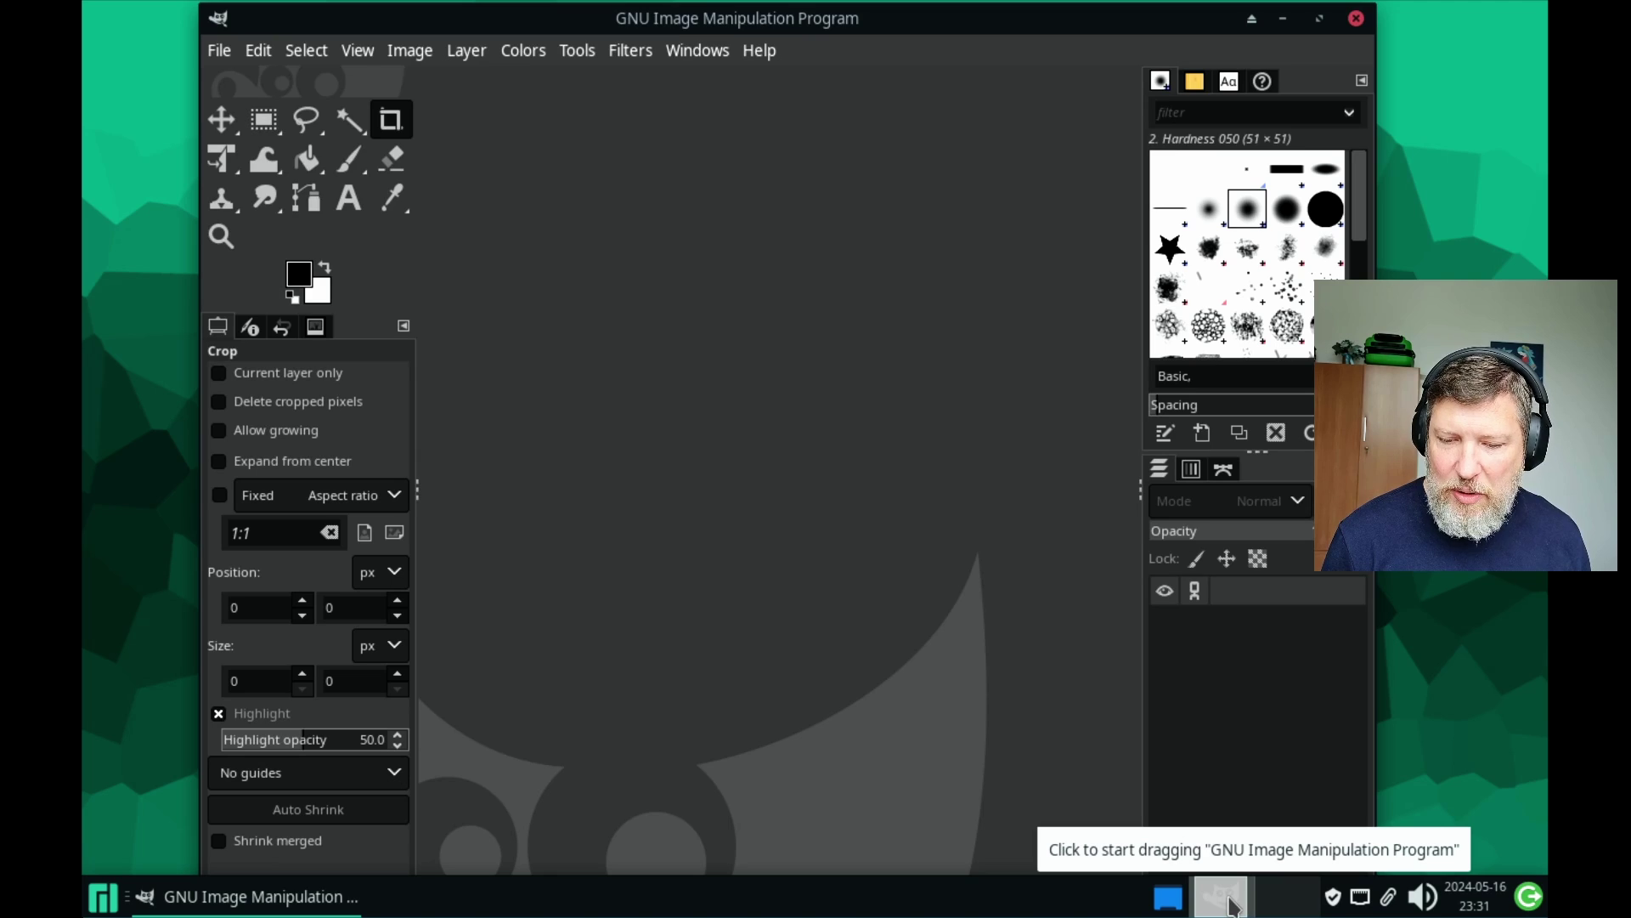
left_click(1169, 899)
left_click(1169, 899)
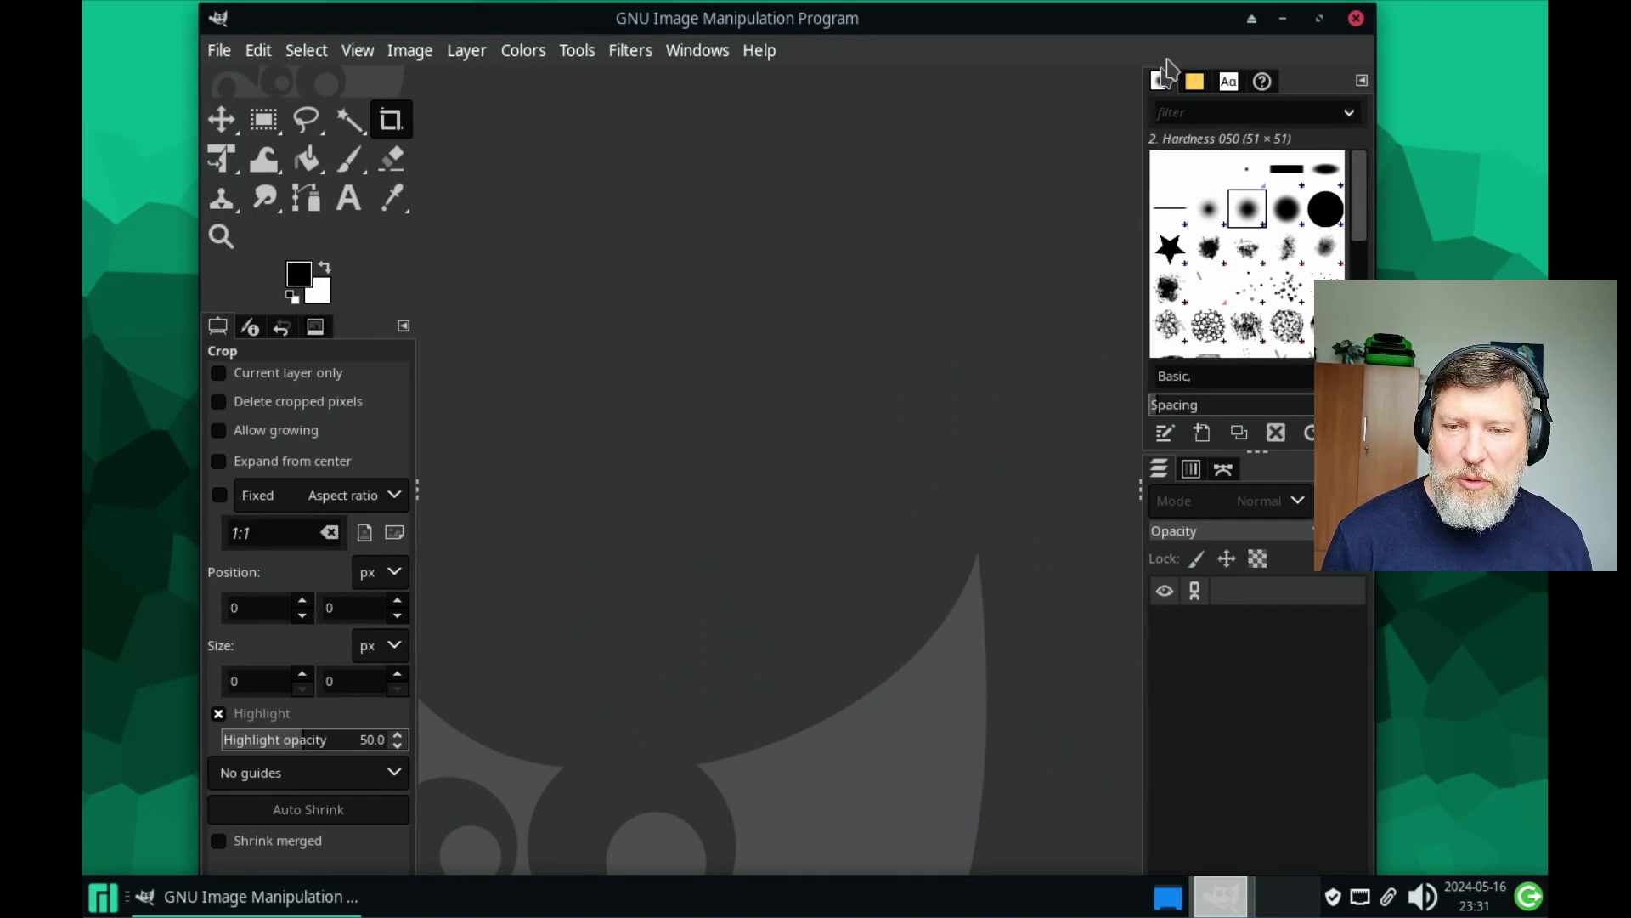
left_click(1356, 18)
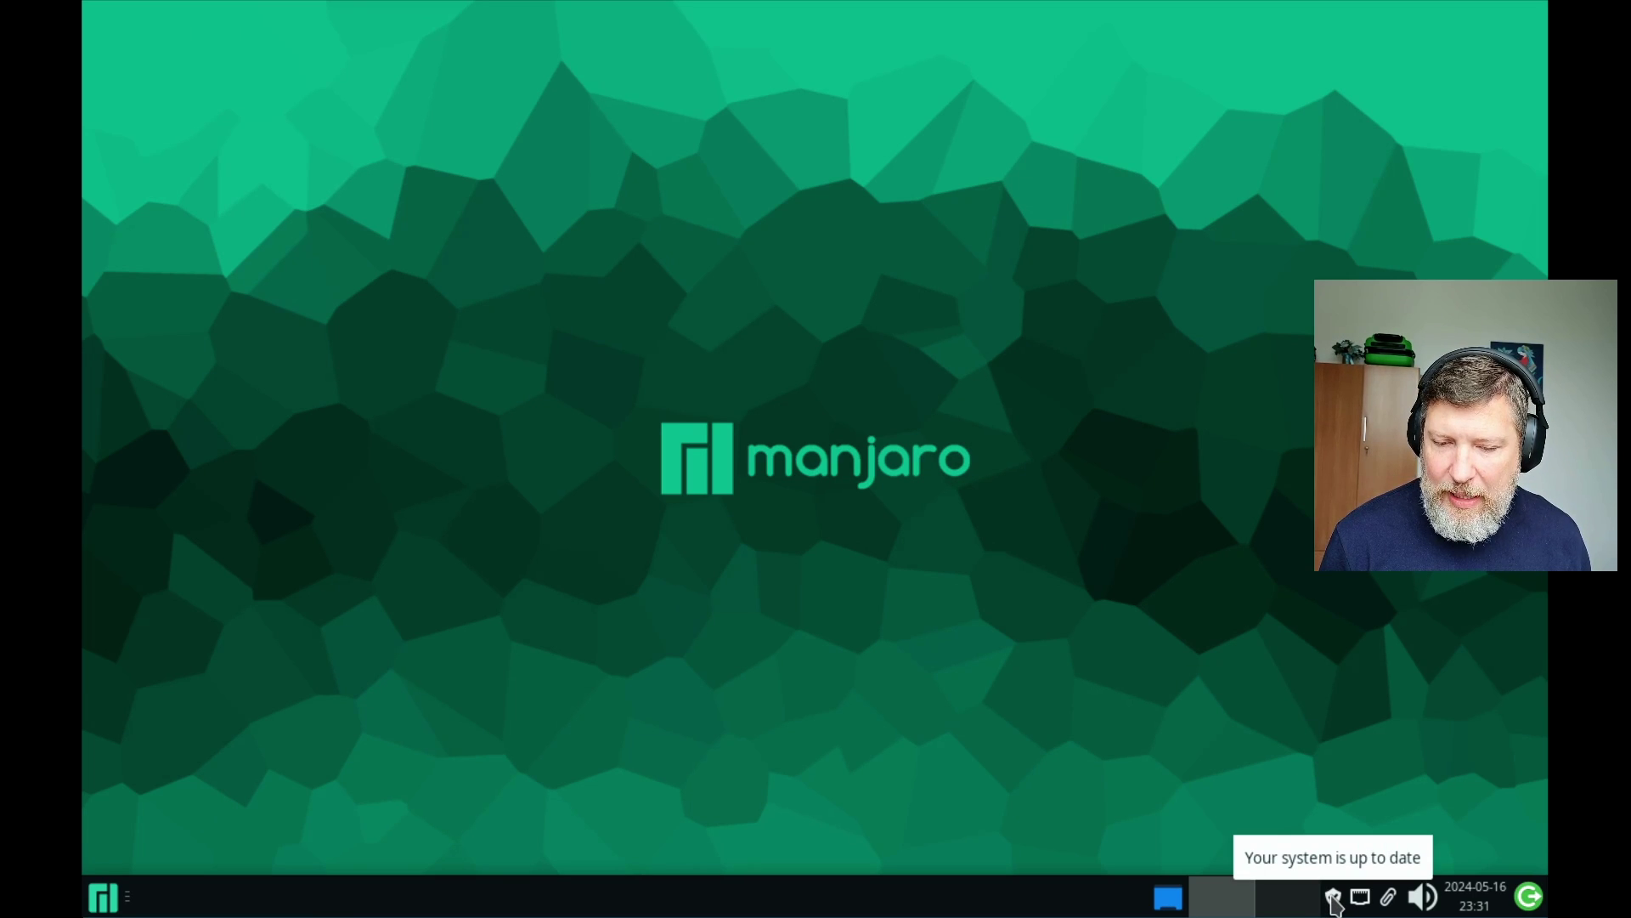
Step: Check the clipboard history, the volume controls and the calendar in the system tray, closing each one
left_click(1390, 901)
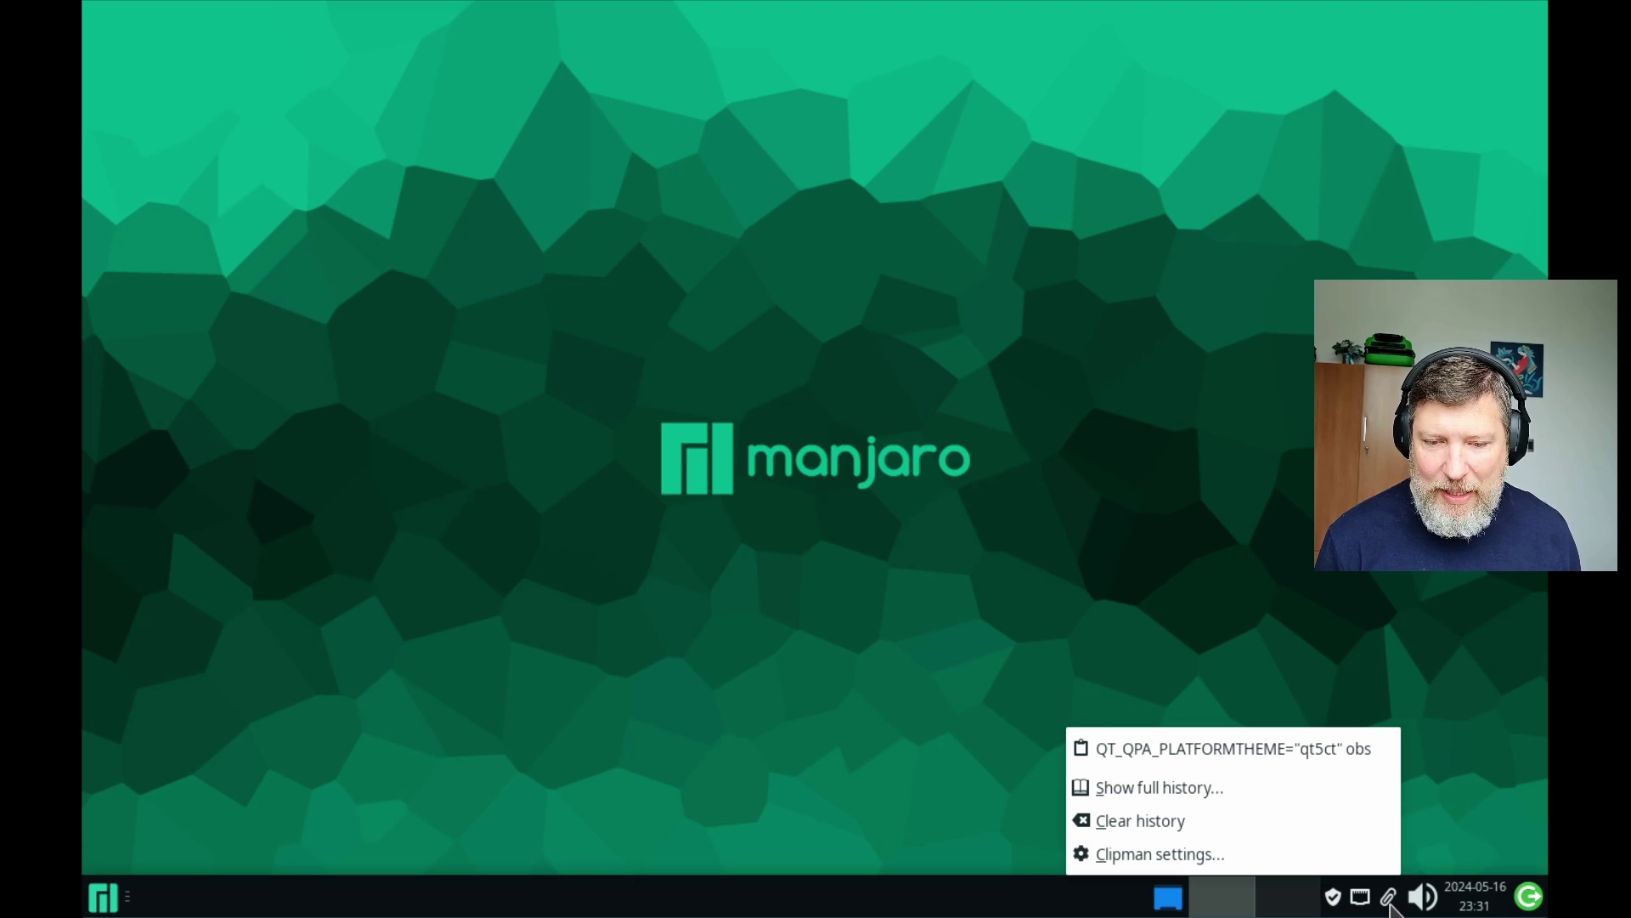
left_click(1387, 899)
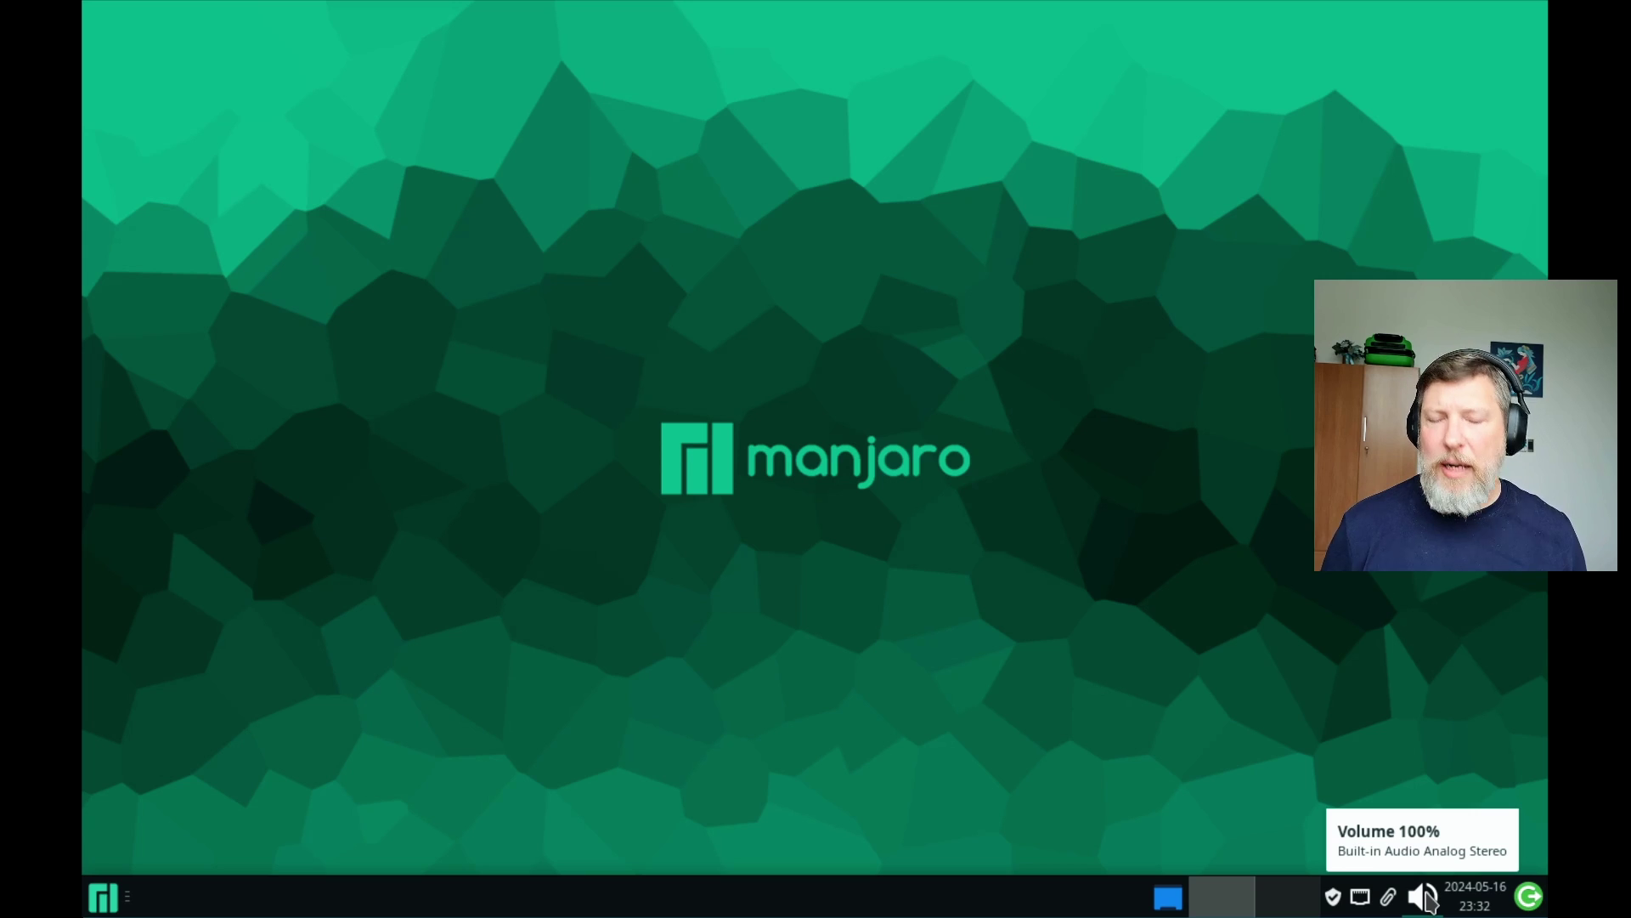
left_click(1426, 899)
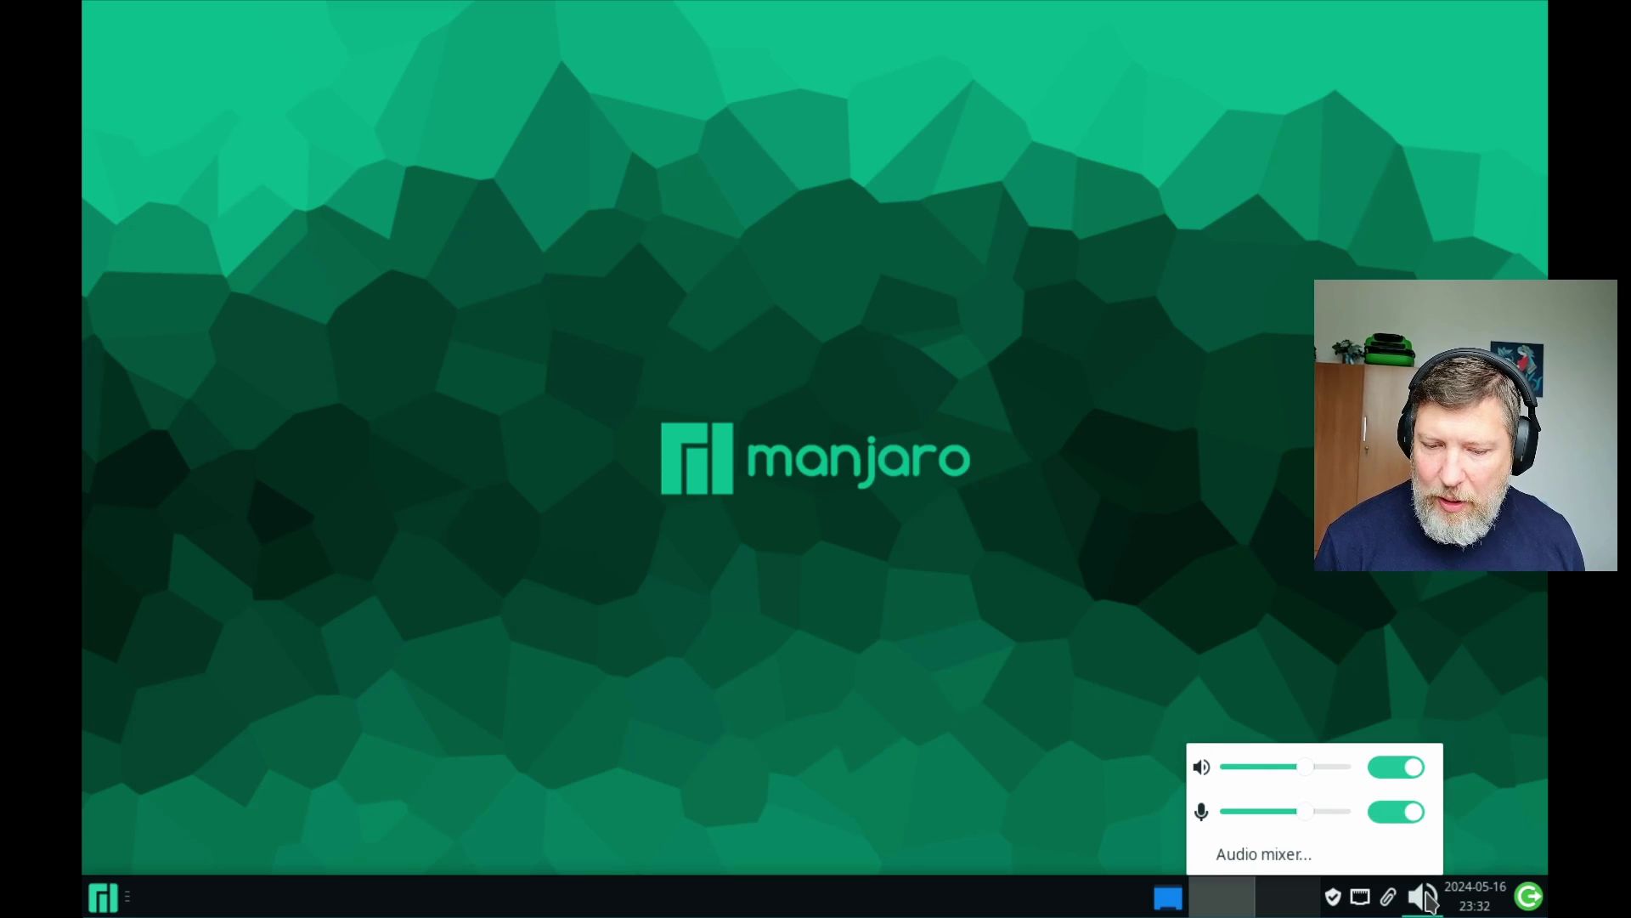
left_click(1427, 899)
left_click(1474, 906)
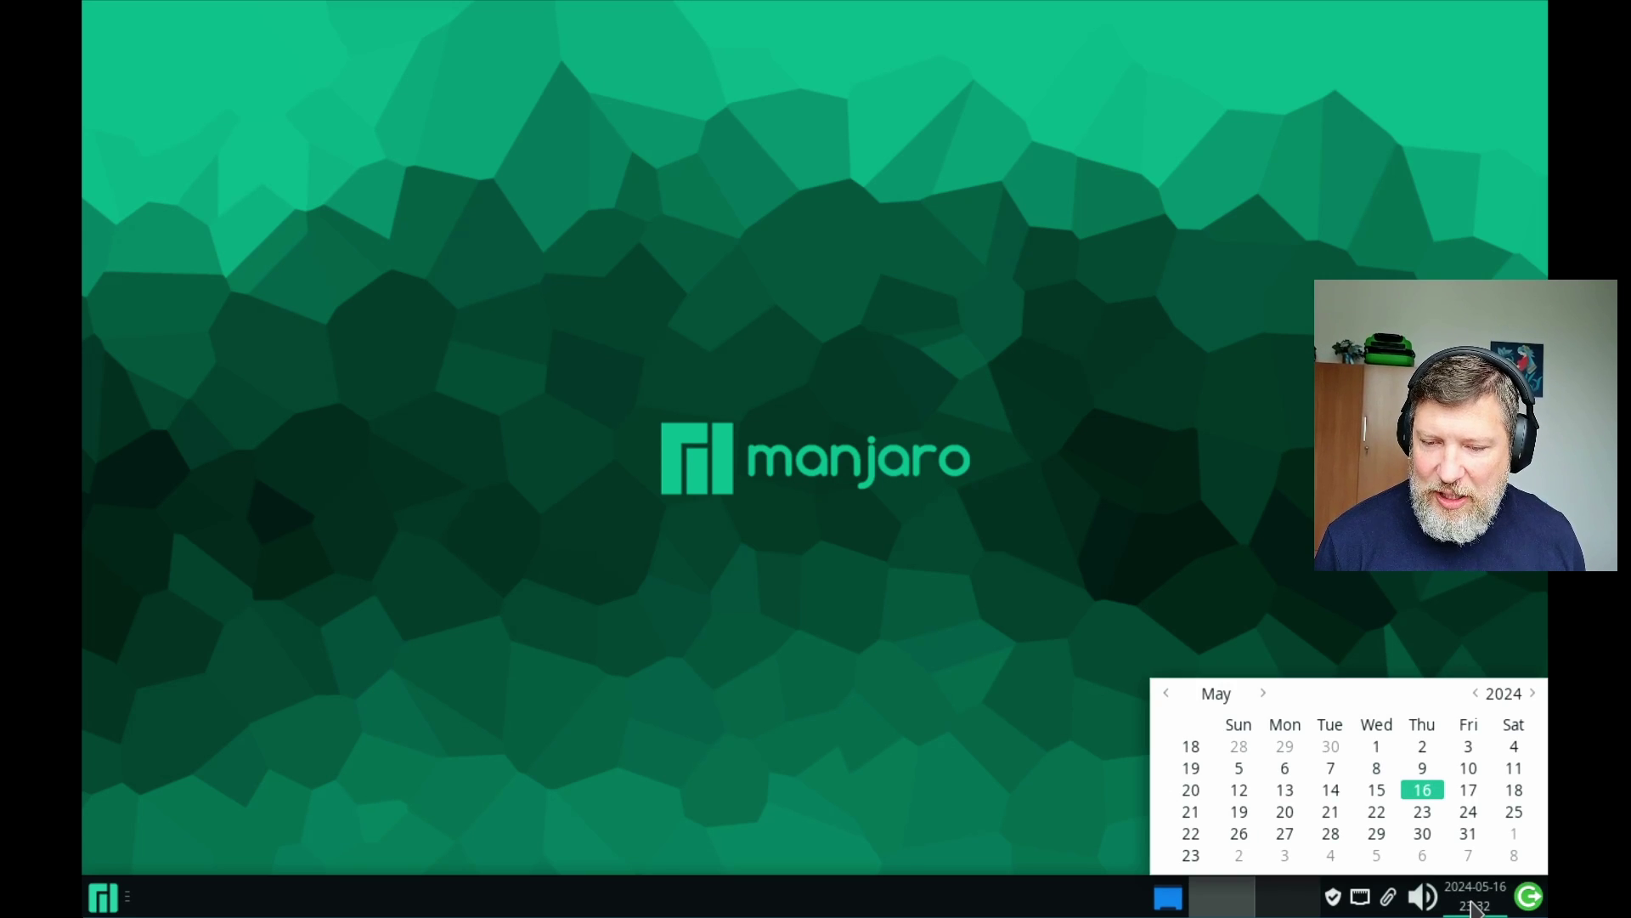
left_click(1474, 906)
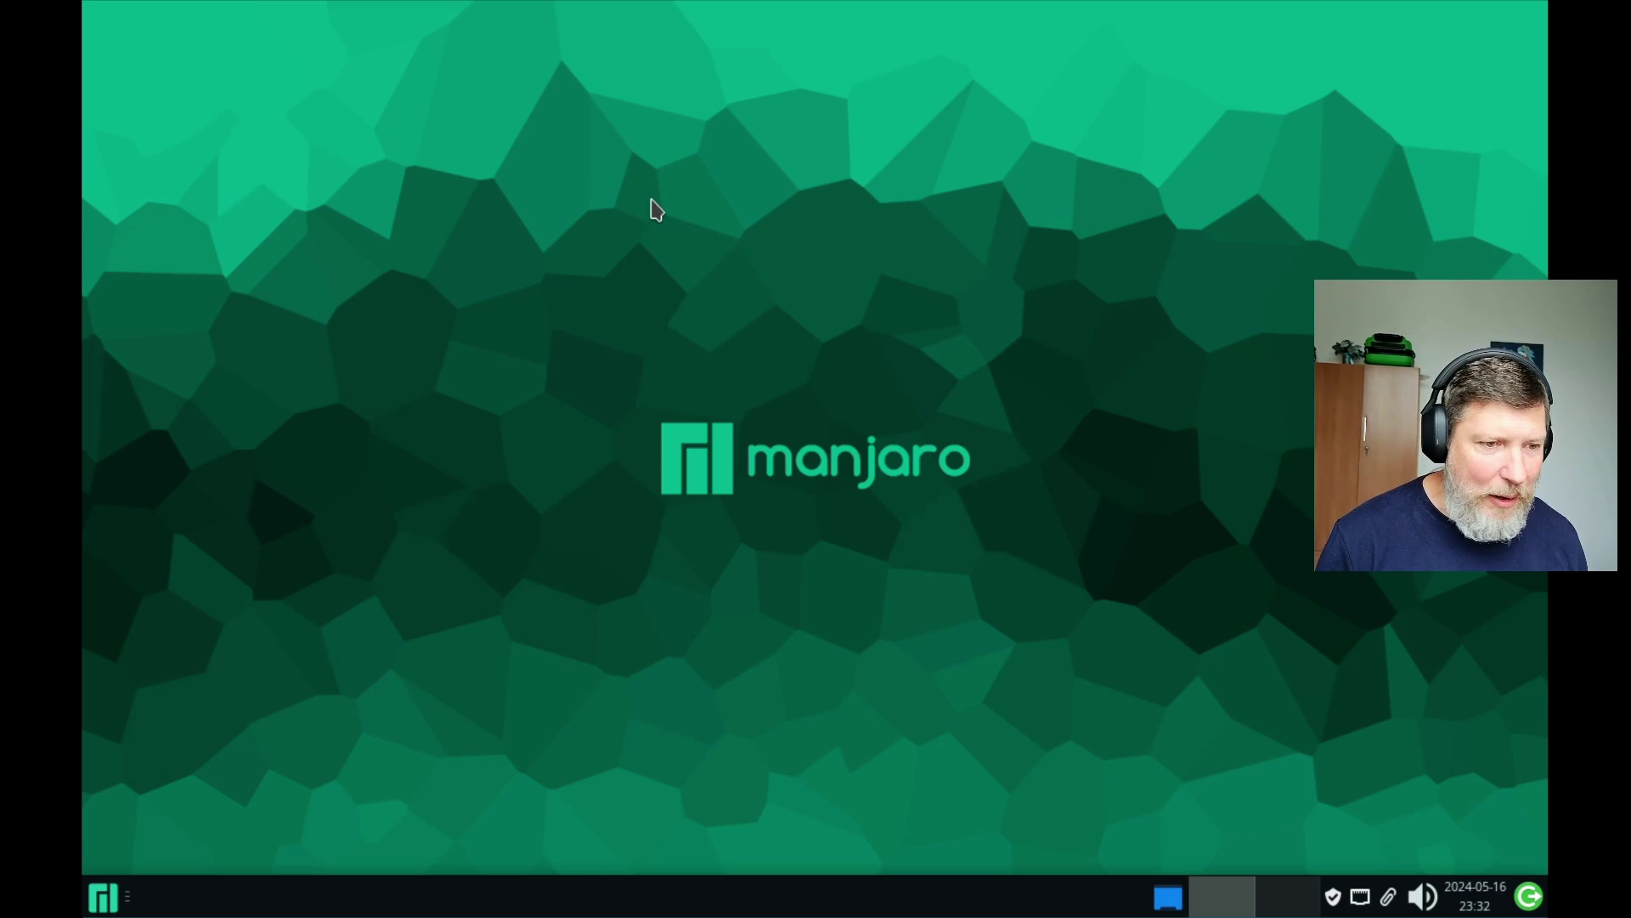
Step: Look through the desktop's context options and application settings list, and view the Xfce desktop environment's system information, closing each one
right_click(490, 199)
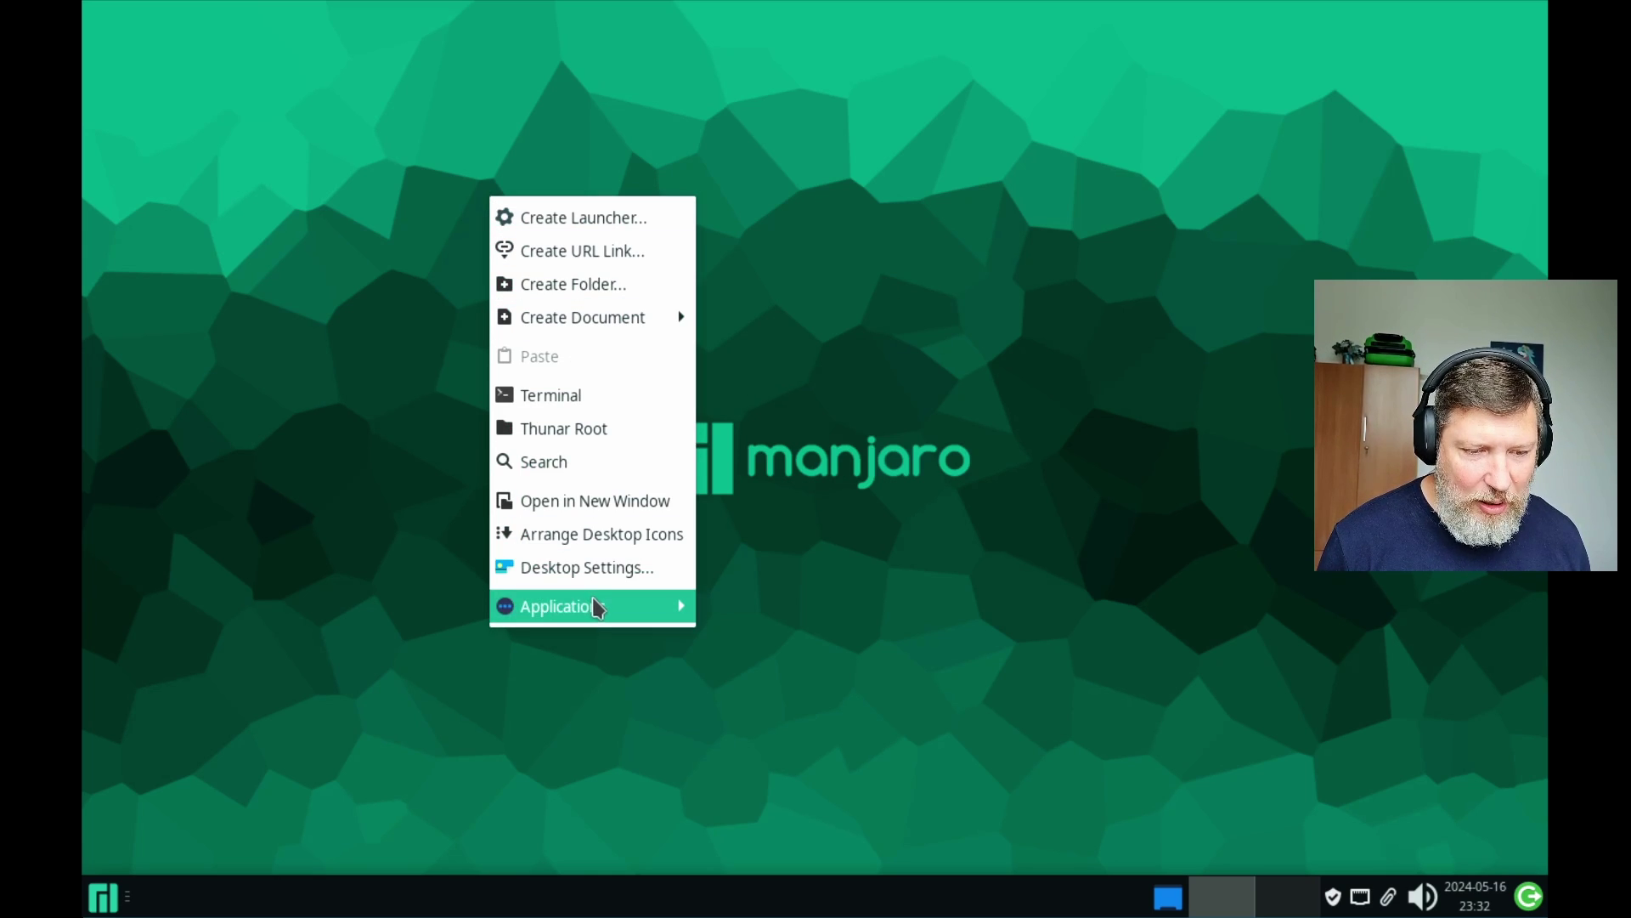
mouse_move(598, 606)
mouse_move(729, 586)
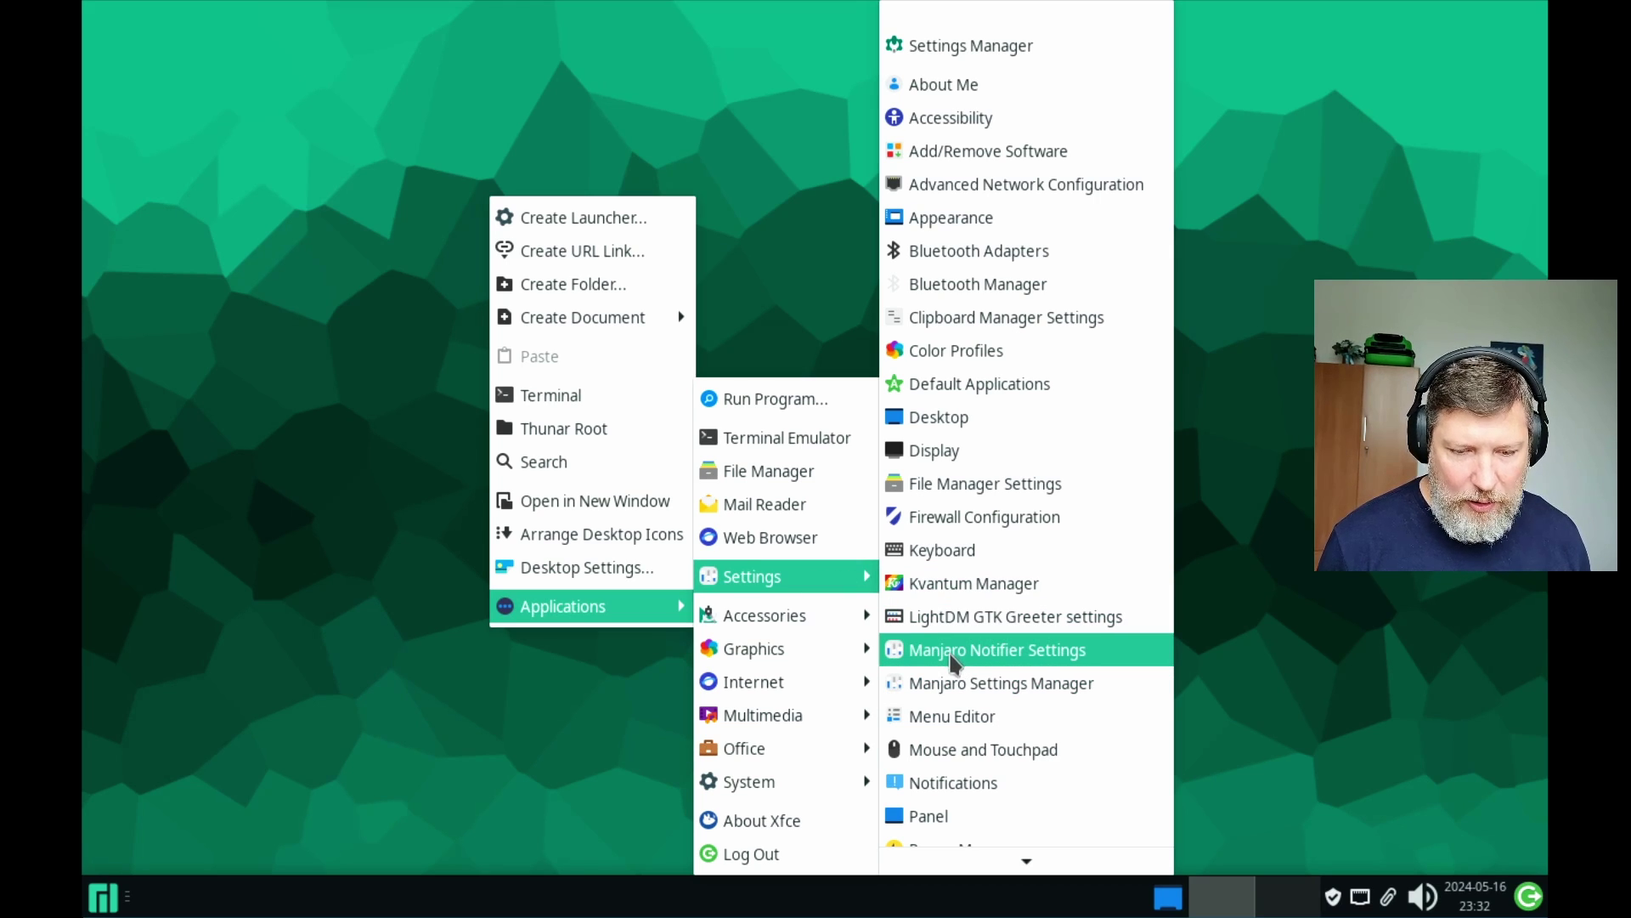
left_click(756, 820)
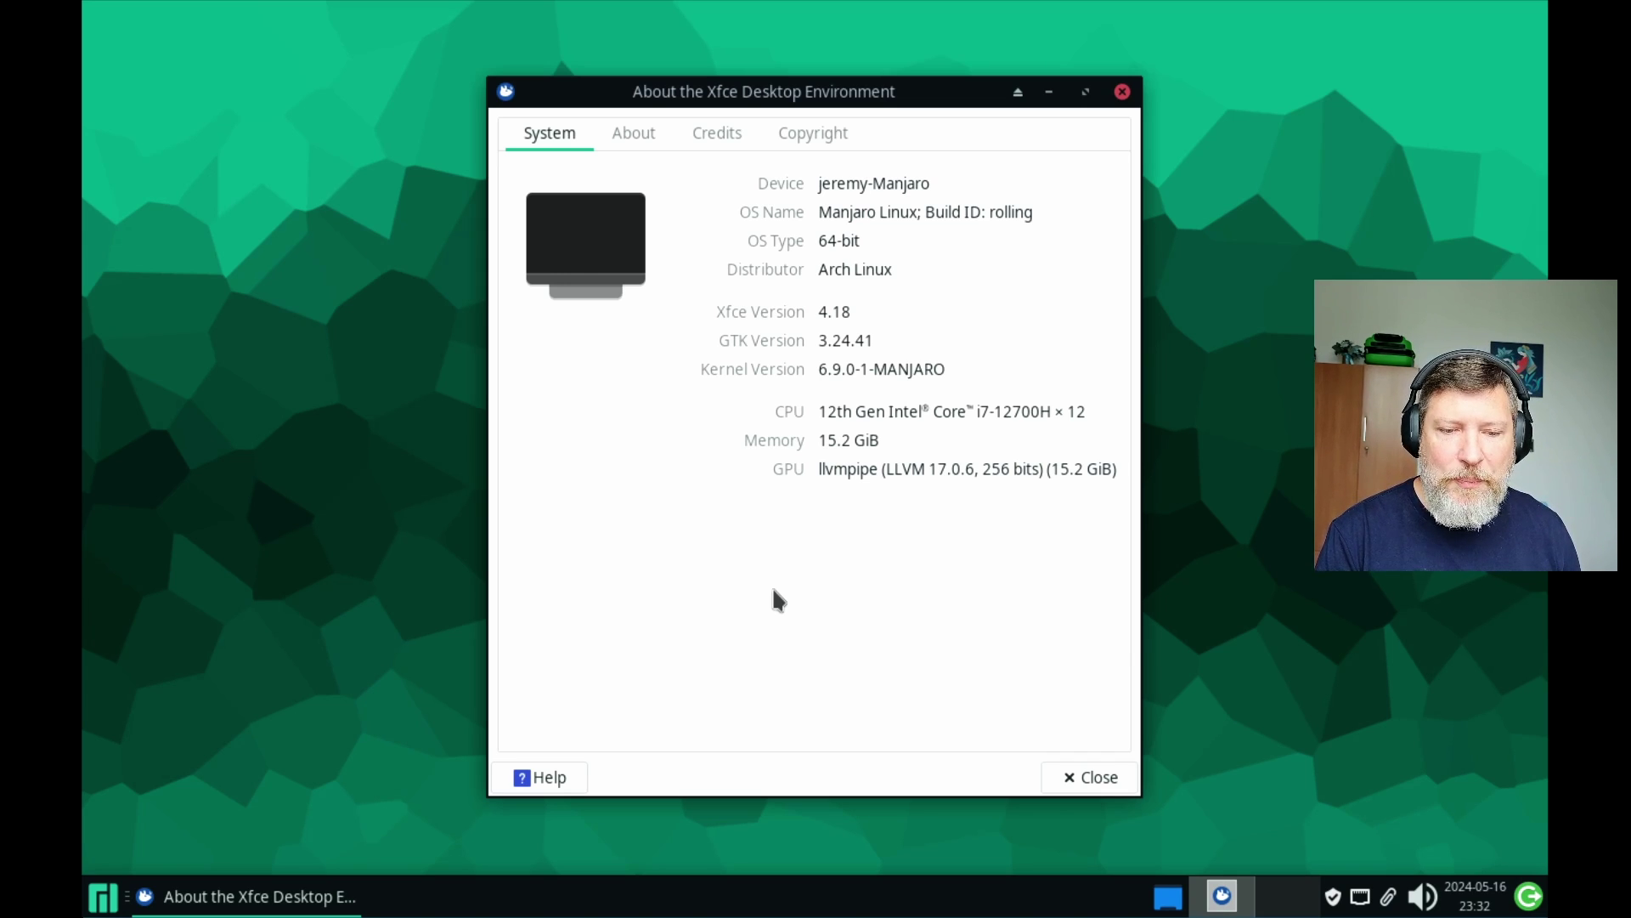
key("Escape")
right_click(713, 159)
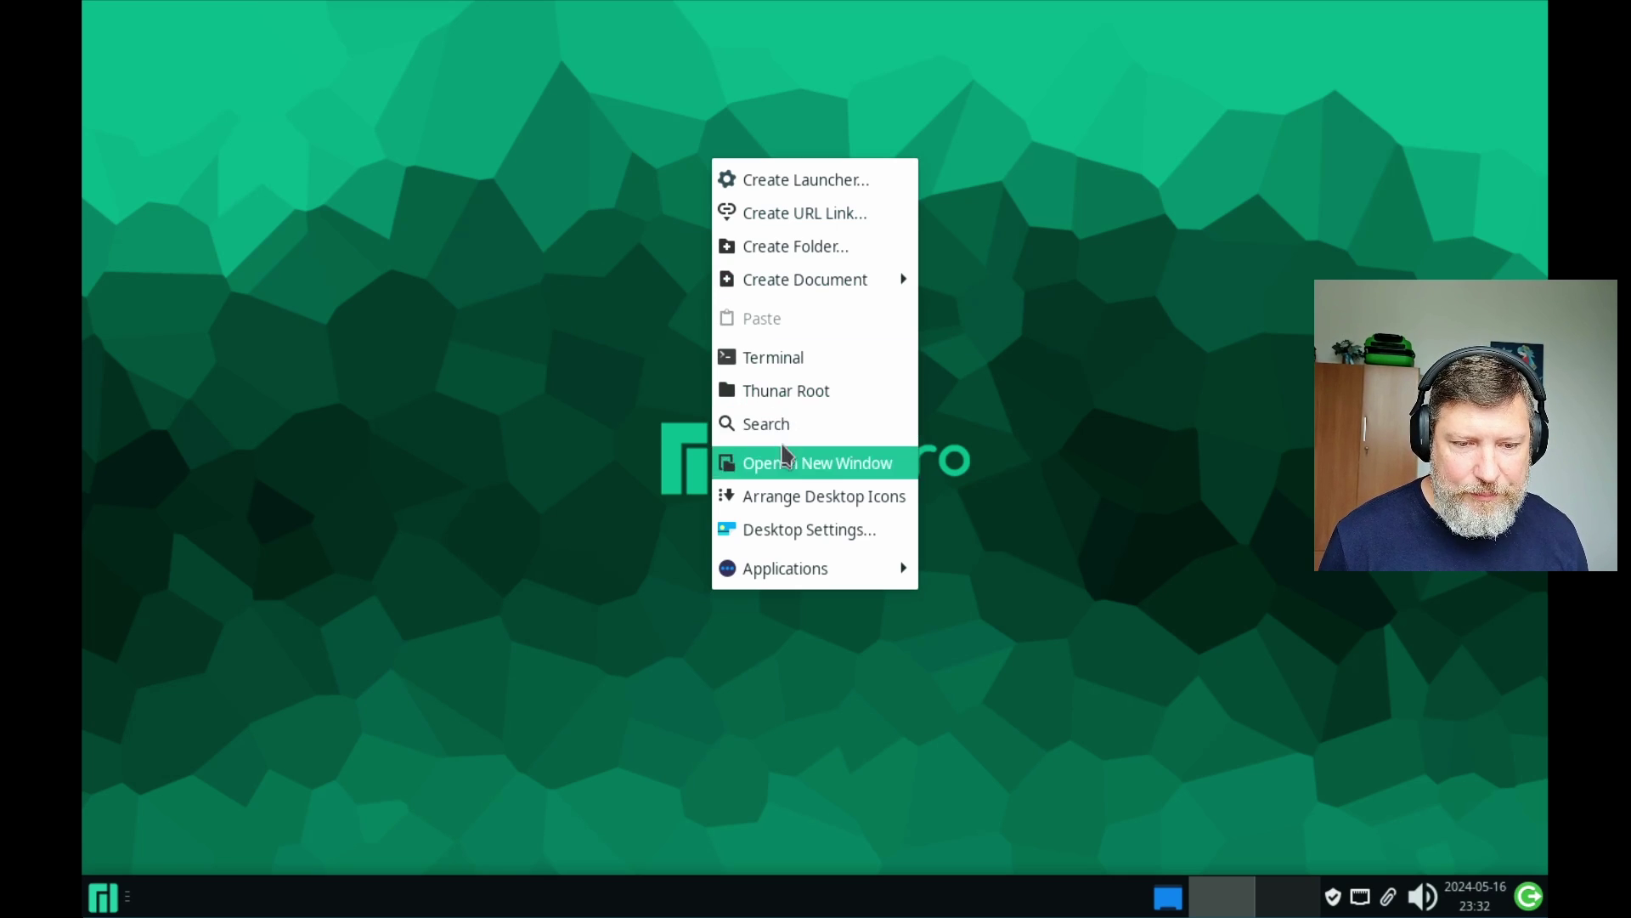
left_click(408, 542)
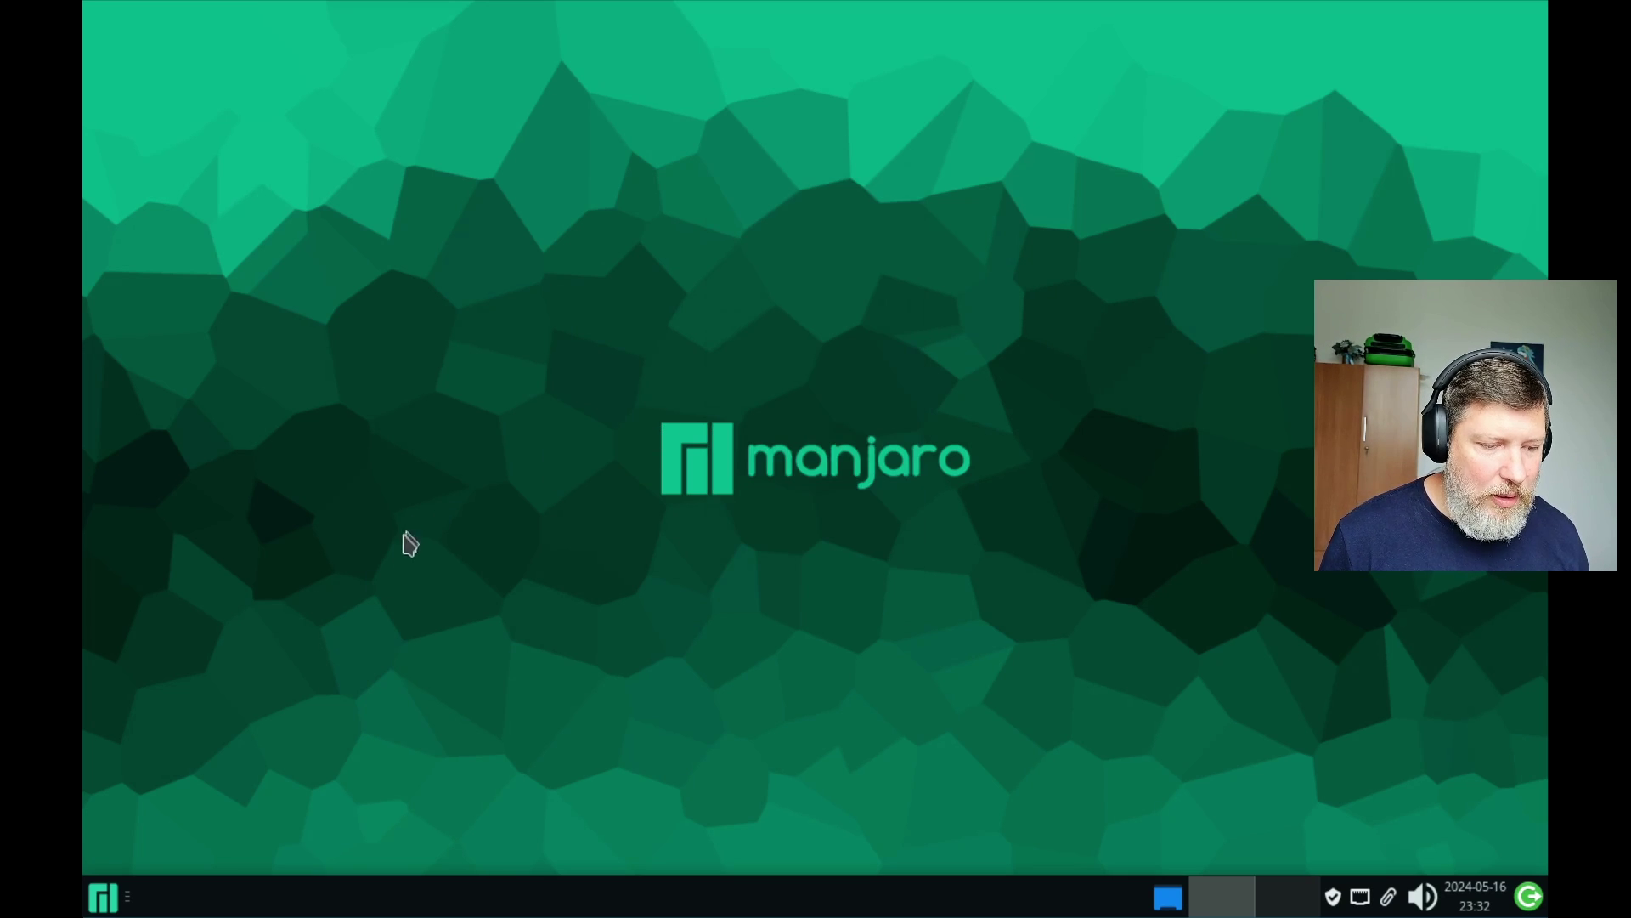
Step: View the home folder in the Thunar file manager, reposition its window, and close it
left_click(100, 896)
left_click(230, 458)
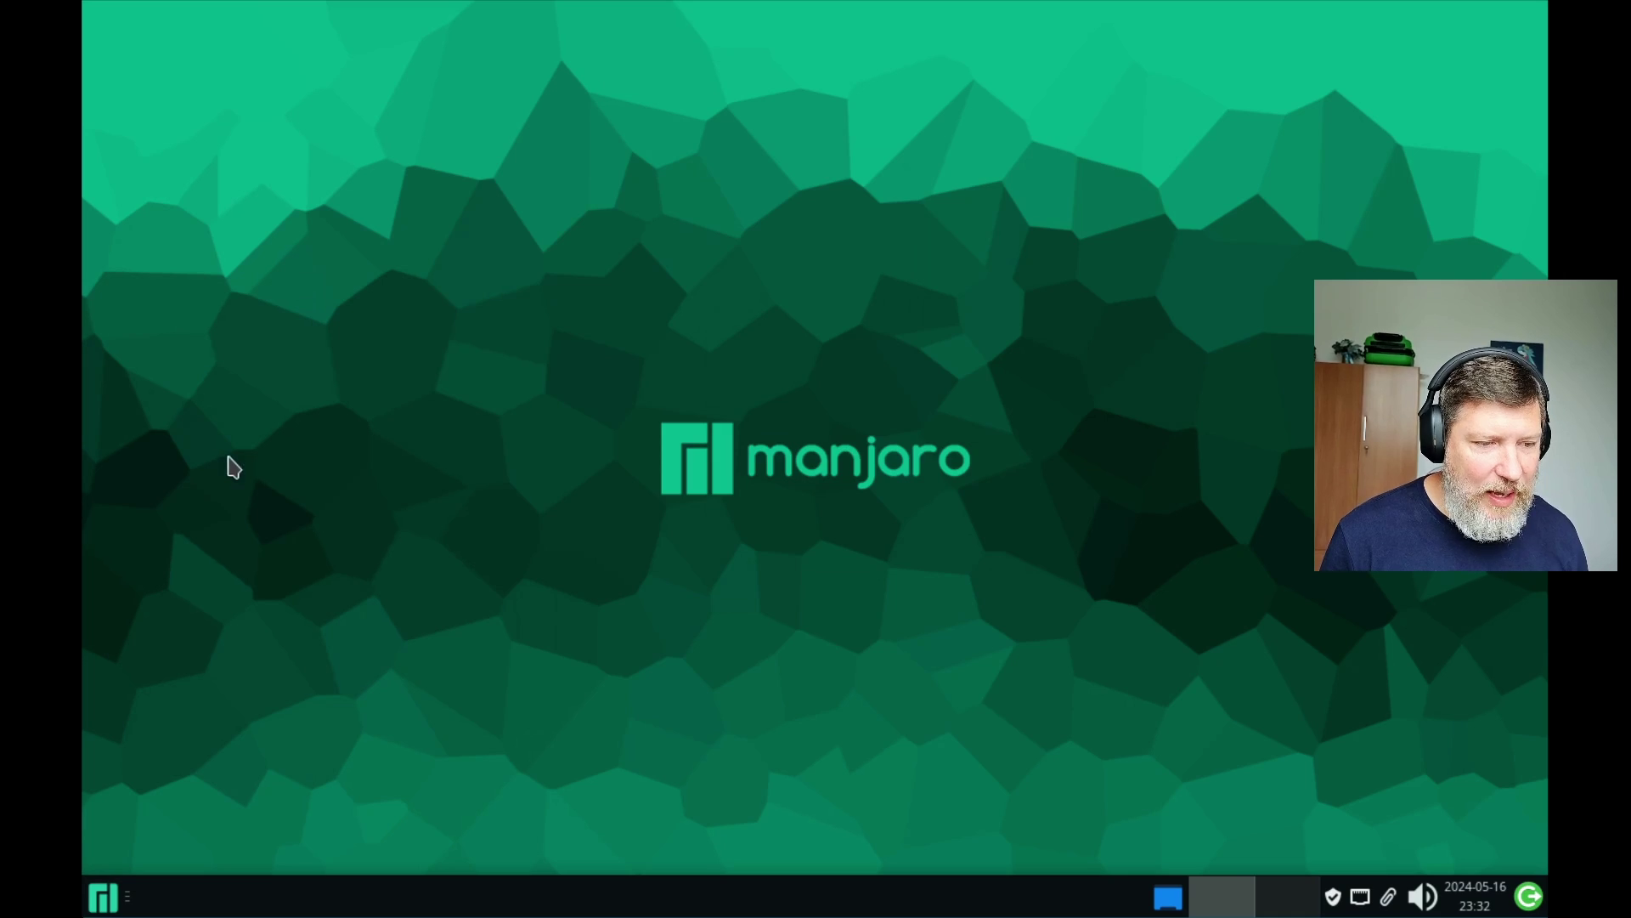
left_click_drag(897, 169, 828, 138)
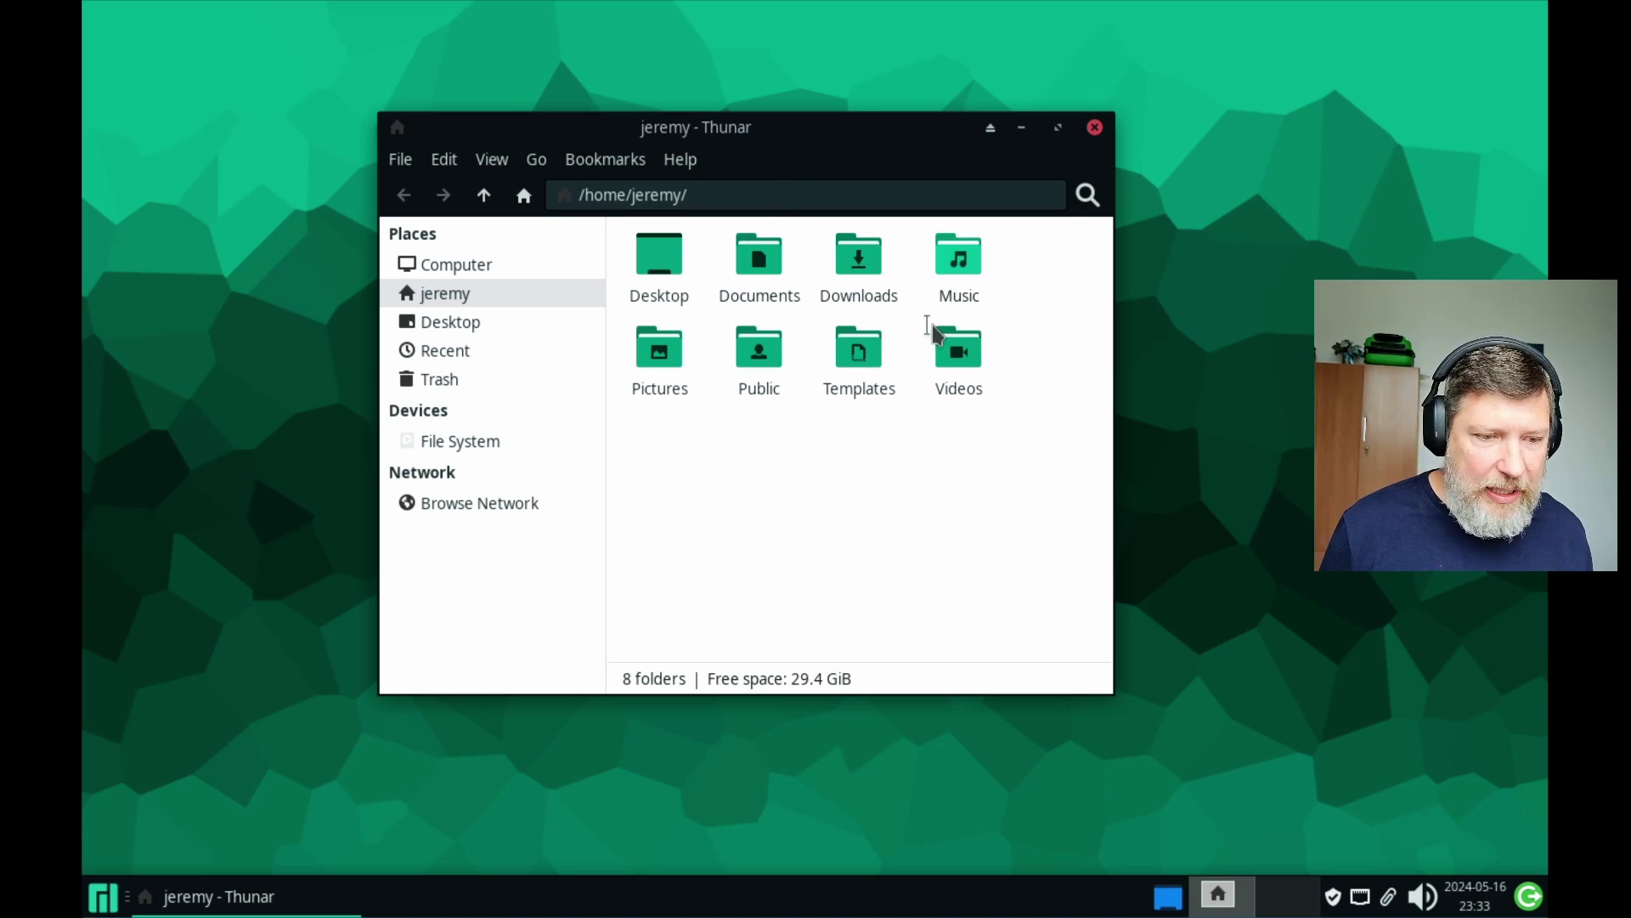
left_click(1094, 128)
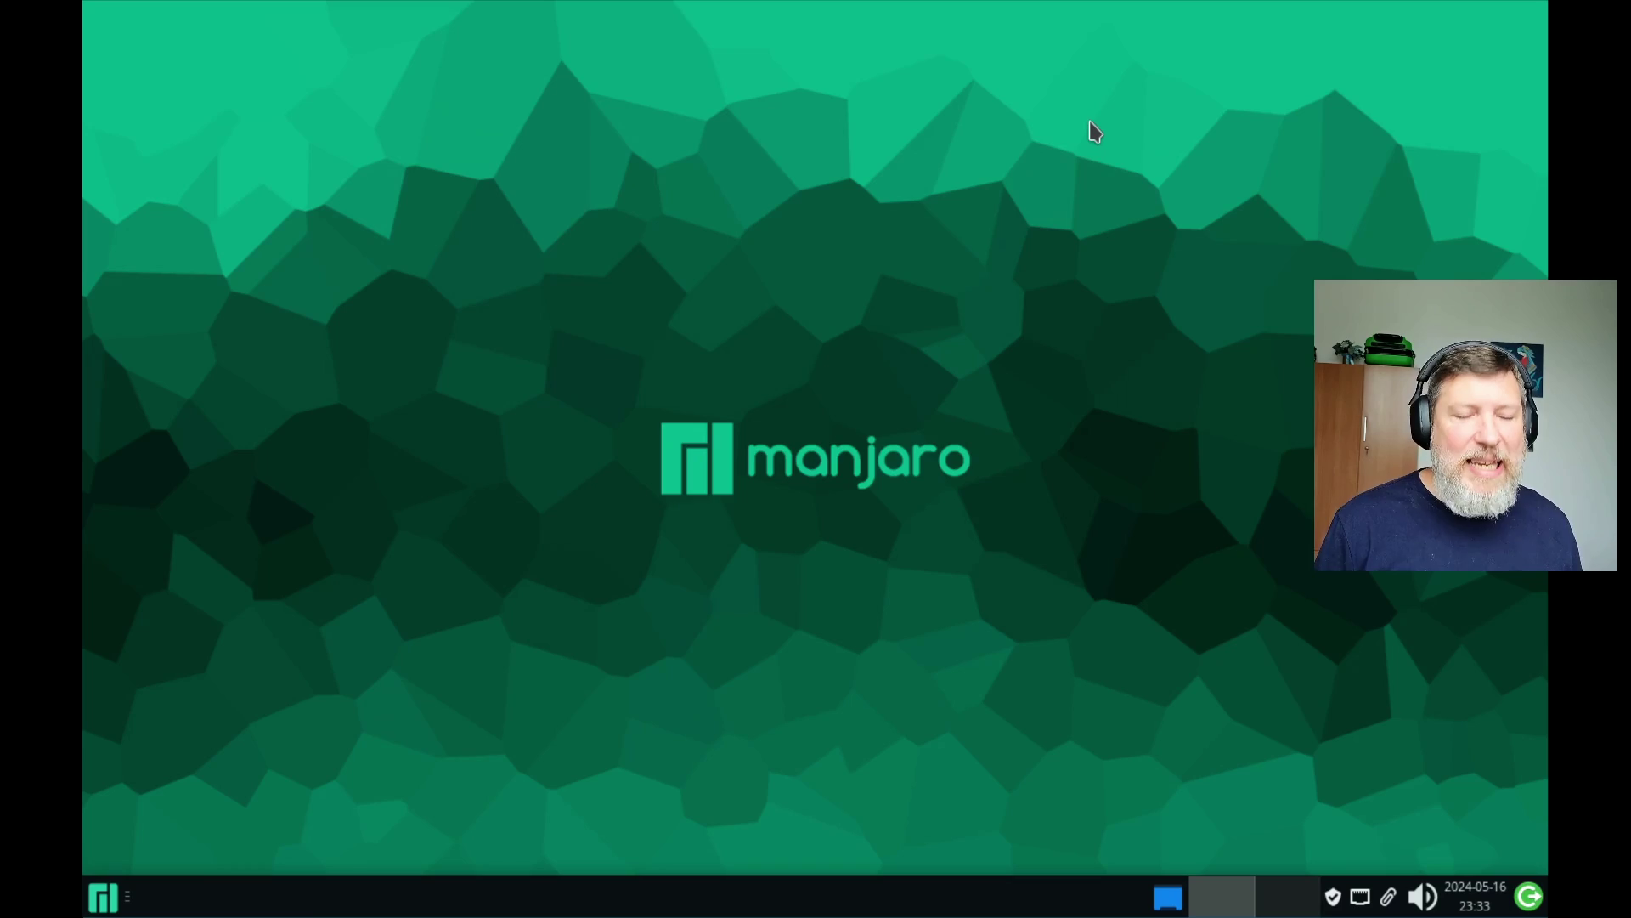